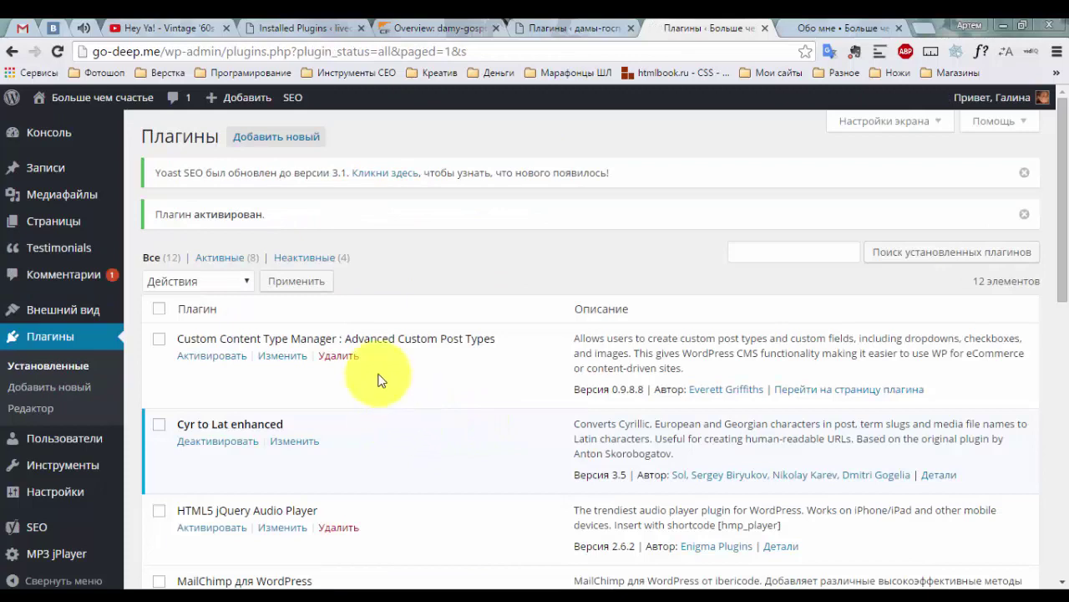
Open the settings page of the Testimonials plugin.
mouse_move(30, 249)
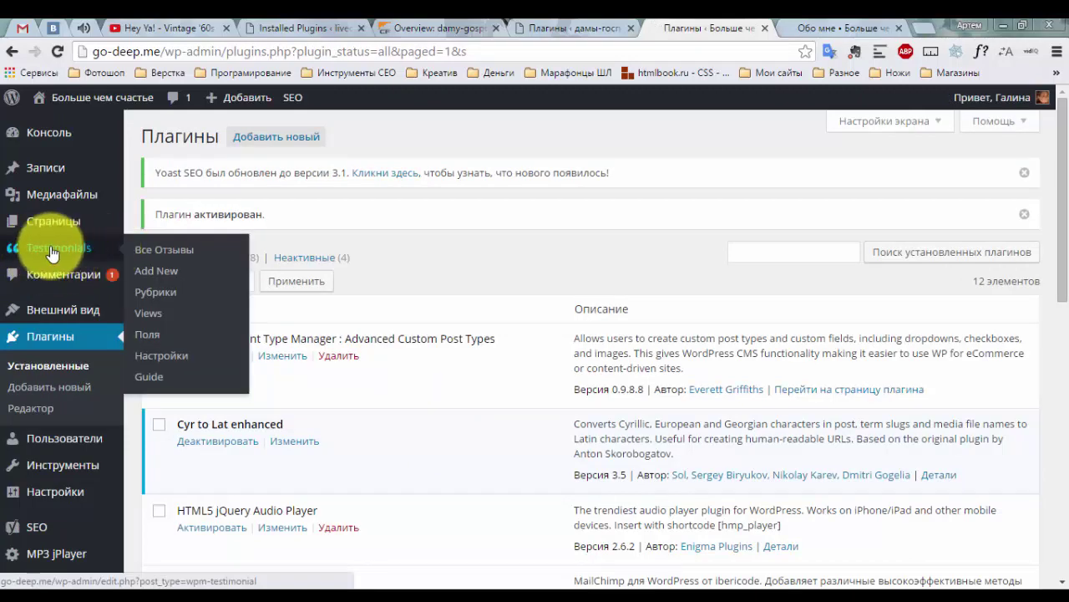
scroll(411, 309, down, 3)
scroll(411, 310, down, 2)
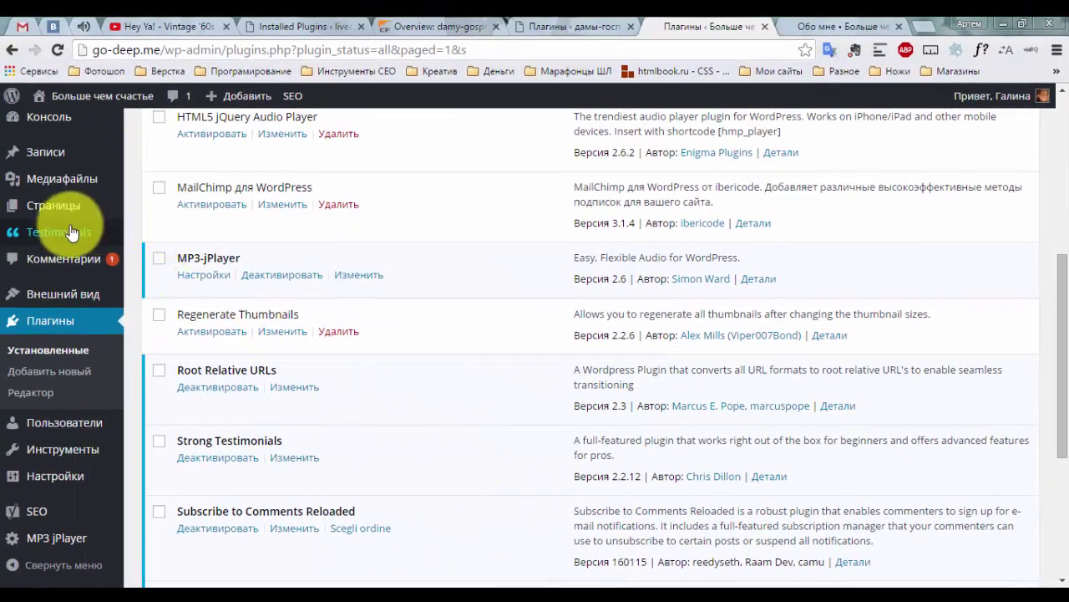
mouse_move(117, 232)
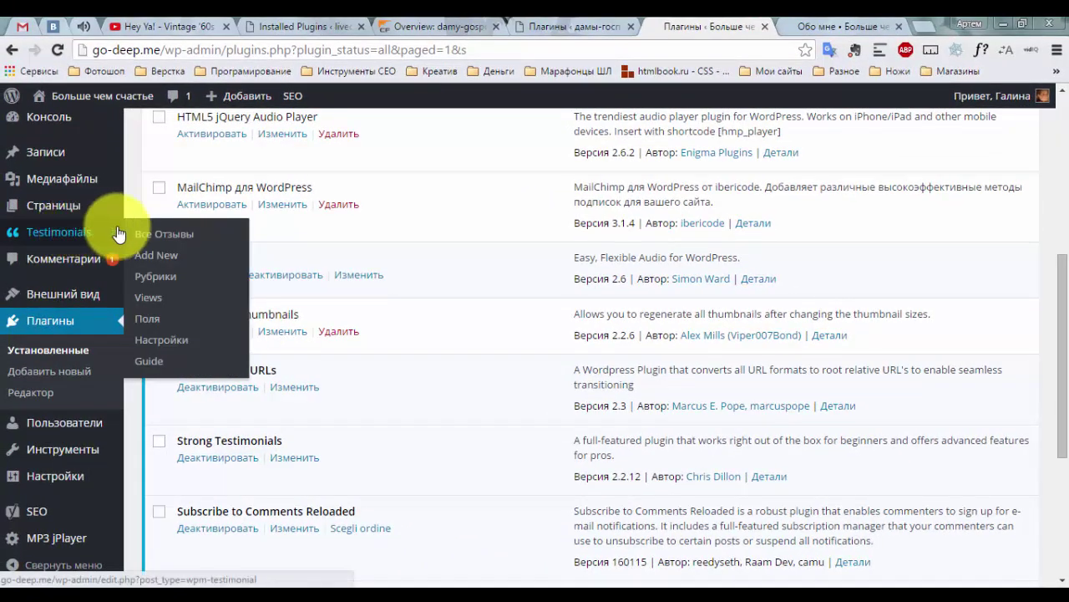
click(195, 349)
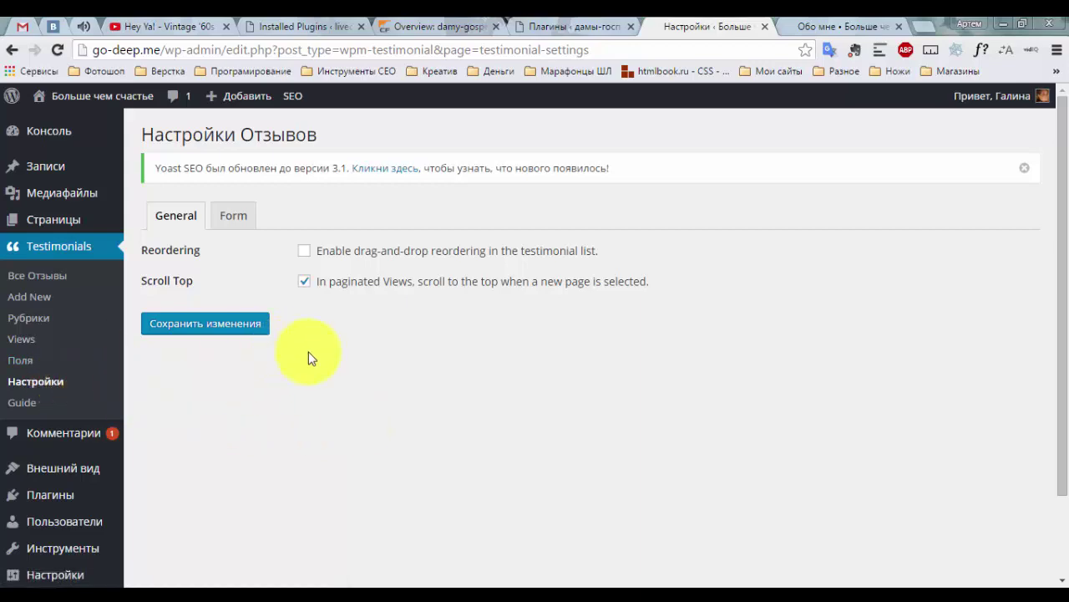
click(333, 336)
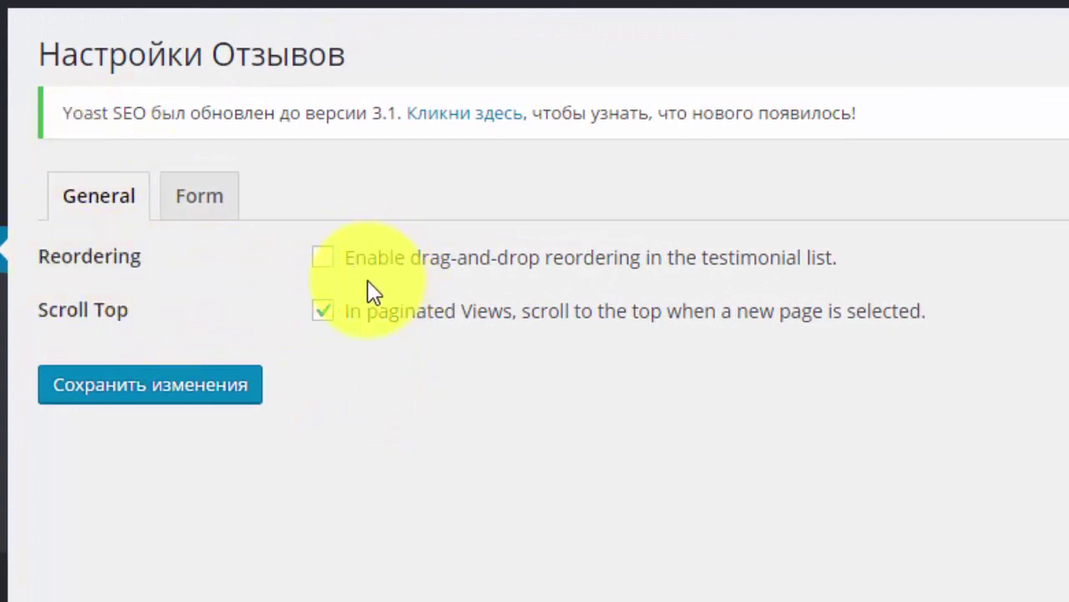
View the list of all testimonials in a separate browser tab and return to the testimonial settings.
right_click(3, 293)
click(7, 310)
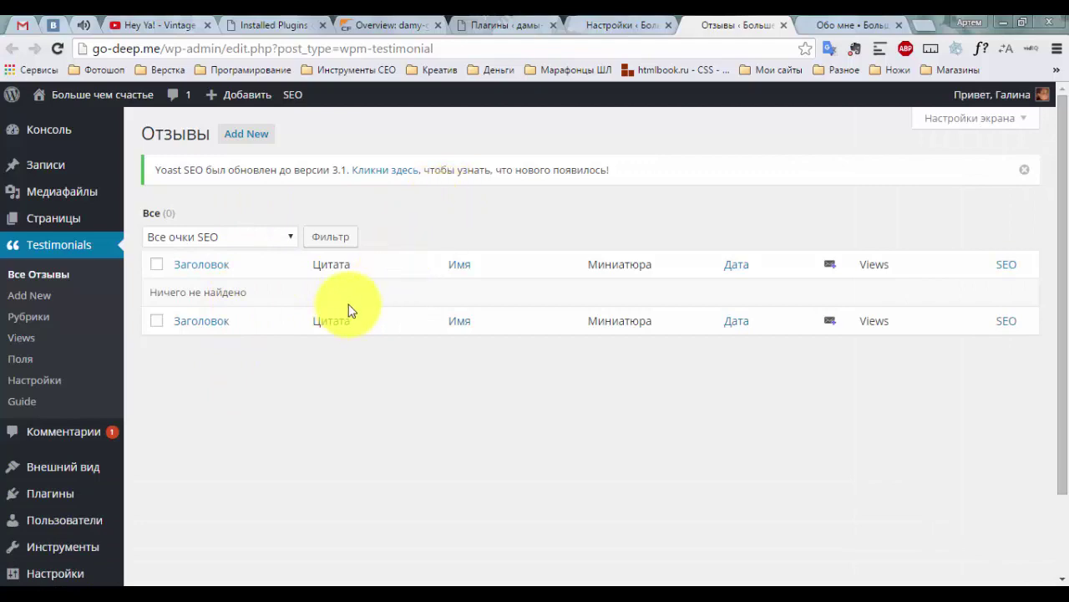
click(593, 23)
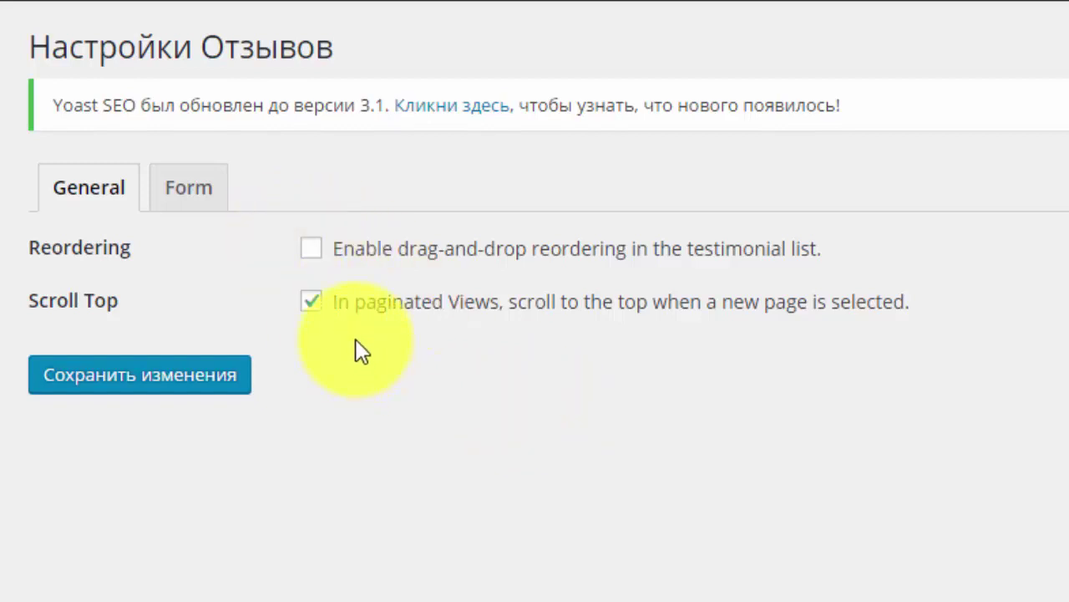
In the testimonial form settings, replace the required field label with "Обязательные поля".
click(201, 205)
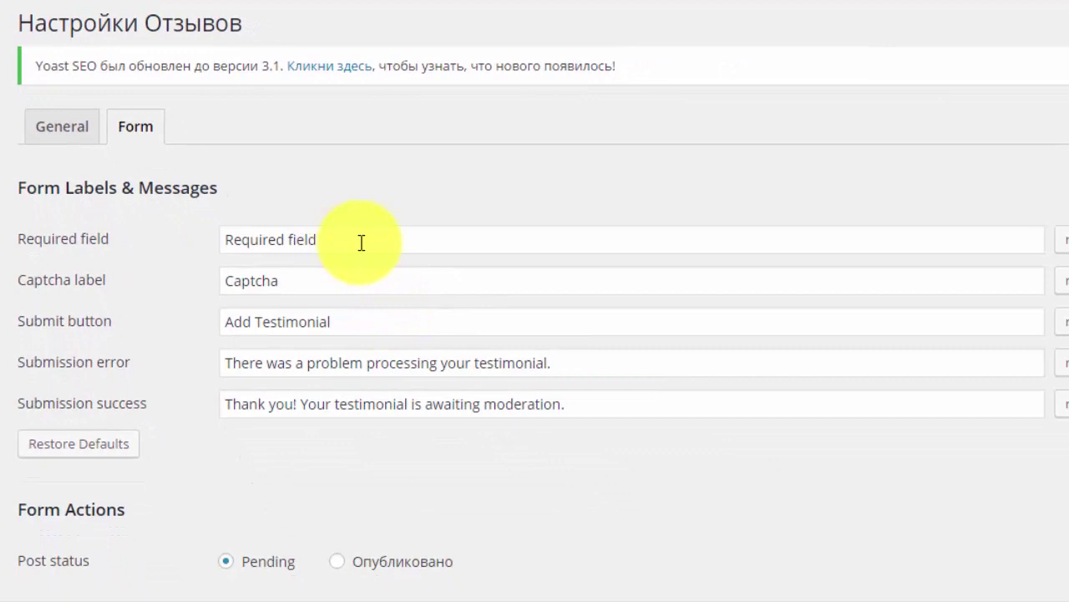
drag(357, 237, 216, 237)
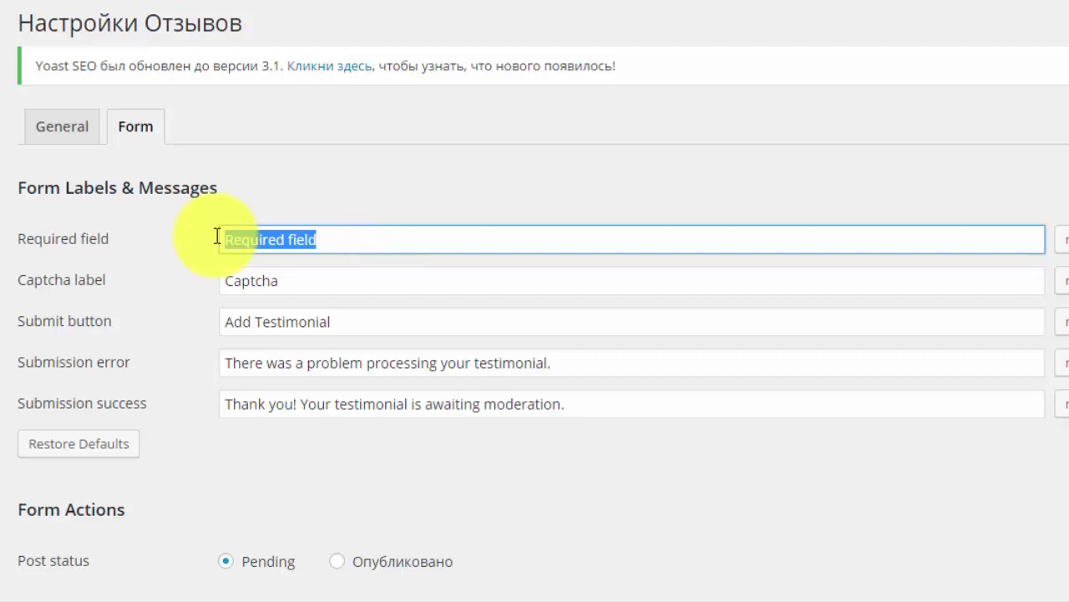
key(BackSpace)
text(j,z)
key(BackSpace)
key(BackSpace)
key(BackSpace)
text(Обязательные поля)
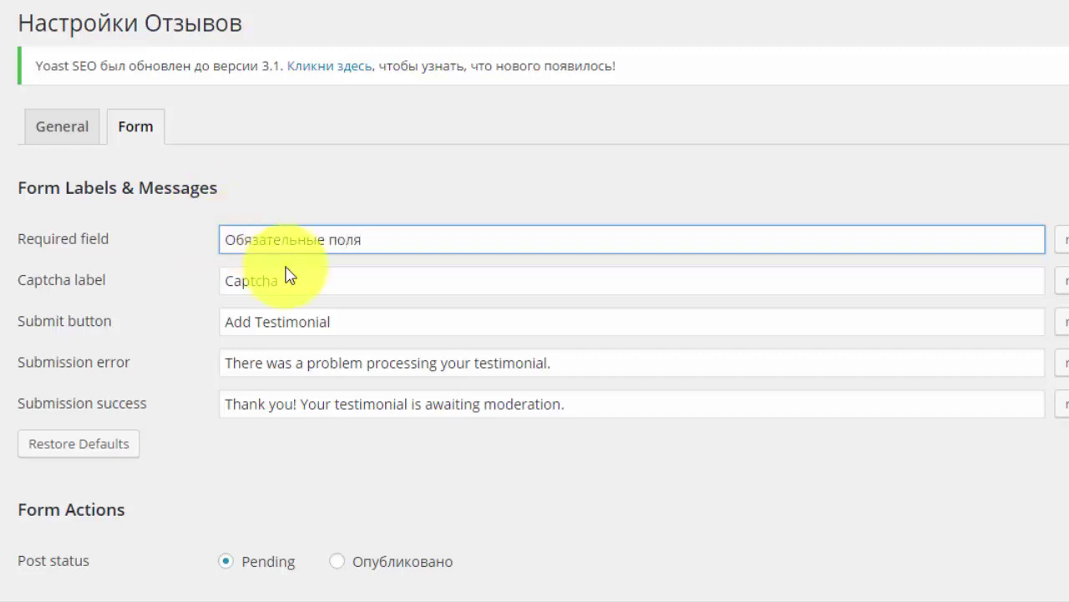
Set the captcha label to "Капча" and the submit button text to "Добавить отзыв".
drag(318, 279, 188, 282)
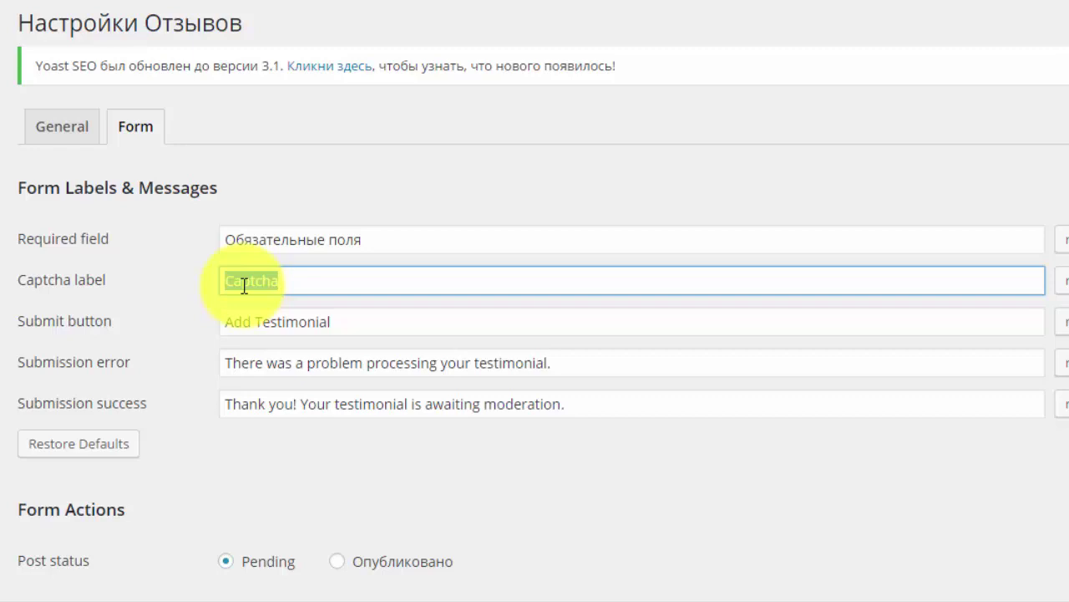
text(Капча)
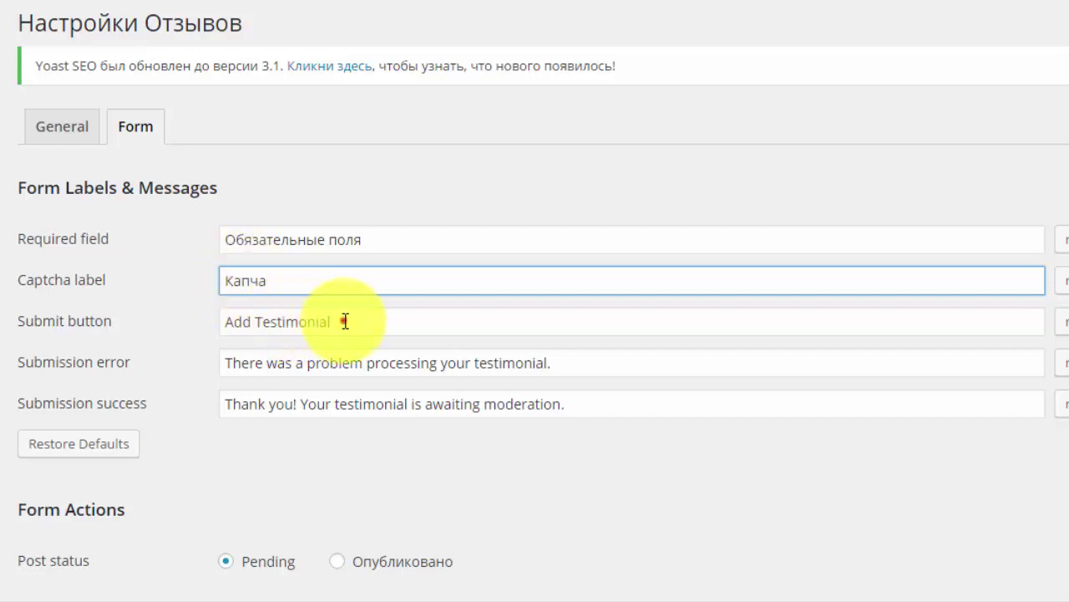
drag(337, 321, 178, 326)
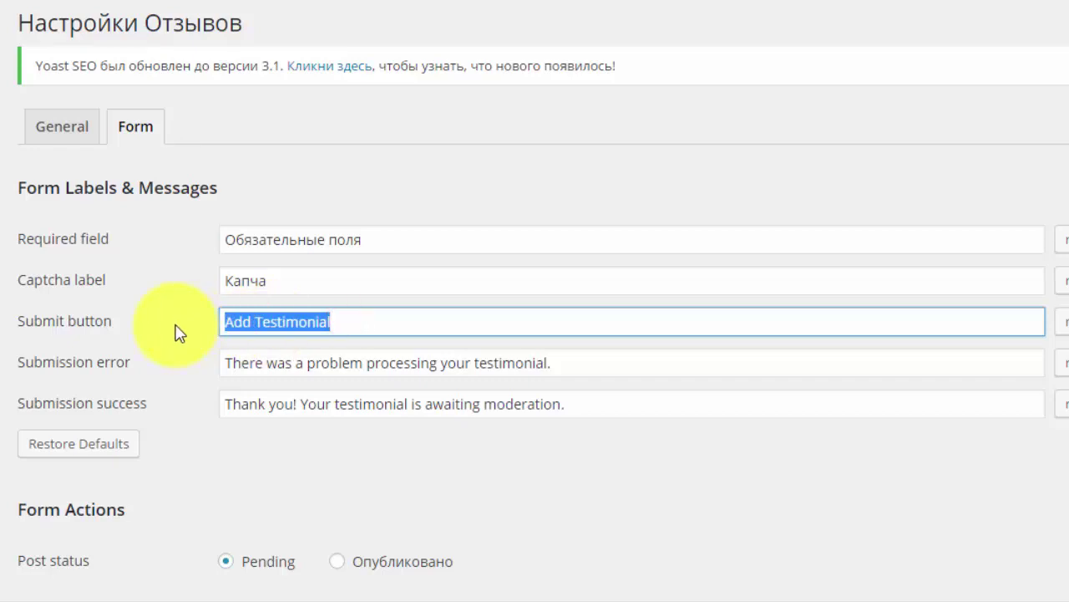
text(Добавить отзыв)
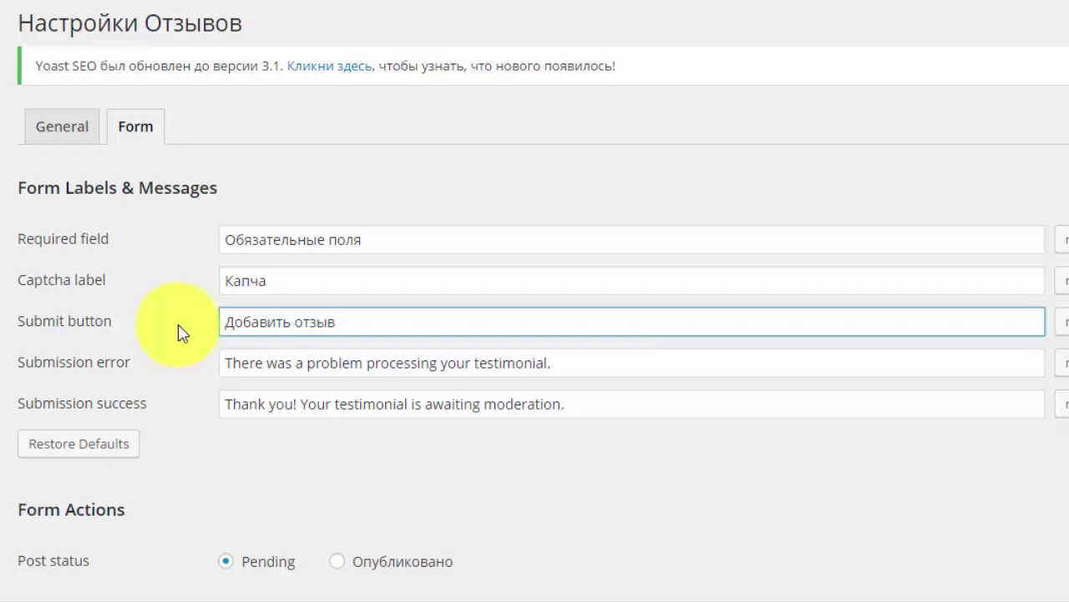
Replace the submission error message with "Что-то пошло не так, попробуйте еще раз...".
drag(224, 364, 627, 370)
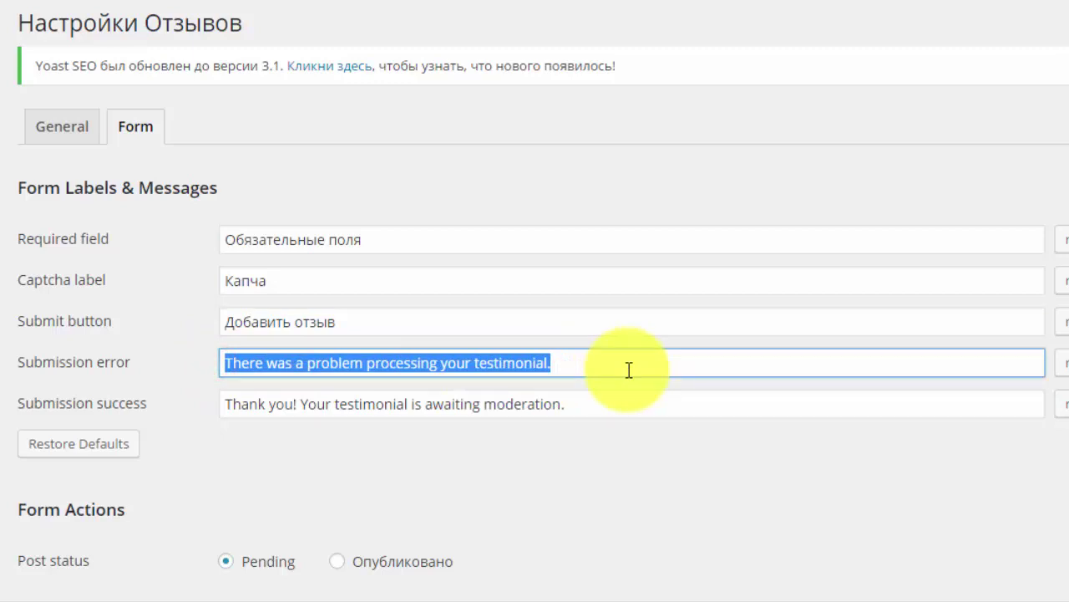
text(Что-)
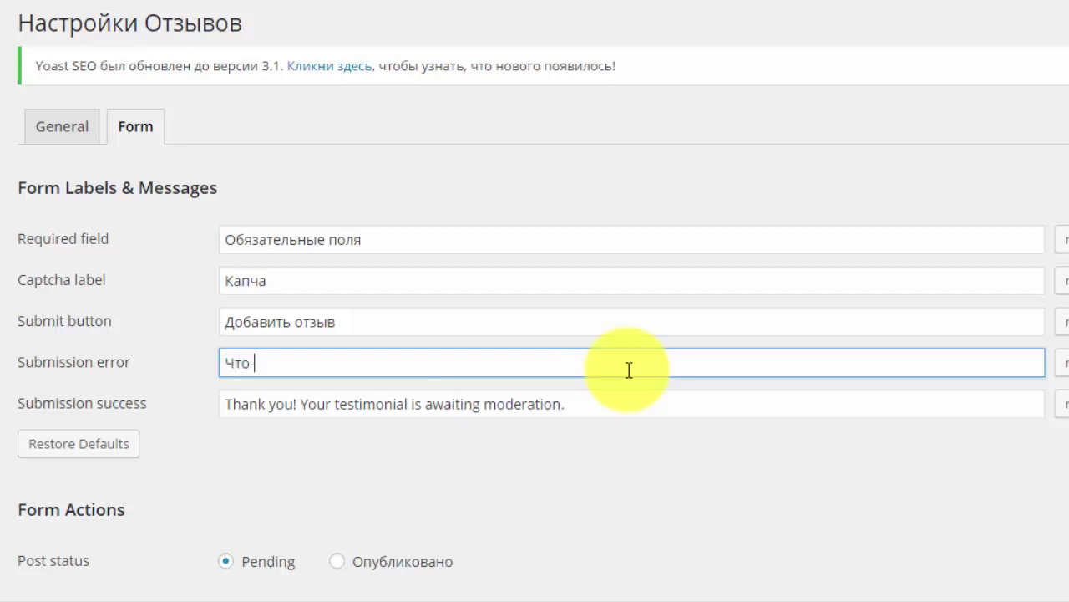
text(то пошло не так)
key(BackSpace)
key(BackSpace)
key(BackSpace)
text(та)
key(BackSpace)
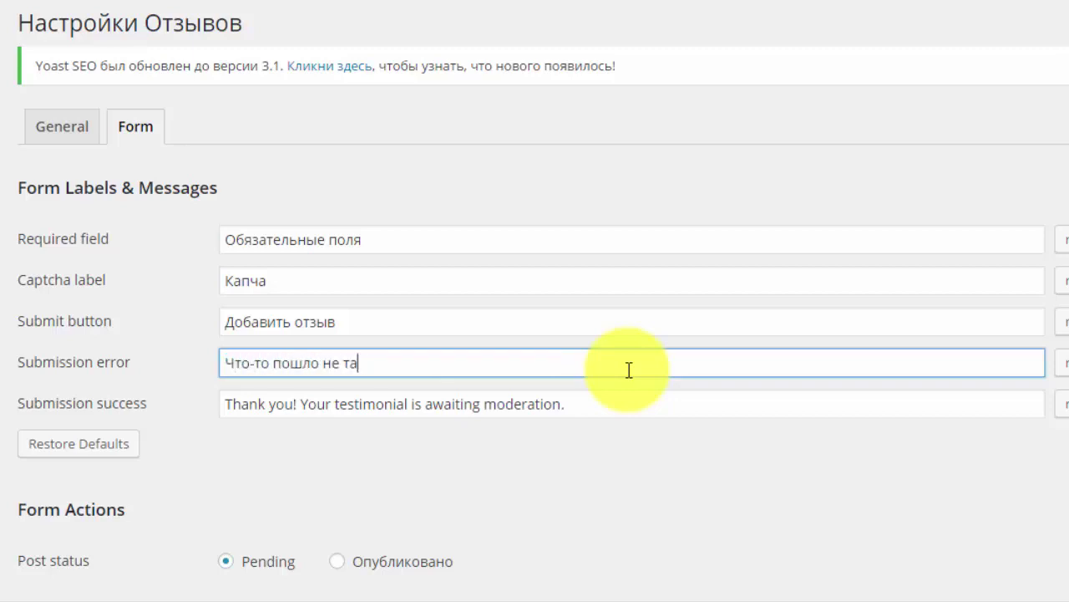
text(ак, попробуйте ещера)
key(BackSpace)
key(BackSpace)
text(заз)
key(BackSpace)
key(BackSpace)
key(BackSpace)
text(раз...)
Replace the submission success message with "Спасибо! Ваш отзыв отправлен на модерацию и будет в скором времени опубликован".
drag(589, 406, 184, 420)
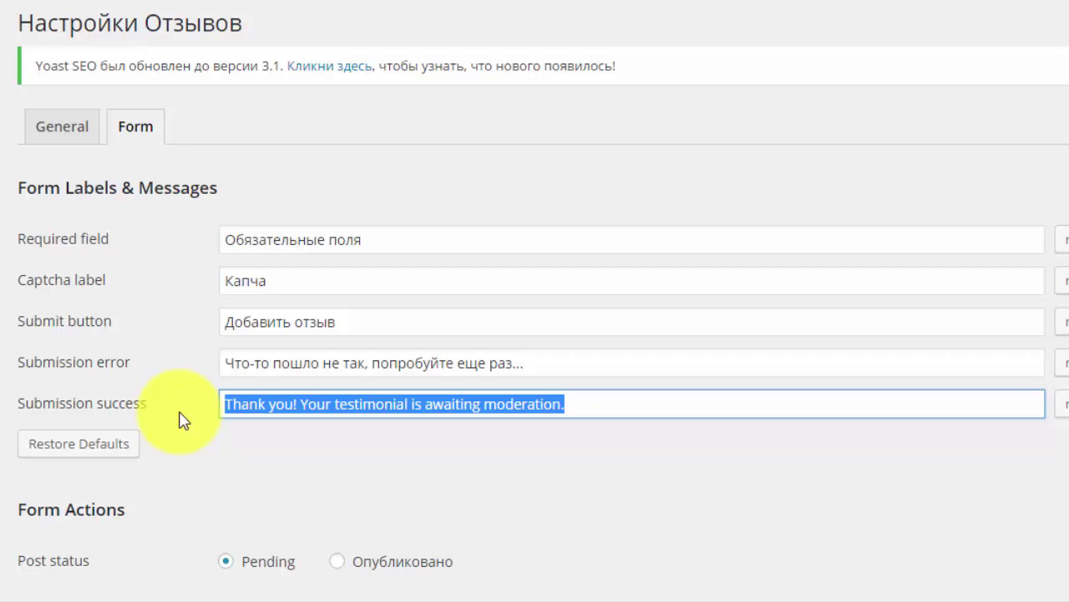
text(Спасибо! Ваш отзыв отправлен на можерацию и будет в скором)
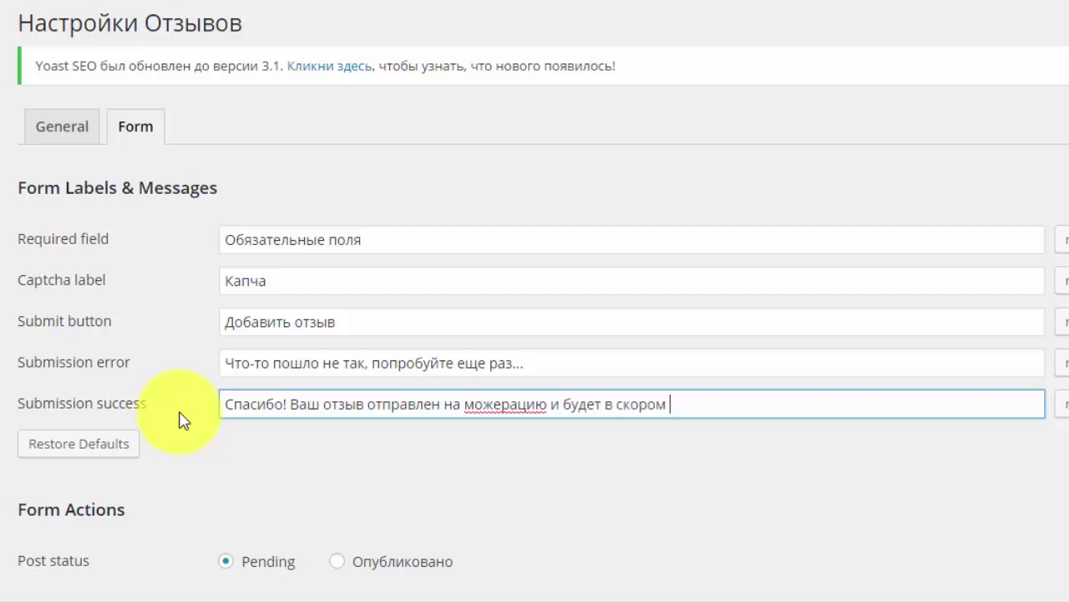
text( времи опубликован)
click(490, 403)
key(BackSpace)
text(д)
click(699, 405)
text(ен)
Choose Pending as the post status and enable sending an email upon new testimonial submission.
scroll(441, 318, down, 3)
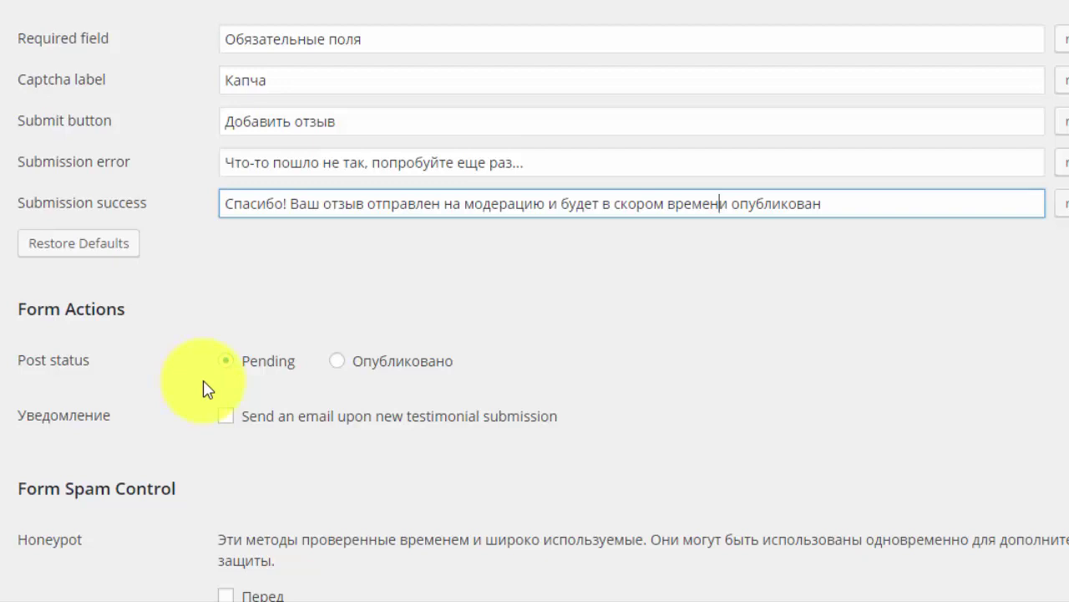
click(161, 380)
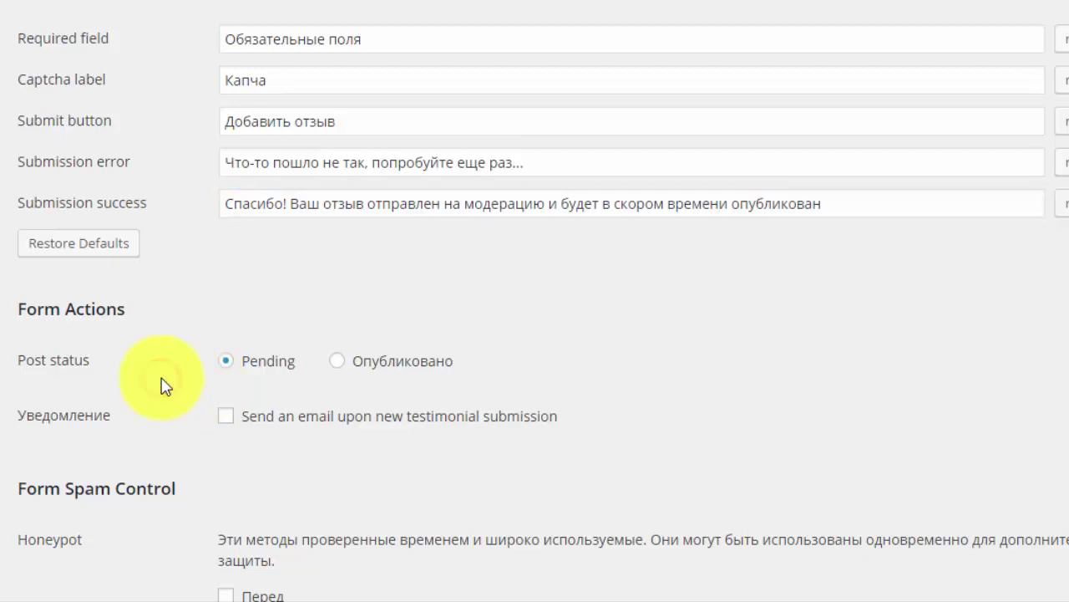
click(336, 360)
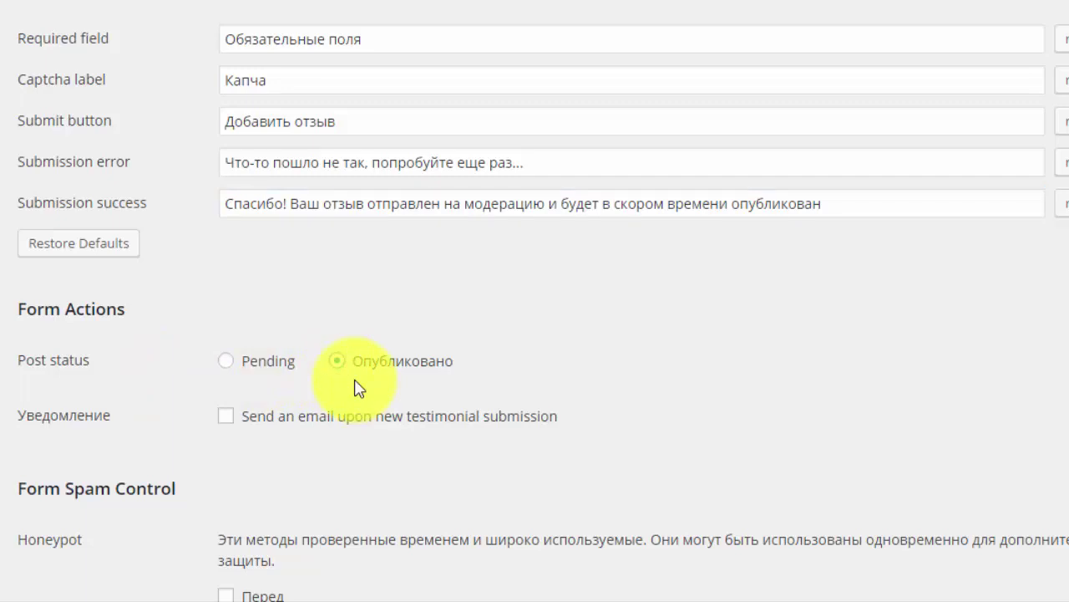
click(224, 363)
click(226, 417)
Clear the notification's sender name and re-enter it as "Больше чем счастье".
scroll(318, 439, down, 2)
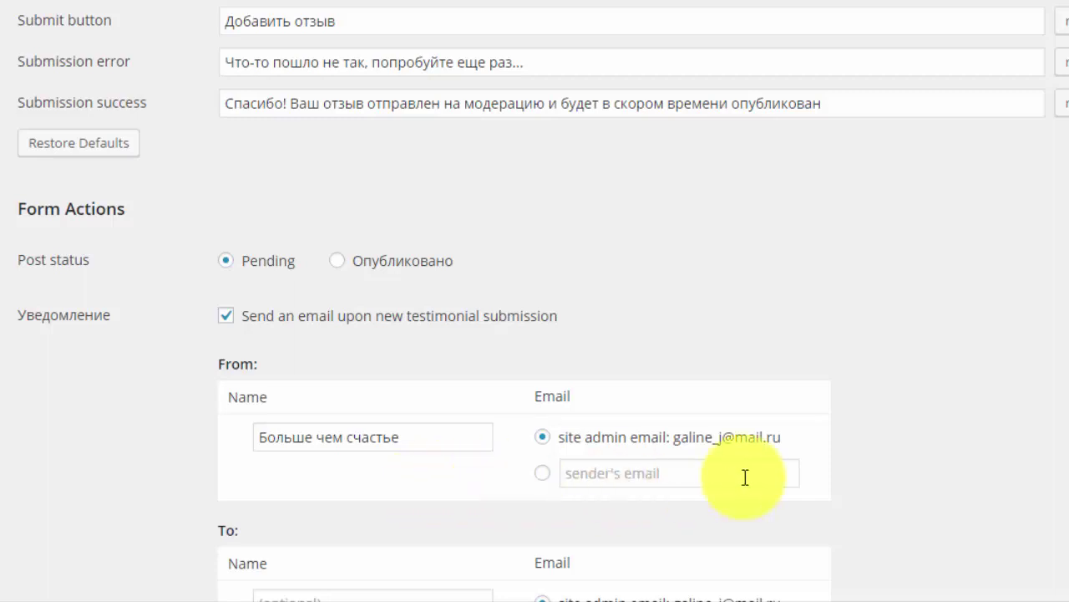
scroll(685, 432, down, 2)
click(633, 375)
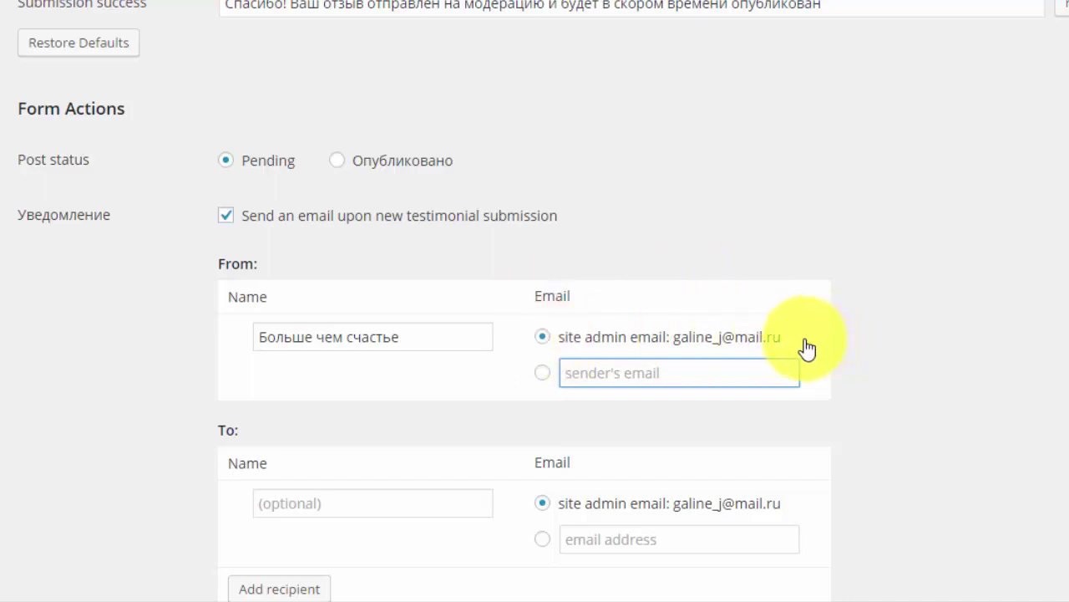
triple_click(440, 340)
key(BackSpace)
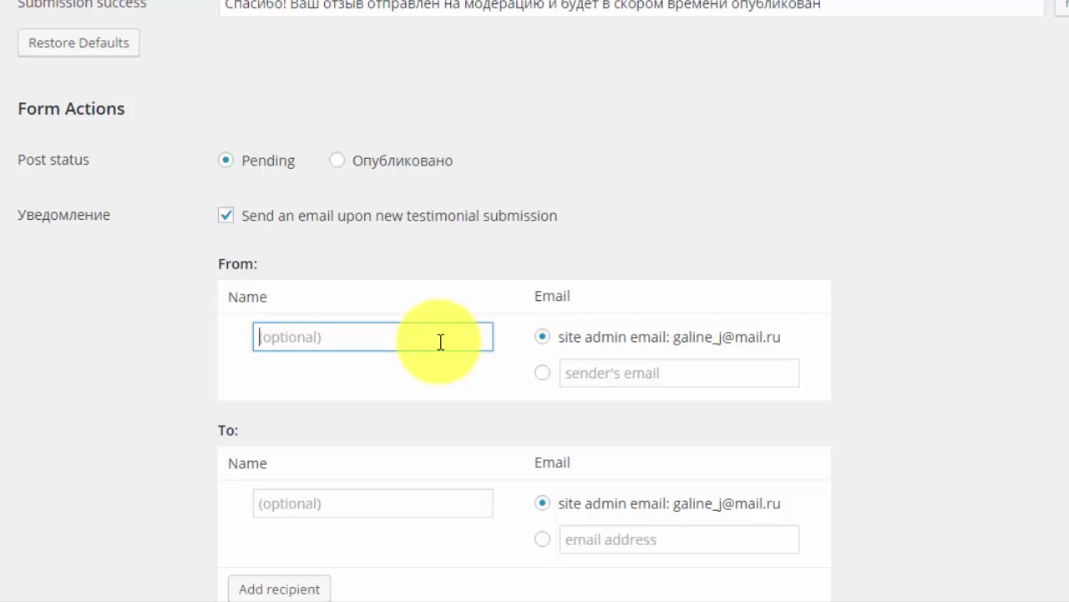
text(Больше чем счастье)
Change the notification email subject to "Новый отзыв на %BLOGNAME%".
scroll(412, 349, down, 4)
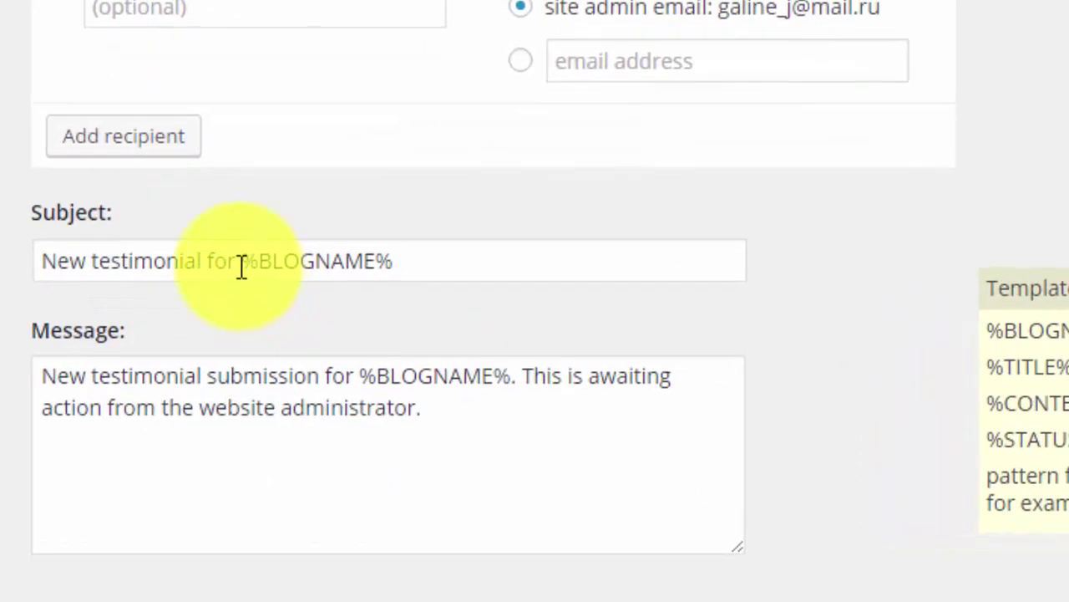
double_click(352, 370)
drag(60, 261, 4, 261)
text(Новый отзыв)
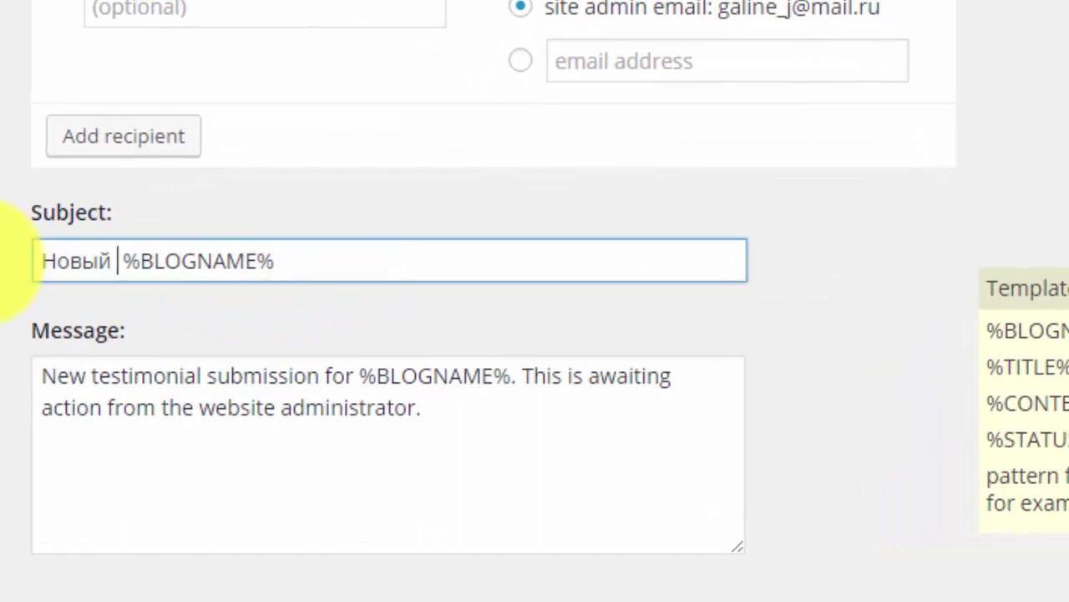
text( на)
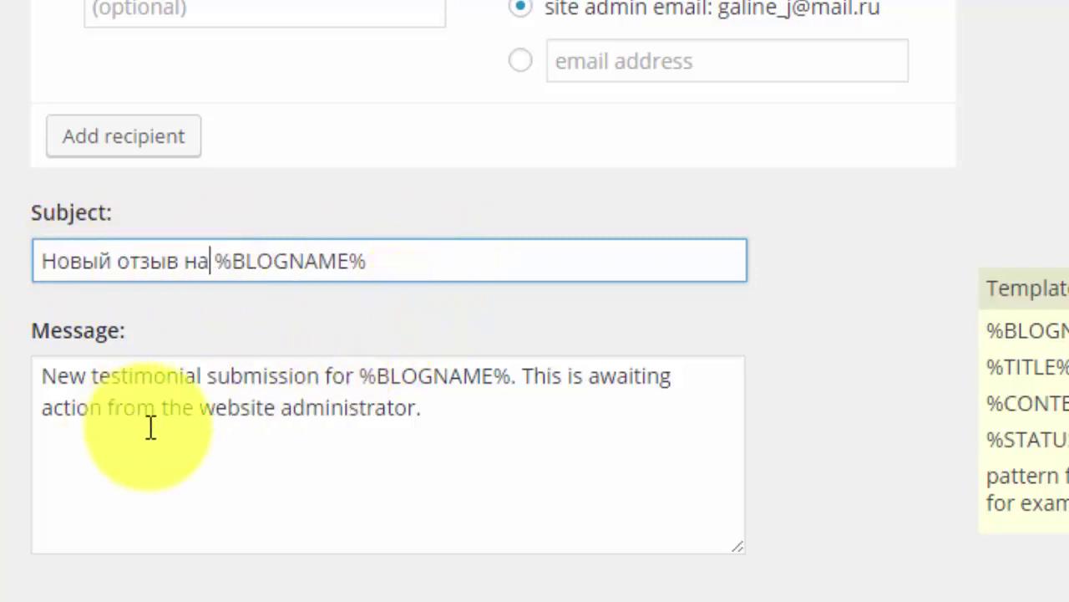
Replace the notification message text with "Новый отзыв на %BLOGNAME%. Проверьте и опубликуйте его...".
drag(354, 375, 17, 378)
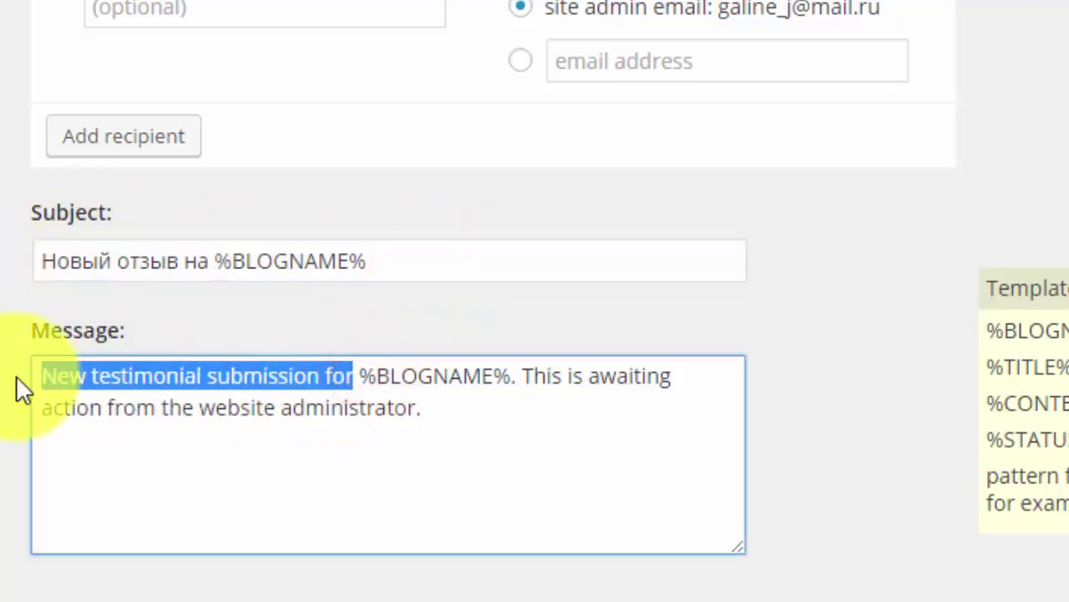
text(Новый отзыв)
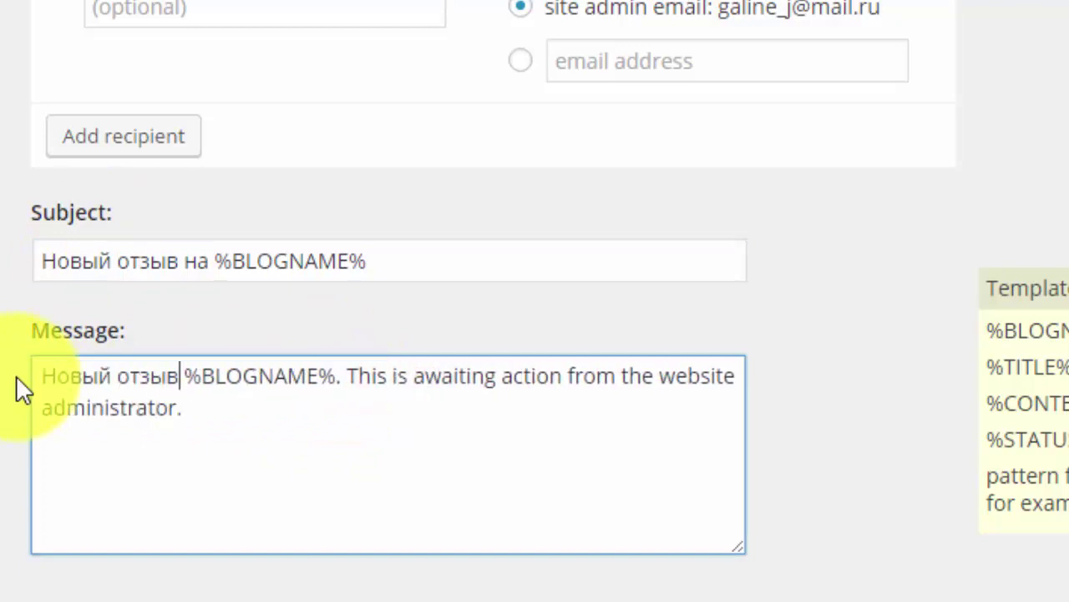
text( на)
drag(375, 375, 287, 412)
text(Проверьте и опубликуйте его)
click(606, 375)
text(й)
click(693, 375)
text(...)
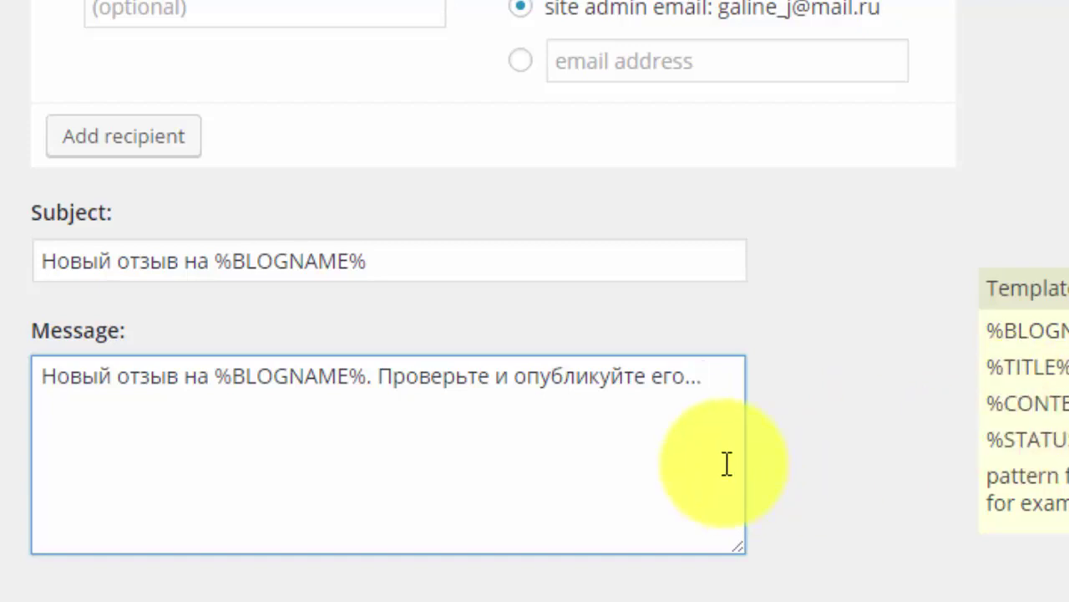
Add a "Текст отзыва" line to the notification message, followed by the %CONTENT% template tag on its own line.
key(Return)
key(Return)
text(Соб)
key(BackSpace)
key(BackSpace)
key(BackSpace)
key(BackSpace)
text(Текст)
key(BackSpace)
text(т отзыва)
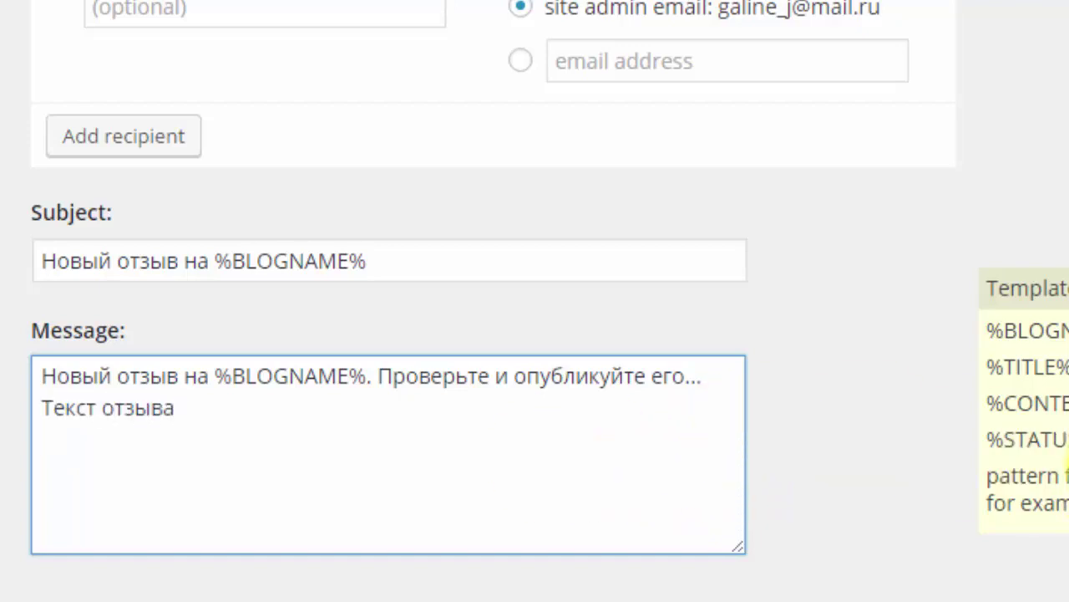
drag(1061, 403, 143, 437)
click(205, 415)
key(Return)
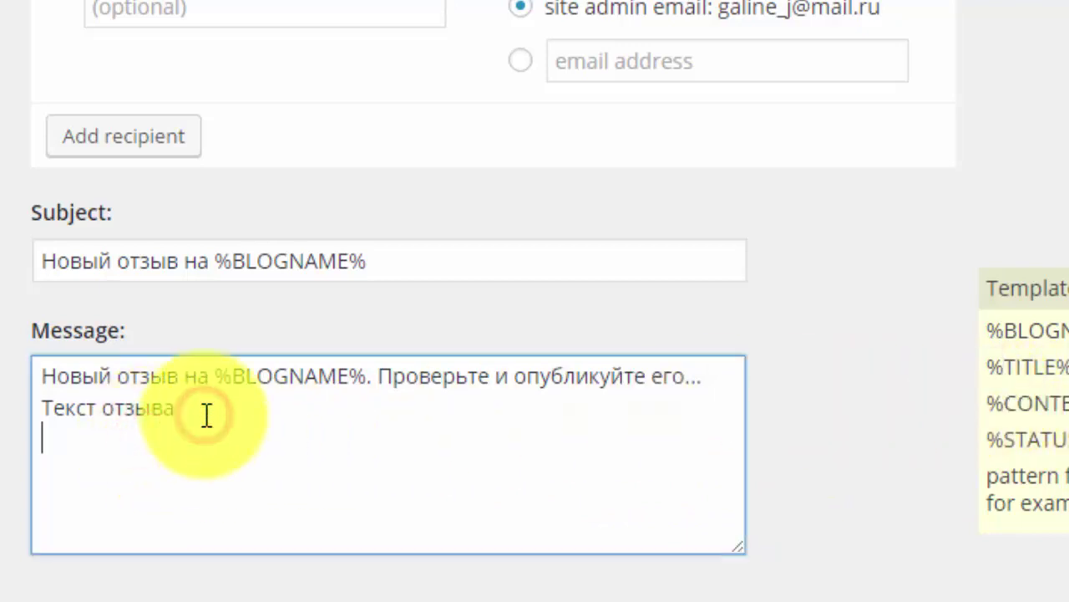
text(%CONTENT%)
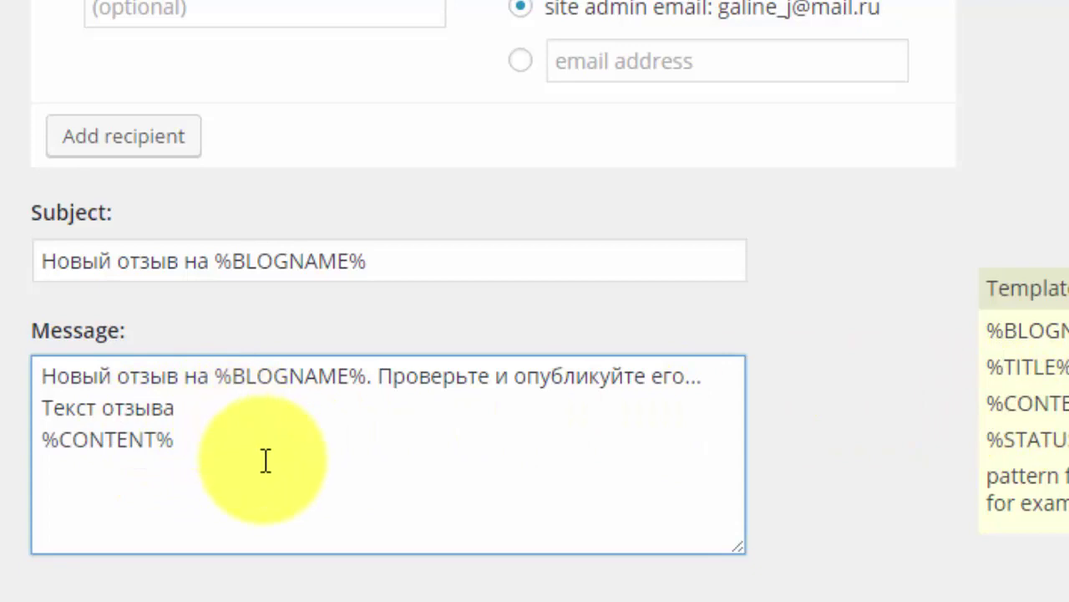
Insert a "Заголовок отзыва %TITLE%" line above the "Текст отзыва" line in the notification message.
key(Return)
click(52, 408)
key(Return)
text(Заголовок отзыва)
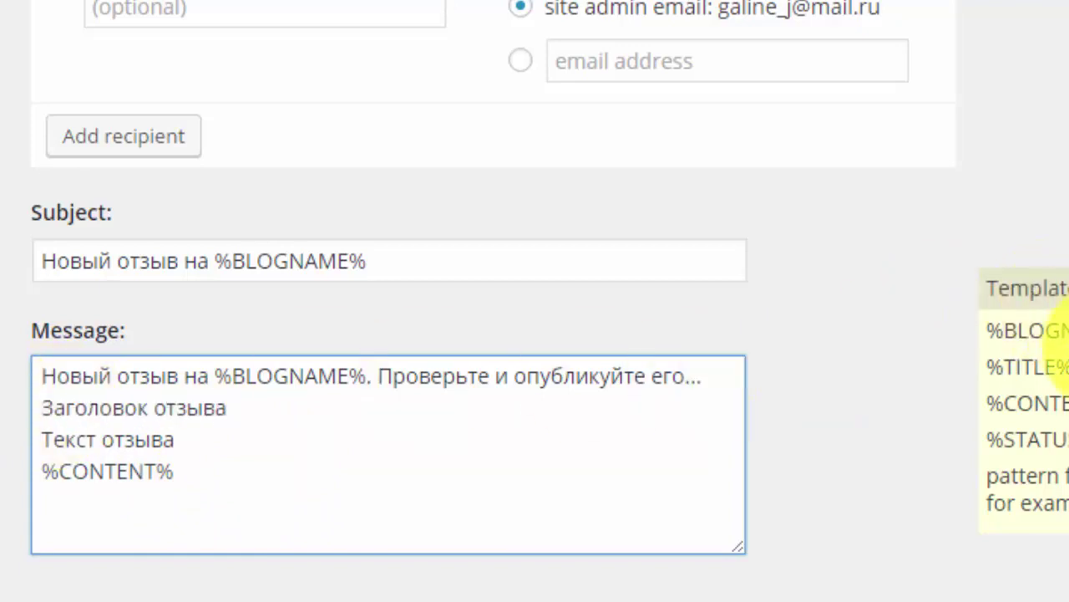
double_click(967, 363)
click(967, 363)
mouse_move(967, 363)
mouse_down()
mouse_move(1056, 368)
mouse_move(958, 365)
mouse_up()
triple_click(974, 363)
drag(1061, 368, 987, 366)
drag(739, 376, 275, 412)
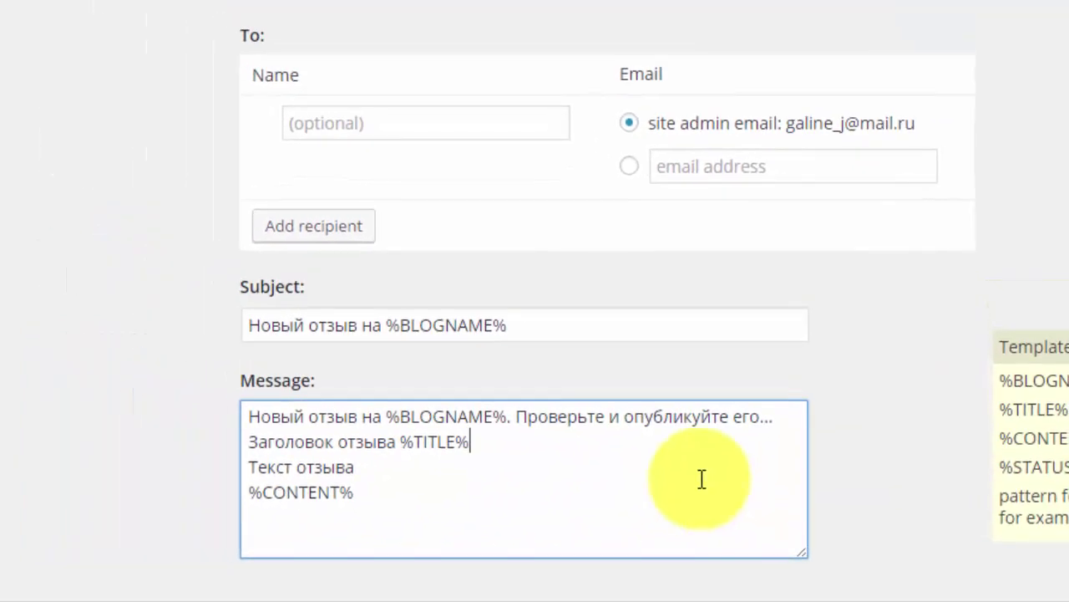
Save the testimonial form settings with the spam control options as they are, and open the testimonial Fields page.
scroll(719, 468, down, 5)
scroll(644, 317, up, 6)
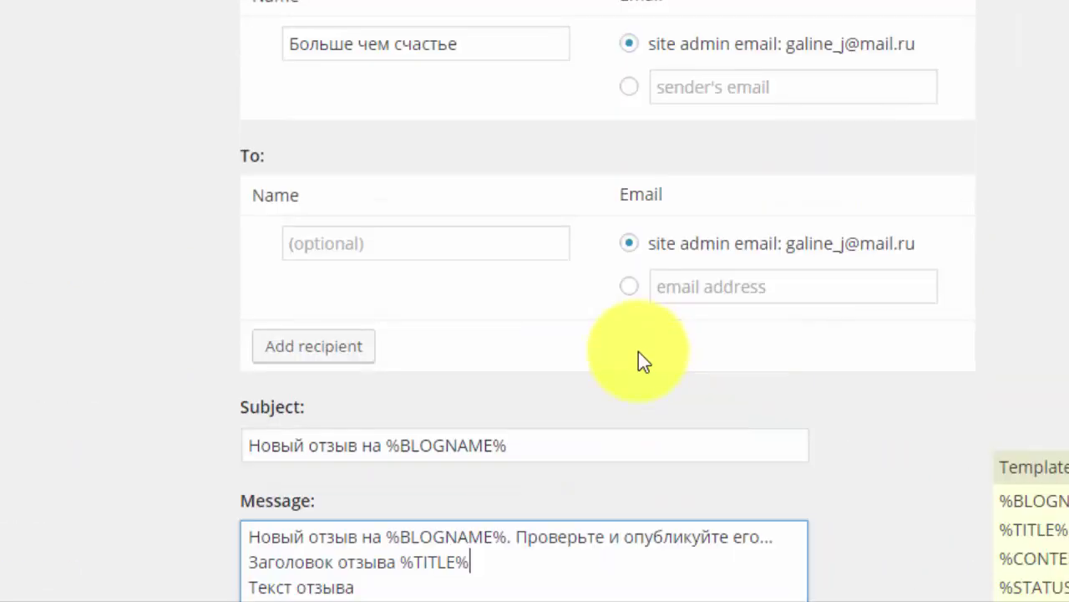
scroll(638, 361, down, 6)
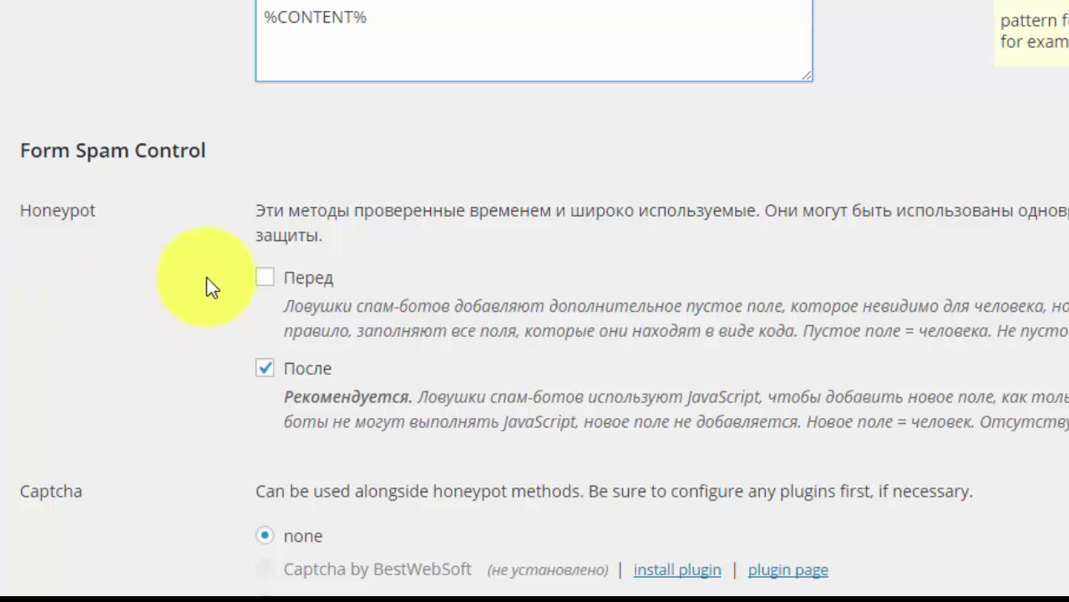
scroll(191, 279, down, 3)
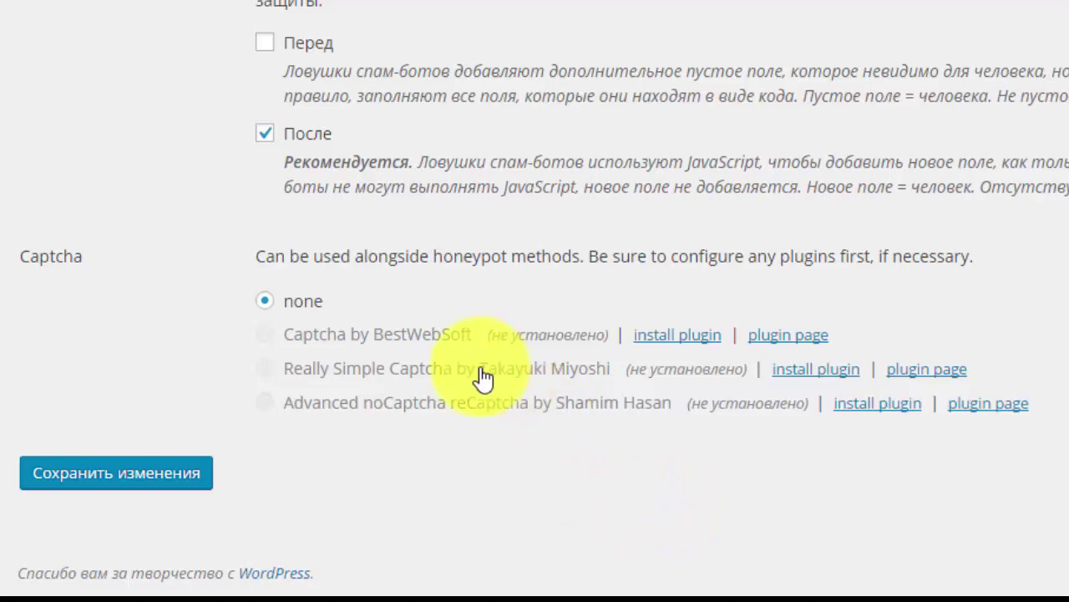
click(171, 471)
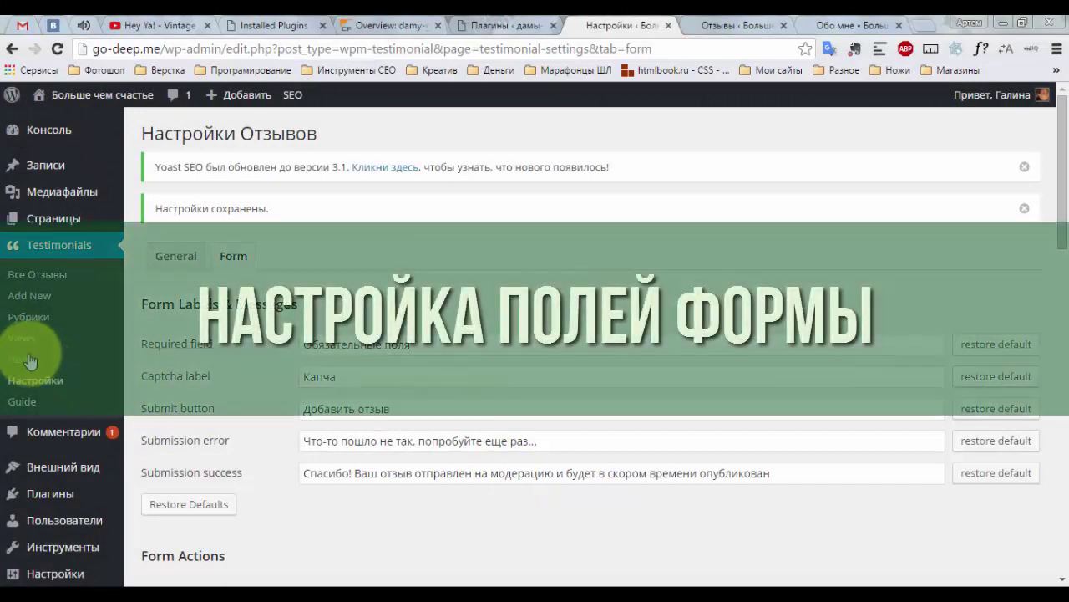
click(30, 359)
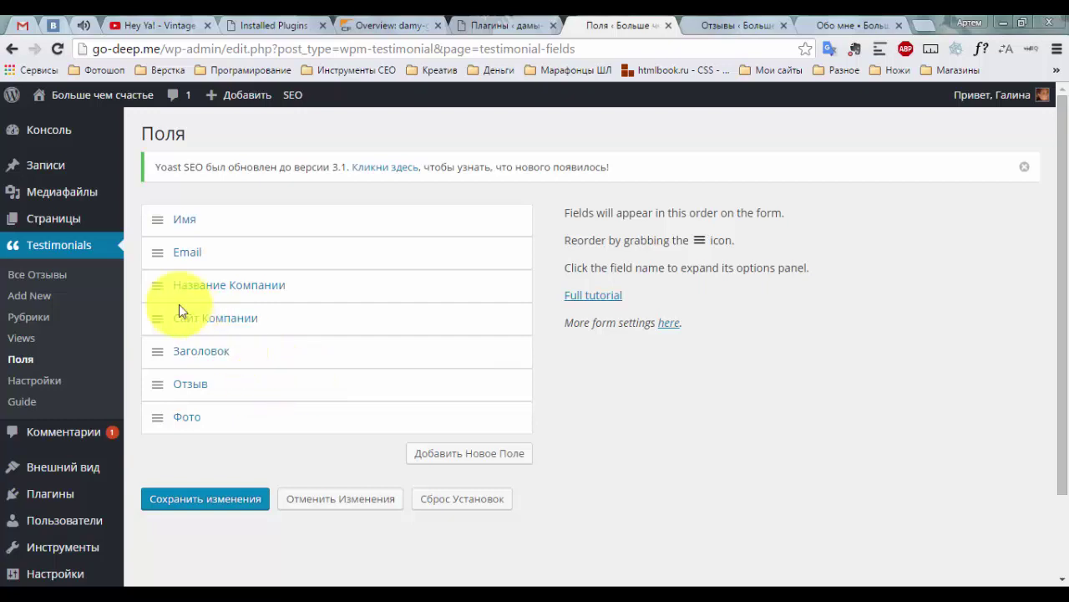
Examine the type choices of the "Название Компании" field and the options of the "Имя" and "Email" fields.
click(198, 285)
click(304, 323)
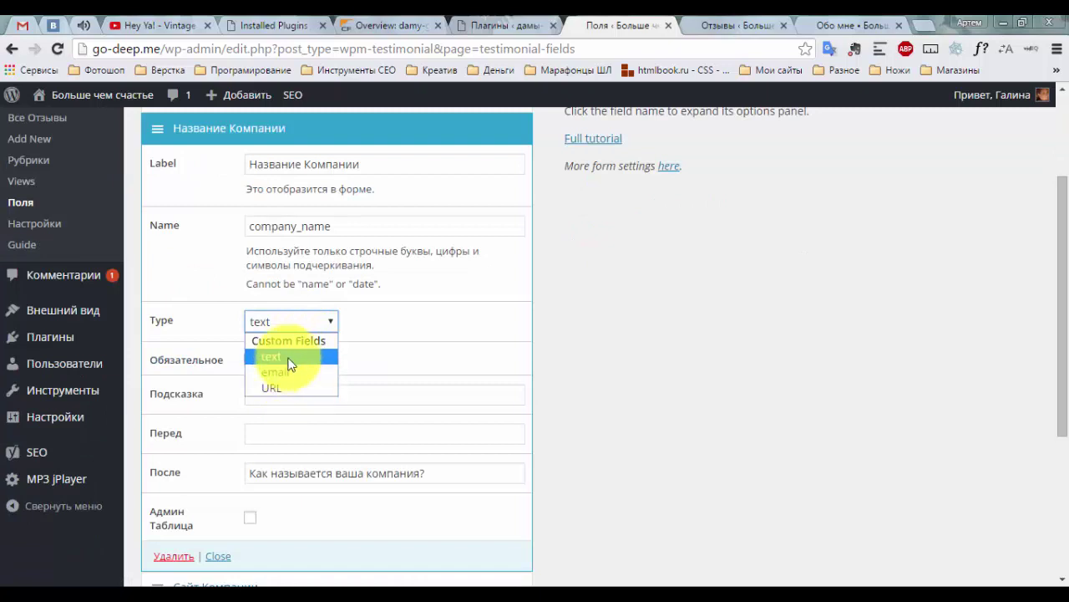
click(211, 320)
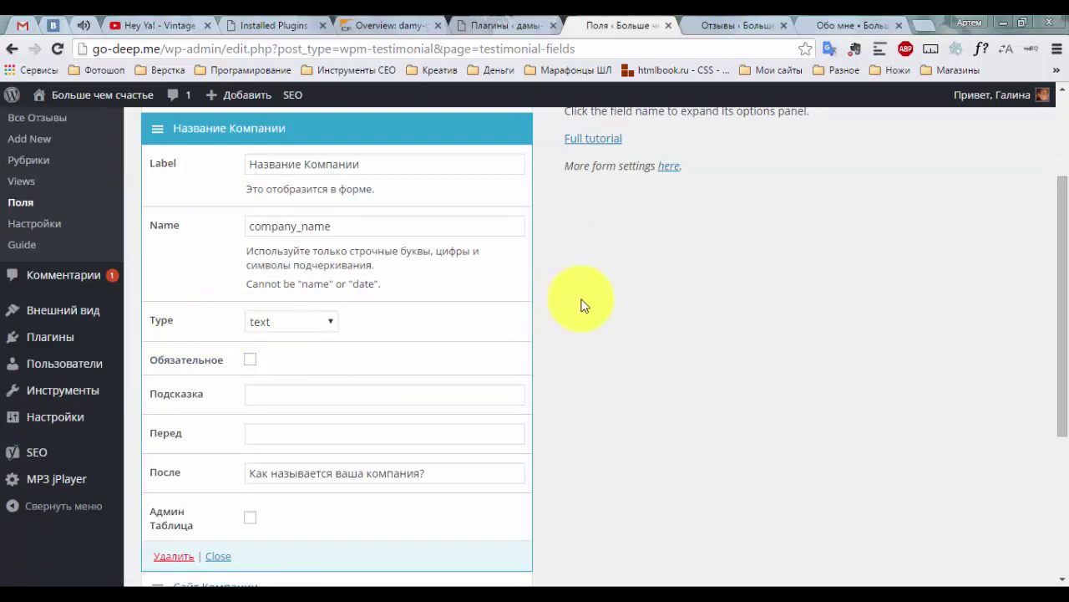
scroll(583, 304, up, 2)
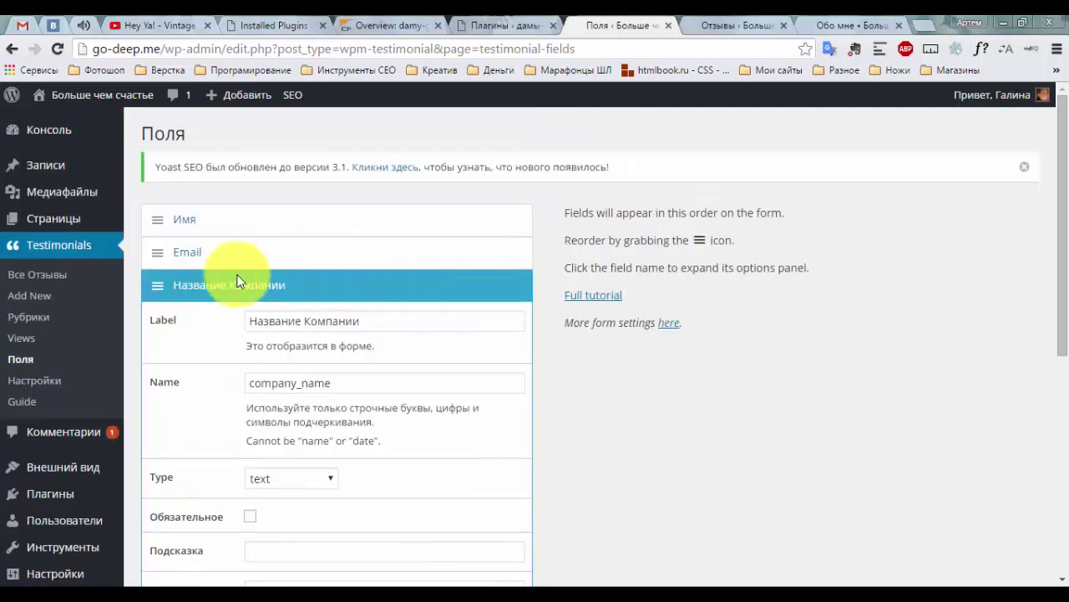
click(167, 284)
click(160, 219)
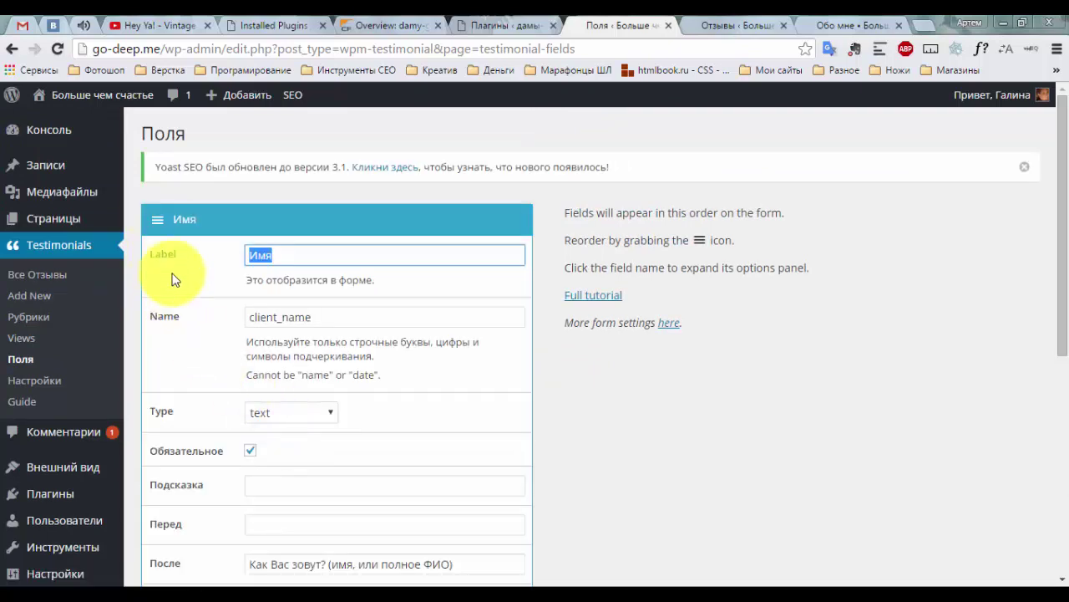
click(185, 219)
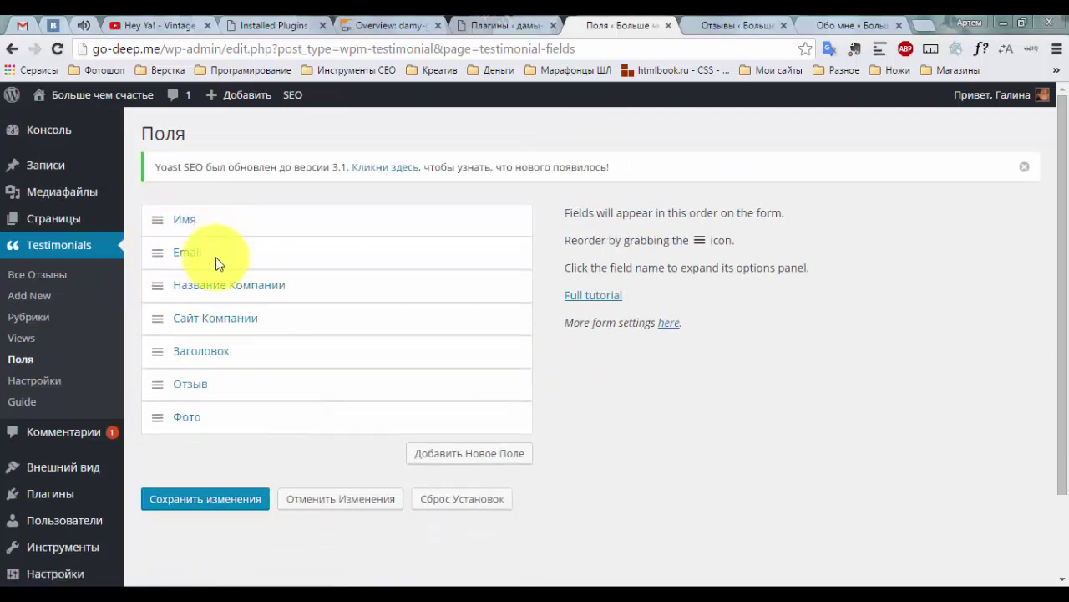
click(191, 252)
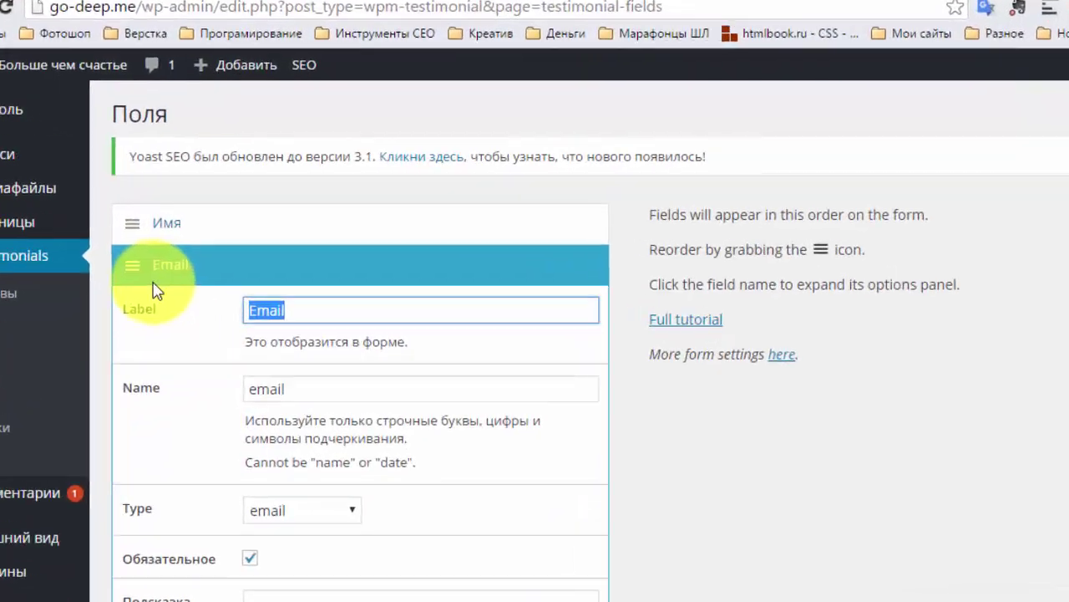
scroll(158, 284, down, 3)
scroll(168, 320, up, 3)
click(173, 262)
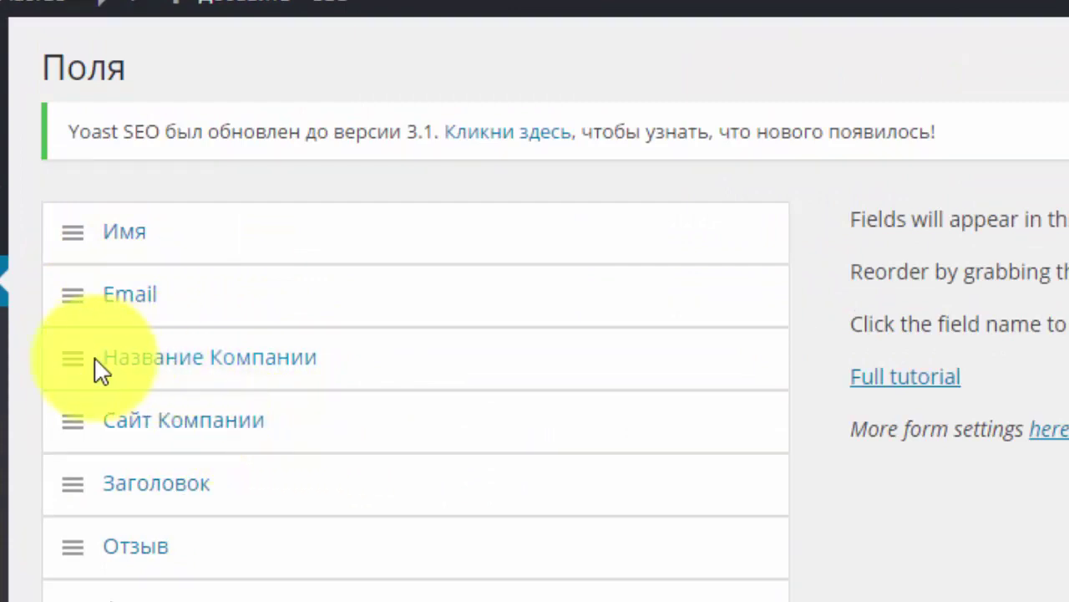
Change the label of the "Название Компании" field to "Регалии, ваши должности".
click(136, 360)
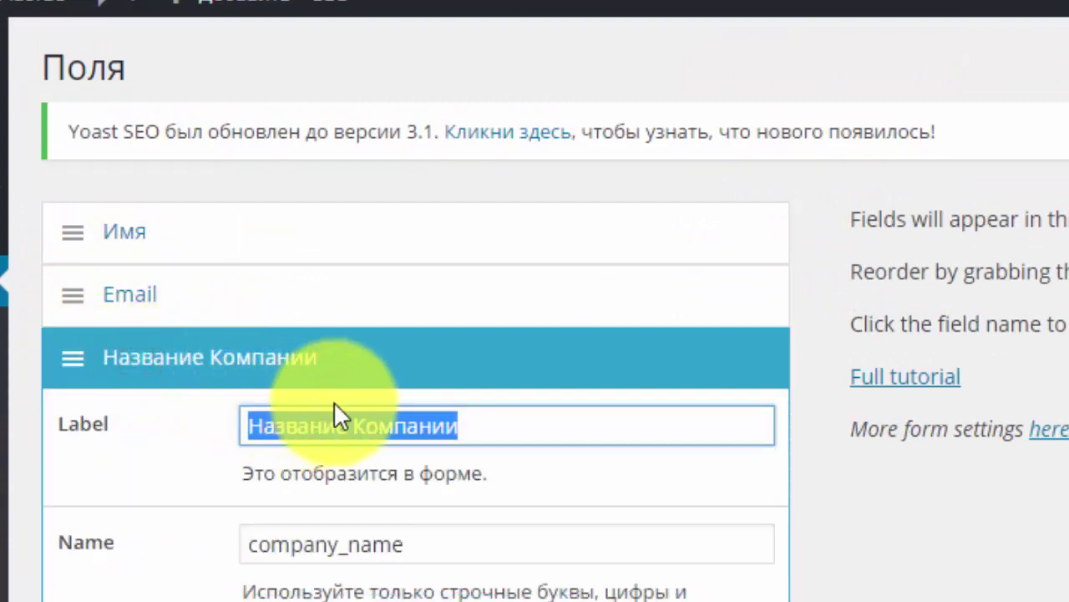
scroll(338, 405, down, 2)
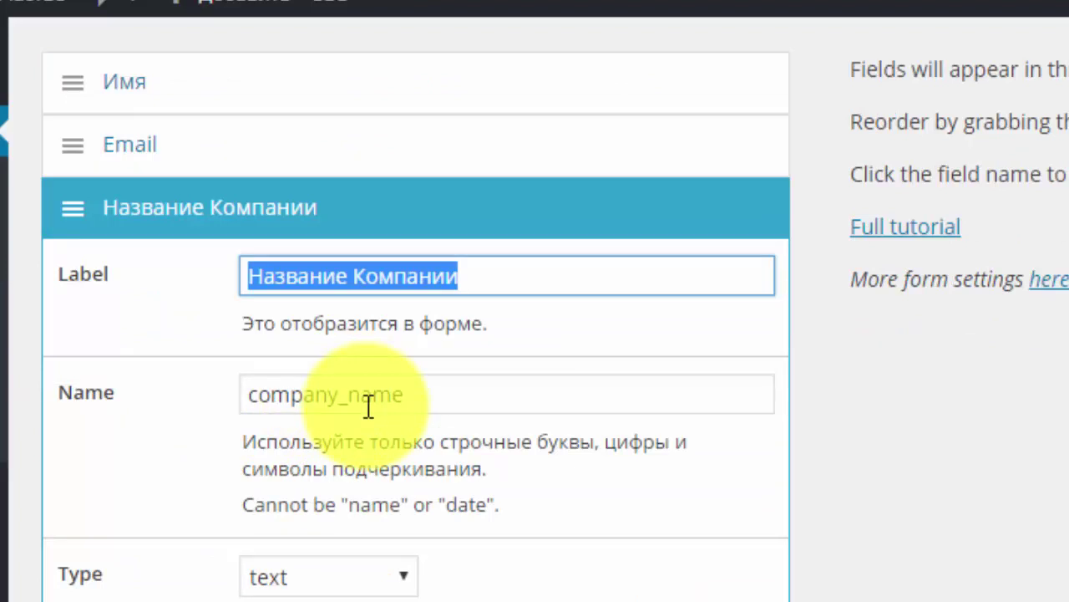
text(Регалии,)
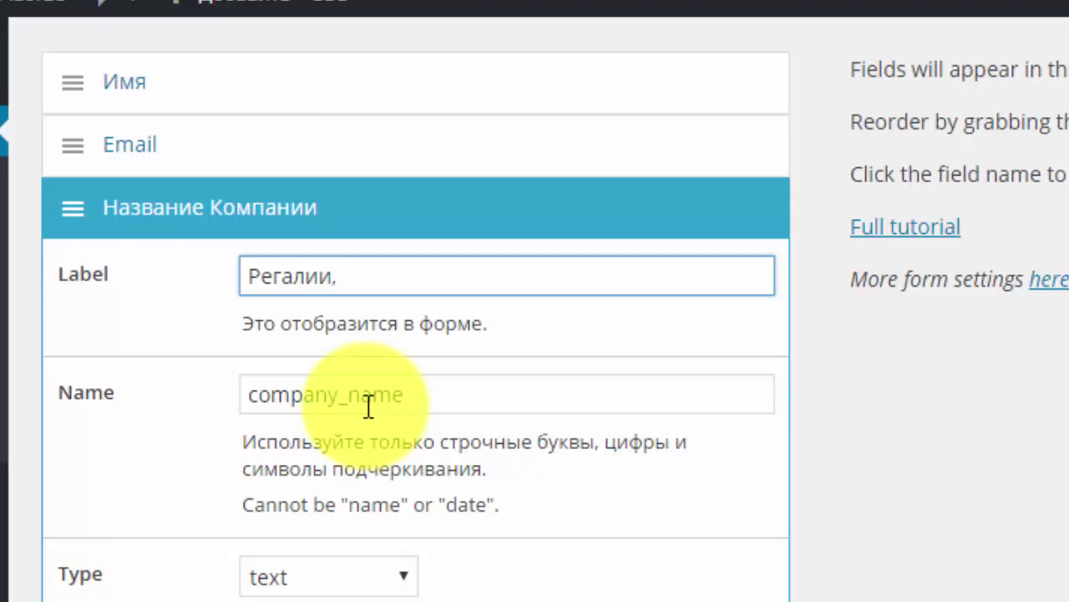
text(ваши должности)
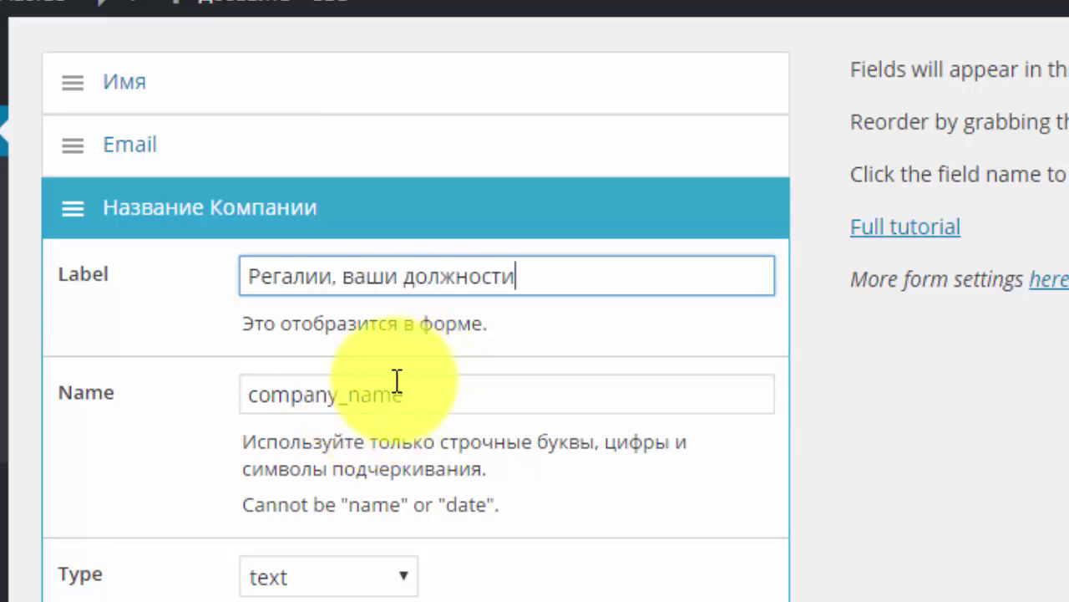
Set the internal name of the "Регалии, ваши должности" field to regals_name.
click(341, 393)
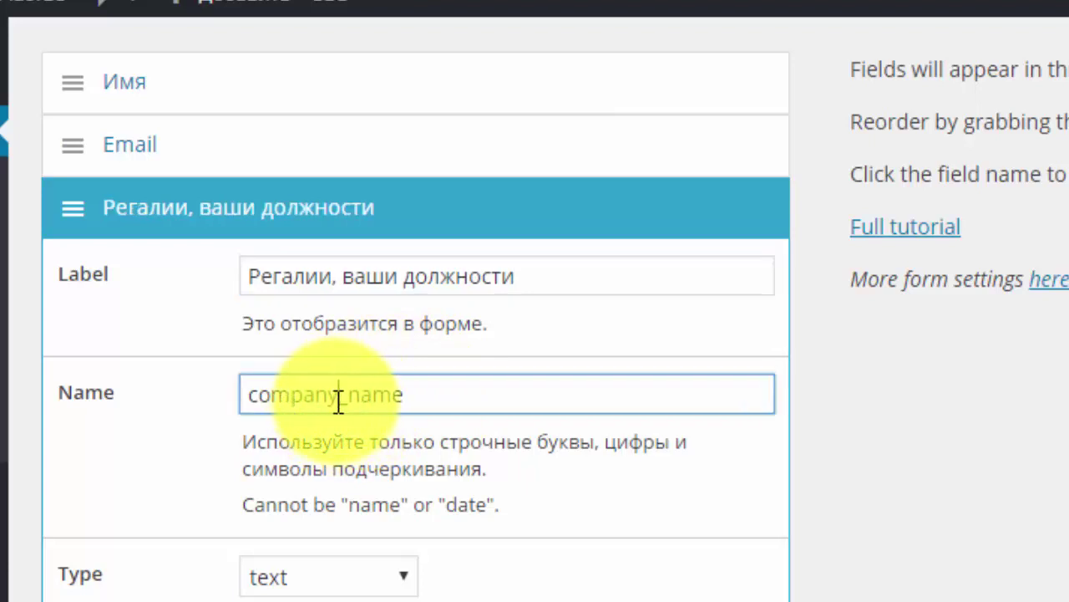
drag(338, 394, 282, 400)
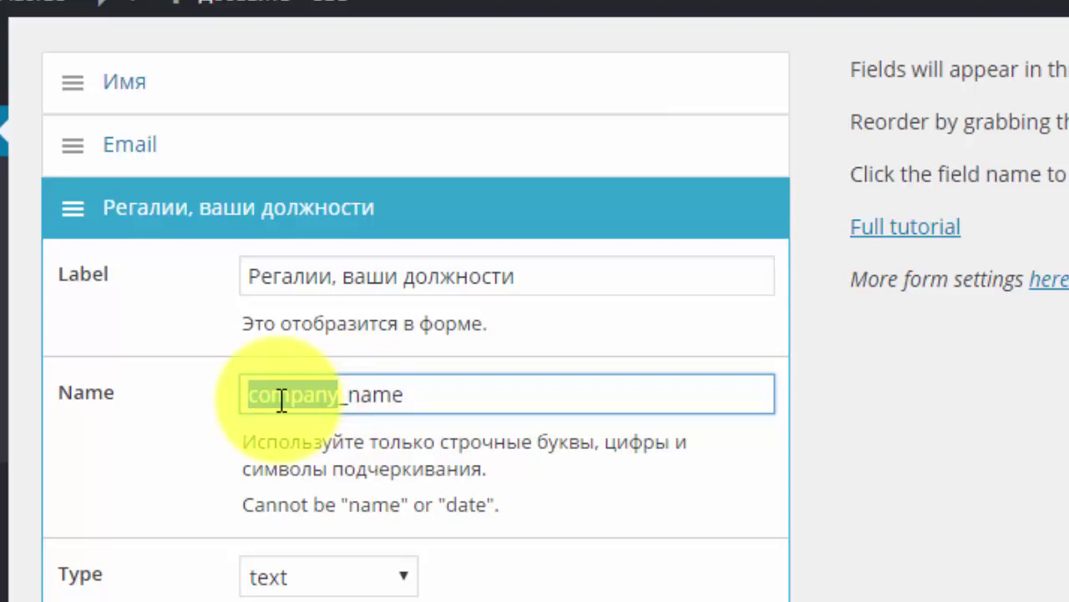
text(ку)
key(BackSpace)
key(BackSpace)
text(regals)
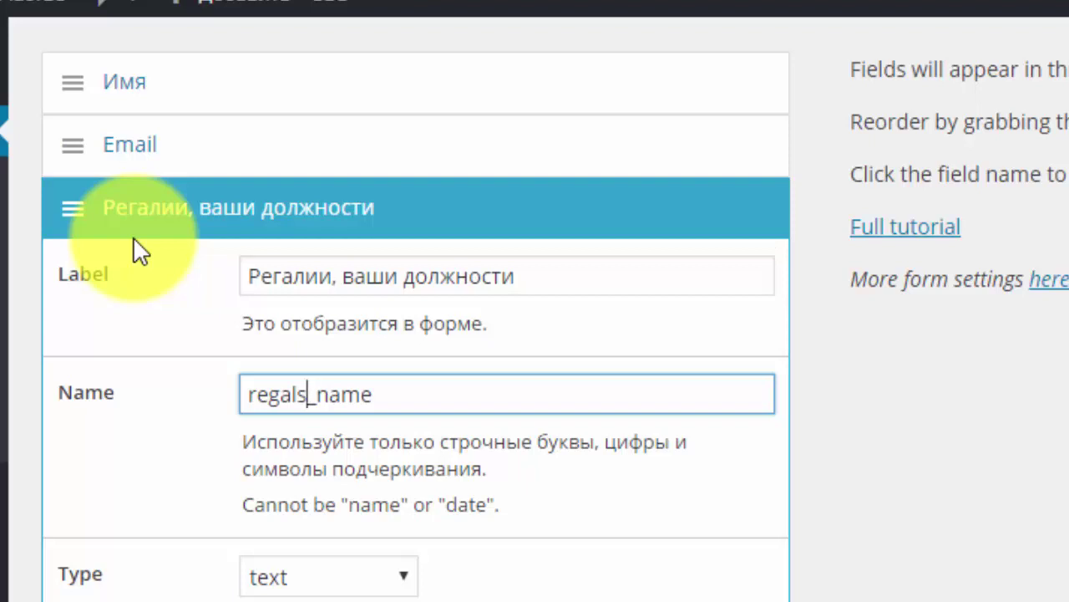
Set the regalia field's "После" text to "Напишите ваши достижения и регалии..." and enable its display in the admin table.
scroll(193, 568, down, 3)
click(193, 568)
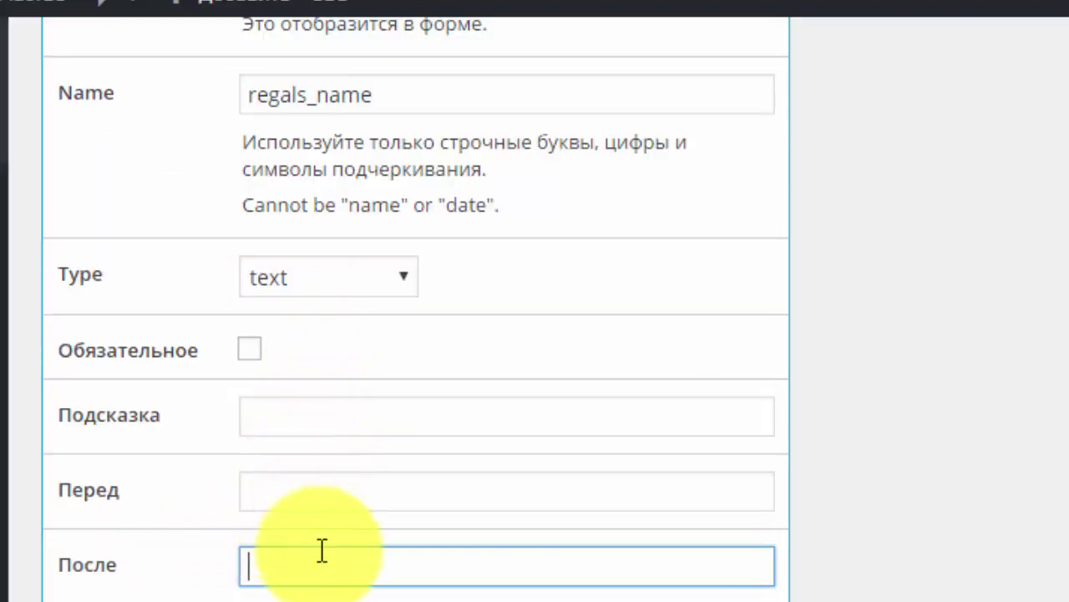
text(Yfg)
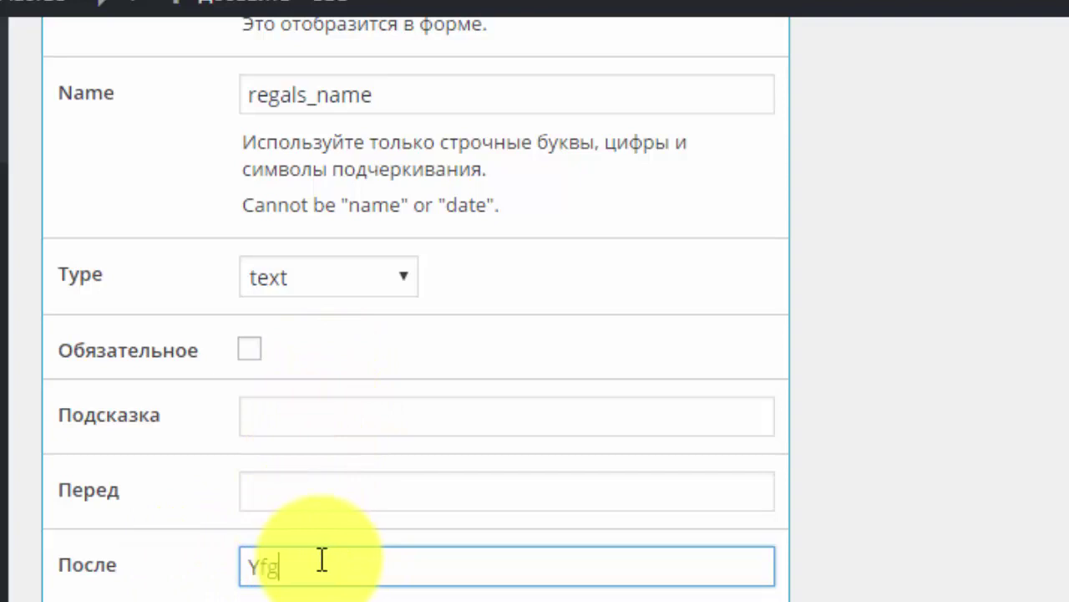
key(BackSpace)
text(Напишите ваши достижения и регалии...)
scroll(380, 501, down, 2)
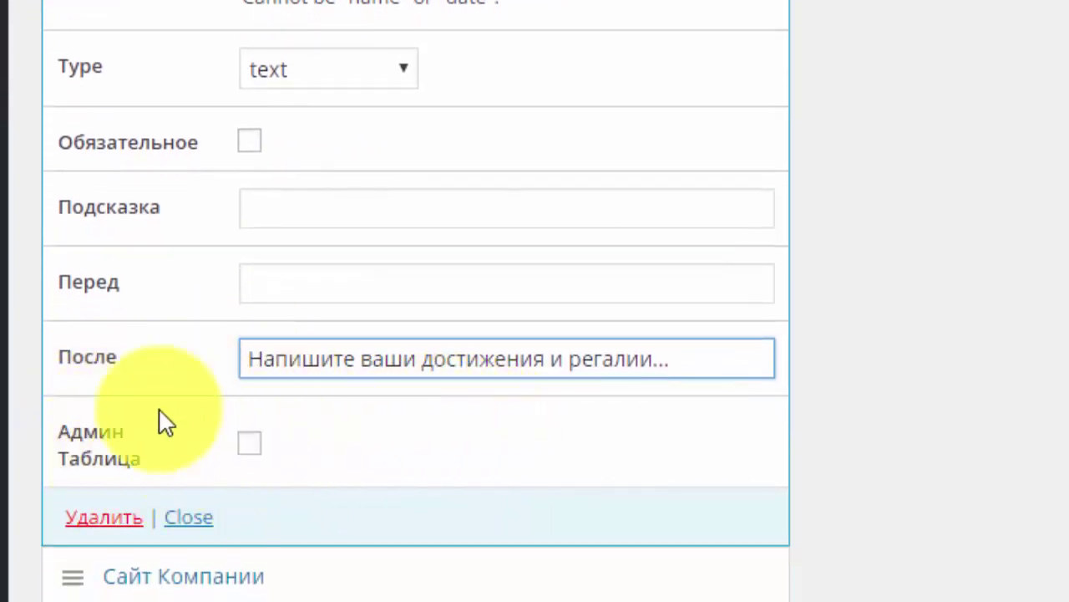
click(251, 445)
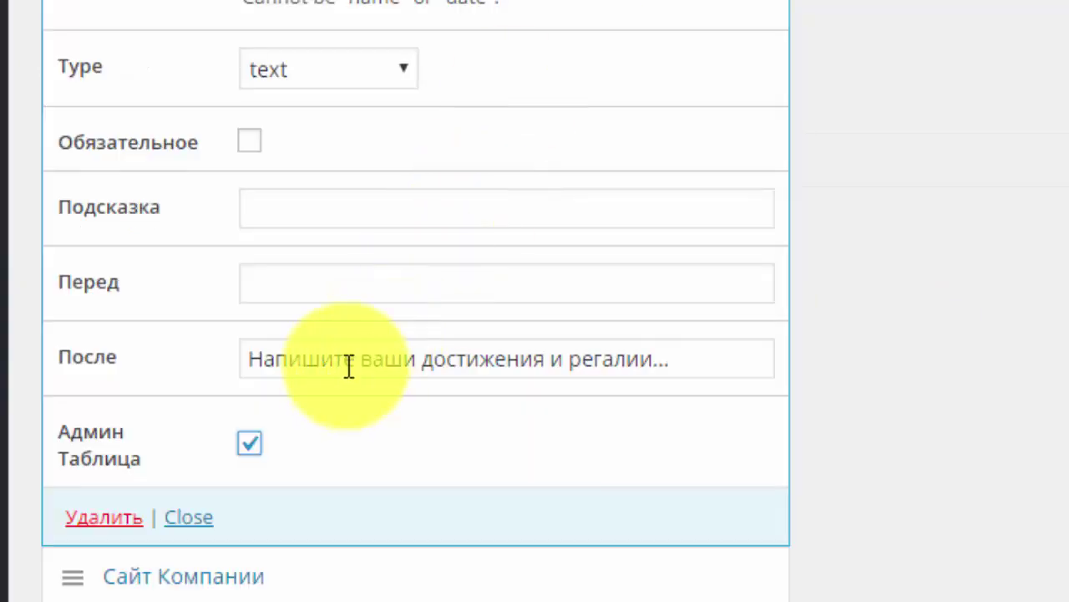
Compare the required, hint and admin table settings of the "Имя", "Email" and "Регалии, ваши должности" fields.
scroll(348, 366, up, 5)
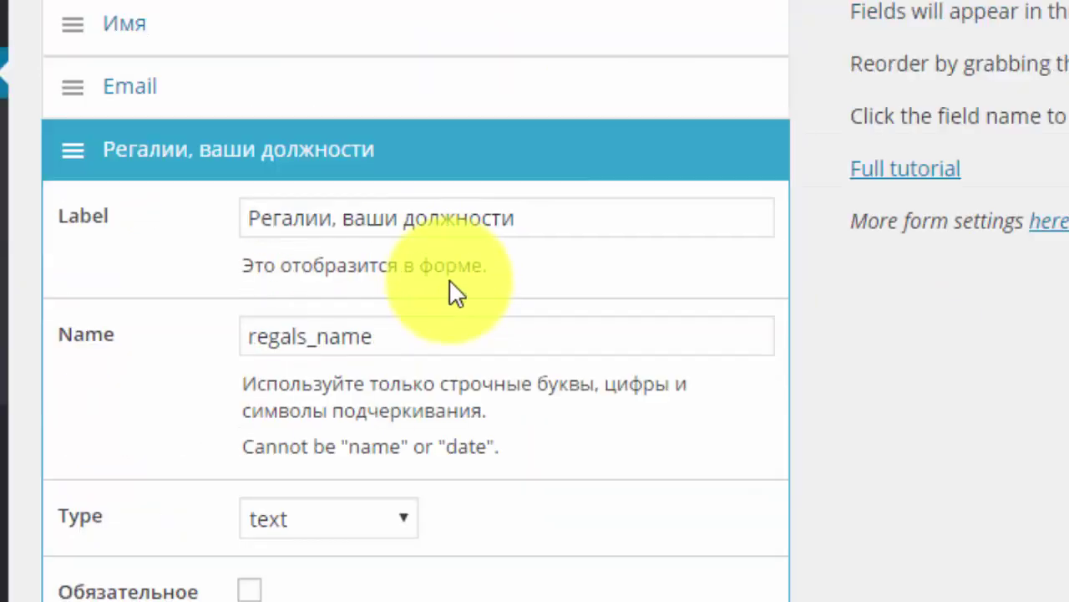
click(125, 26)
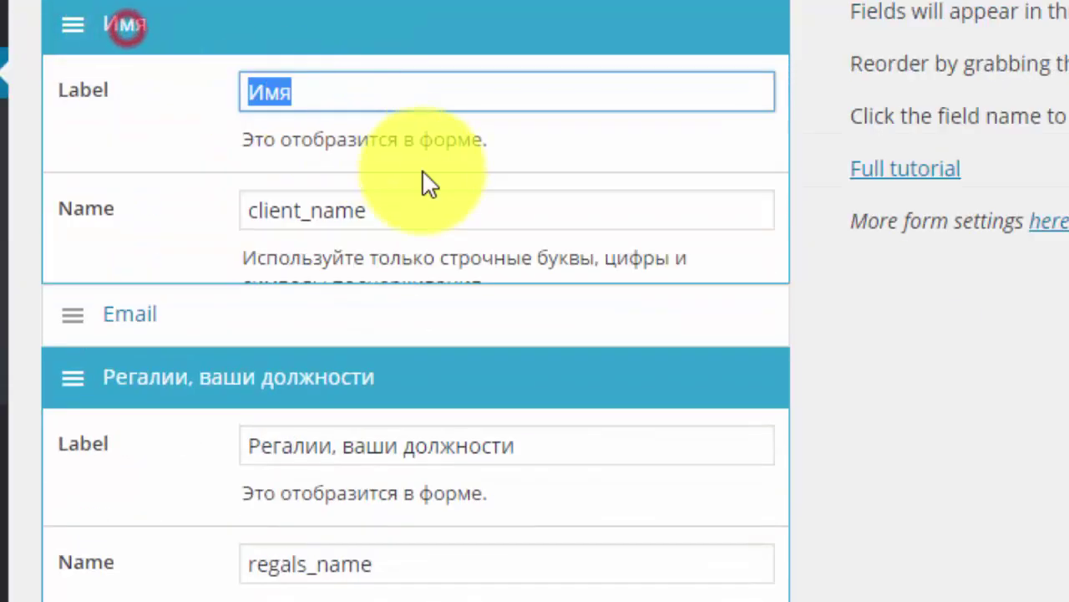
scroll(401, 184, down, 2)
scroll(401, 292, down, 5)
click(121, 306)
scroll(384, 365, down, 6)
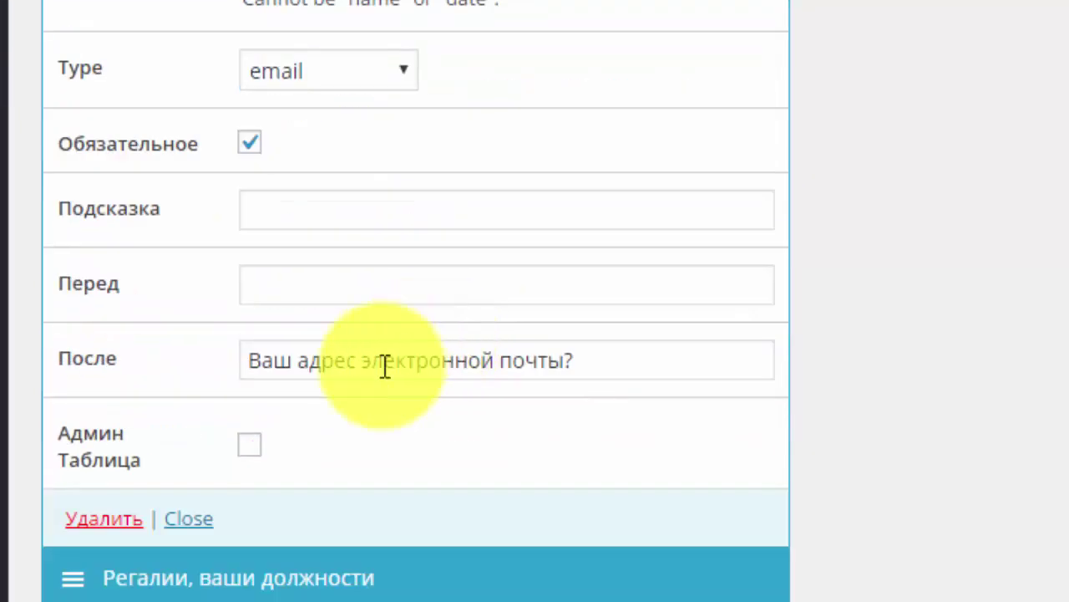
scroll(305, 442, down, 5)
scroll(306, 437, down, 5)
click(249, 422)
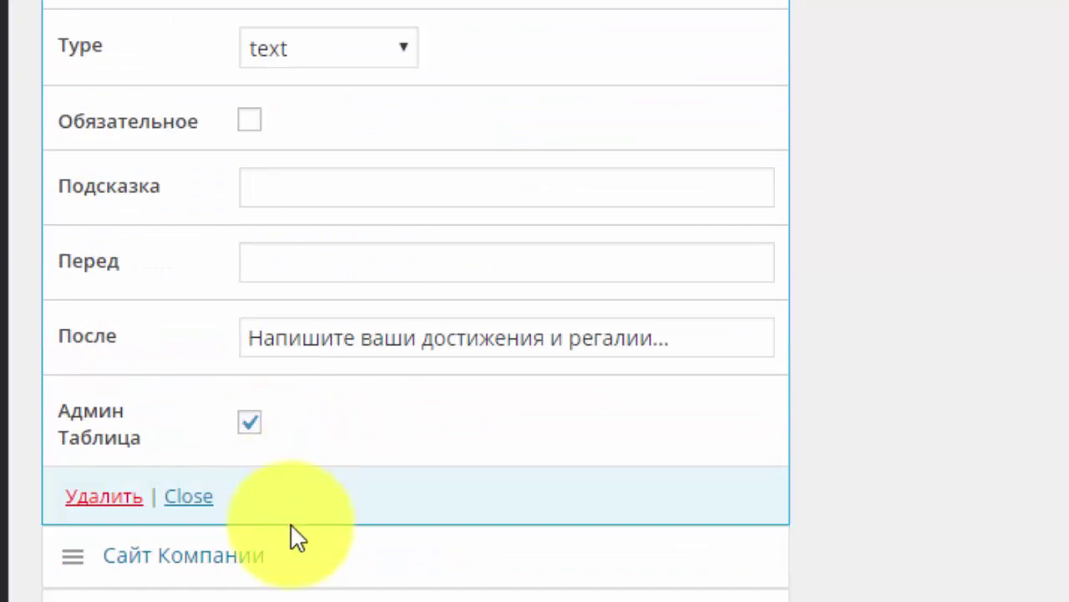
Change the "Сайт Компании" field's label to "Сайт" and its internal name to name_website.
click(262, 562)
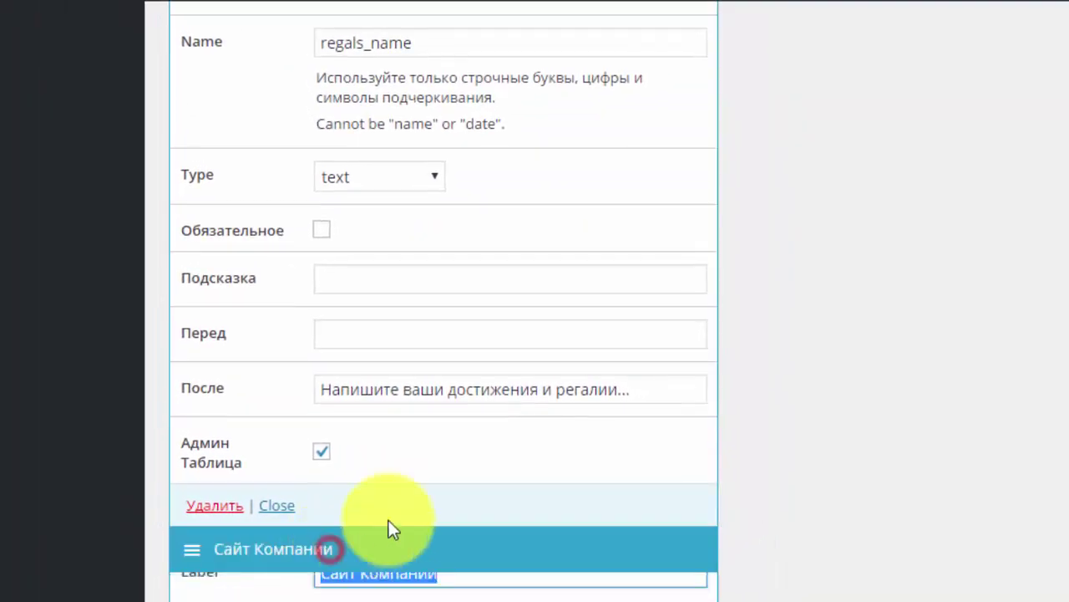
scroll(421, 416, down, 5)
scroll(421, 415, down, 1)
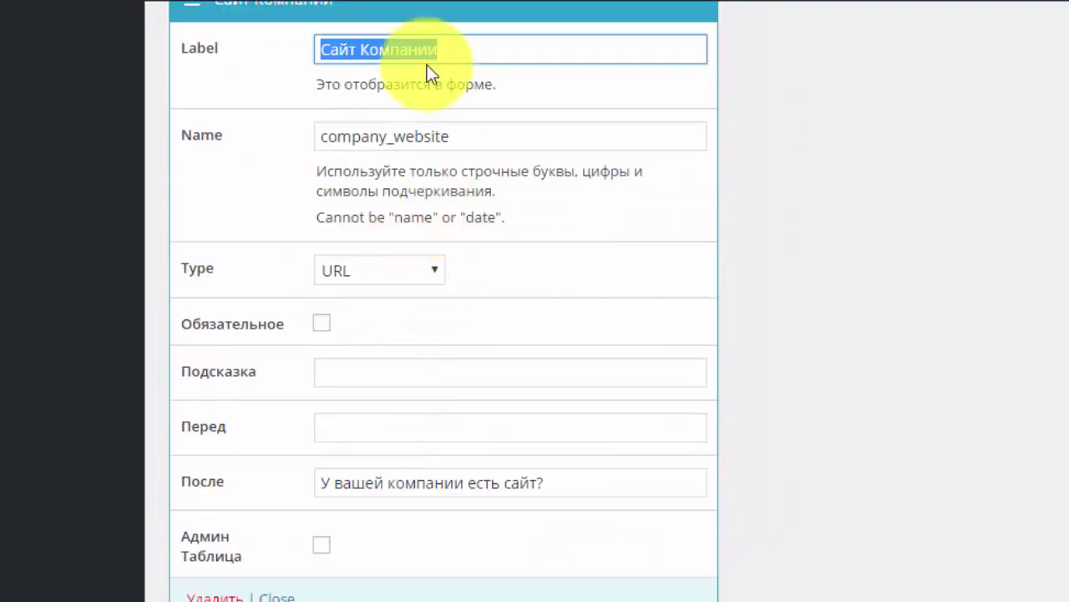
click(352, 52)
drag(315, 50, 518, 53)
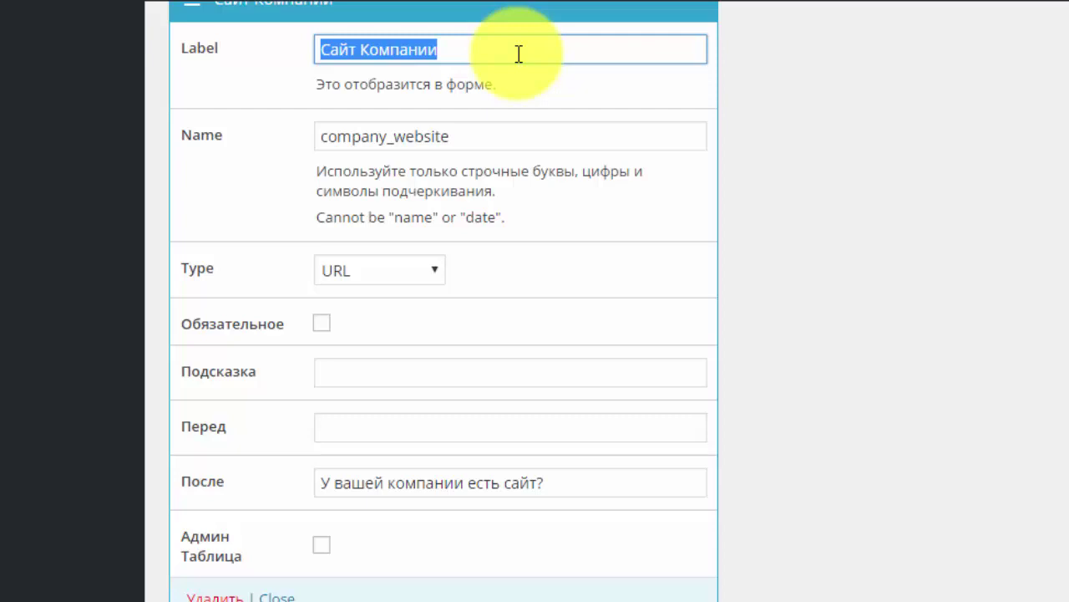
text(Сайт)
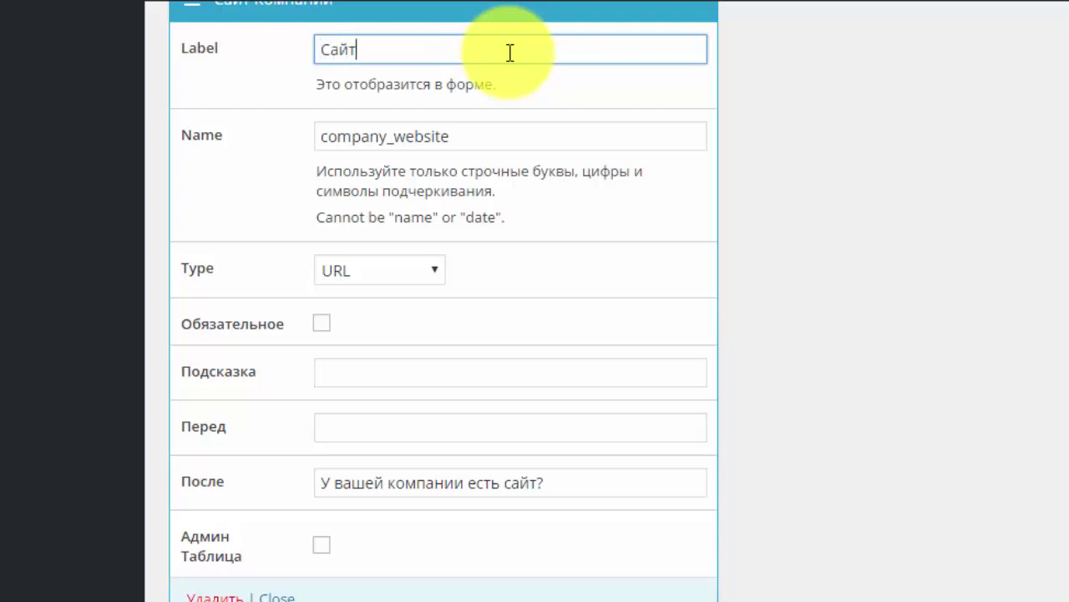
drag(321, 136, 387, 138)
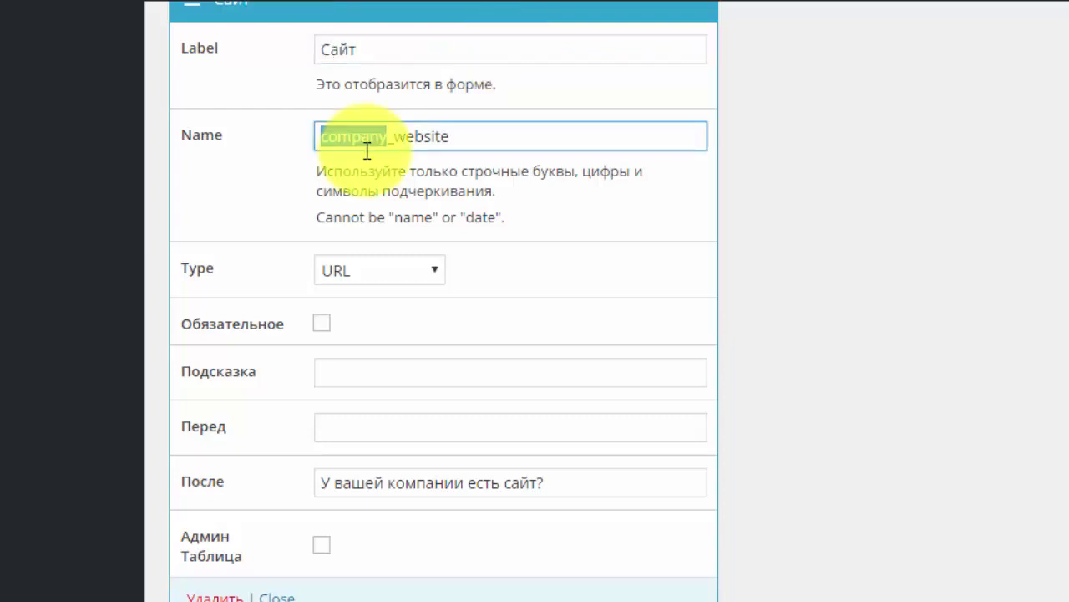
text(name)
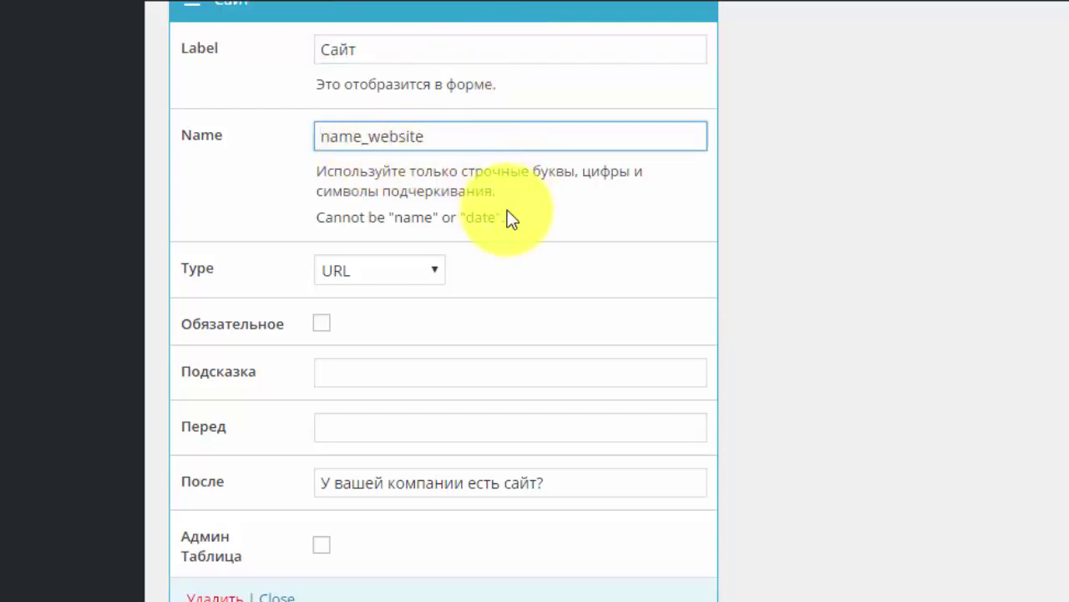
Enable the "Сайт" field's display in the admin table and start its "После" text with "Если есть можете указать ваш".
click(321, 545)
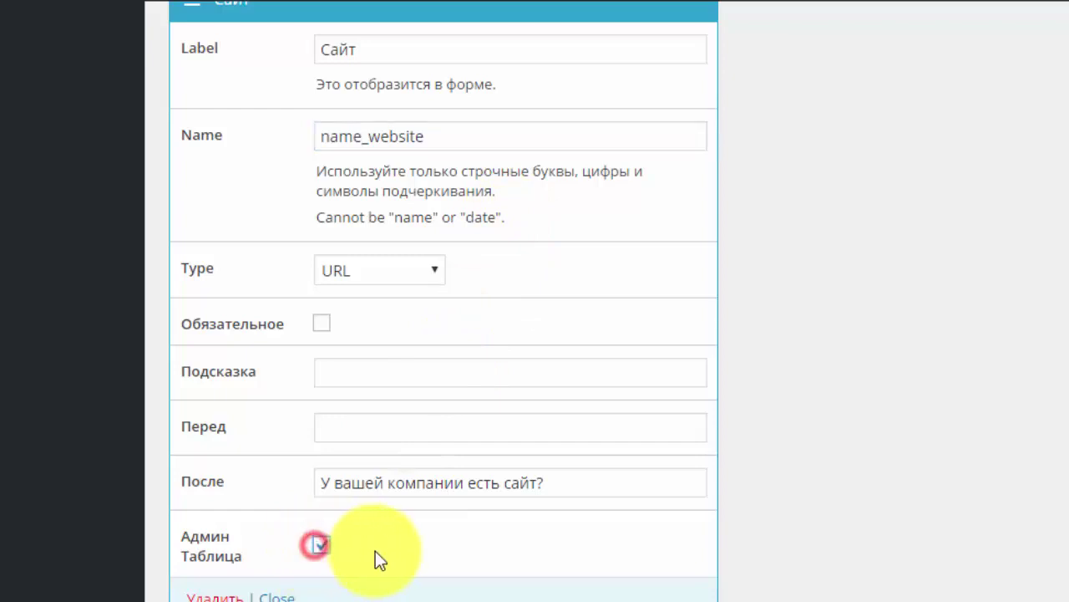
click(502, 483)
drag(501, 482, 309, 489)
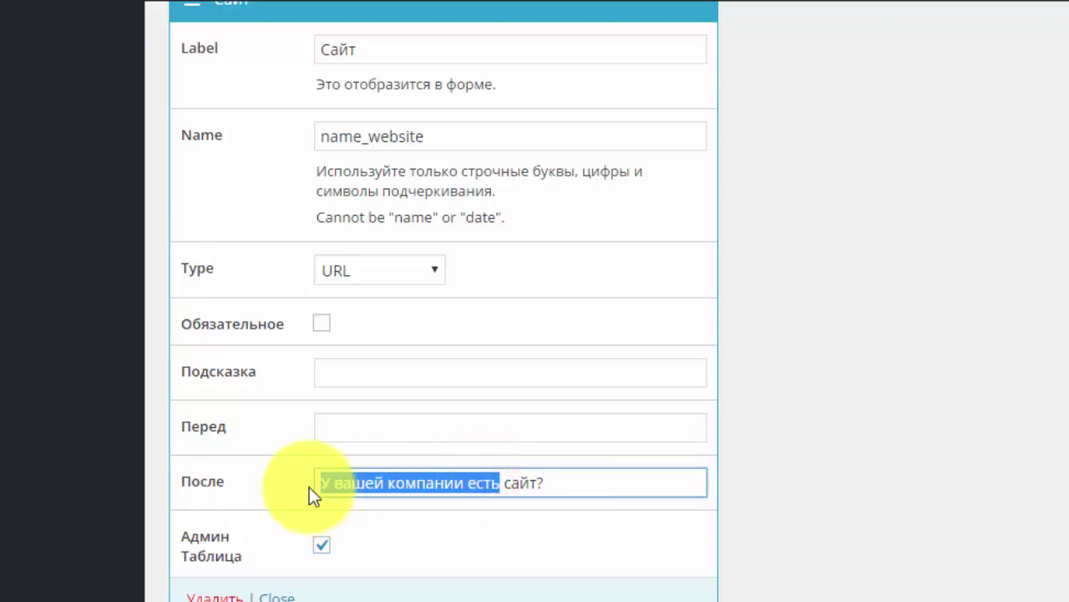
text(Если есть можете указать ваш)
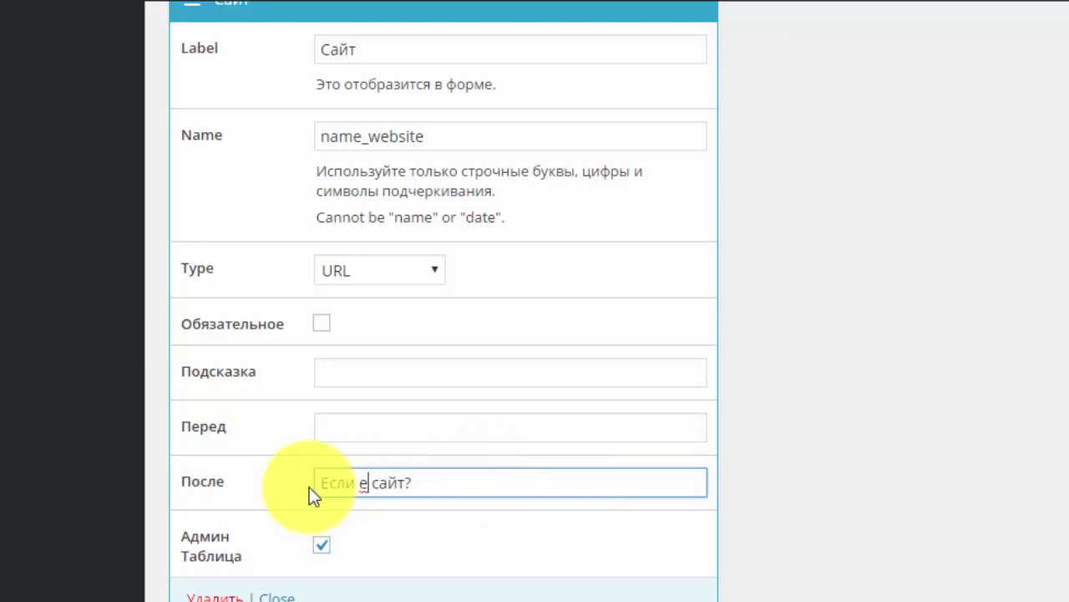
click(656, 482)
Collapse the expanded settings of the "Сайт", "Регалии, ваши должности", "Email" and "Имя" fields.
scroll(359, 329, up, 4)
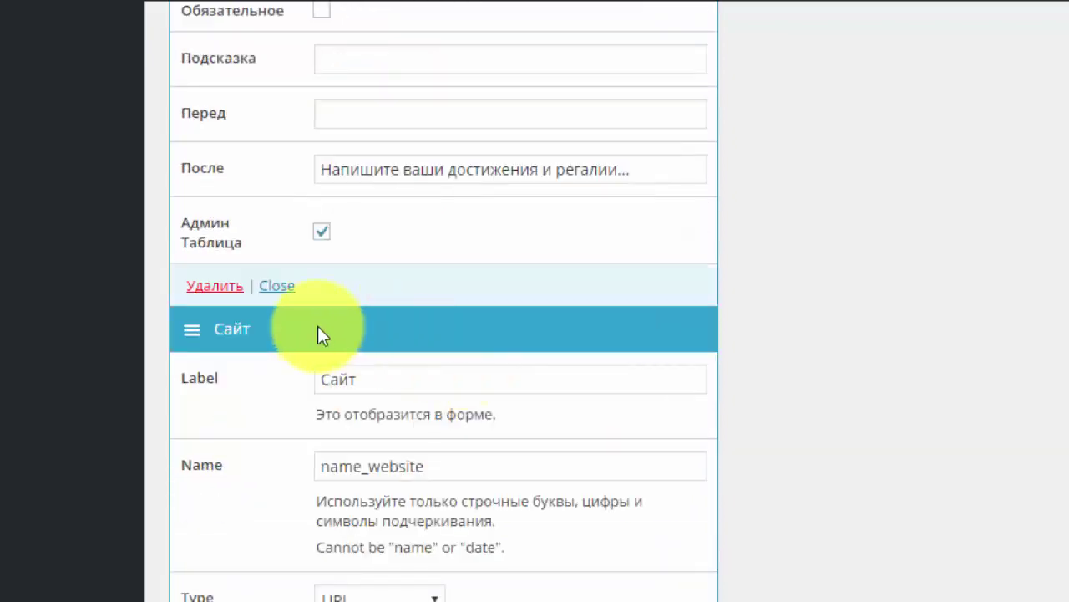
click(227, 330)
click(356, 335)
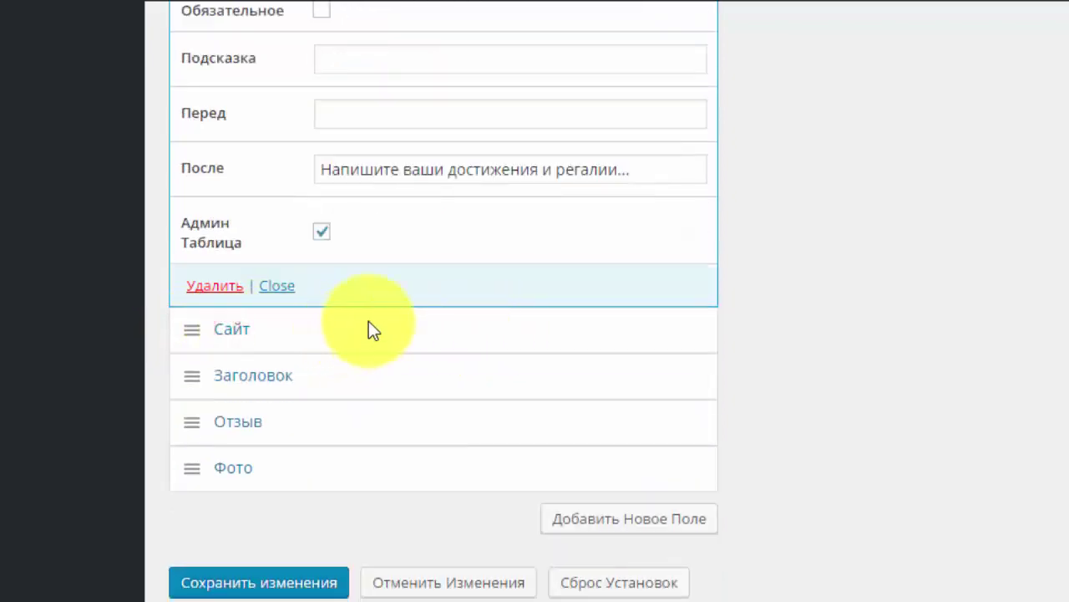
scroll(334, 293, up, 5)
click(244, 130)
scroll(501, 261, up, 1)
click(501, 251)
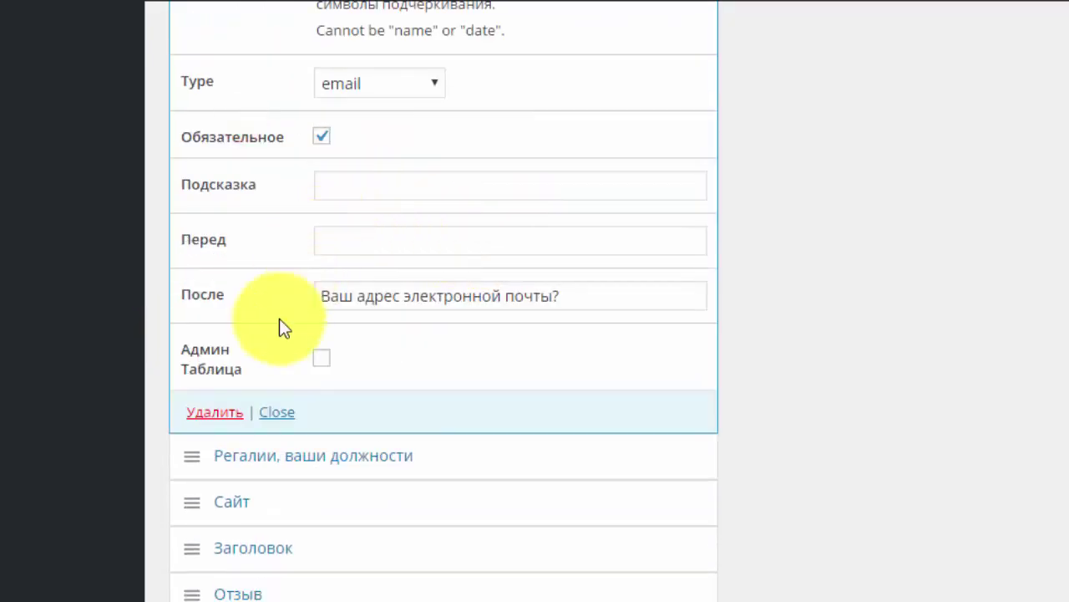
scroll(301, 351, up, 5)
click(246, 266)
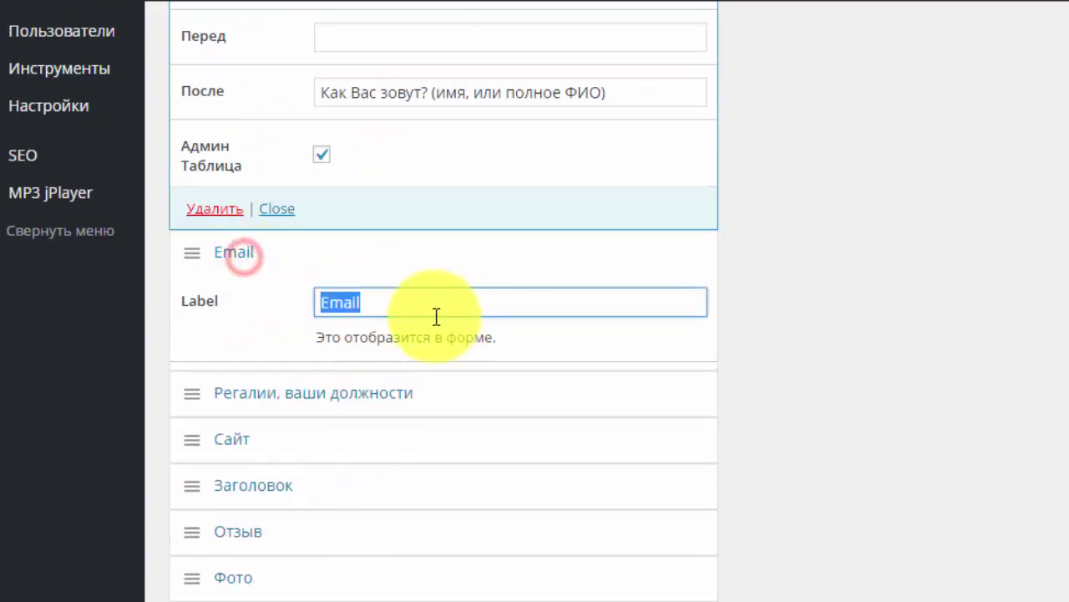
scroll(359, 206, up, 5)
scroll(274, 111, up, 3)
click(250, 167)
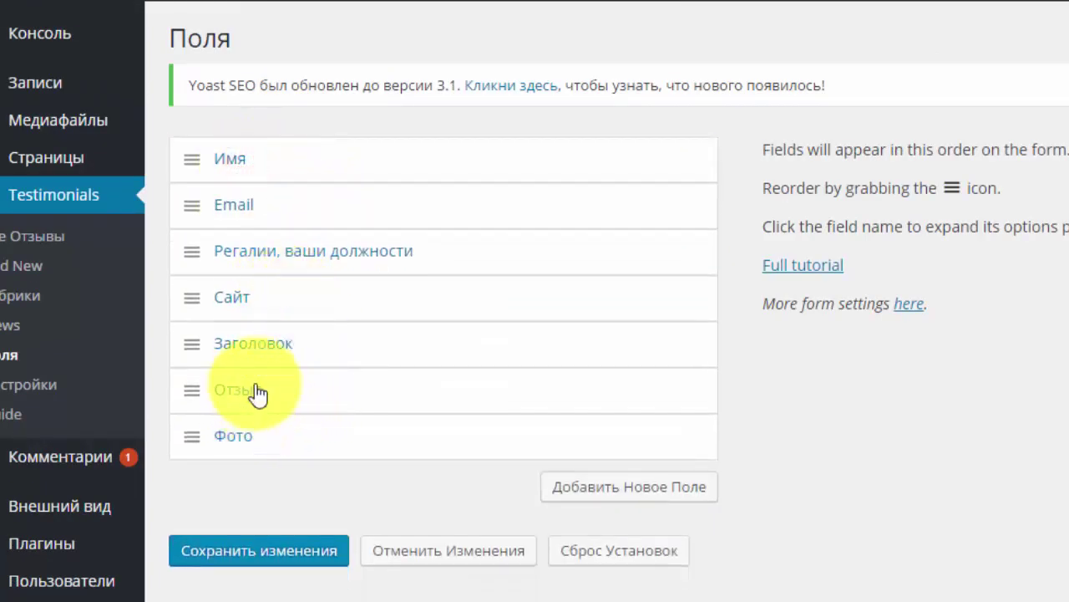
Review the label, type, required and hint settings of the "Заголовок", "Отзыв" and "Фото" fields.
click(258, 342)
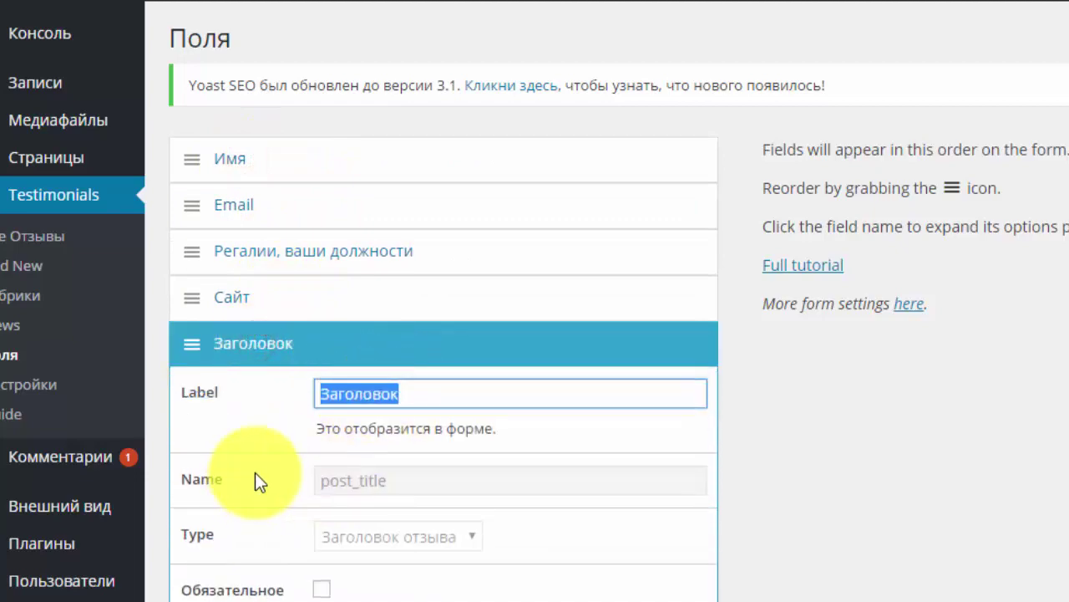
scroll(255, 467, down, 3)
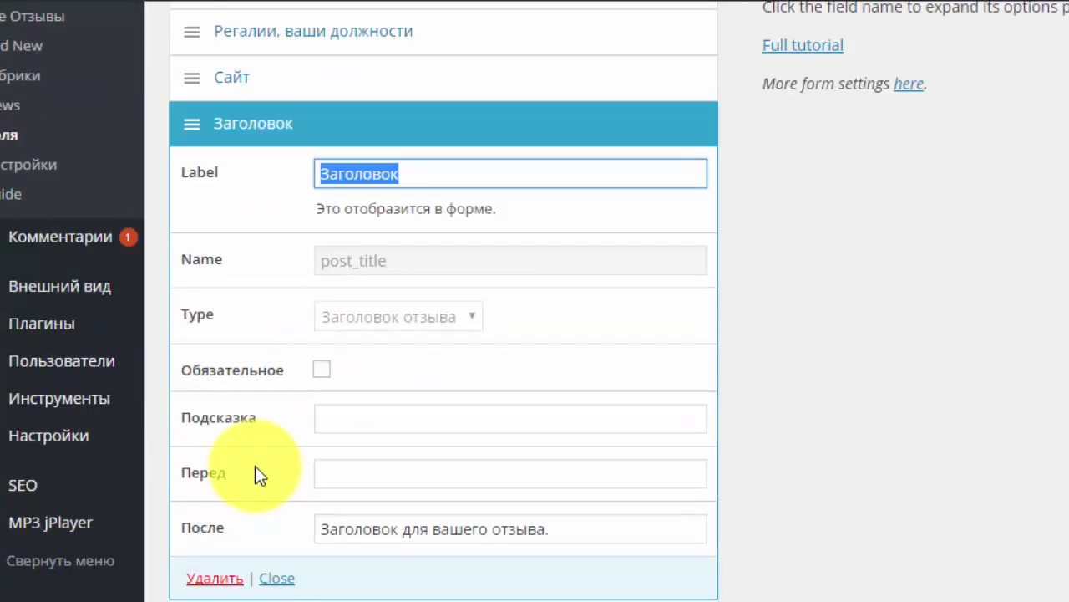
scroll(255, 464, down, 3)
click(255, 414)
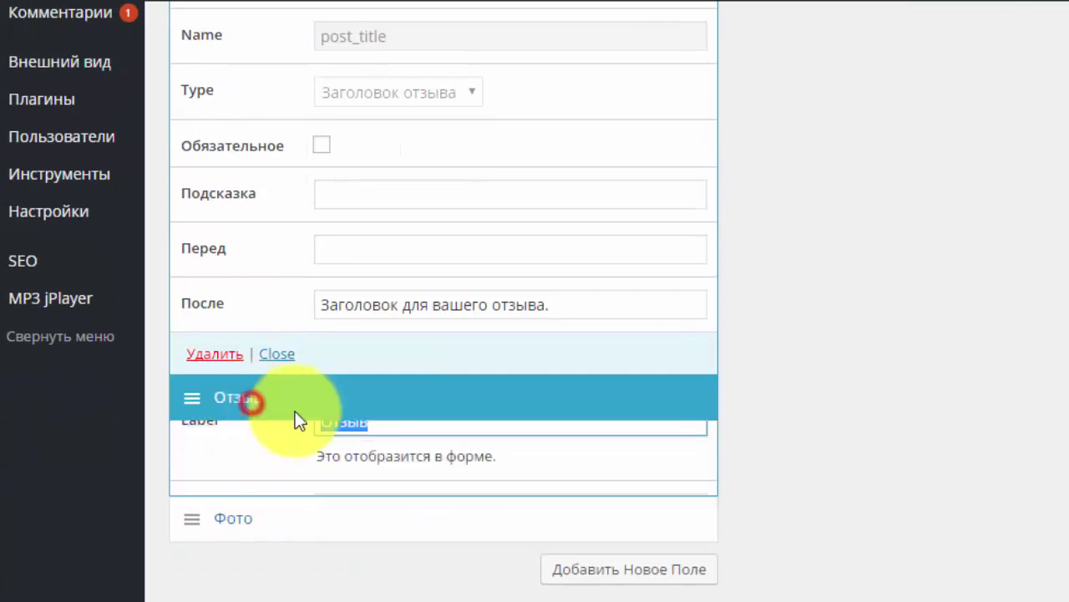
scroll(282, 502, down, 3)
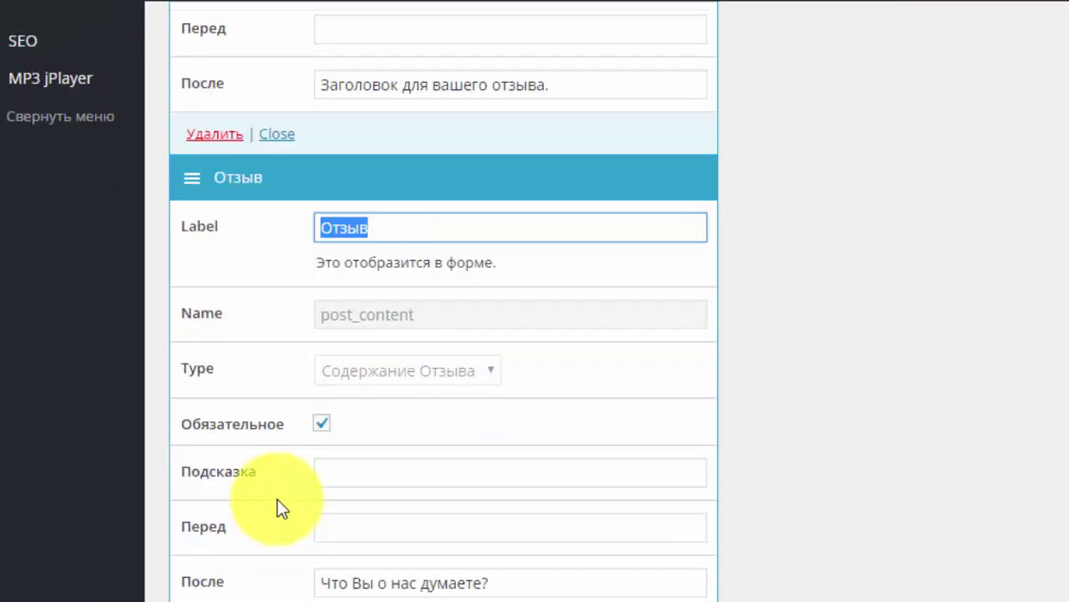
scroll(277, 499, down, 2)
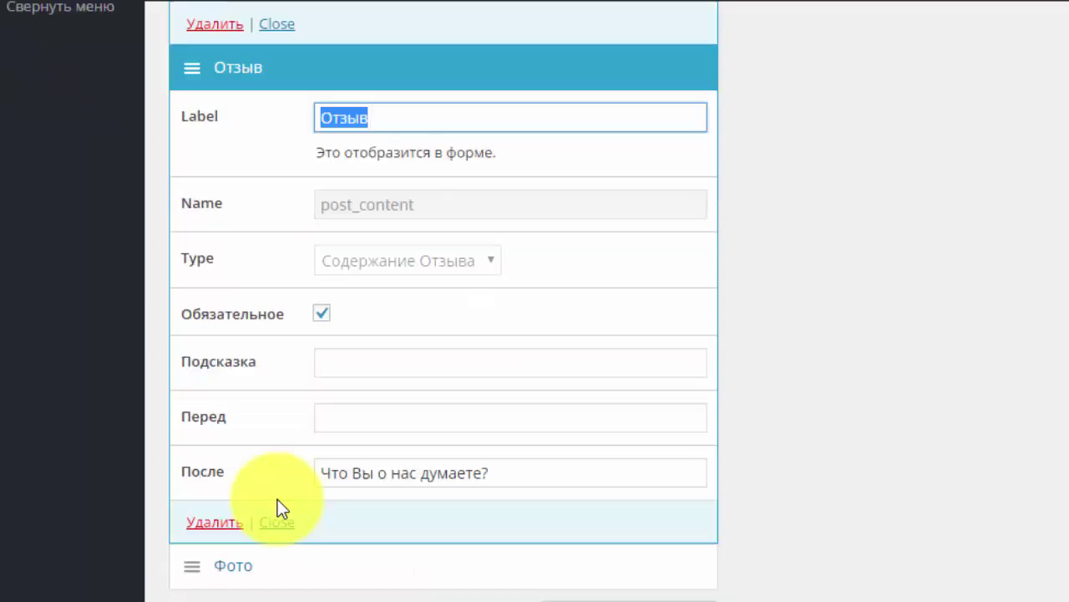
scroll(286, 500, down, 2)
click(234, 444)
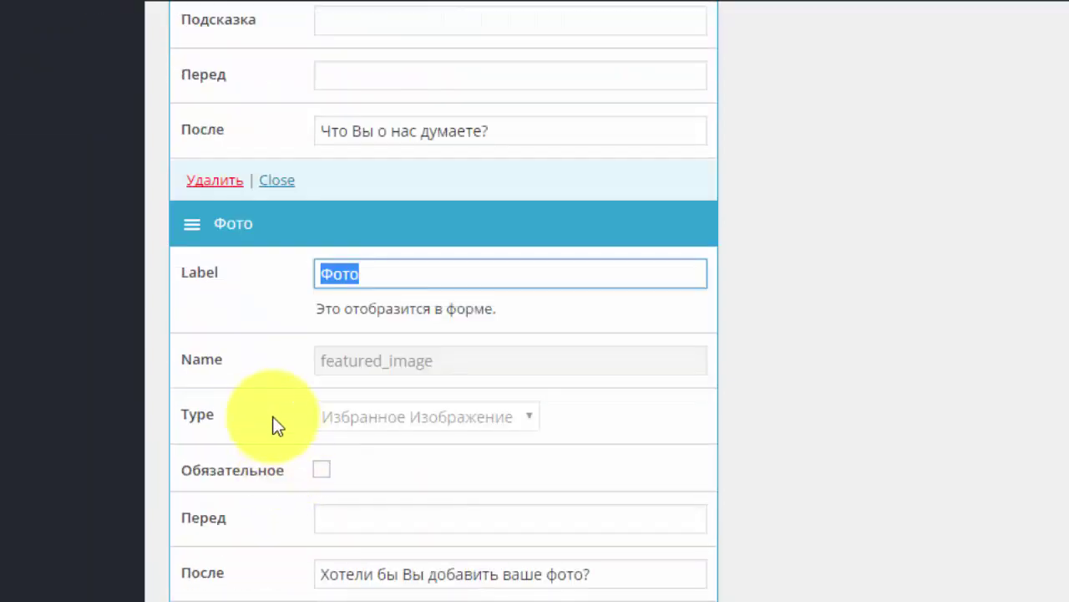
Check the locked internal names of the "Заголовок" and "Фото" fields and save the changes to the form fields.
scroll(277, 382, up, 8)
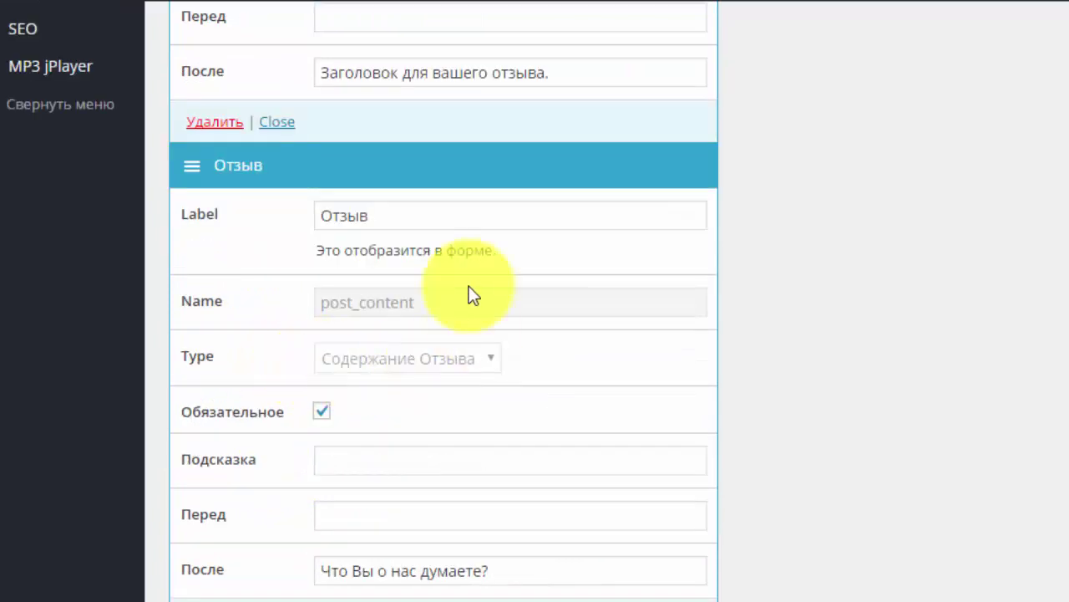
scroll(373, 333, up, 6)
double_click(391, 132)
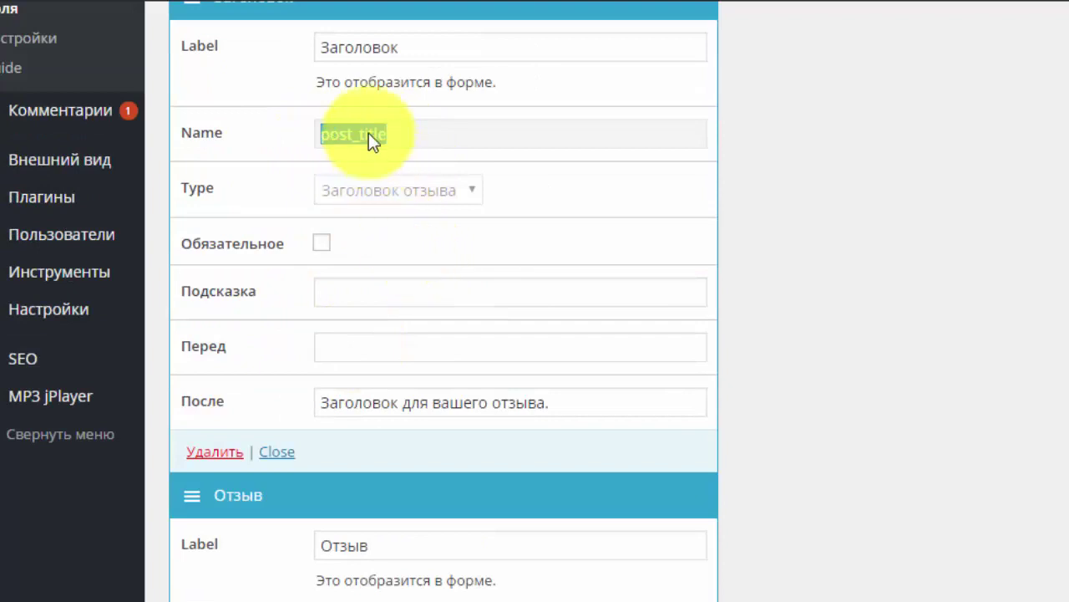
scroll(427, 401, down, 12)
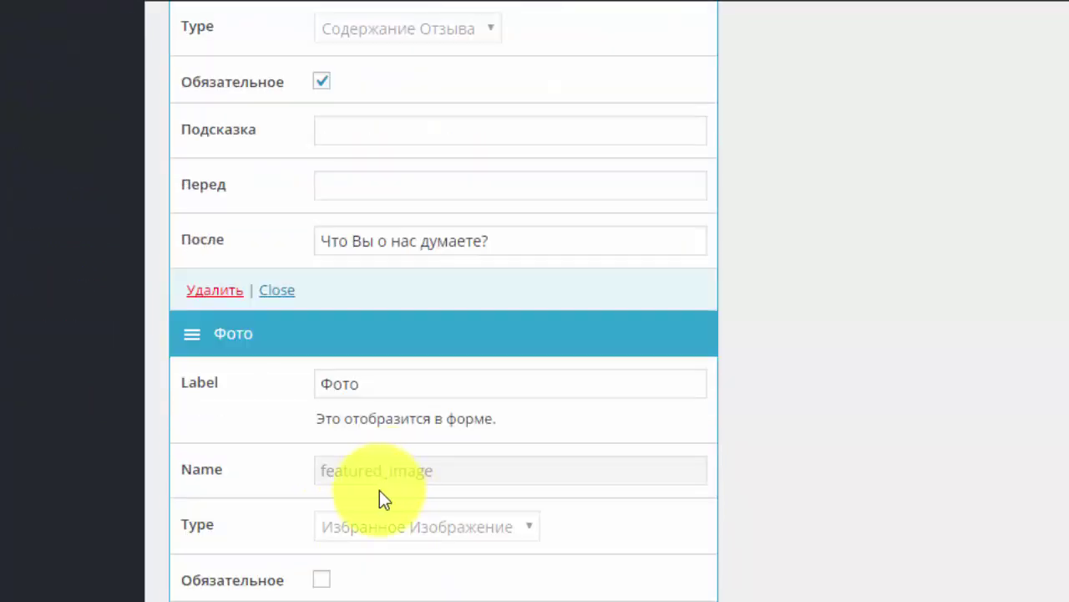
drag(459, 473, 305, 480)
scroll(468, 493, down, 2)
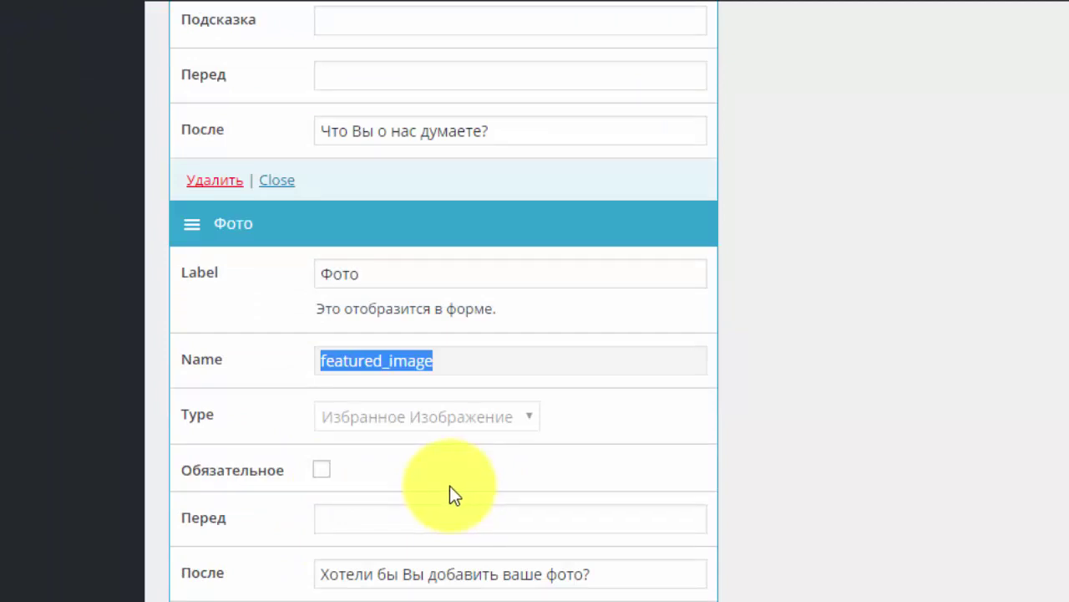
scroll(449, 498, down, 4)
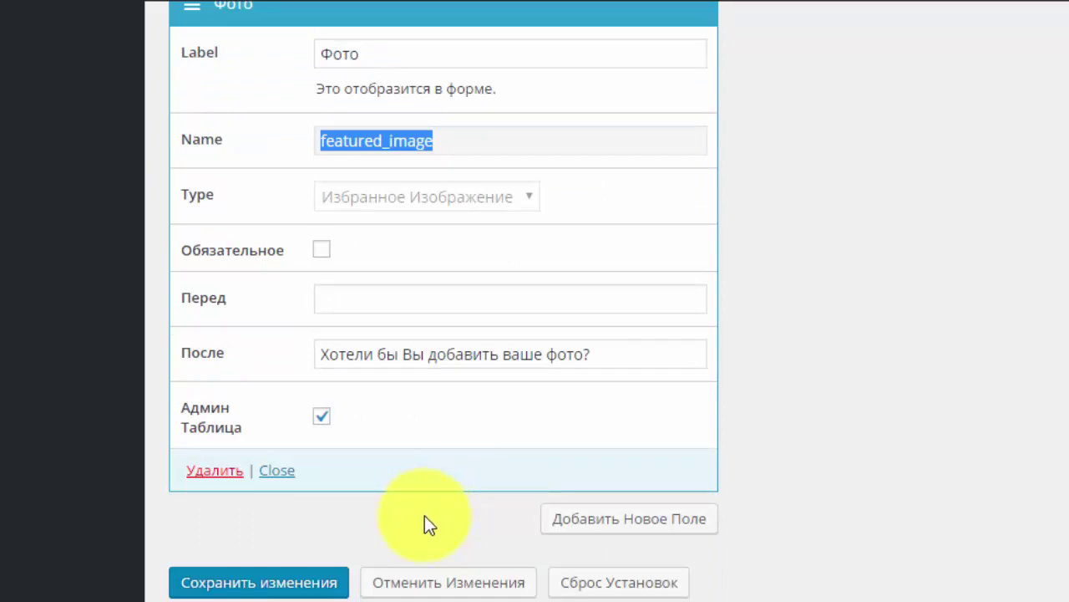
click(291, 585)
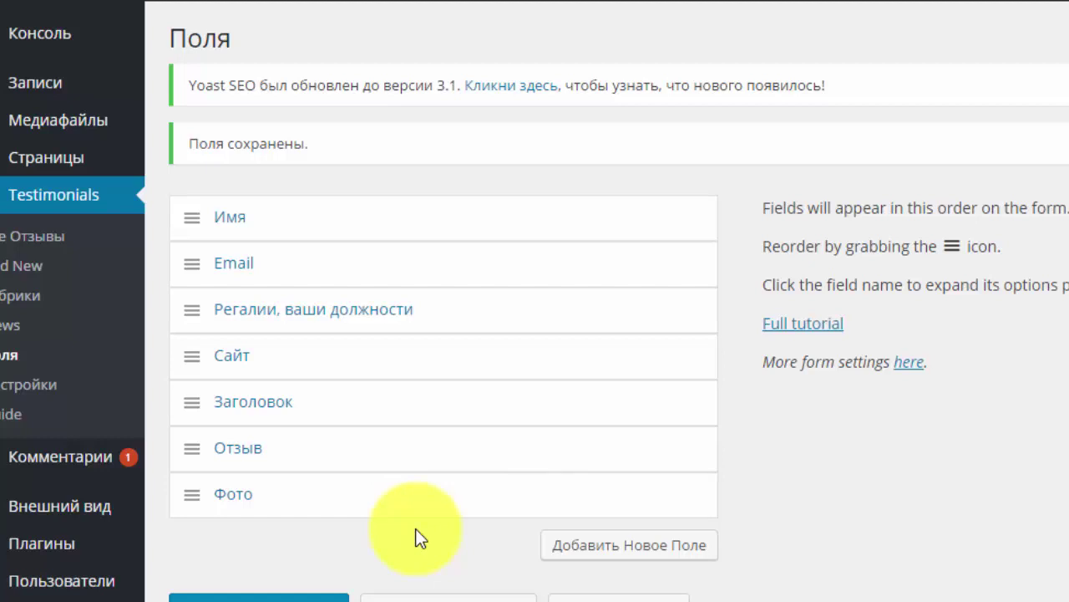
Add a new form field labelled "Возраст" with the internal name age_name.
click(626, 558)
scroll(581, 551, down, 3)
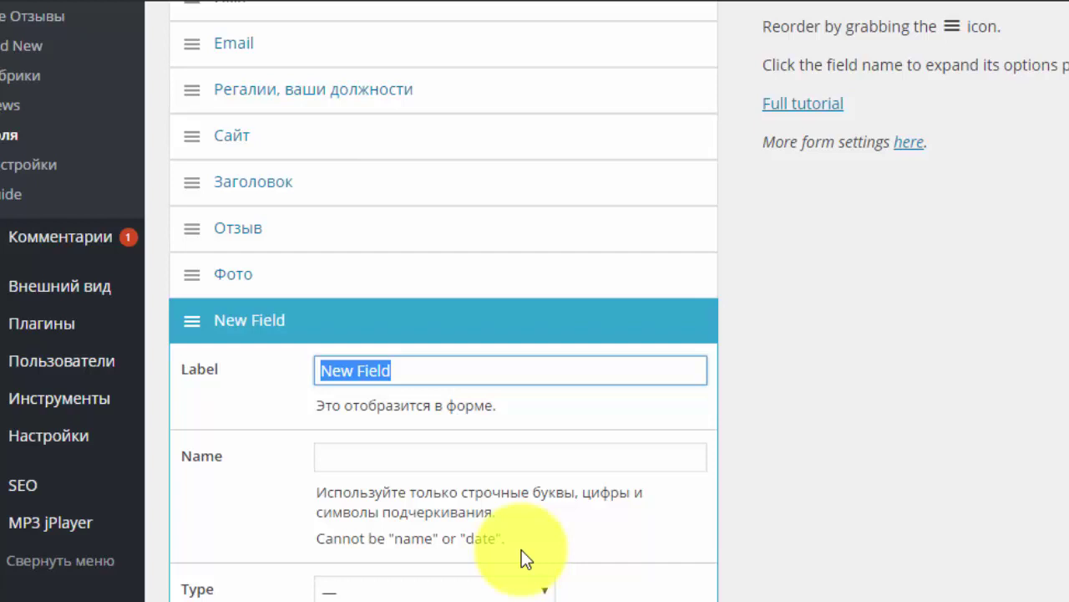
text(Возраст)
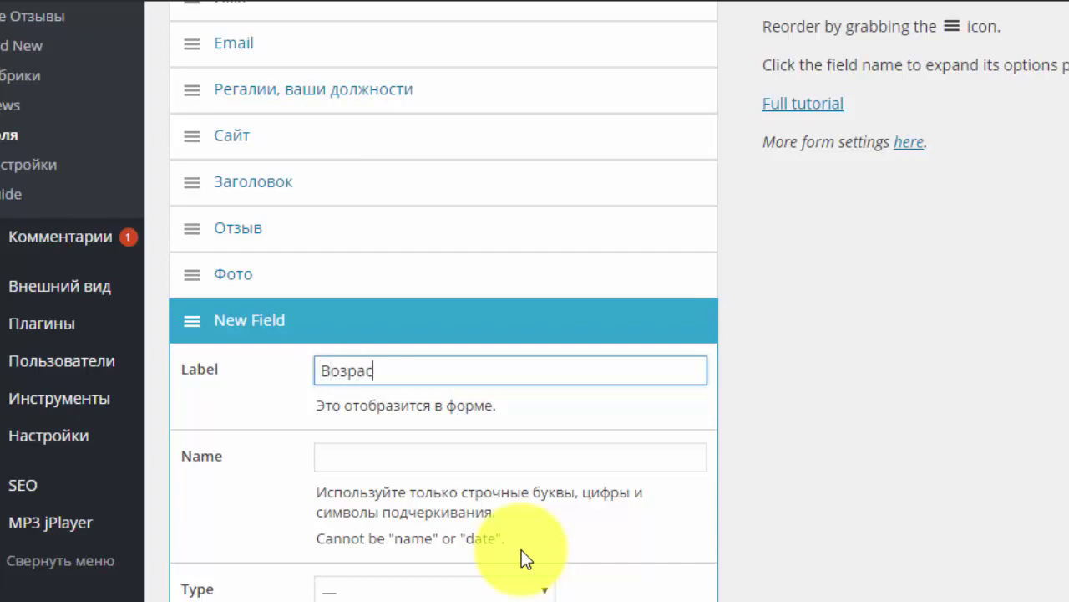
click(443, 466)
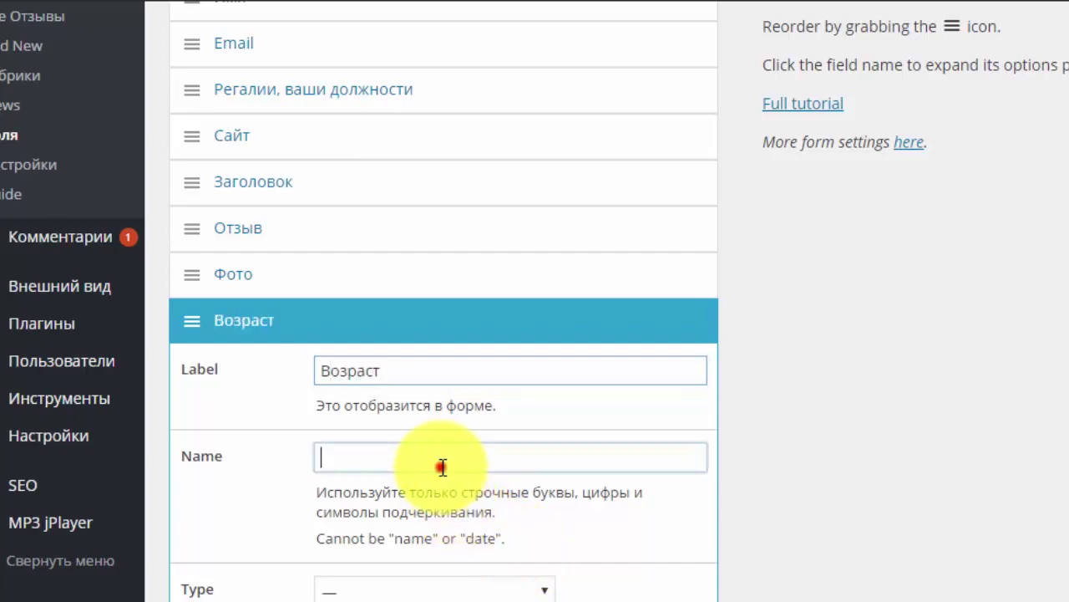
text(age_name)
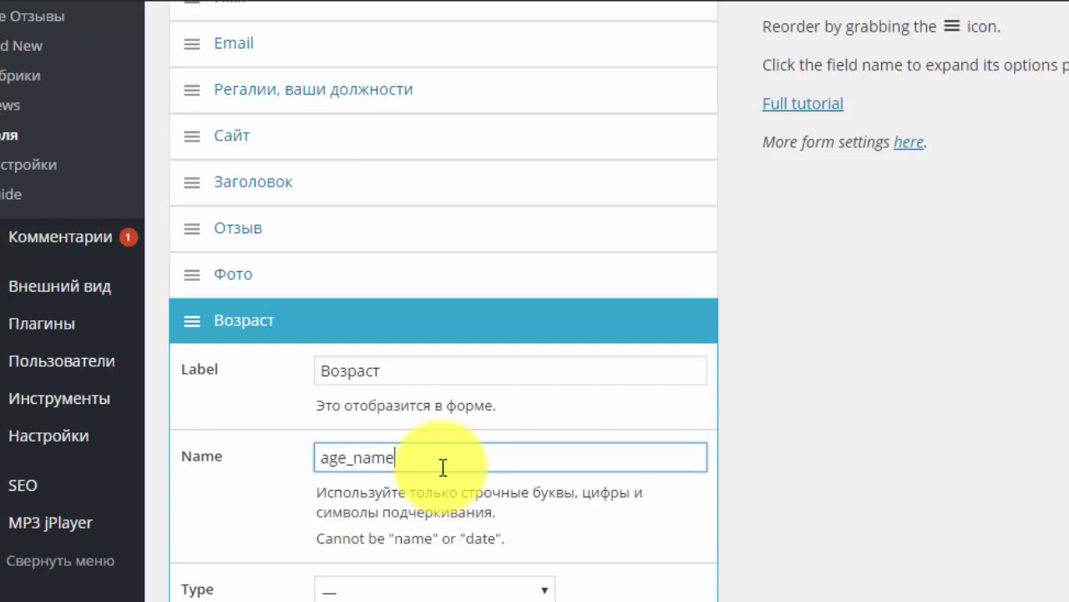
Set the "Возраст" field's type to text and look over its remaining options.
scroll(275, 377, down, 2)
click(493, 401)
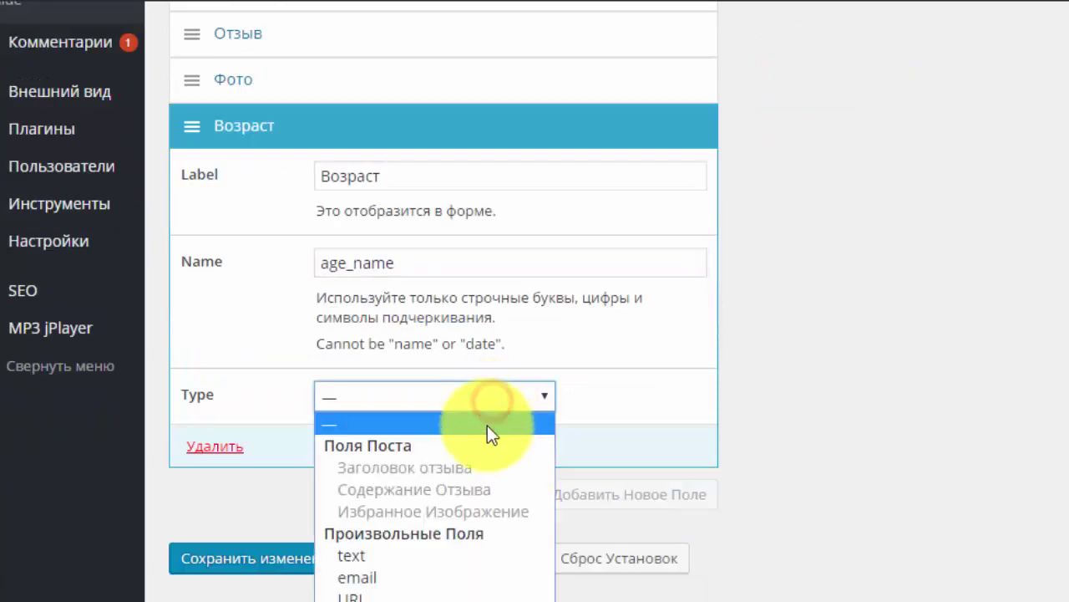
click(378, 558)
scroll(372, 479, down, 3)
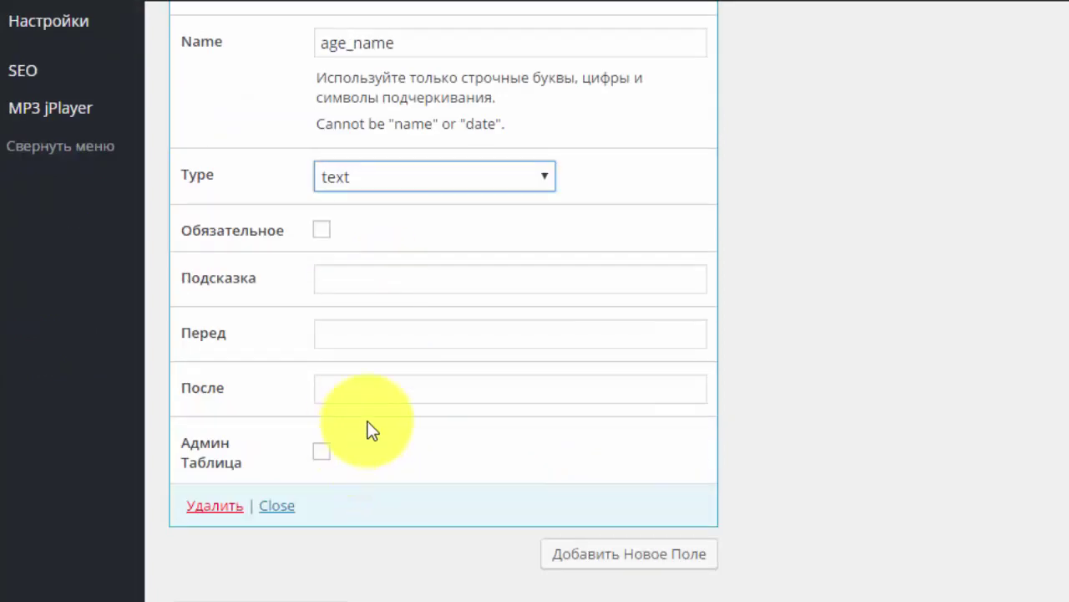
scroll(366, 426, up, 3)
scroll(360, 429, down, 2)
scroll(359, 435, up, 2)
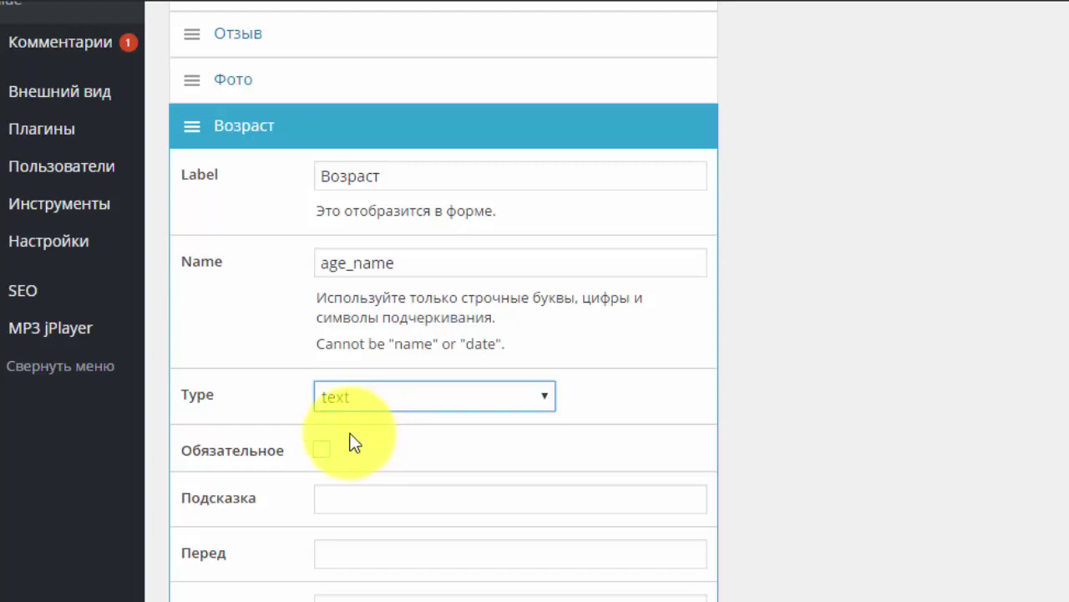
scroll(355, 434, down, 3)
Delete the "Возраст" field and save the form fields.
click(200, 445)
click(807, 55)
scroll(505, 287, down, 2)
click(265, 470)
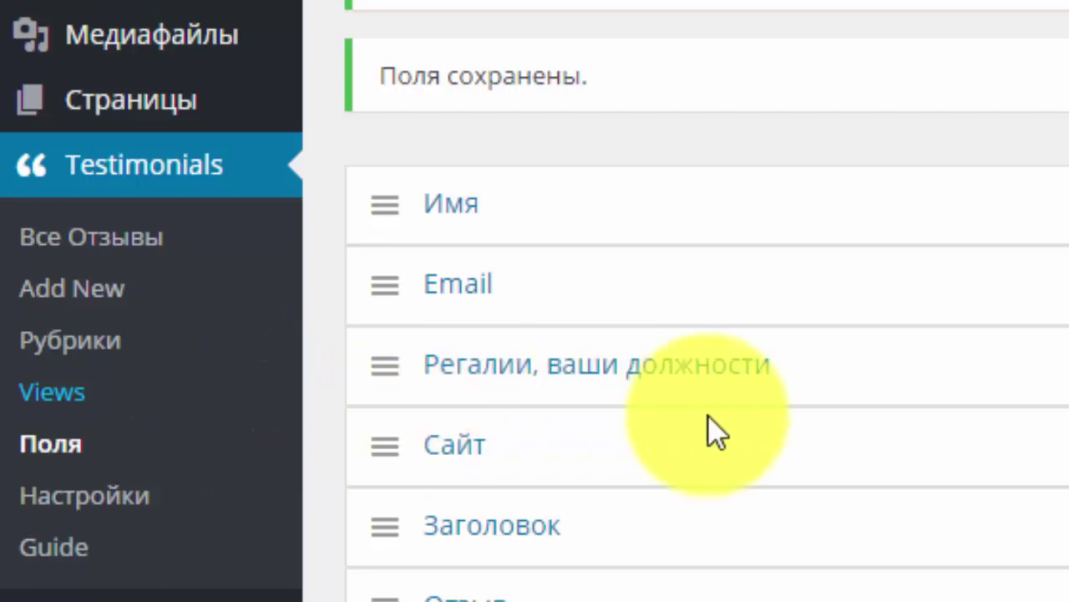
Start a new testimonial view from the plugin's list of views.
click(65, 400)
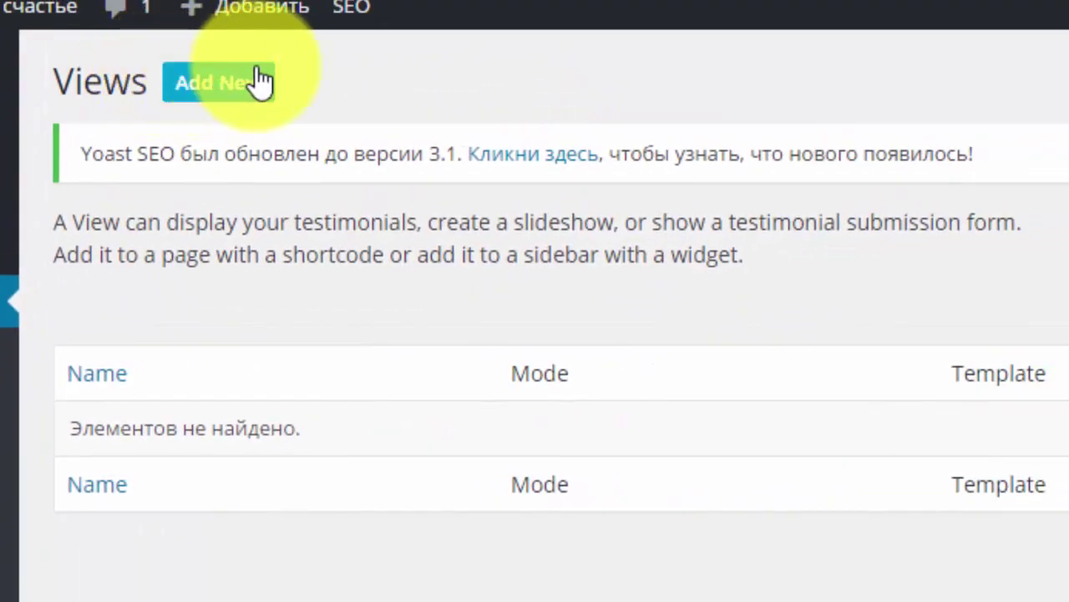
click(287, 44)
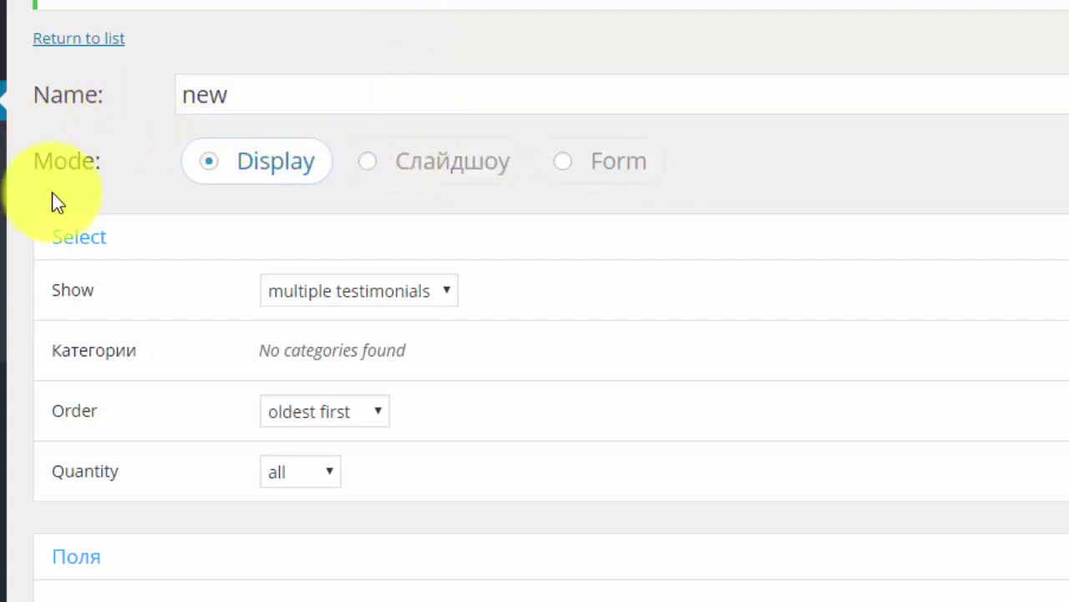
scroll(234, 167, down, 1)
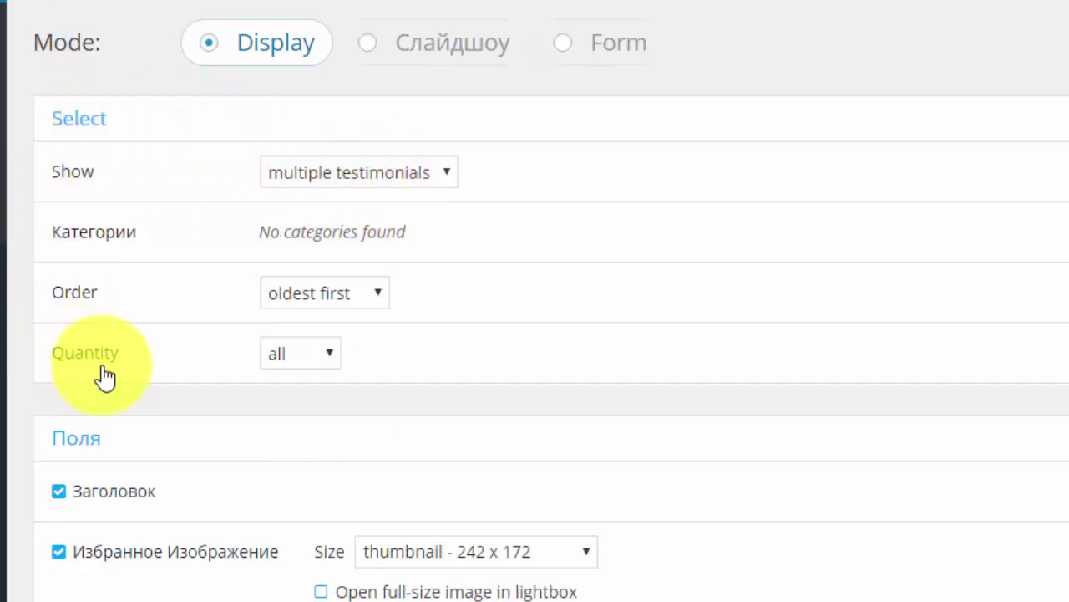
Keep the view showing multiple testimonials and set their order to random.
click(345, 174)
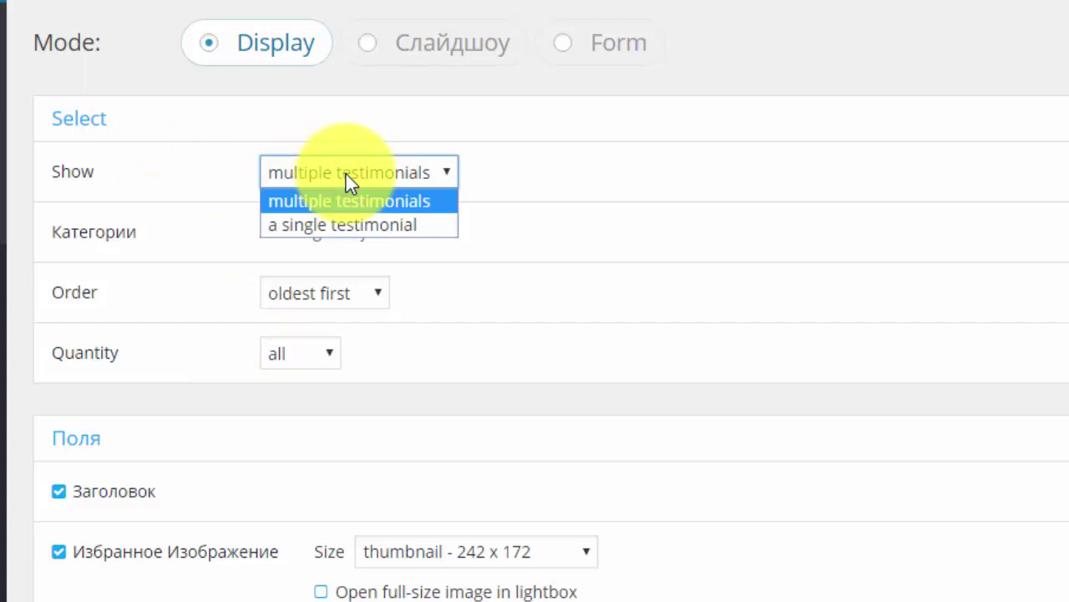
click(346, 174)
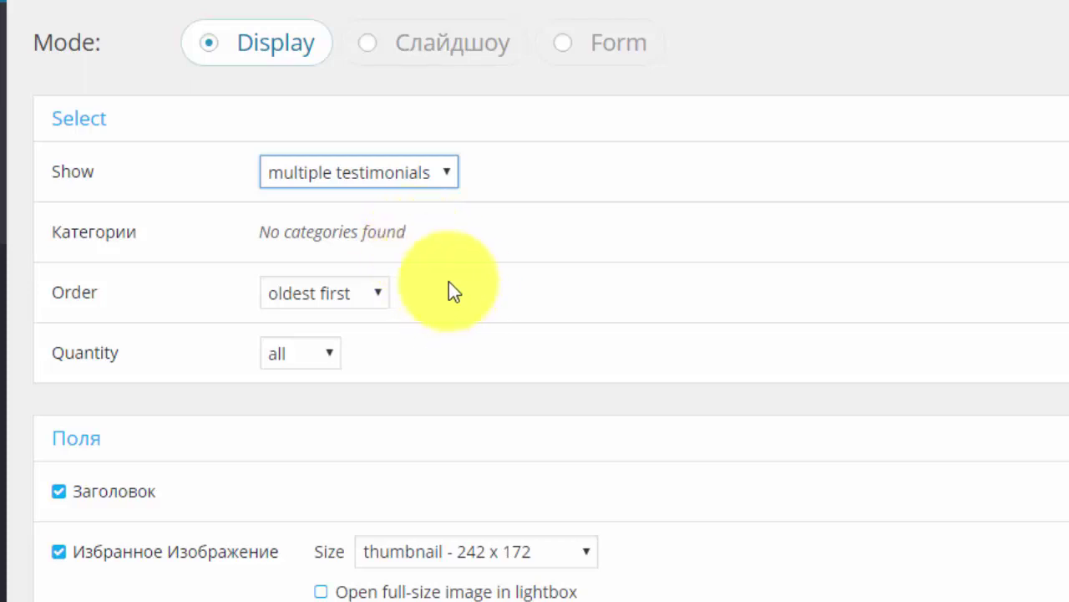
click(389, 295)
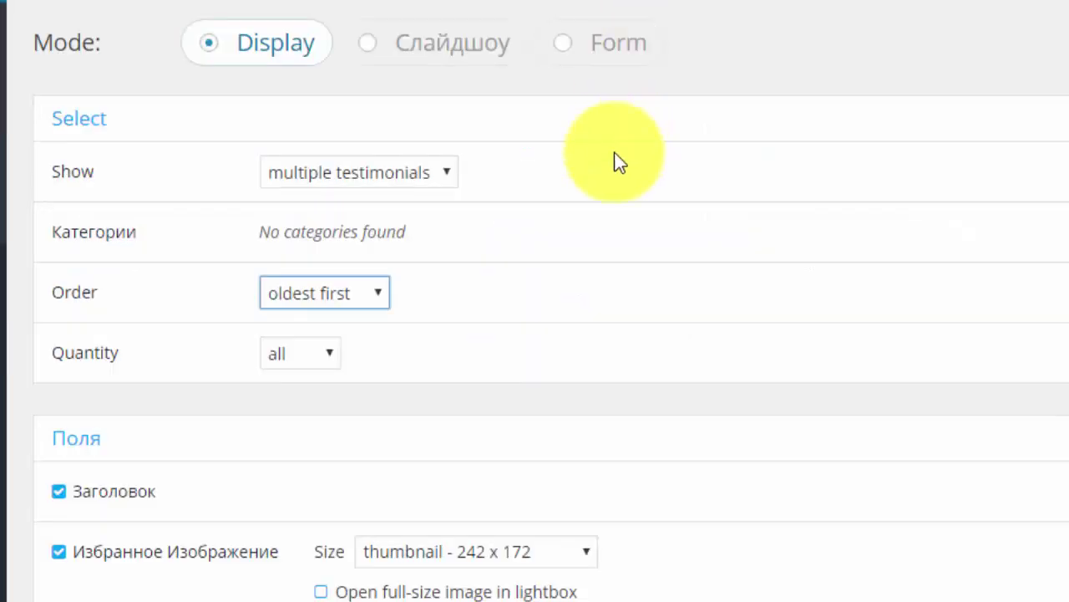
click(376, 298)
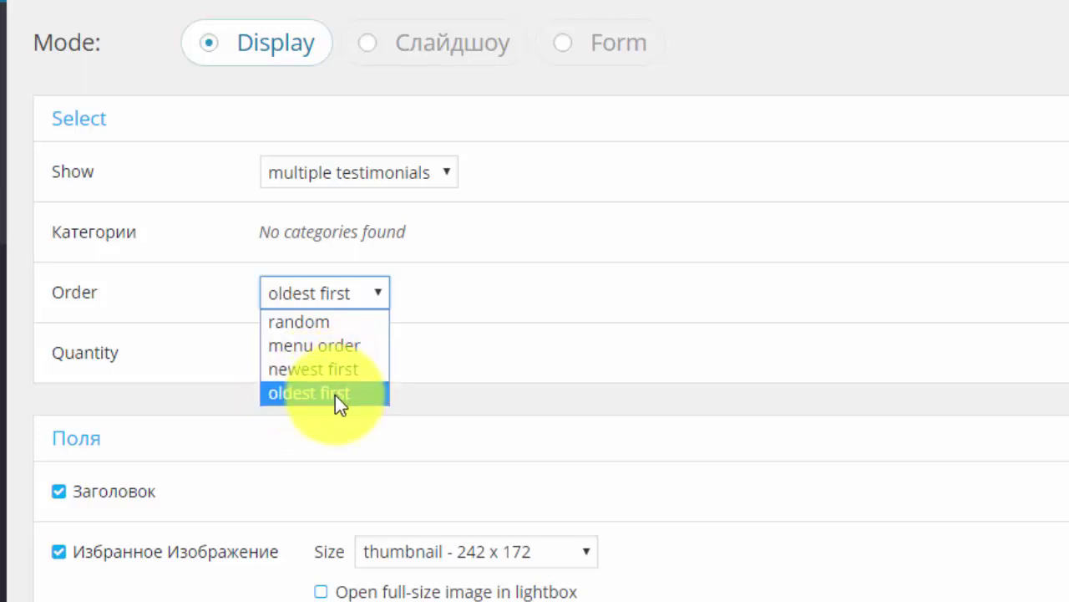
click(382, 294)
click(380, 295)
click(332, 321)
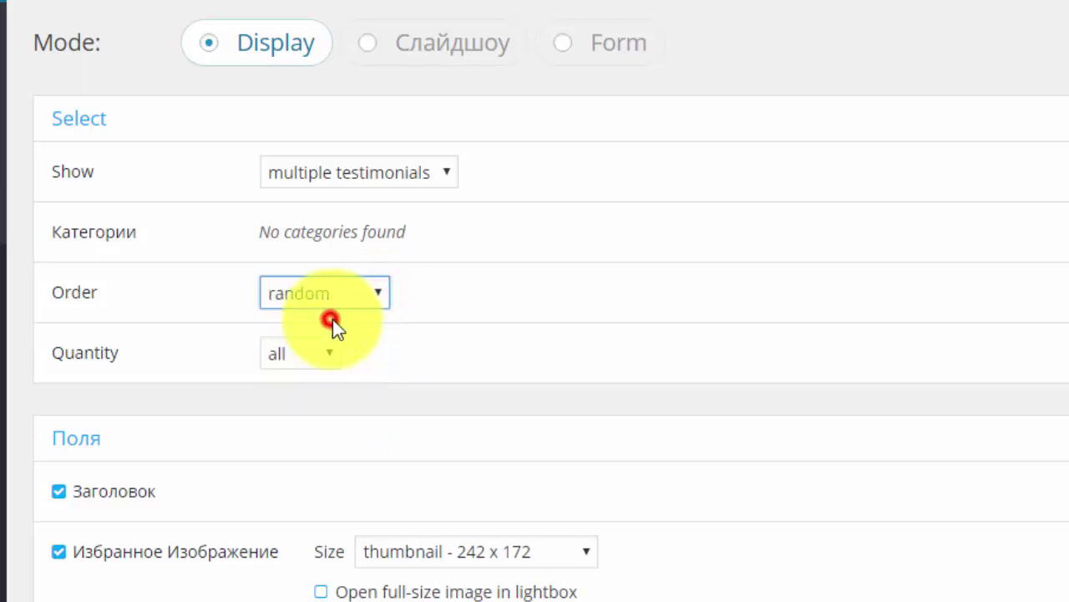
Try limiting the view's quantity to a count of 5, and return it to all.
click(318, 366)
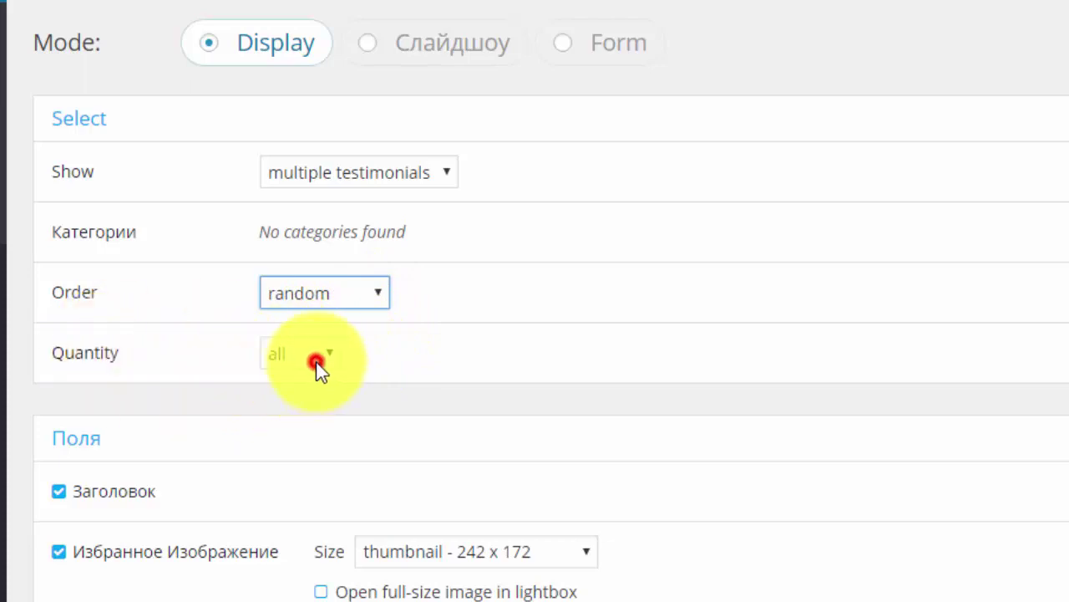
click(318, 410)
click(406, 353)
click(429, 348)
click(429, 348)
click(430, 348)
click(429, 349)
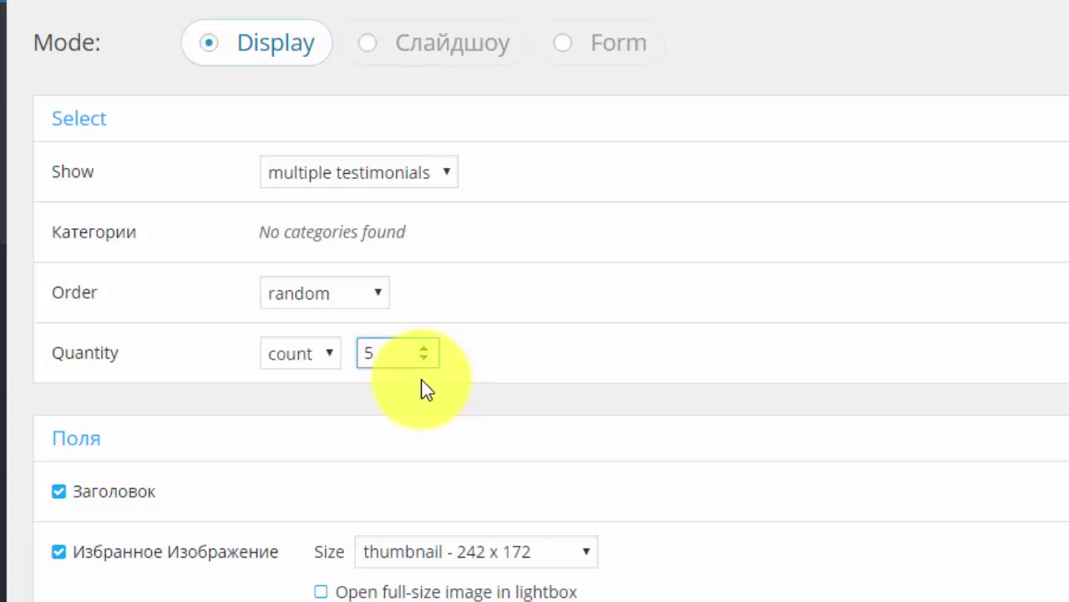
click(333, 353)
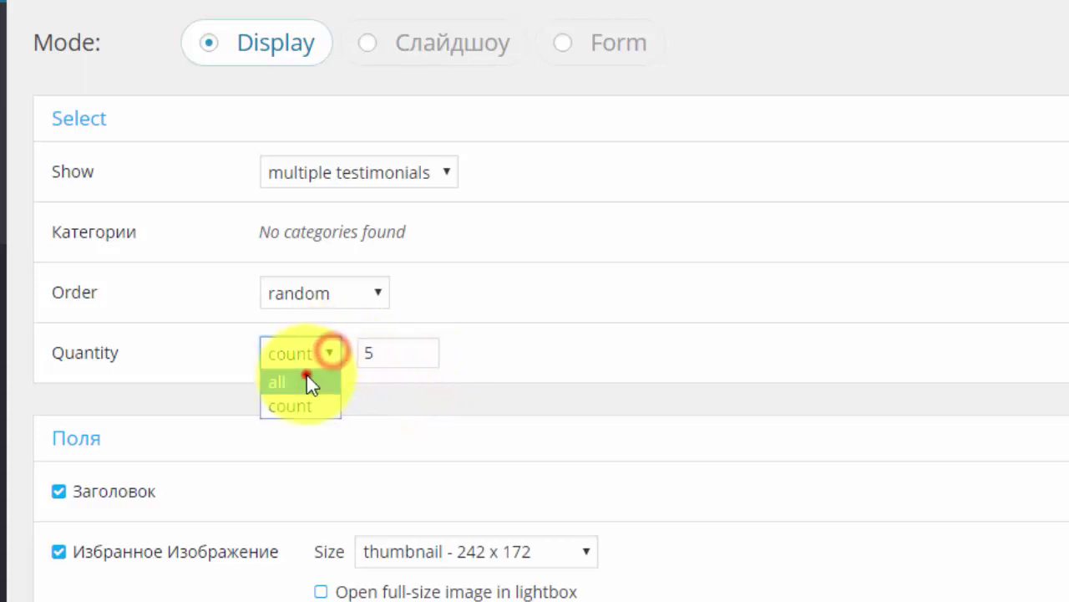
click(306, 377)
Exclude the title (Заголовок) from the fields displayed in the view.
scroll(371, 388, down, 6)
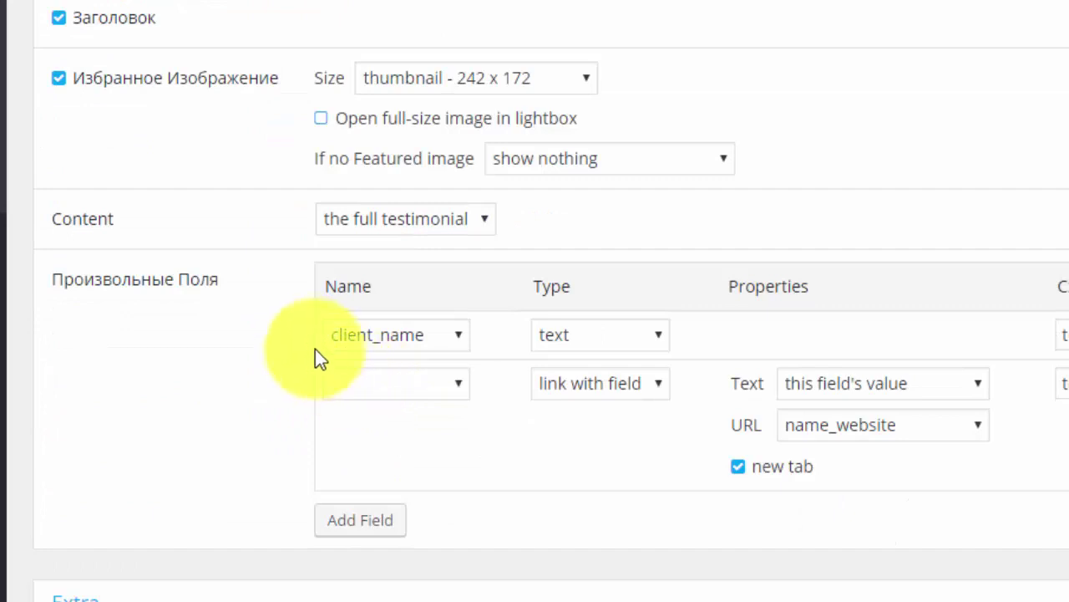
scroll(303, 339, up, 2)
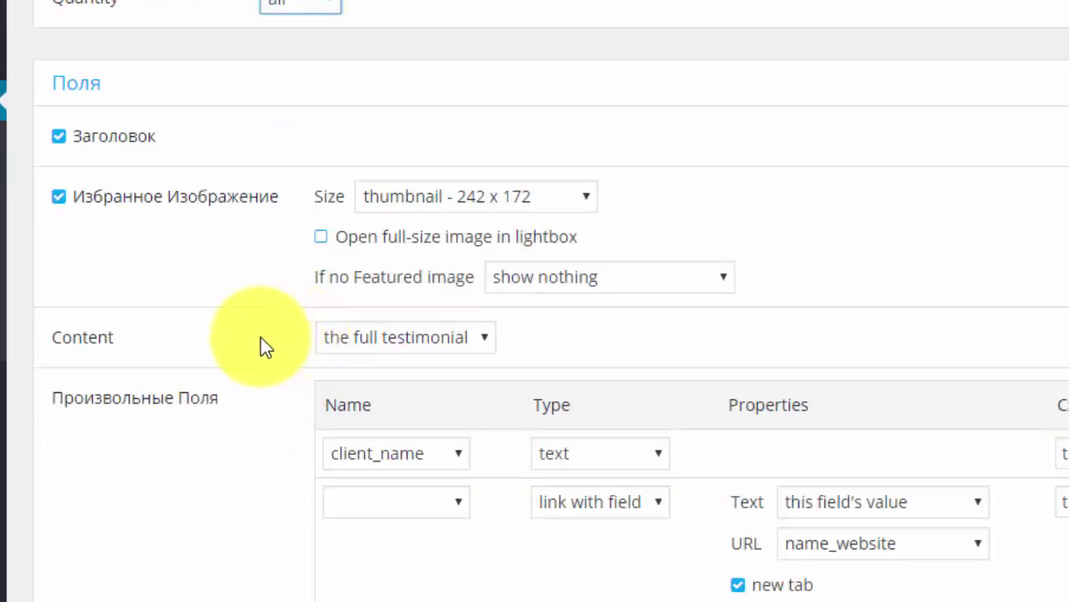
scroll(259, 334, up, 5)
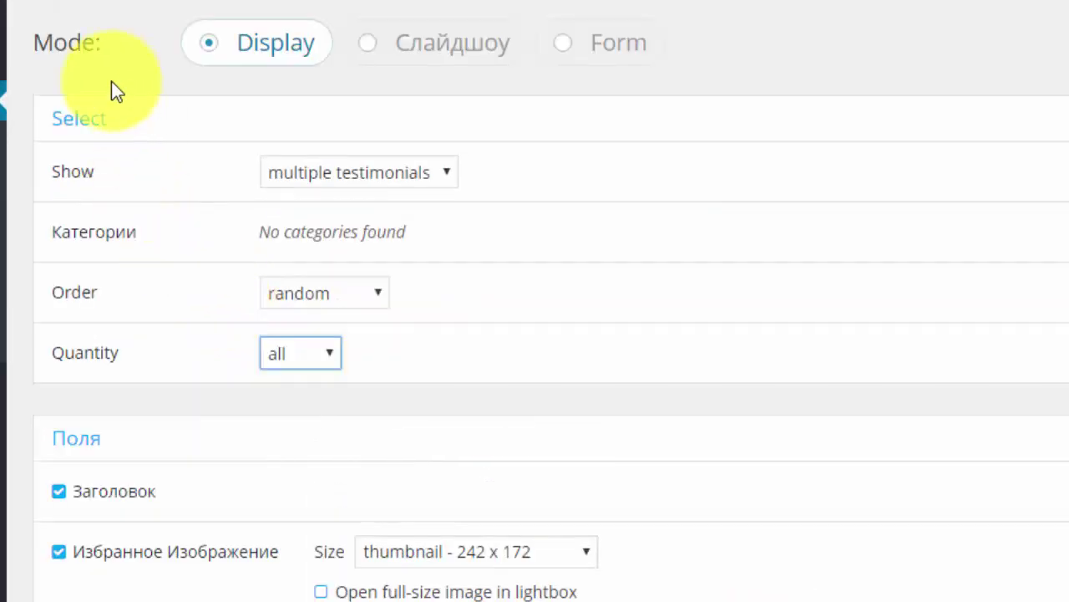
scroll(167, 244, down, 3)
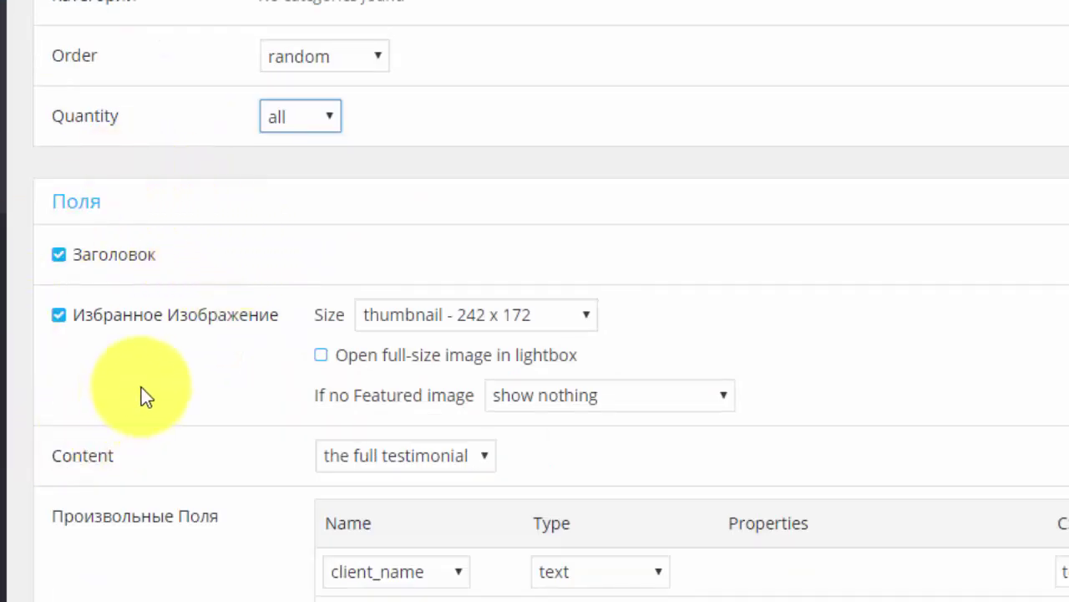
scroll(143, 391, down, 3)
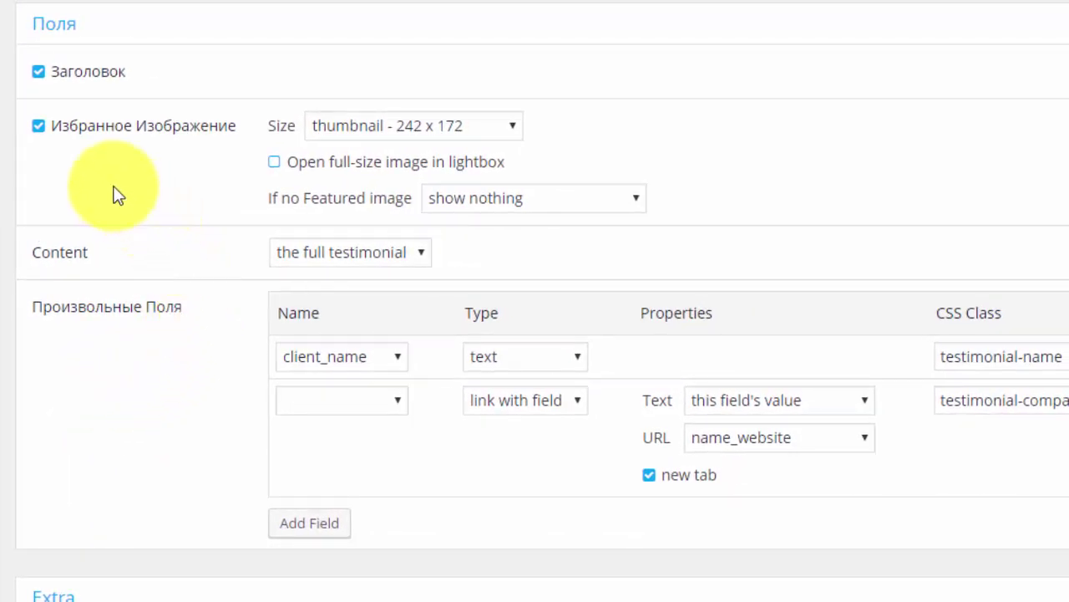
click(37, 72)
Set the featured image to a custom size 150 px wide and 150 px high.
click(484, 128)
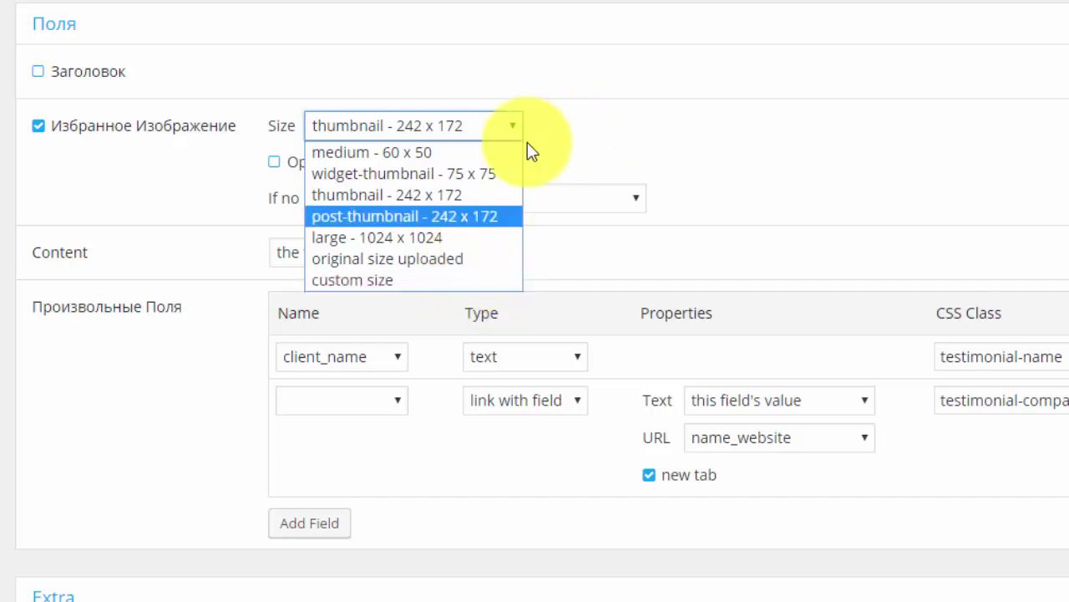
click(399, 259)
click(422, 127)
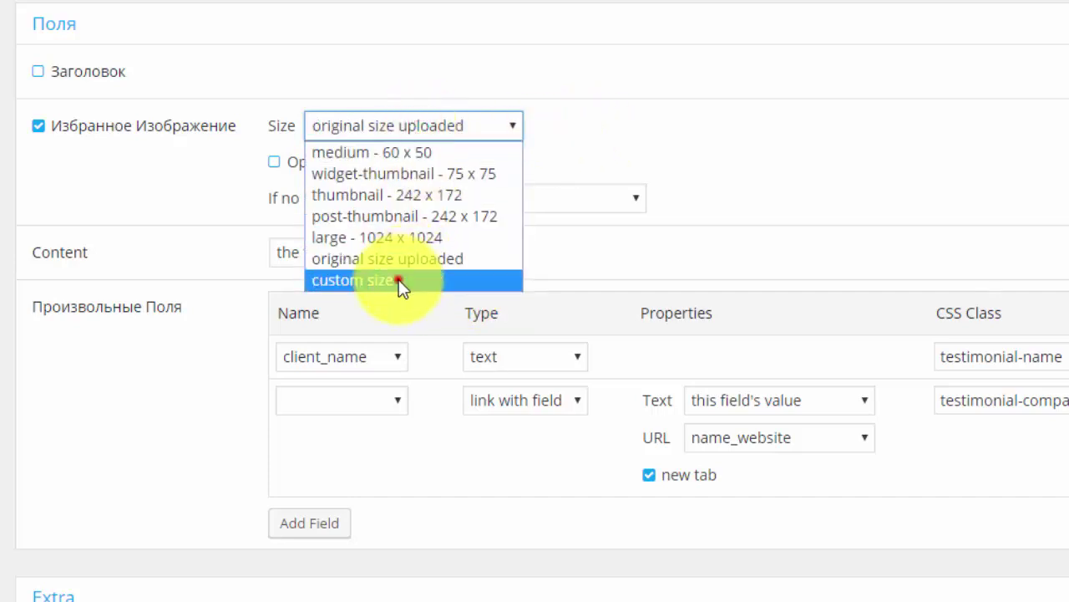
click(401, 279)
click(446, 124)
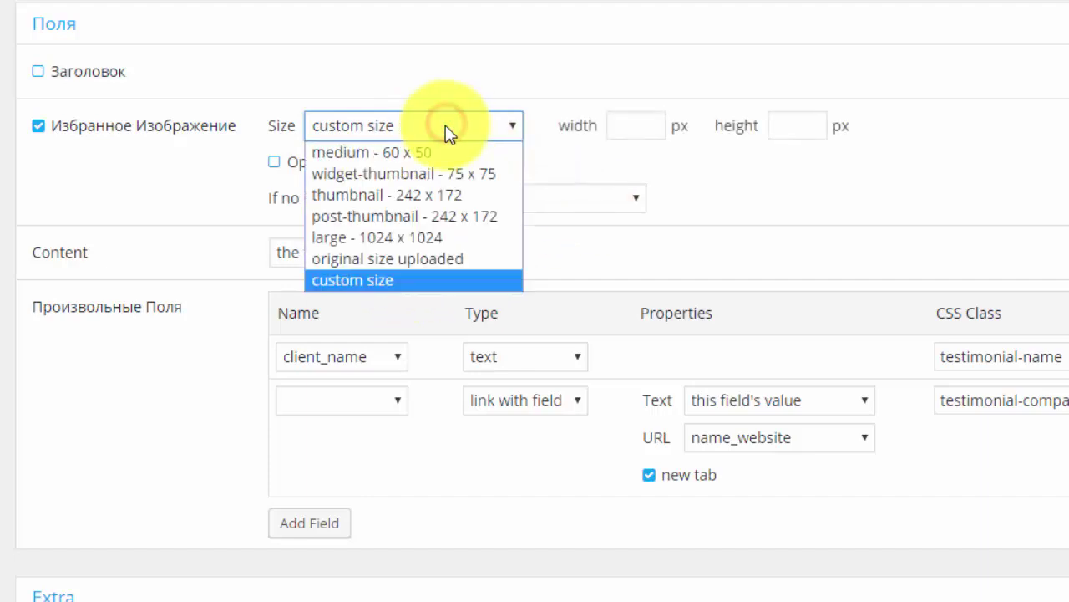
click(442, 130)
click(637, 128)
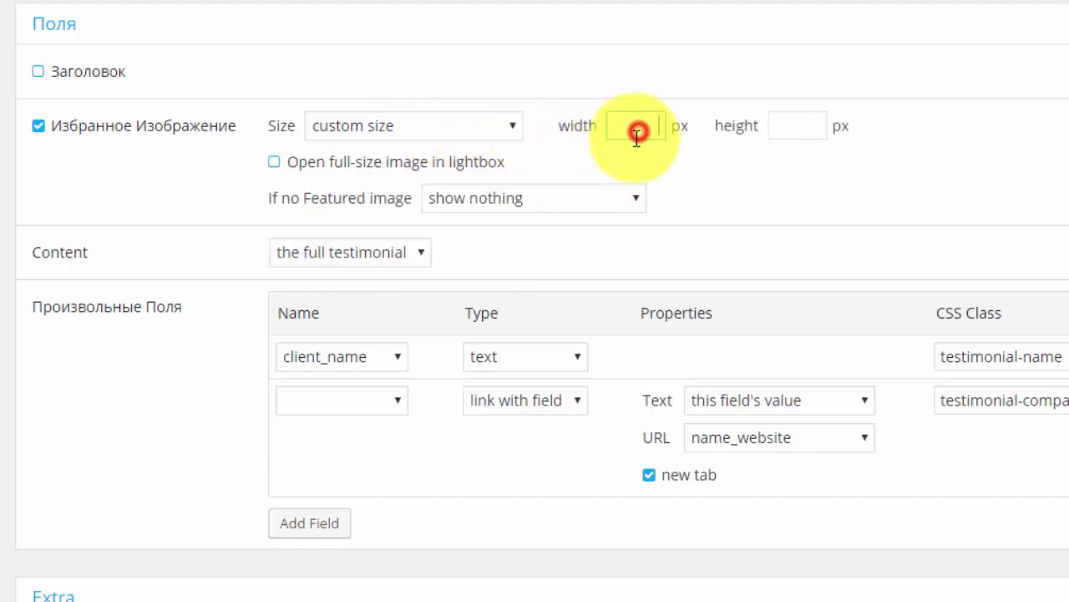
text(150)
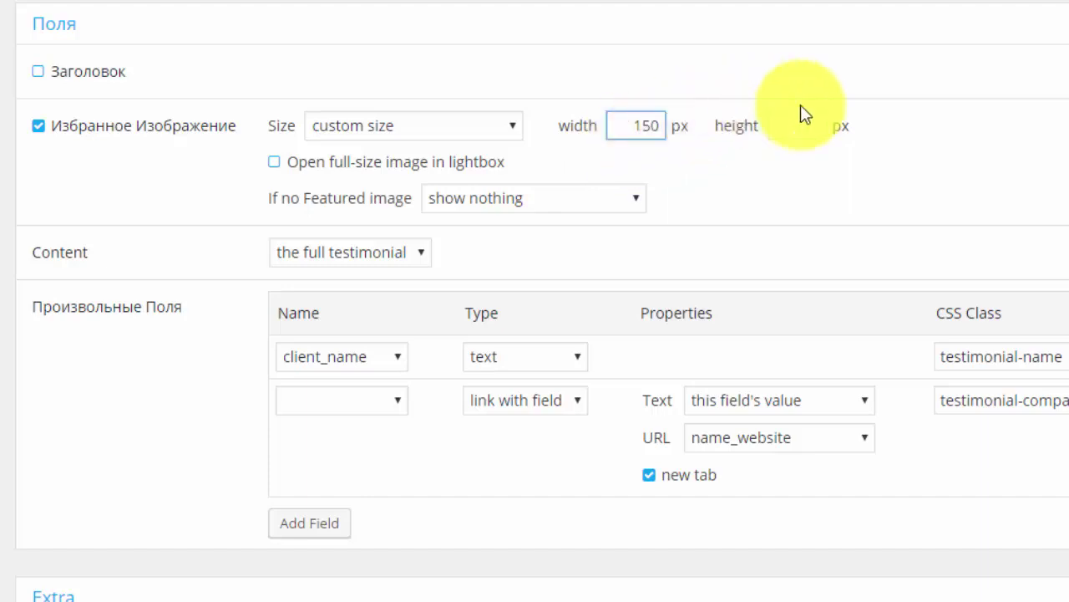
click(793, 127)
text(150)
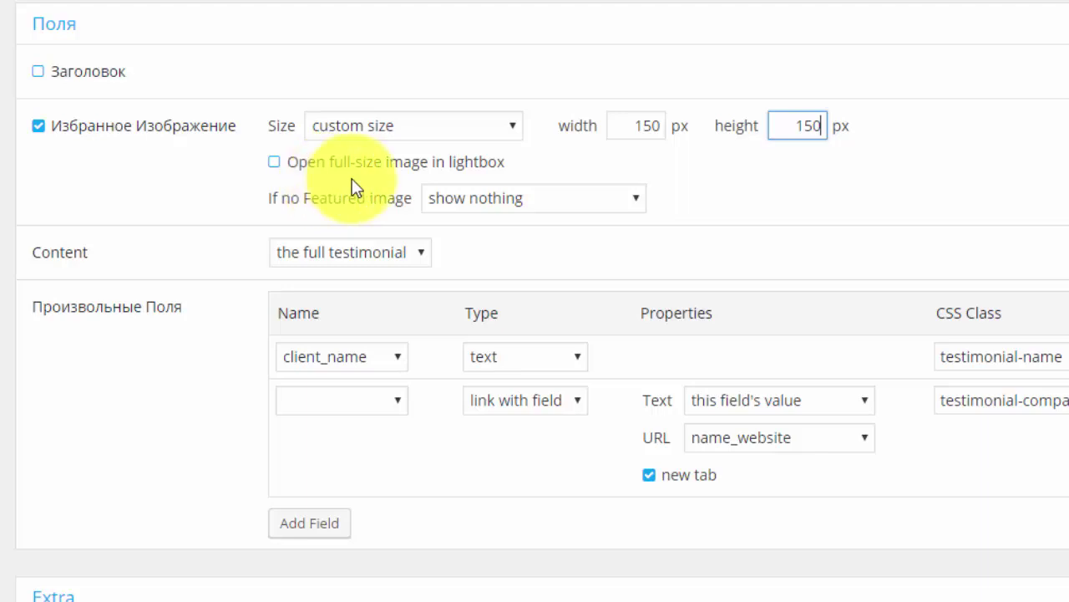
Set the fallback for a missing featured image to show Gravatar only if found.
click(533, 204)
drag(250, 208, 389, 214)
drag(230, 199, 364, 214)
click(198, 204)
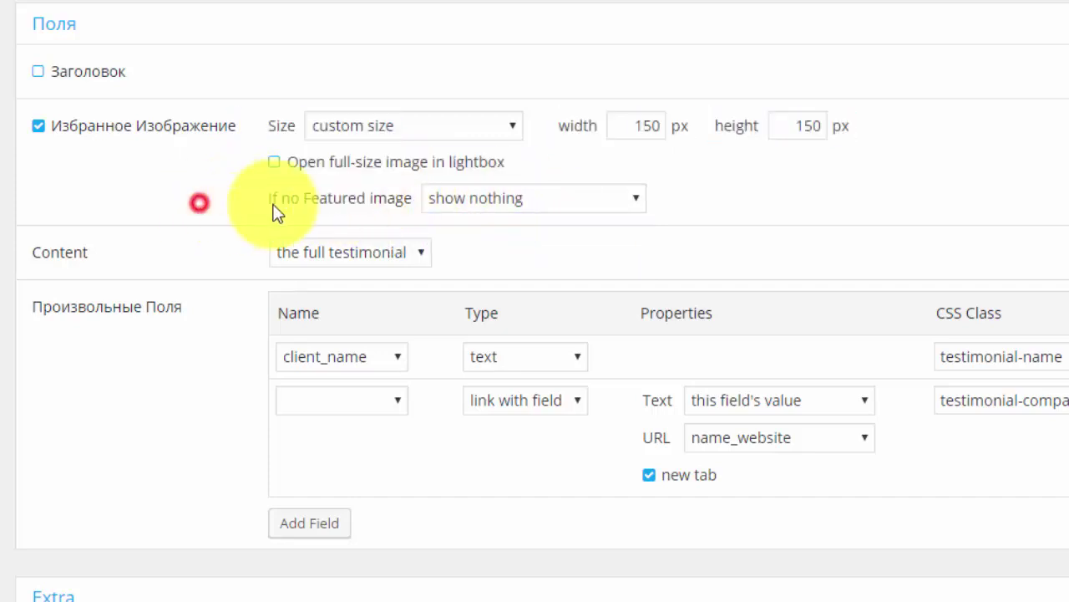
click(443, 208)
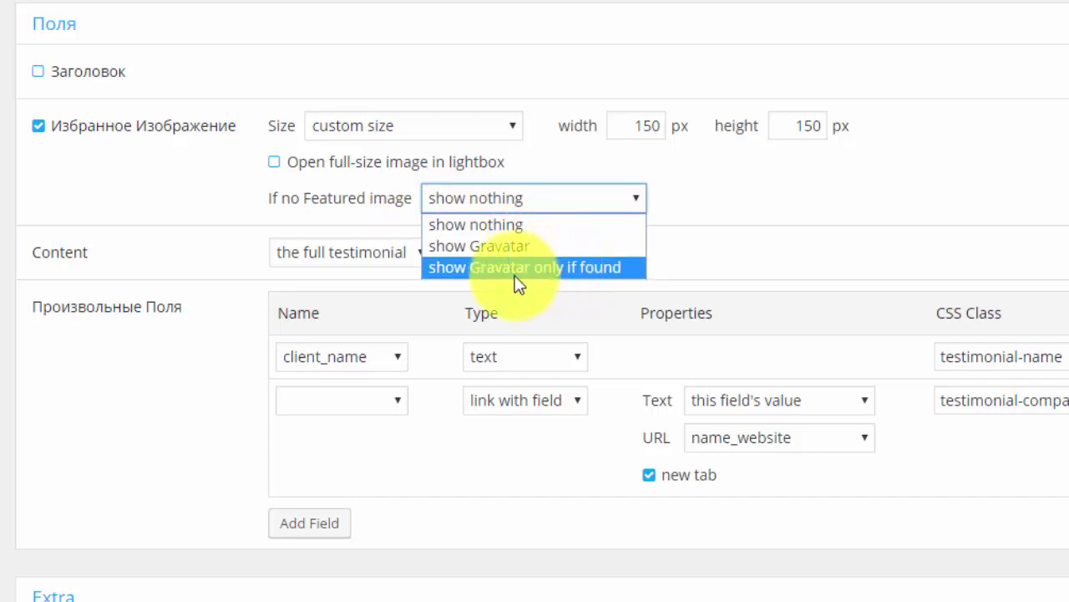
click(551, 268)
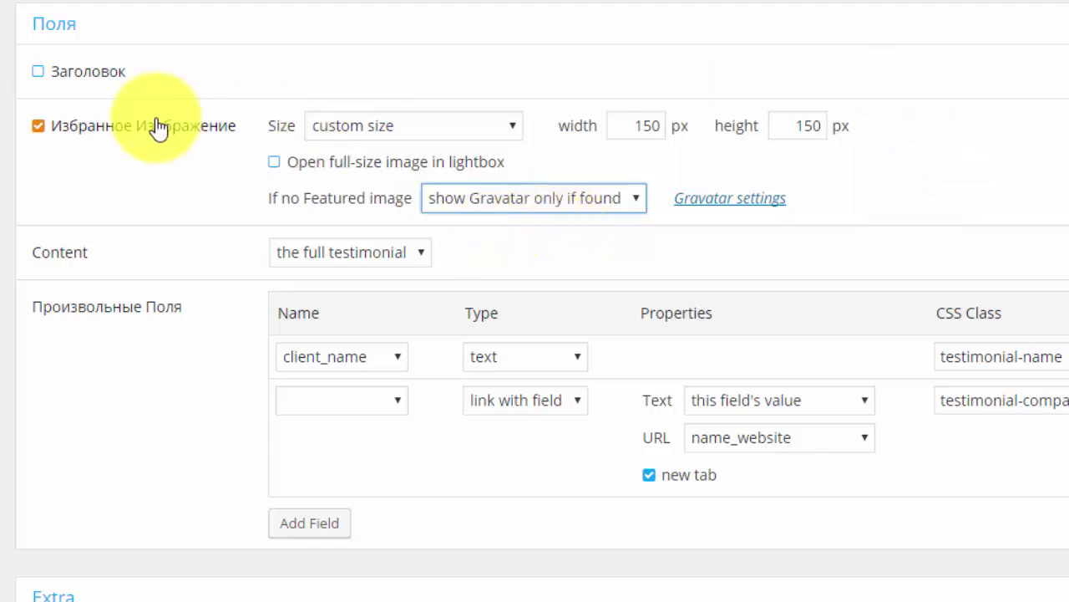
Try the excerpt option for the testimonial content, and settle on a specific length of 200 characters.
click(391, 258)
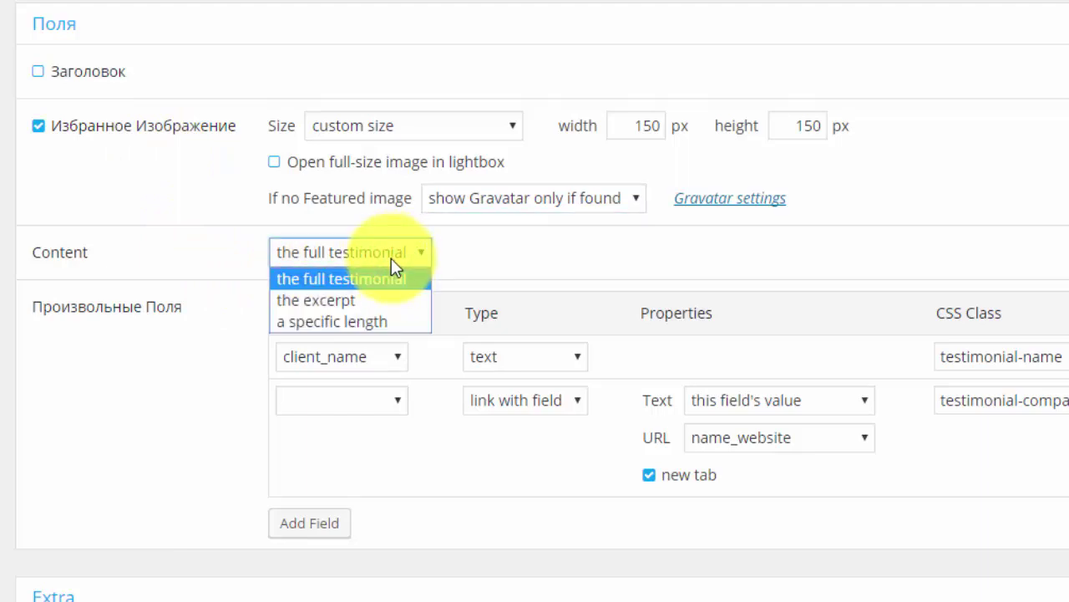
click(384, 301)
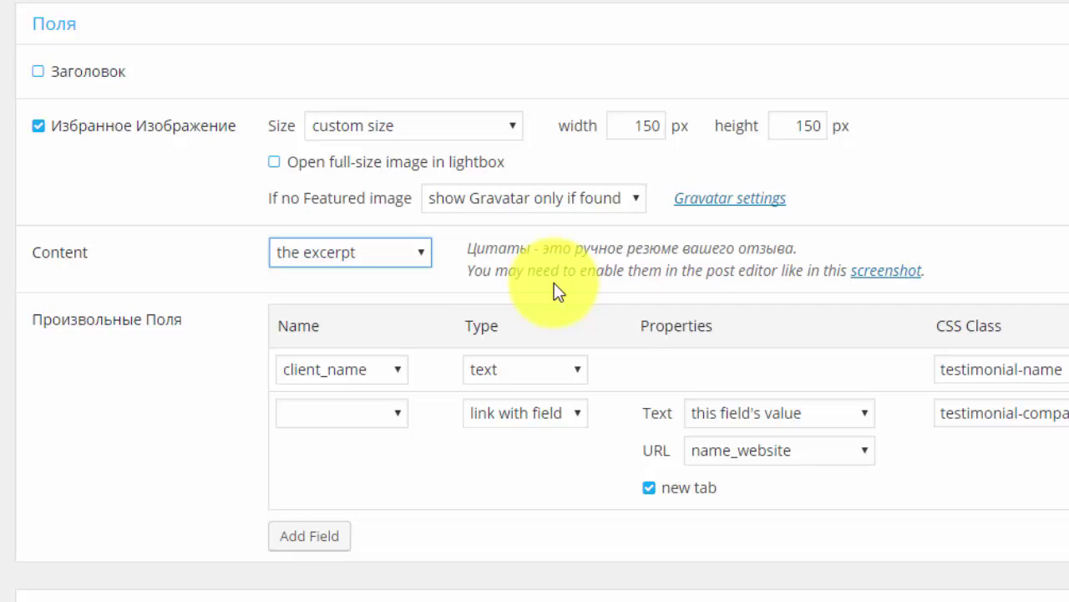
click(403, 245)
click(348, 321)
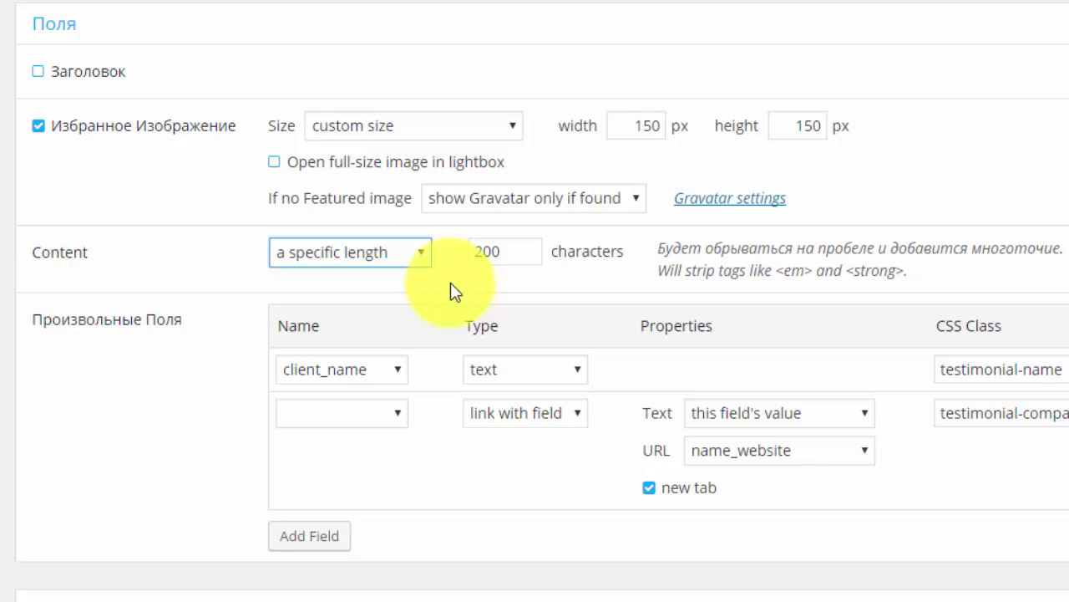
click(614, 287)
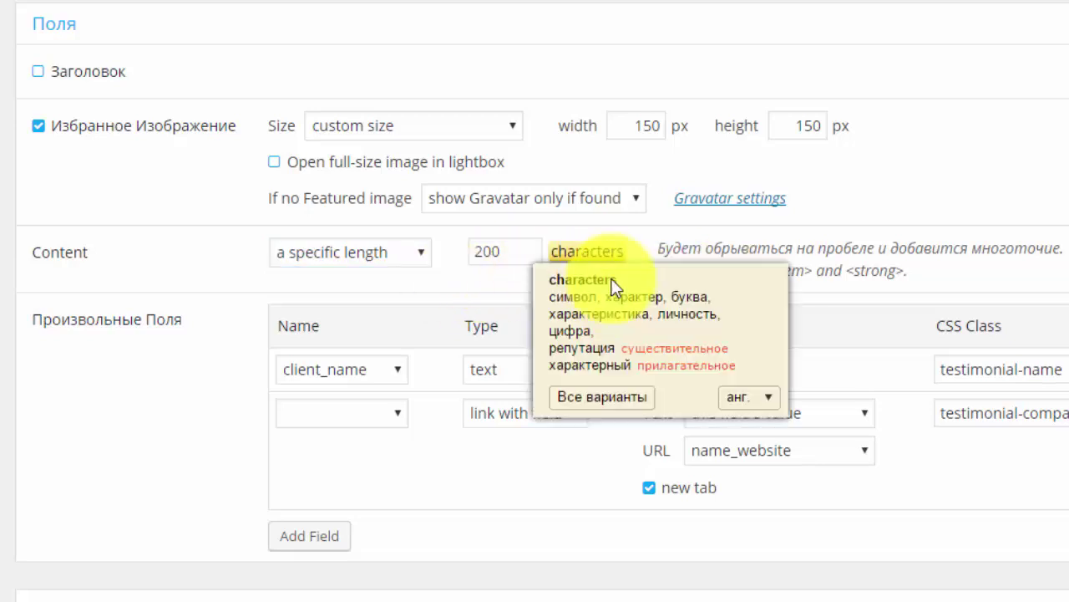
click(484, 279)
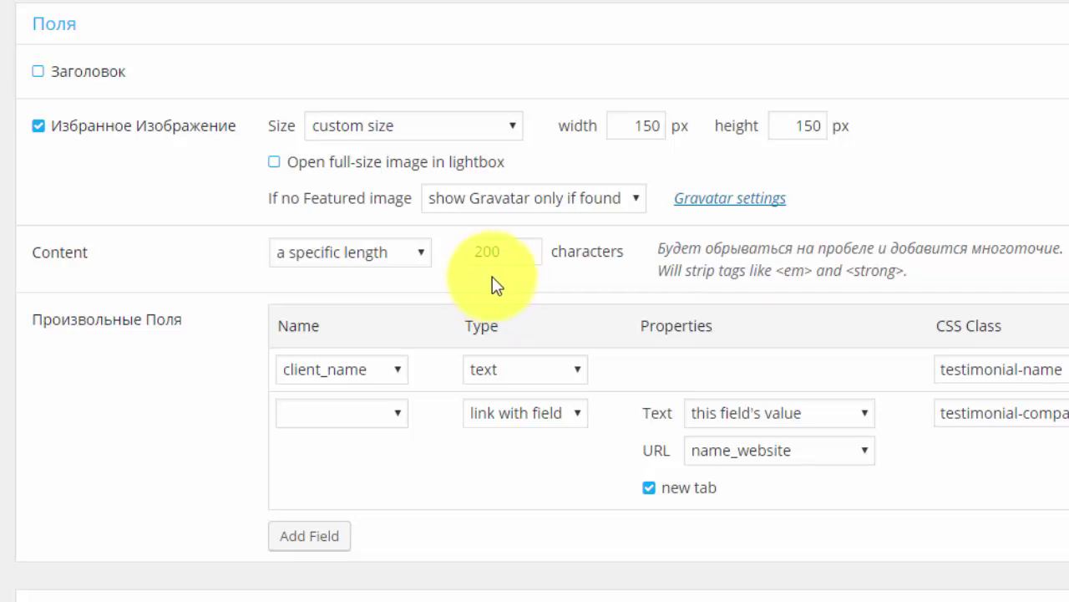
click(510, 261)
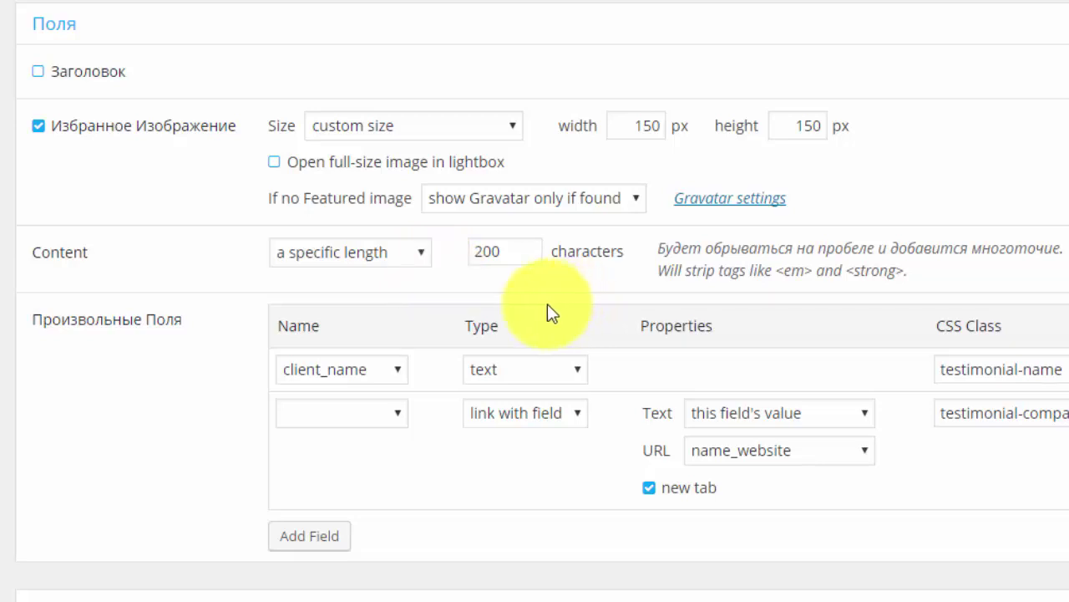
Assign regals_name to the second custom field and add a third custom field using name_website.
mouse_move(493, 311)
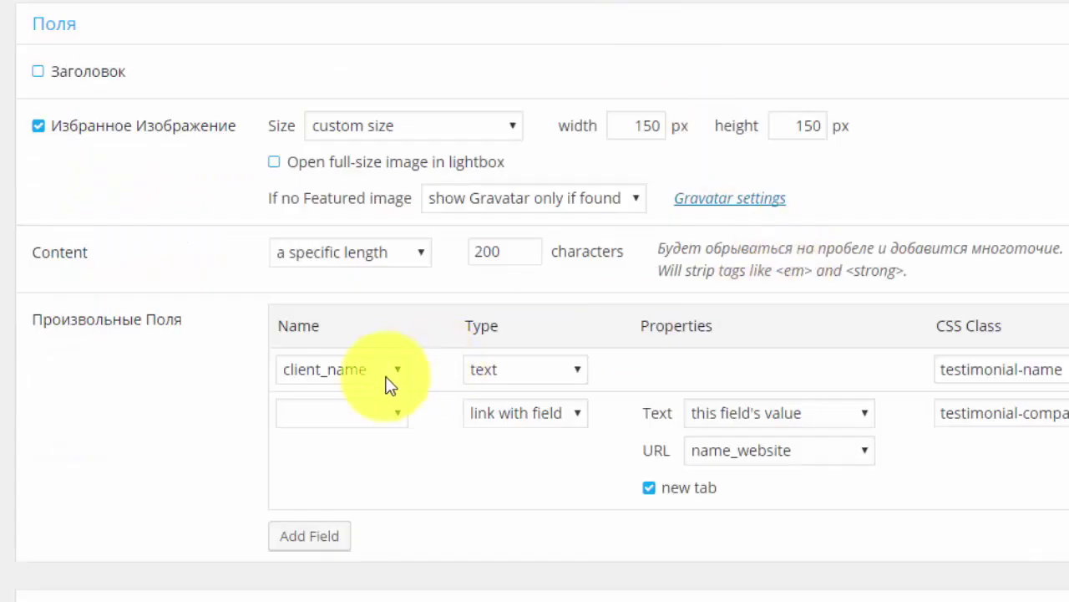
click(392, 415)
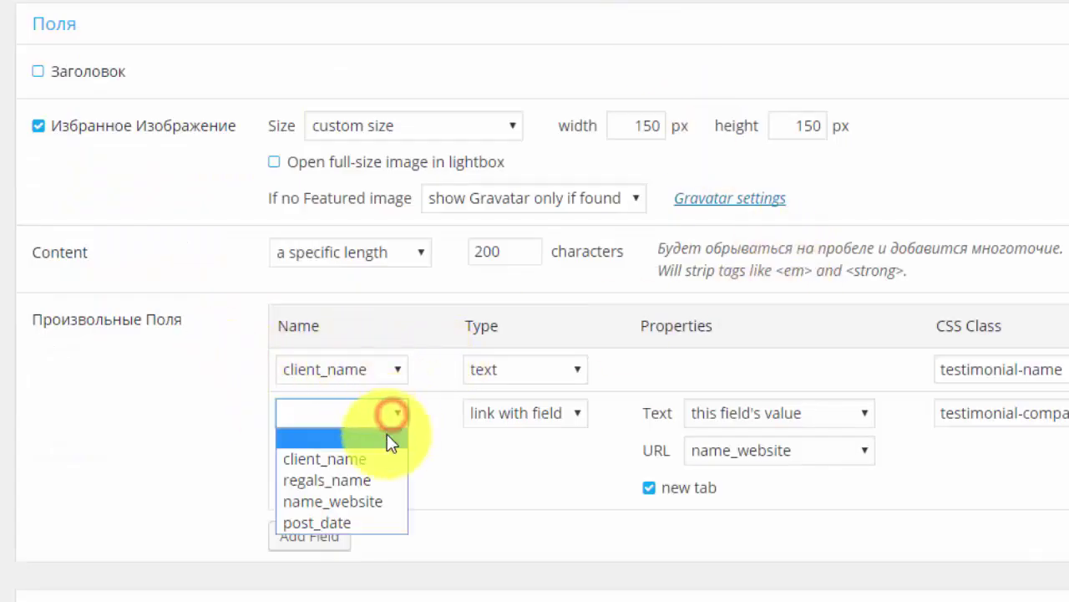
click(374, 485)
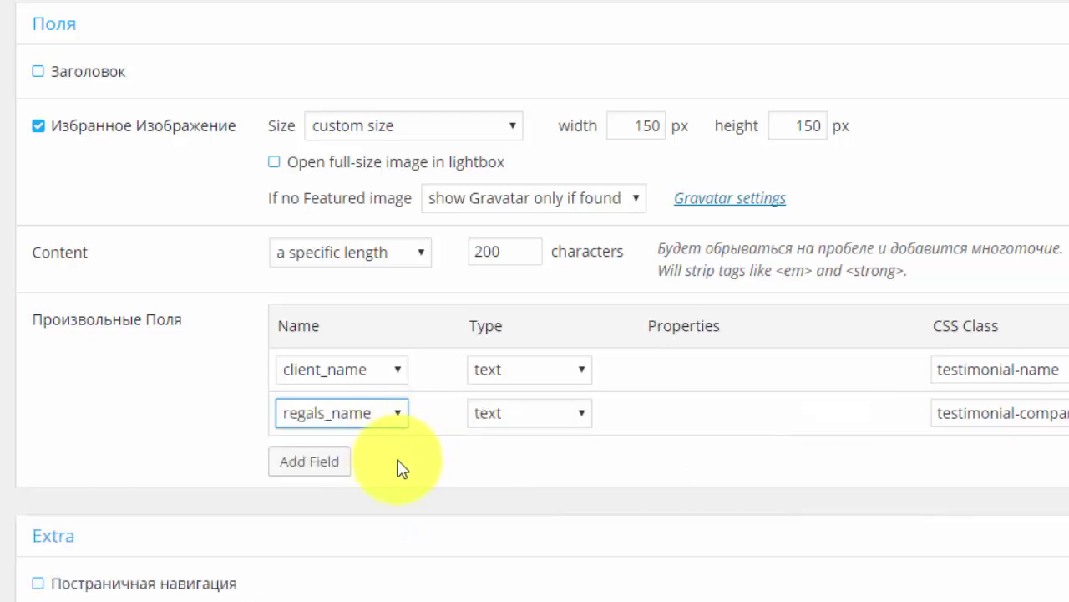
click(333, 461)
click(411, 465)
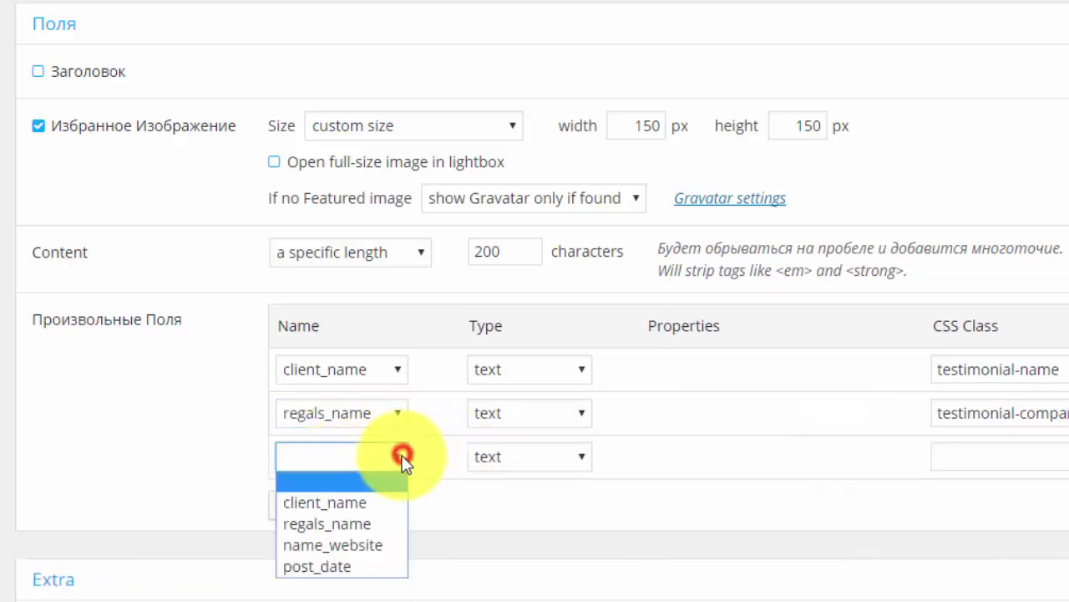
click(364, 545)
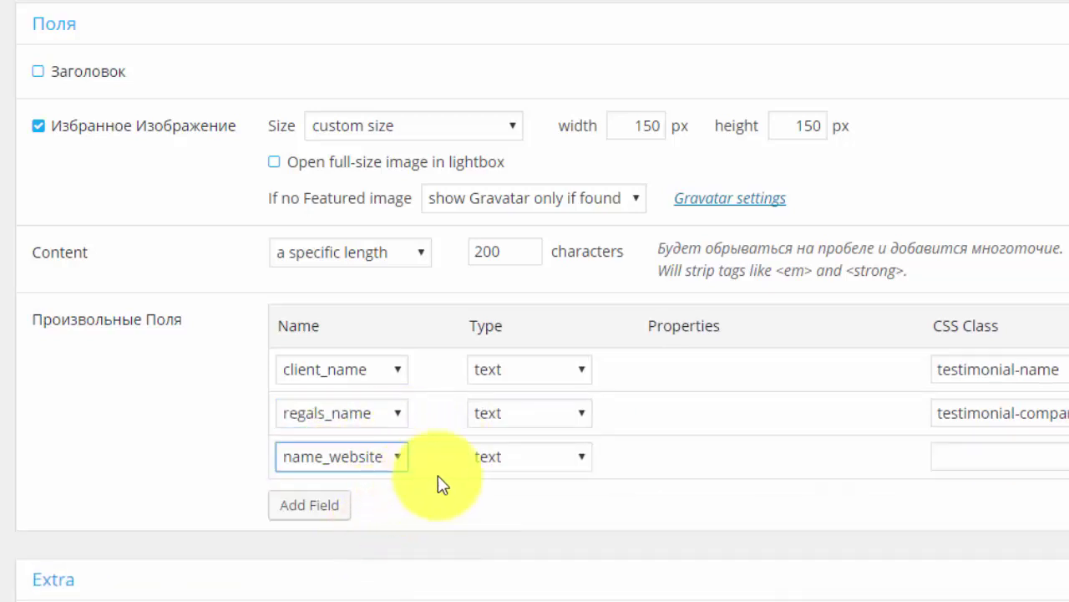
Try the link type for the client_name custom field, and return it to text.
click(581, 372)
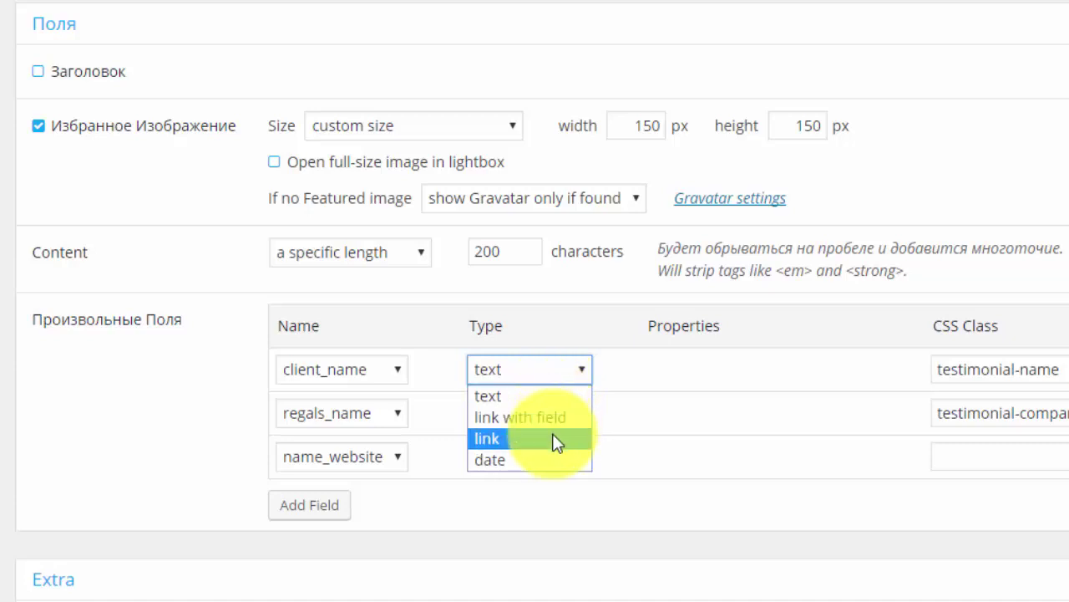
click(553, 437)
click(550, 375)
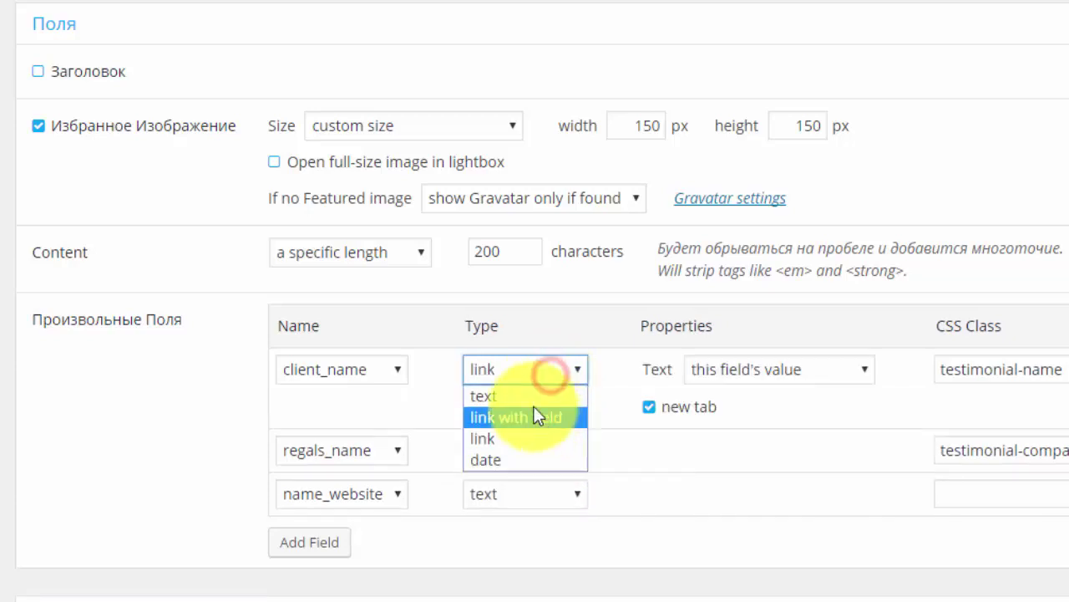
click(528, 395)
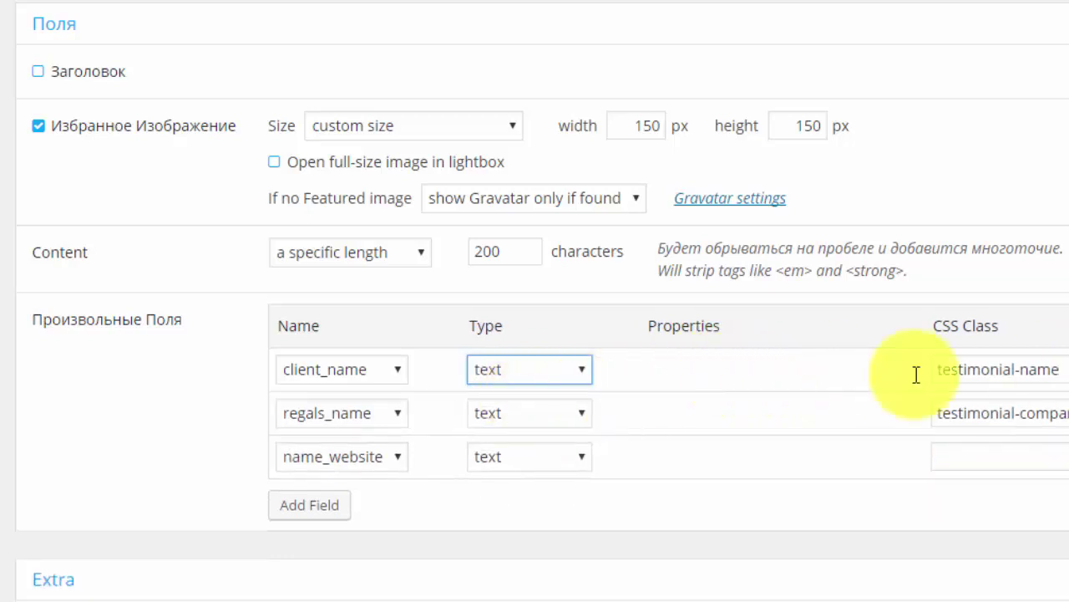
Try the link with field type for client_name with the name_website URL and the custom text option, and return it to text.
click(559, 370)
click(532, 418)
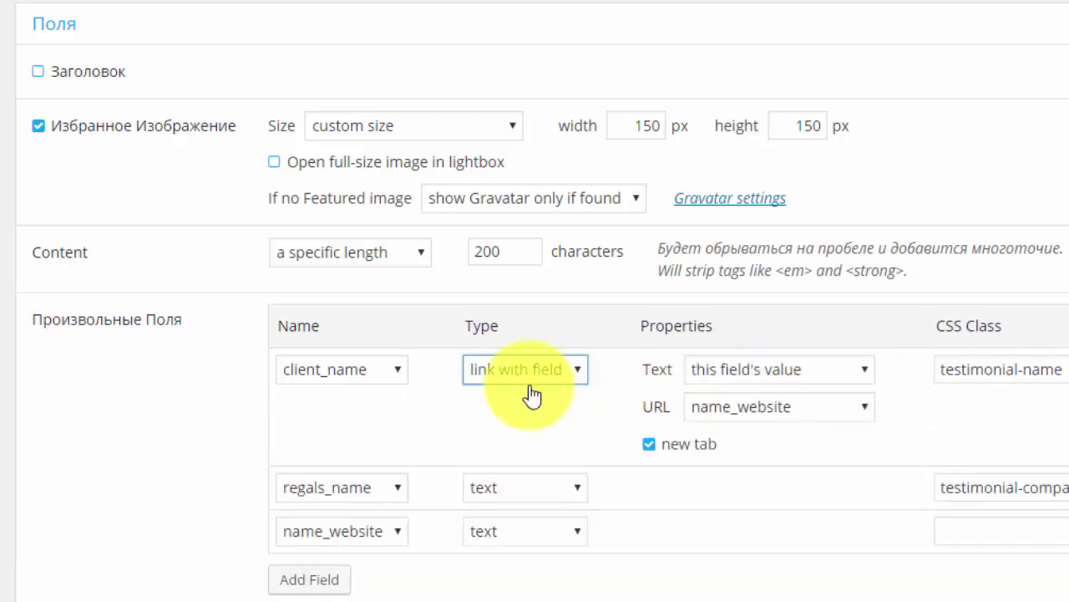
click(842, 372)
click(849, 391)
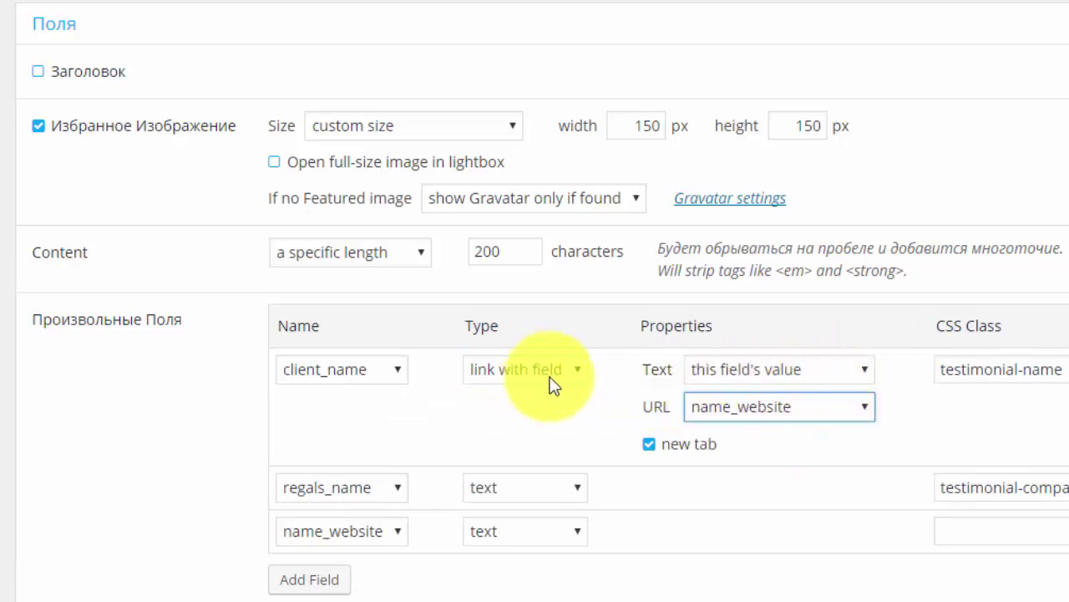
click(804, 370)
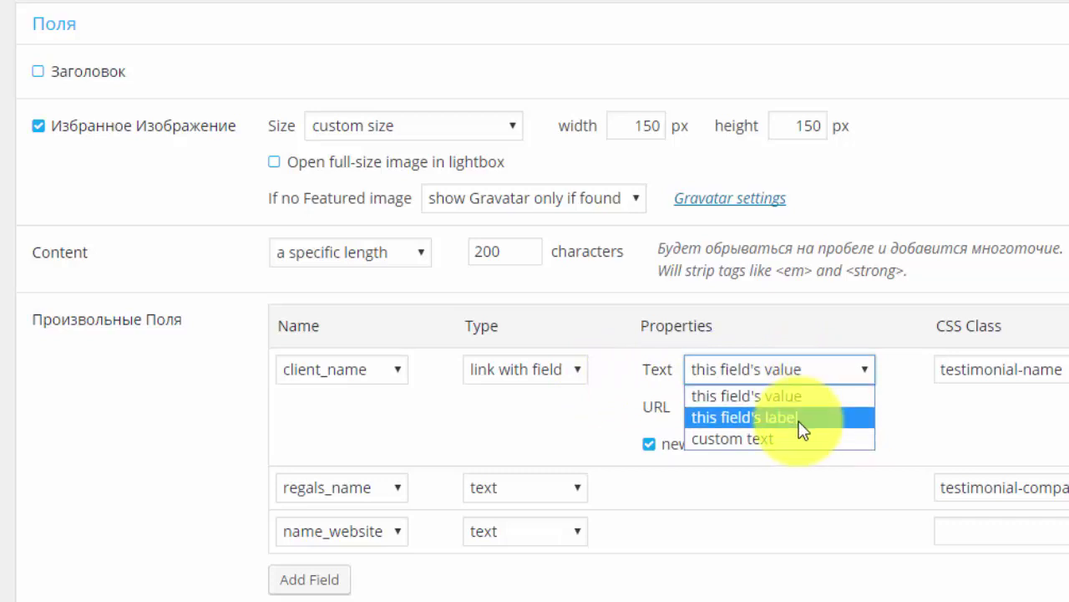
click(768, 441)
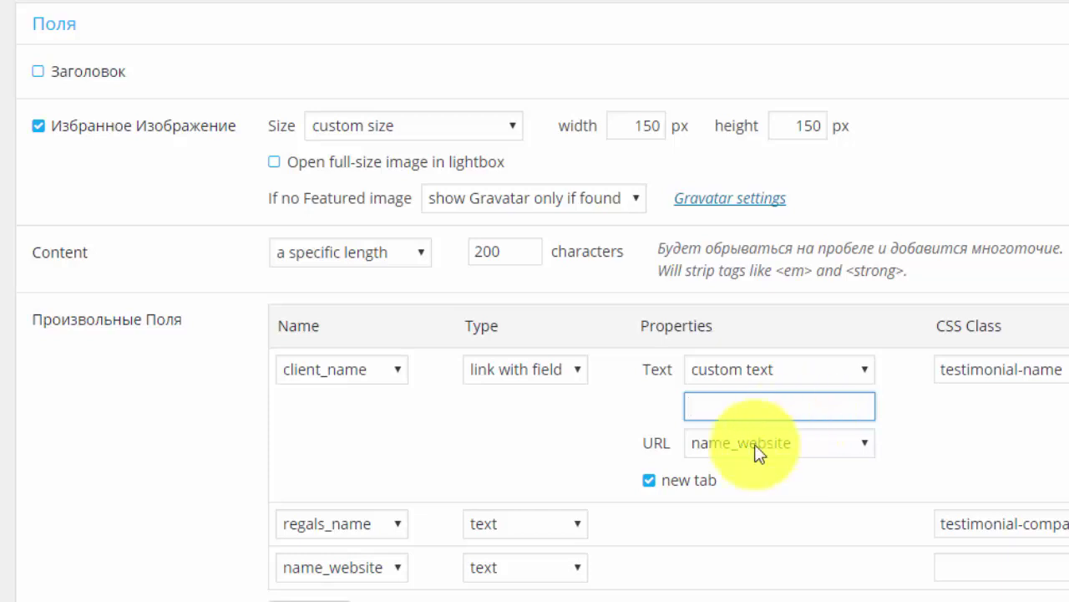
click(578, 369)
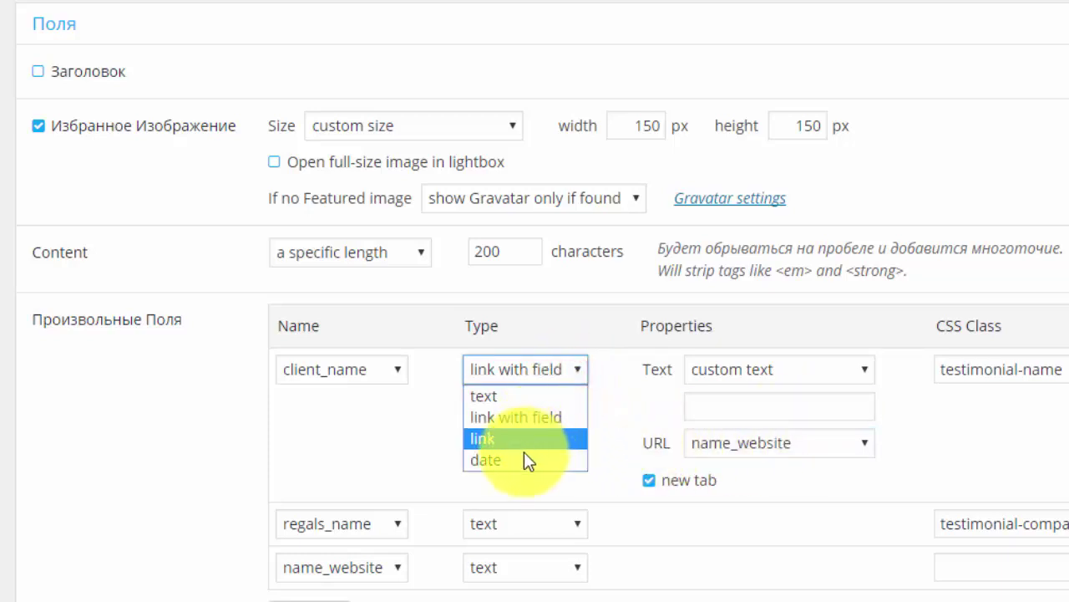
click(523, 396)
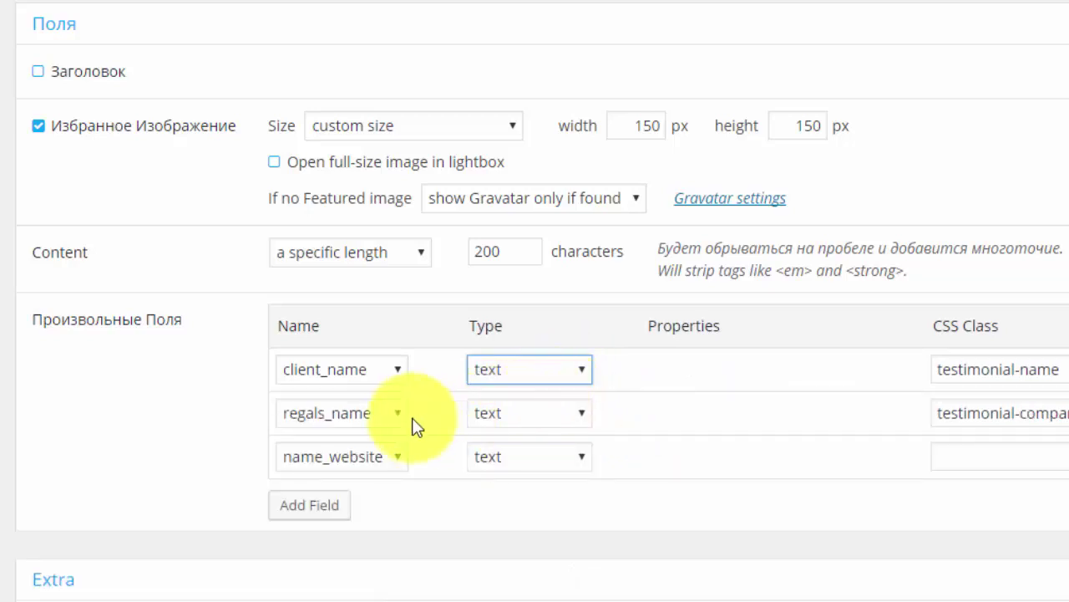
click(519, 410)
click(520, 410)
Set the name_website field's type to link with field, using this field's value as text and name_website as URL.
click(402, 456)
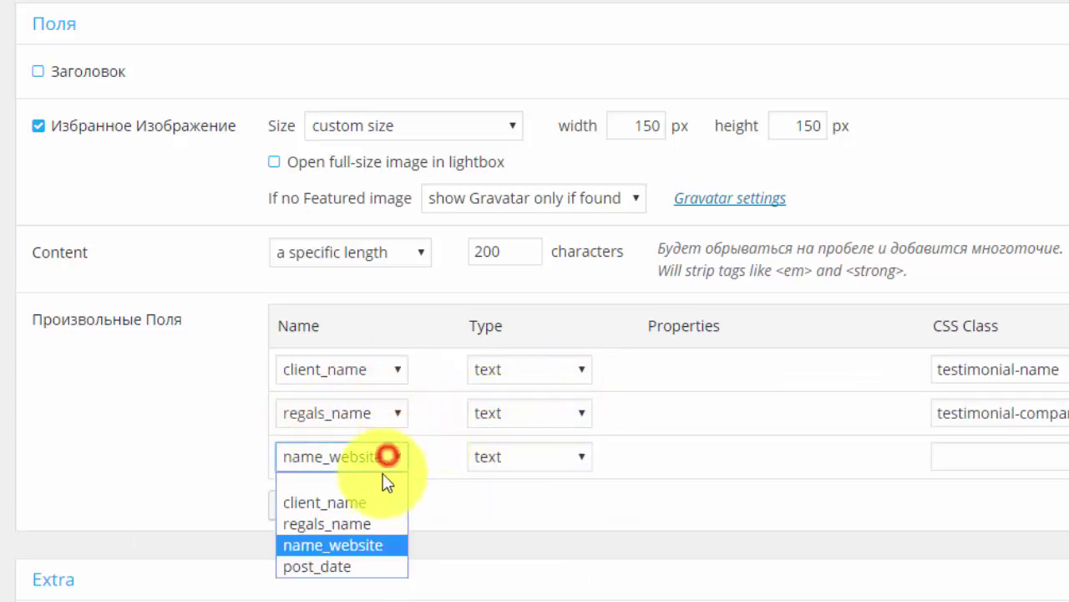
click(351, 547)
click(507, 456)
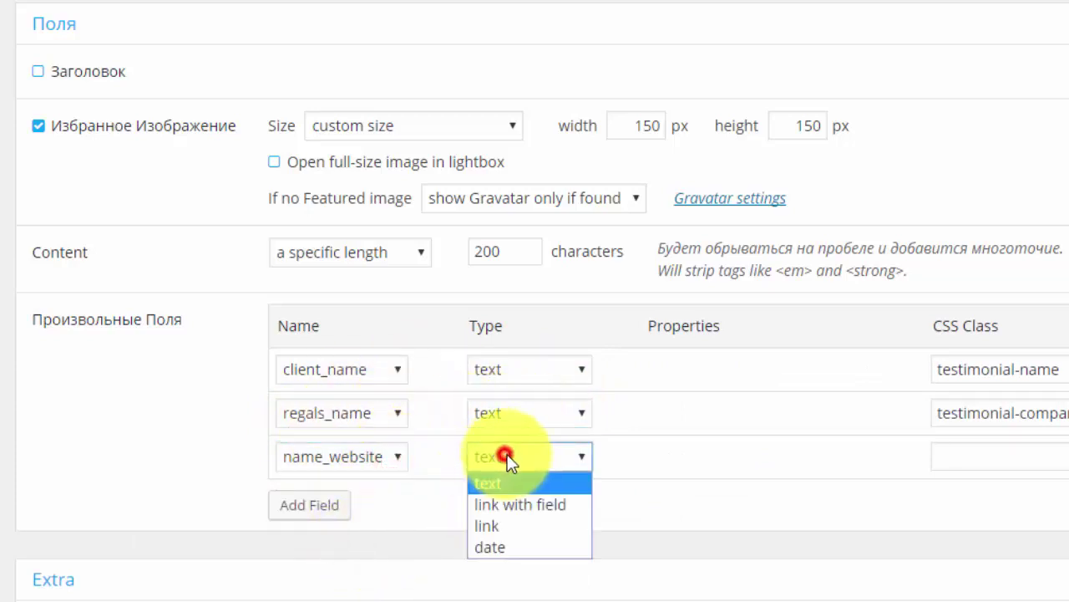
click(543, 504)
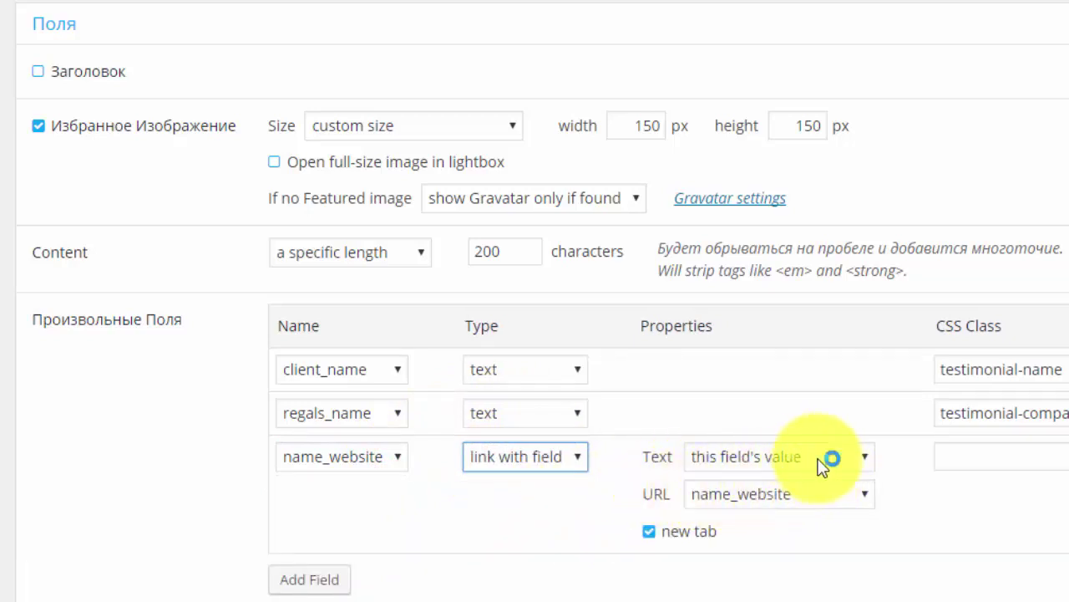
click(794, 462)
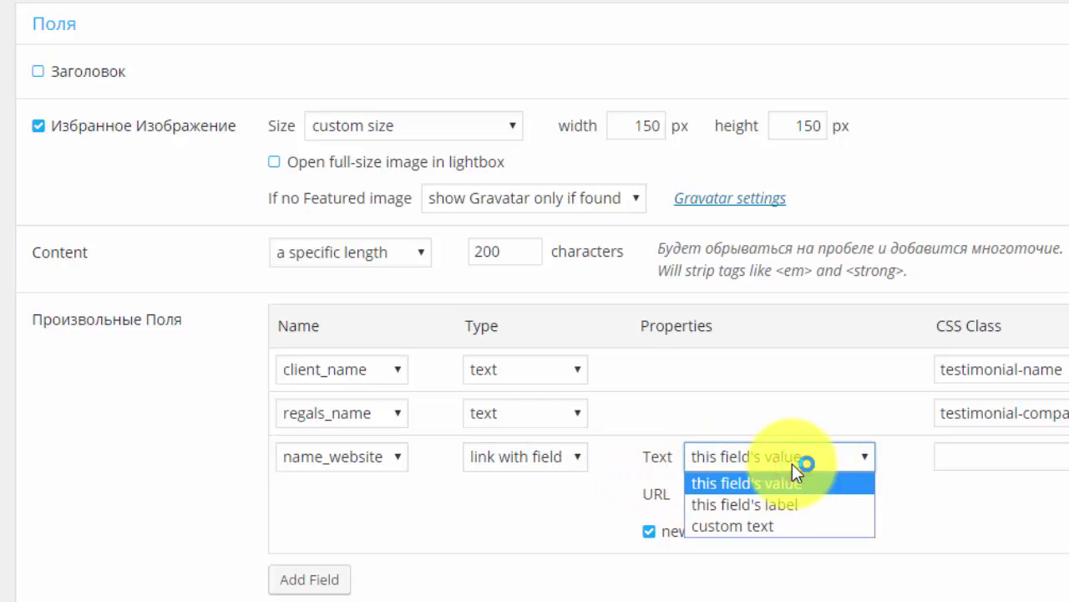
click(793, 463)
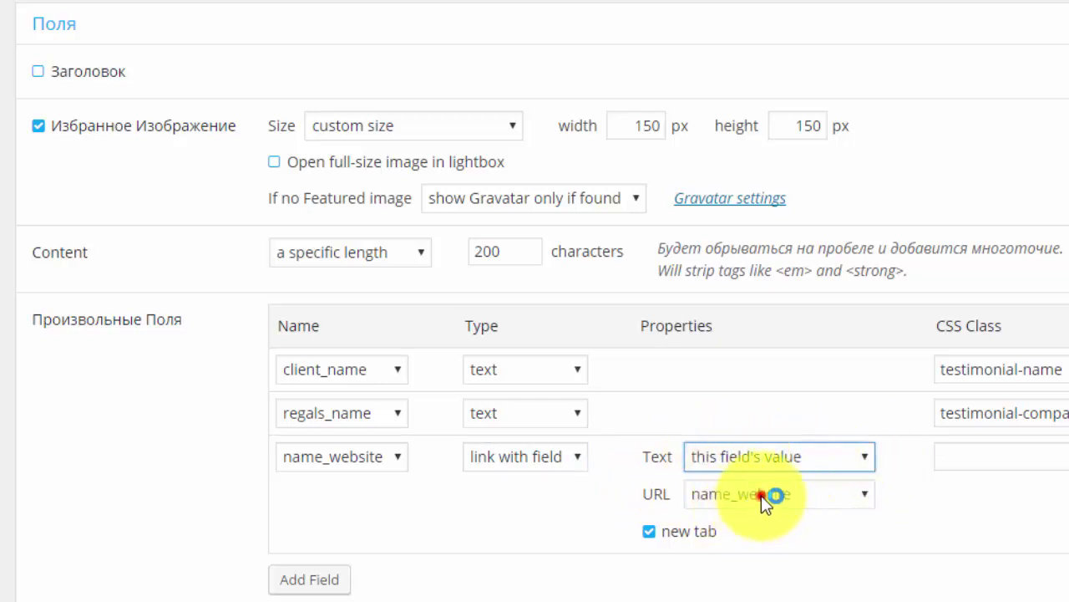
click(762, 496)
click(755, 493)
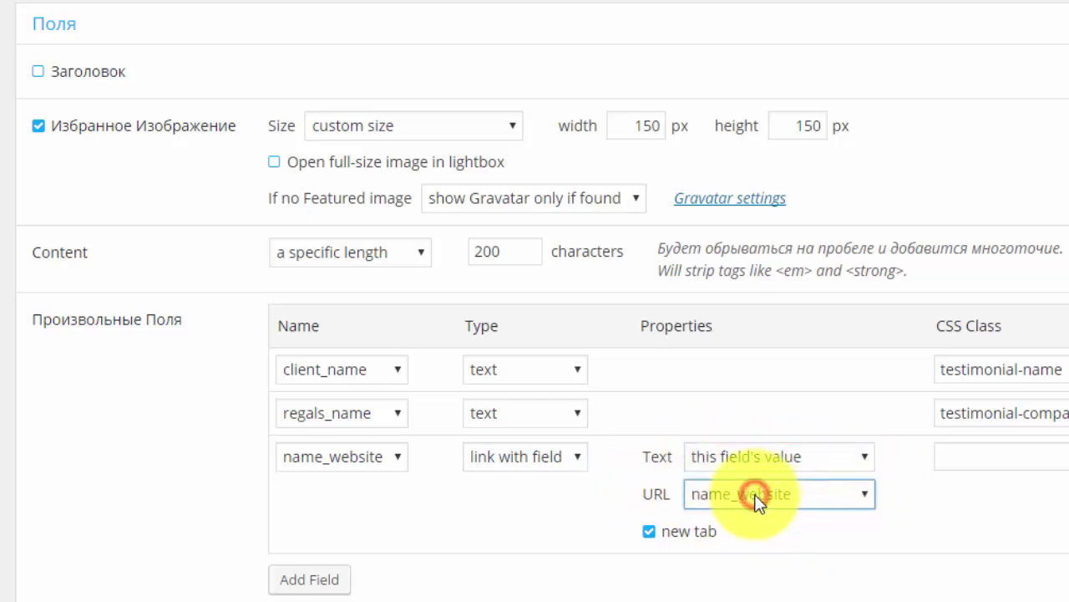
Give the name_website field the CSS class name-site and keep its link opening in a new tab.
click(999, 465)
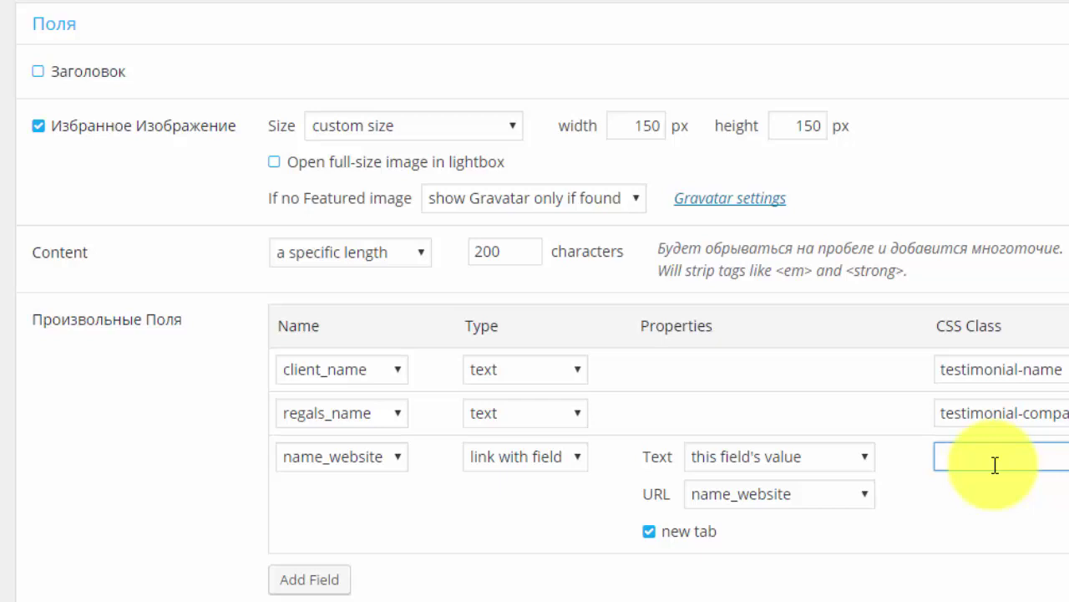
text(name-site)
scroll(849, 477, down, 1)
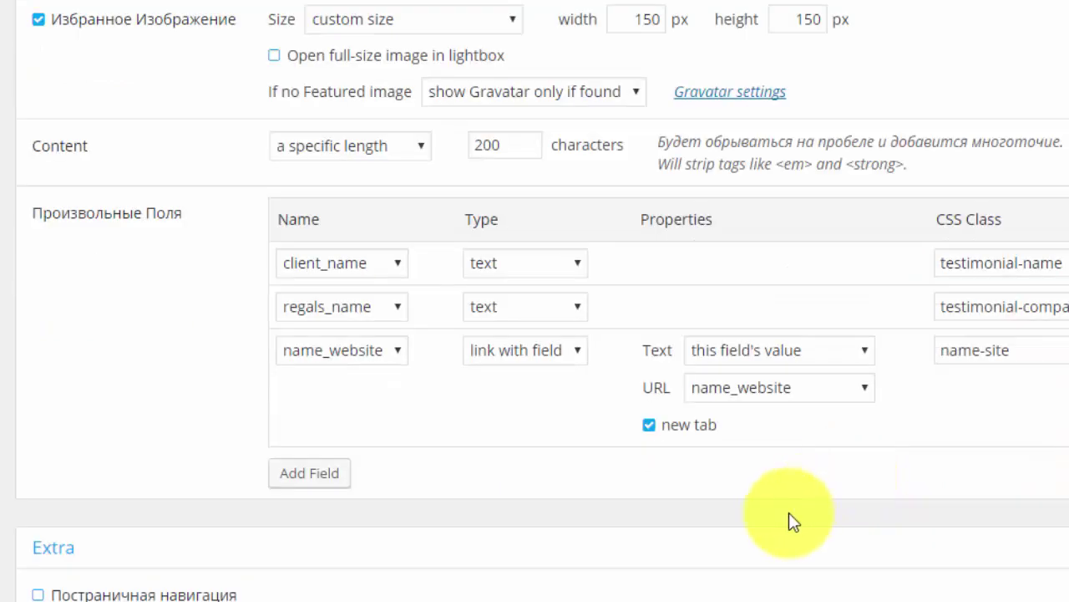
click(651, 426)
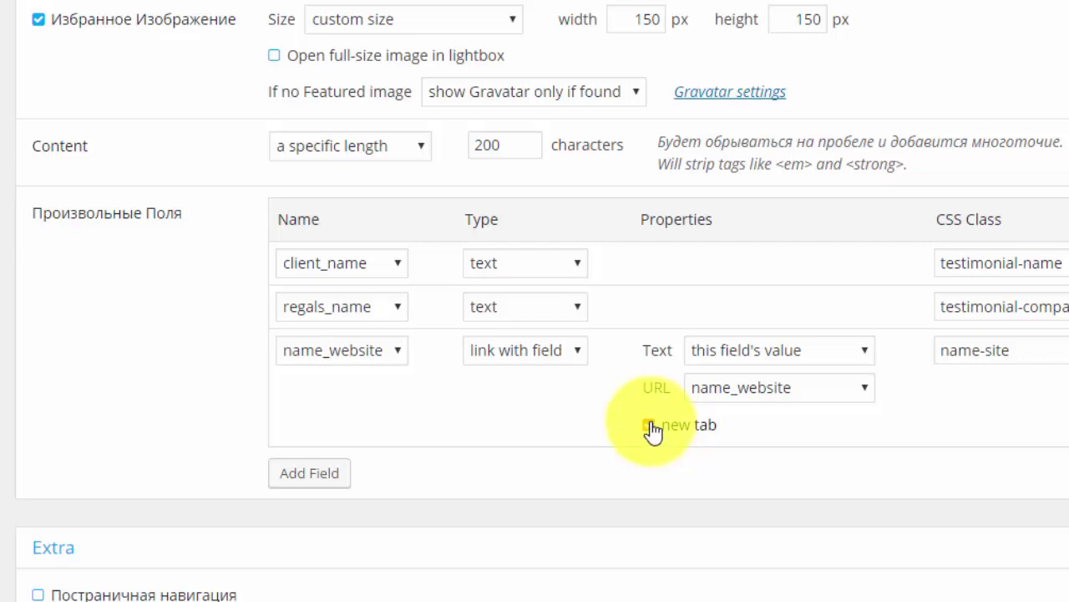
click(650, 426)
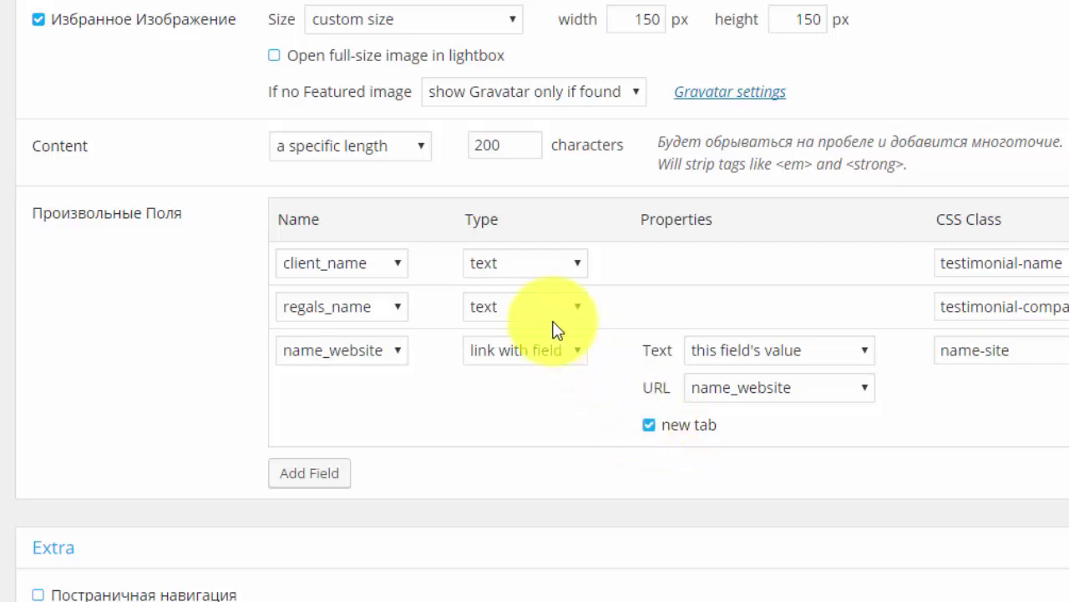
Enable pagination (Постраничная навигация) for the view in the Extra settings.
scroll(637, 243, down, 4)
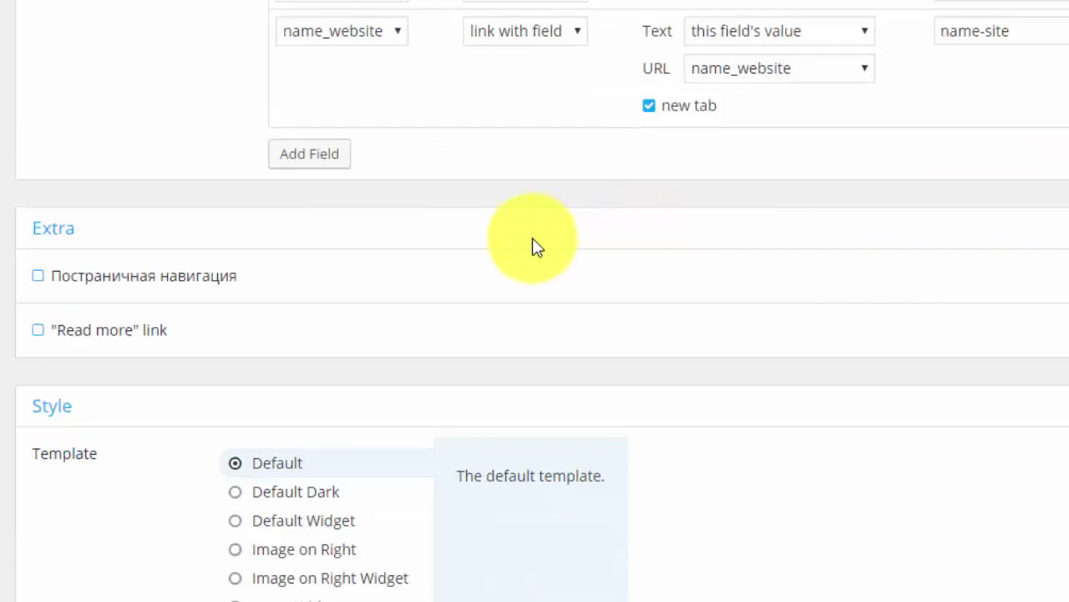
scroll(537, 246, up, 5)
scroll(358, 310, down, 5)
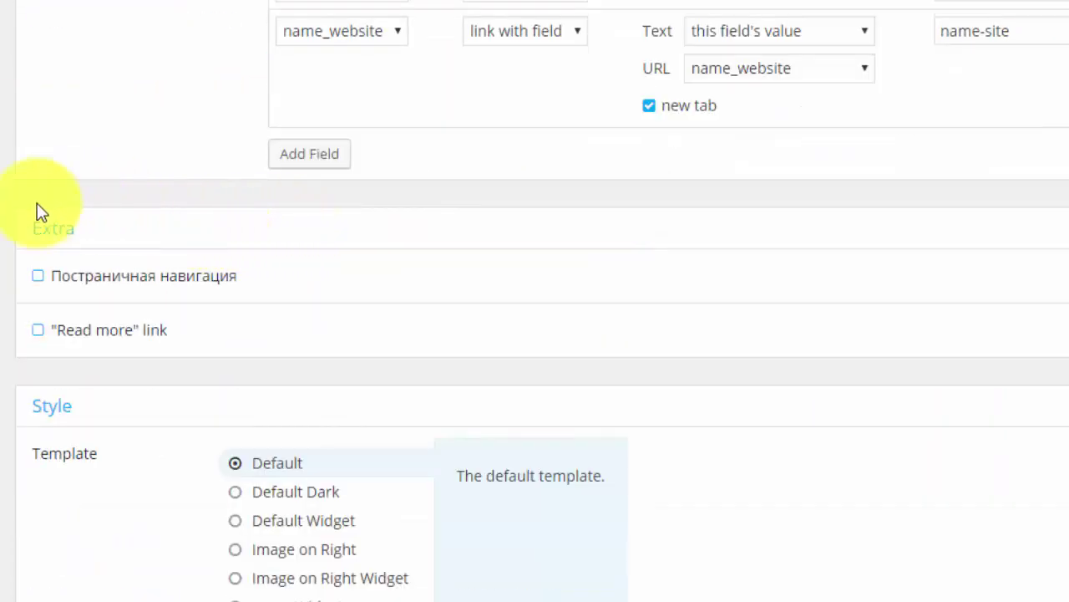
click(38, 277)
Review the view's selection settings and keep the pagination's Navigation option on after.
scroll(147, 277, up, 10)
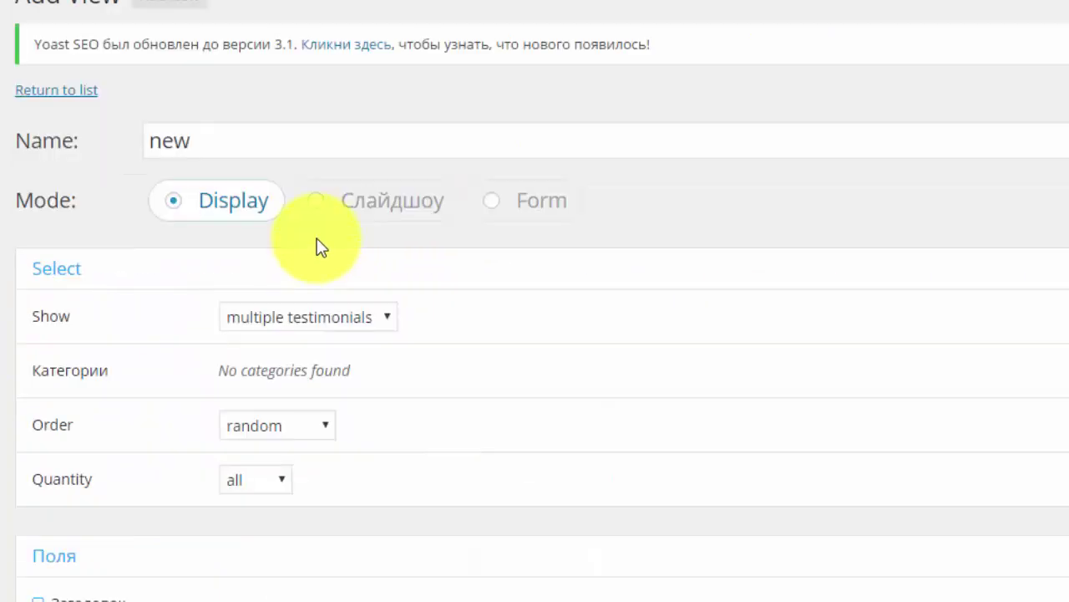
scroll(318, 243, down, 4)
scroll(203, 226, down, 10)
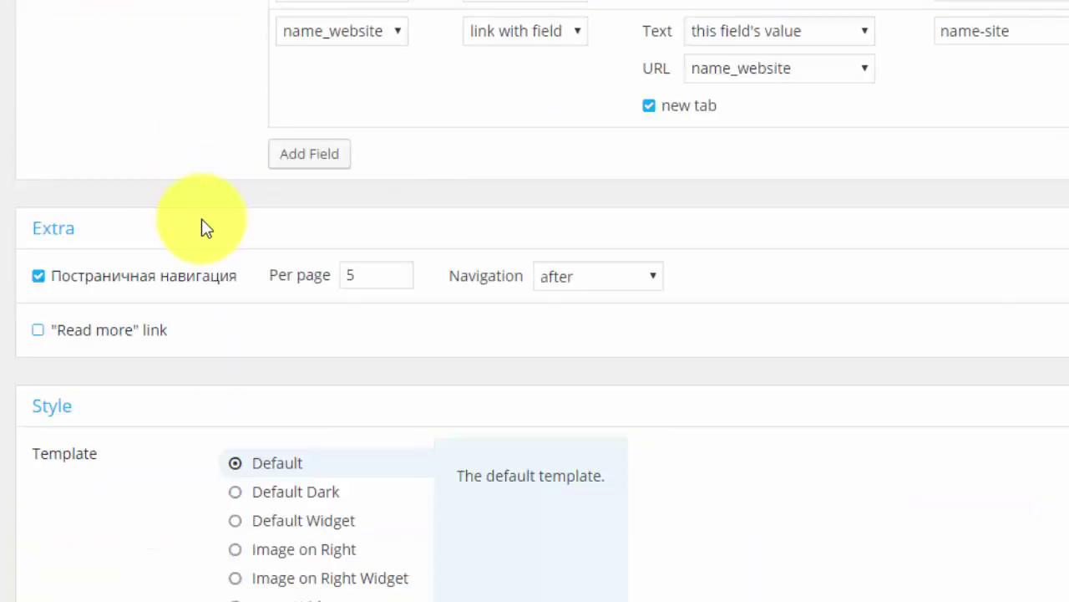
scroll(208, 222, up, 4)
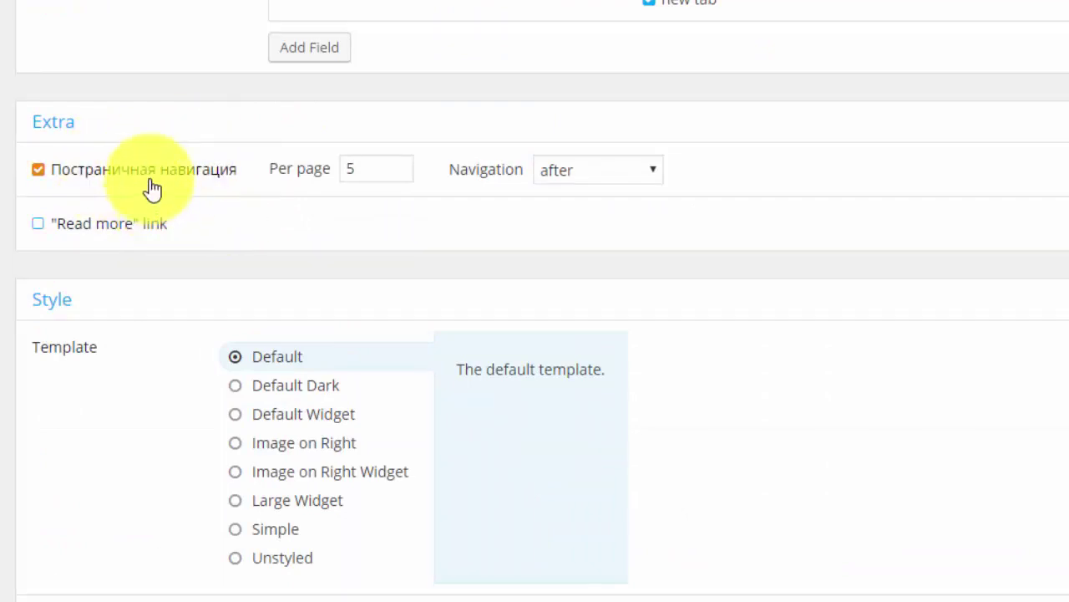
scroll(153, 185, up, 8)
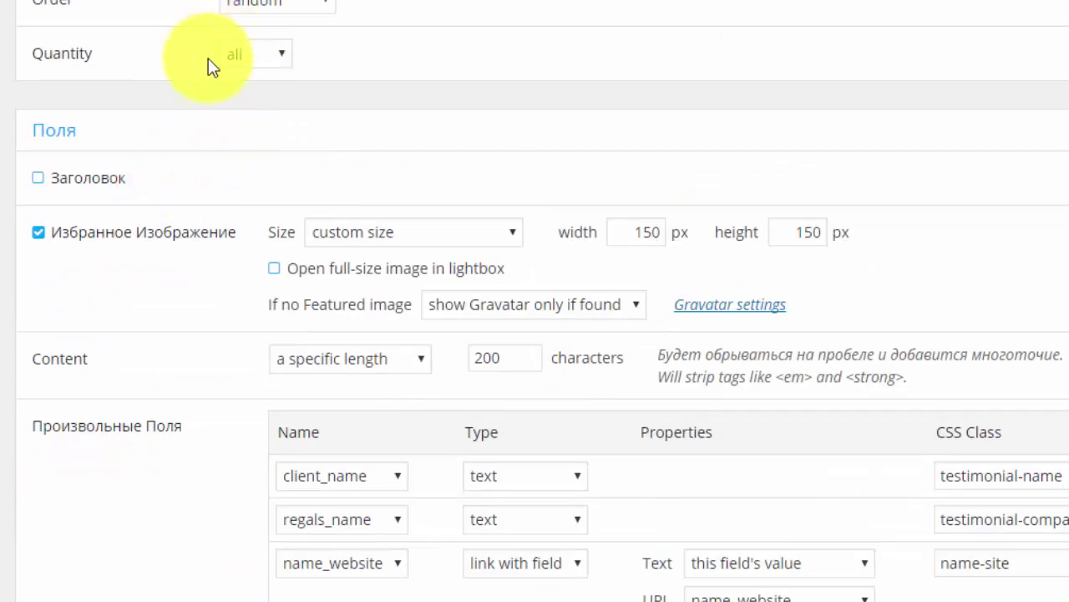
scroll(275, 251, down, 6)
scroll(284, 184, up, 9)
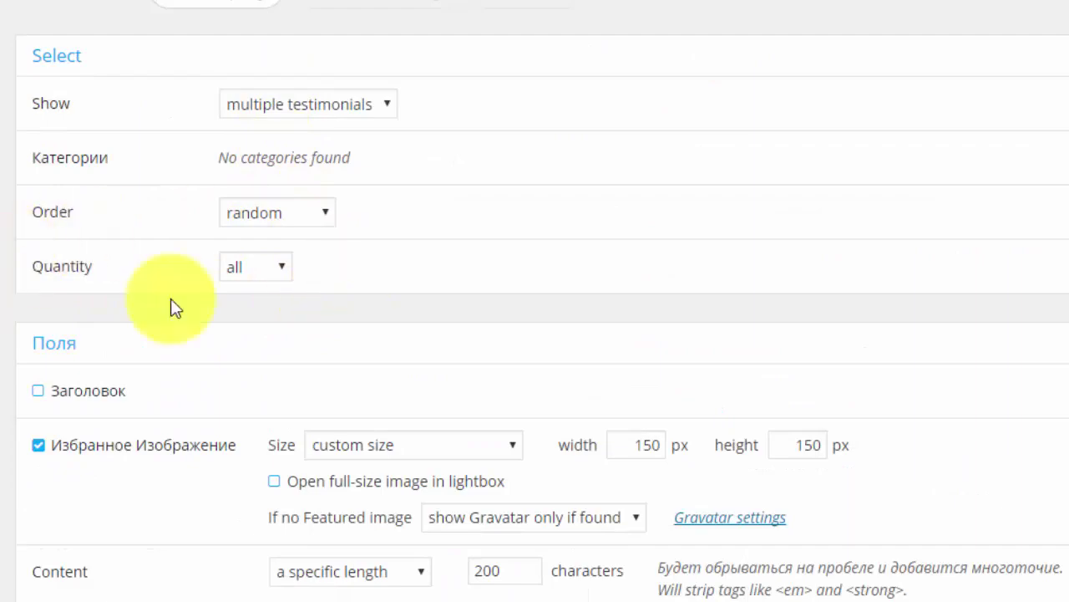
scroll(282, 302, down, 5)
scroll(284, 303, down, 4)
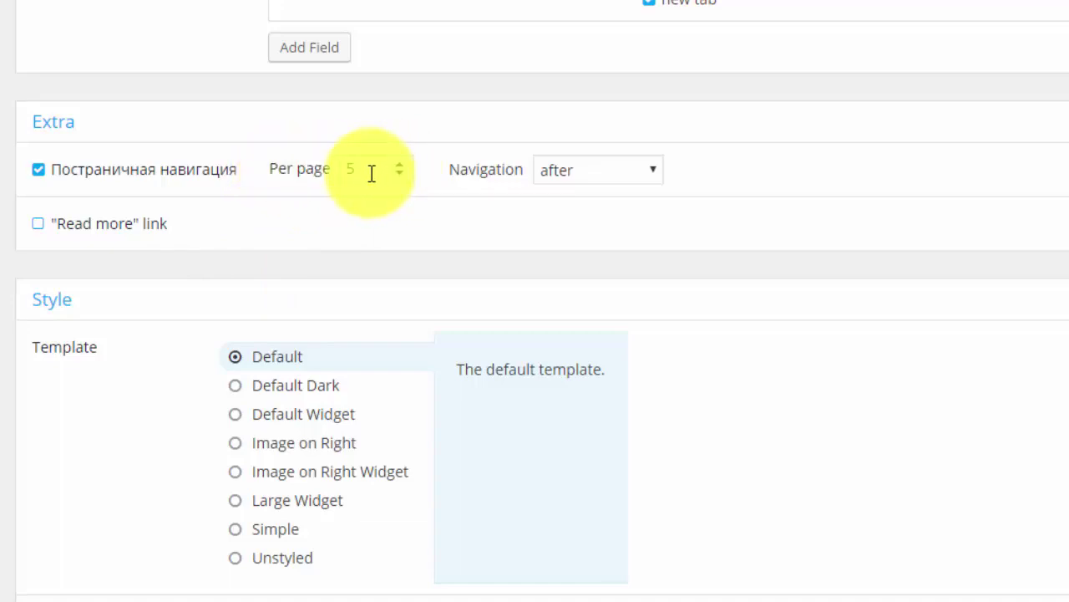
click(623, 172)
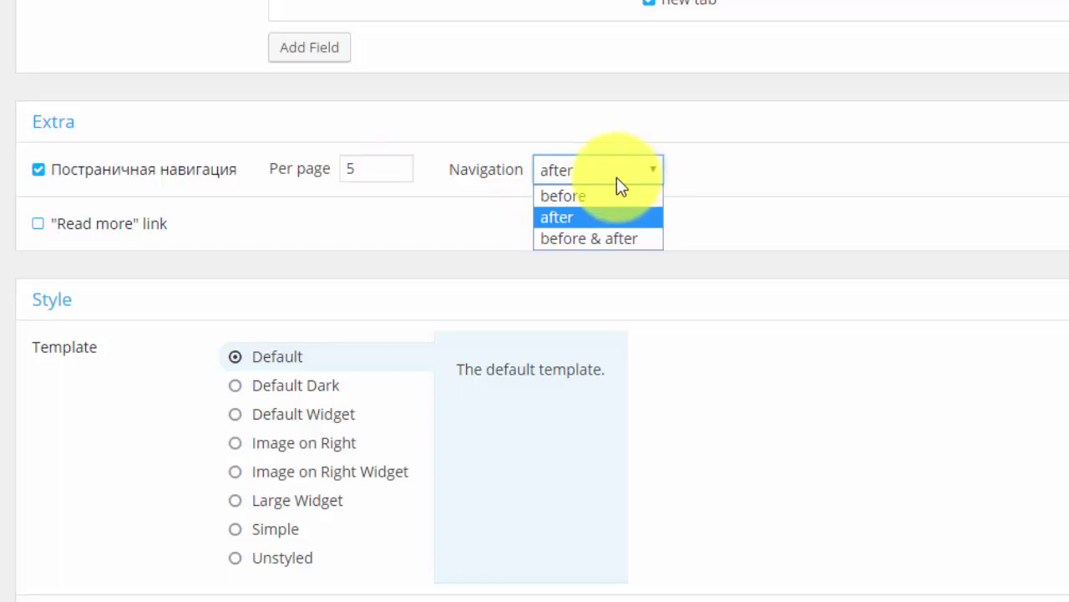
click(585, 220)
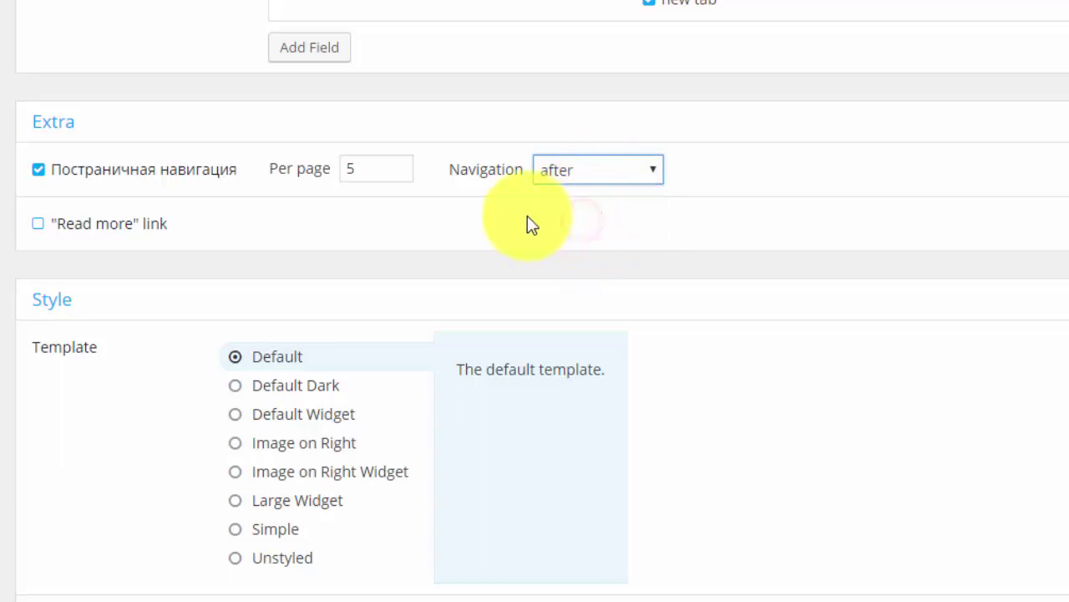
Enable the "Read more" link for the view and keep it pointing to the testimonial.
click(39, 225)
scroll(284, 150, up, 10)
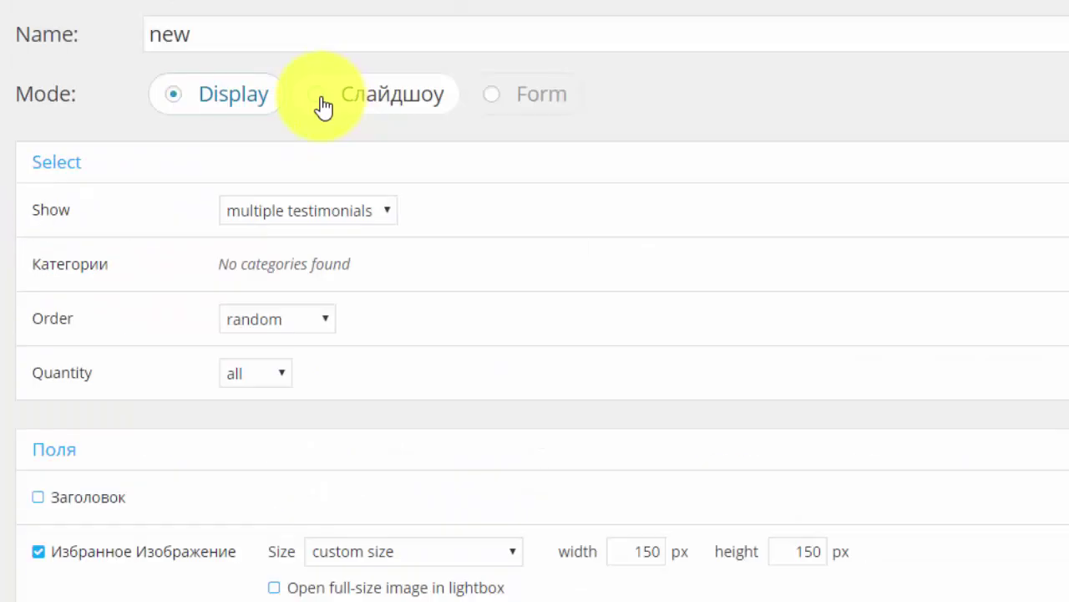
scroll(325, 104, down, 5)
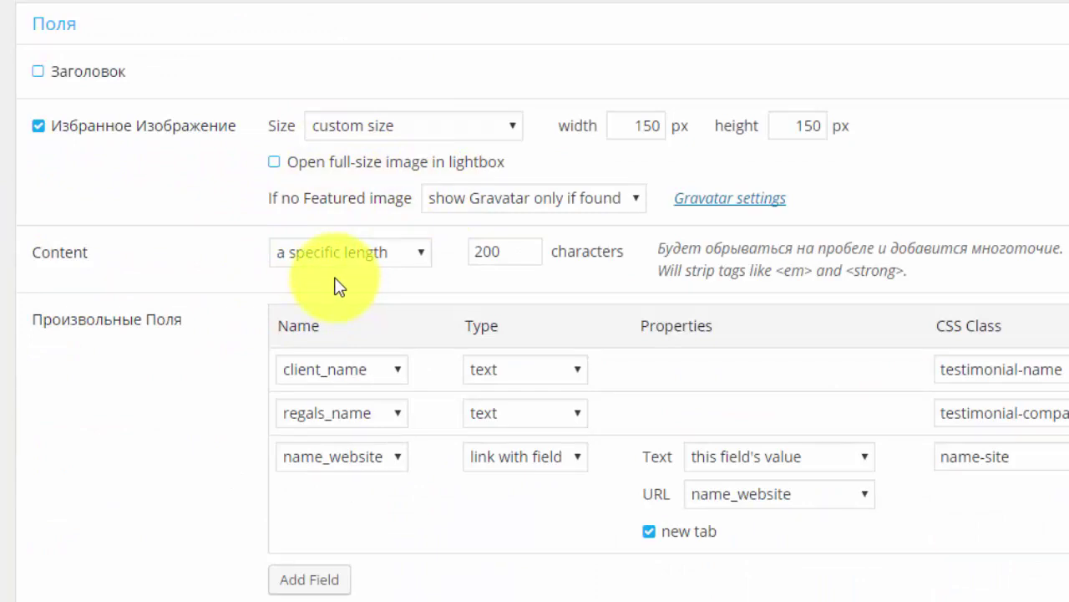
scroll(334, 276, down, 4)
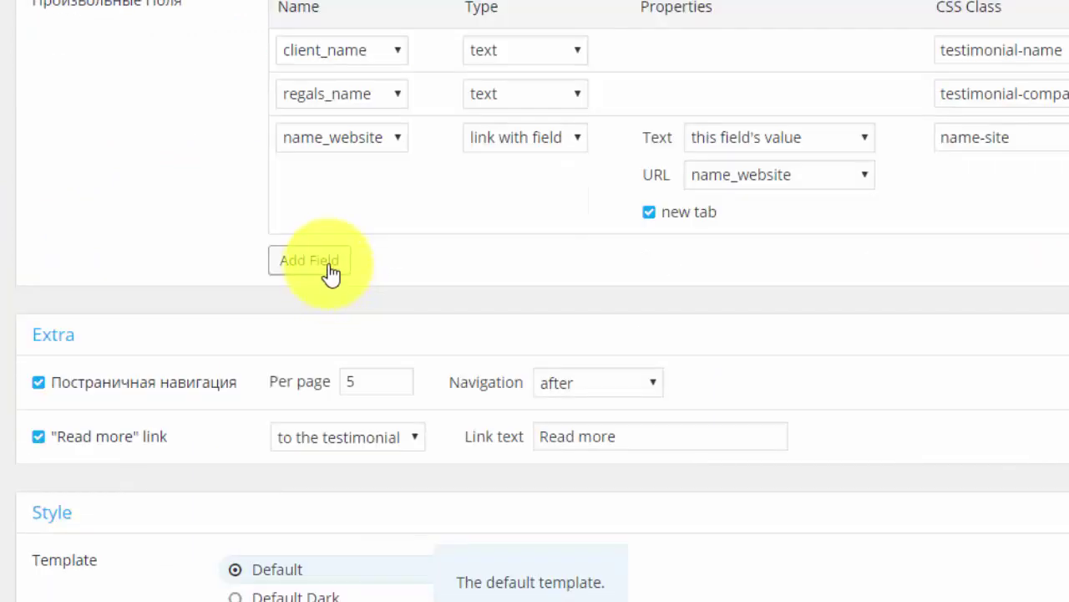
scroll(333, 266, down, 1)
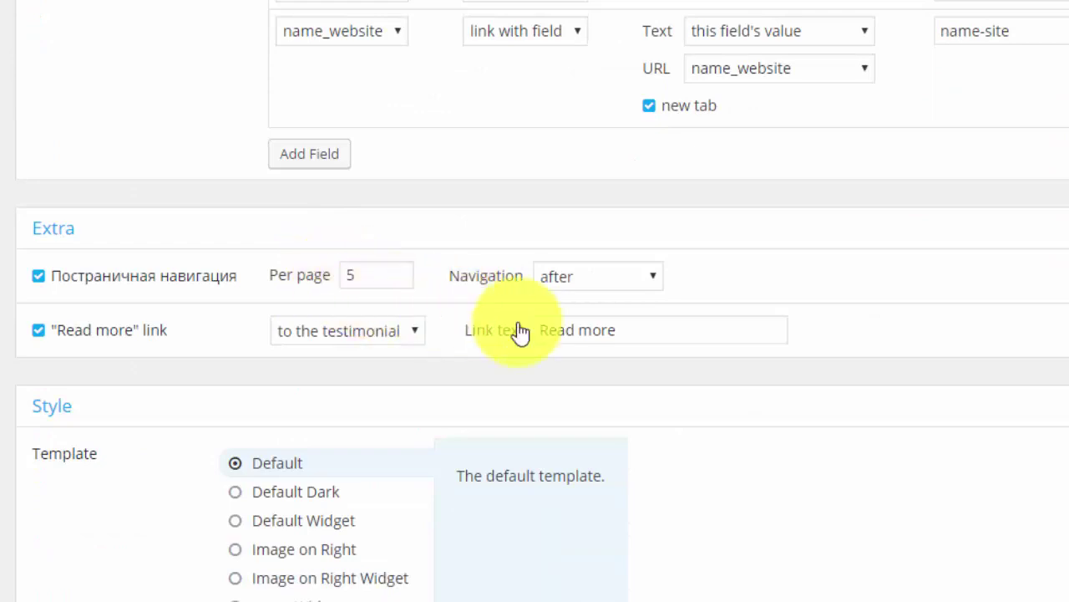
click(415, 330)
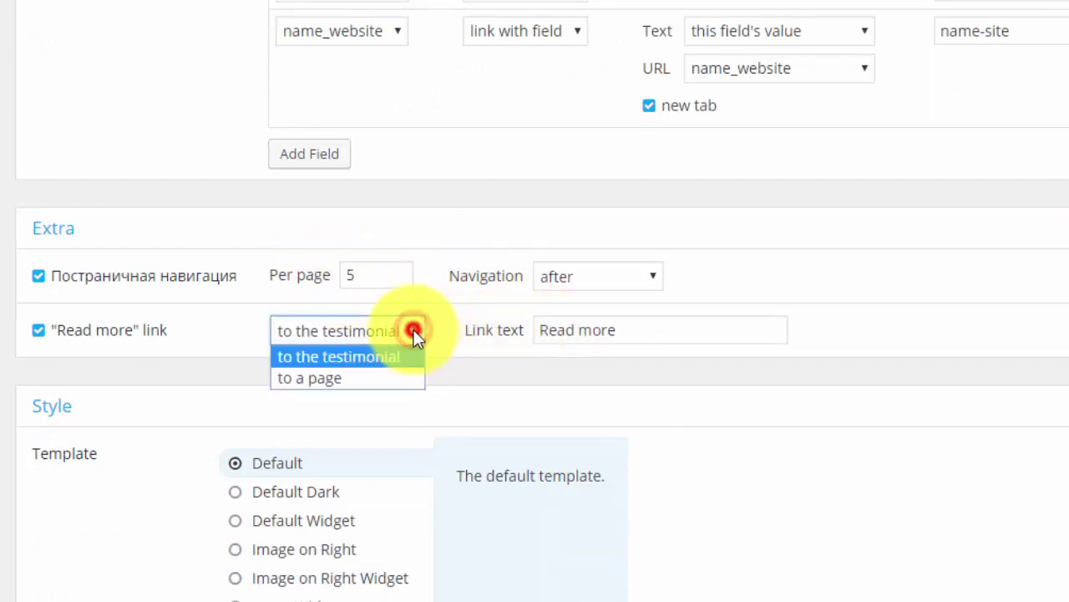
click(415, 330)
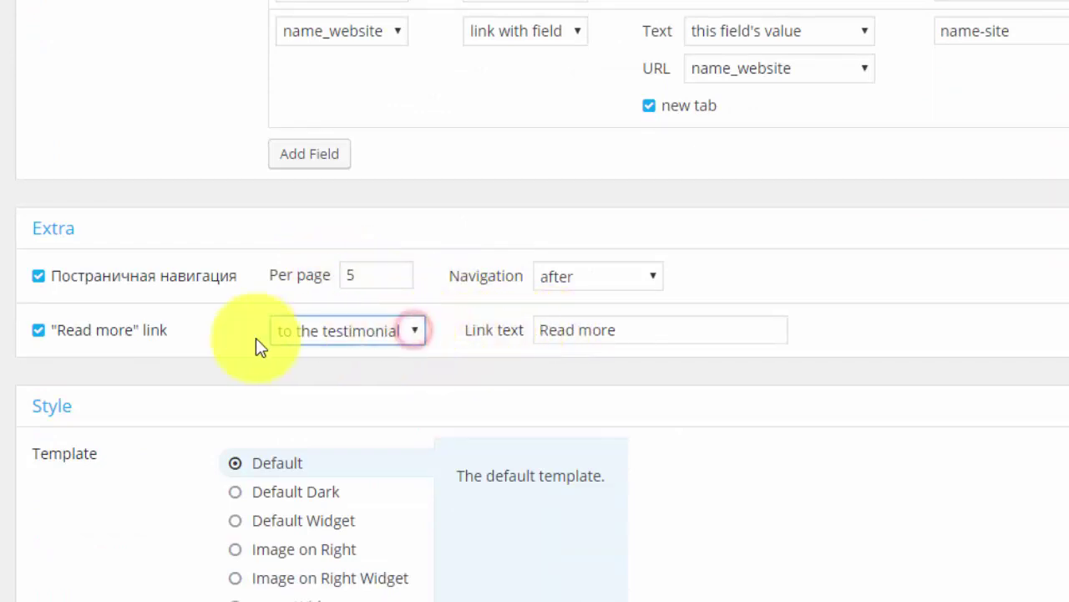
Try the "to a page" target for the "Read more" link and return it to the testimonial.
click(362, 329)
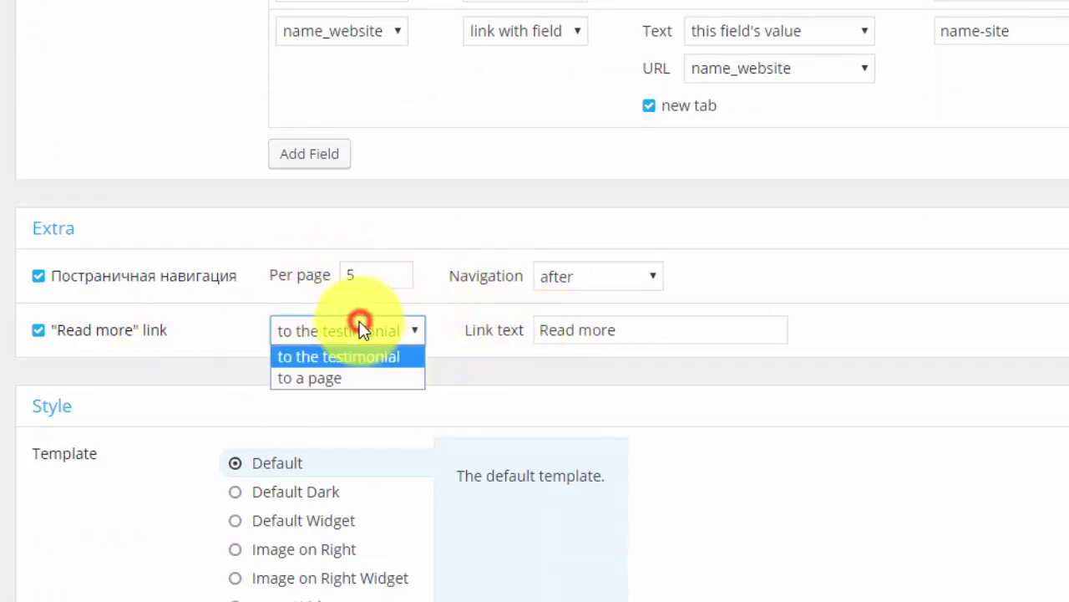
click(330, 379)
click(454, 376)
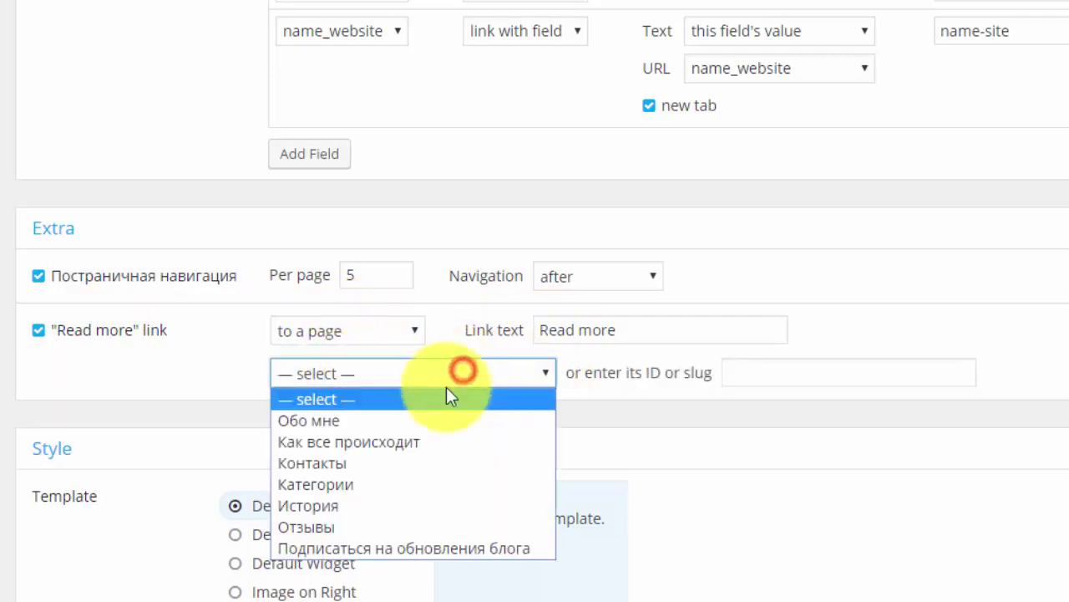
click(467, 373)
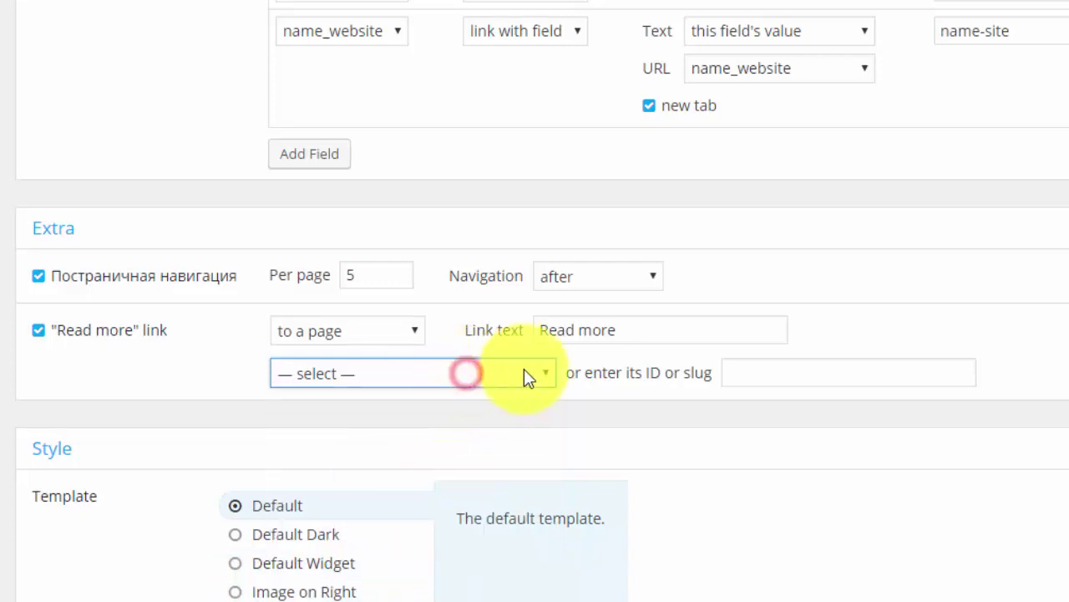
click(384, 326)
click(367, 357)
Set the "Read more" link text to "Подробнее", keep the default style settings and save the view.
triple_click(684, 329)
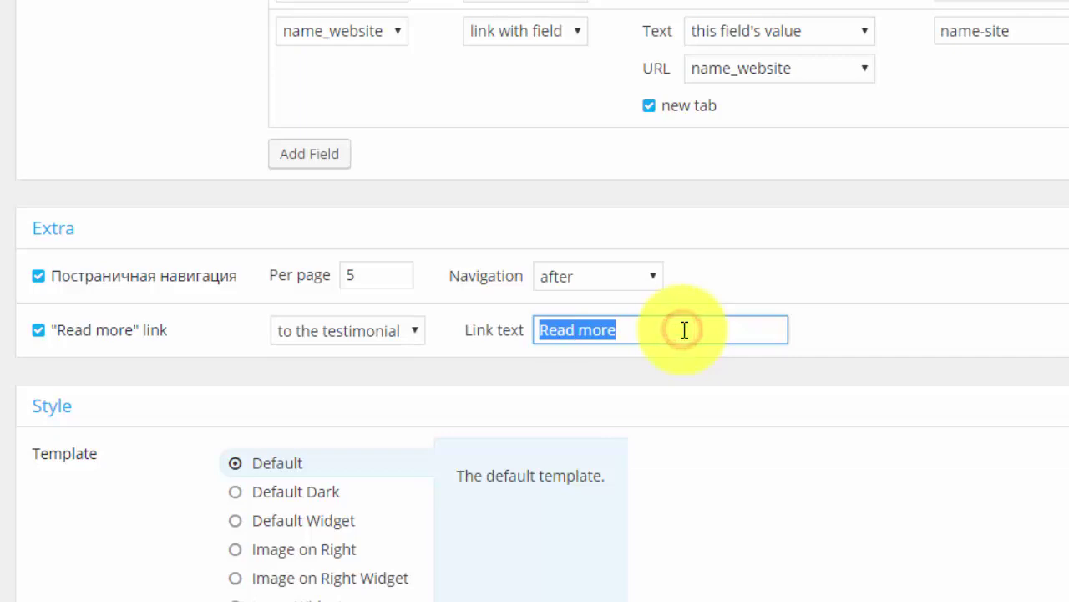
text(G)
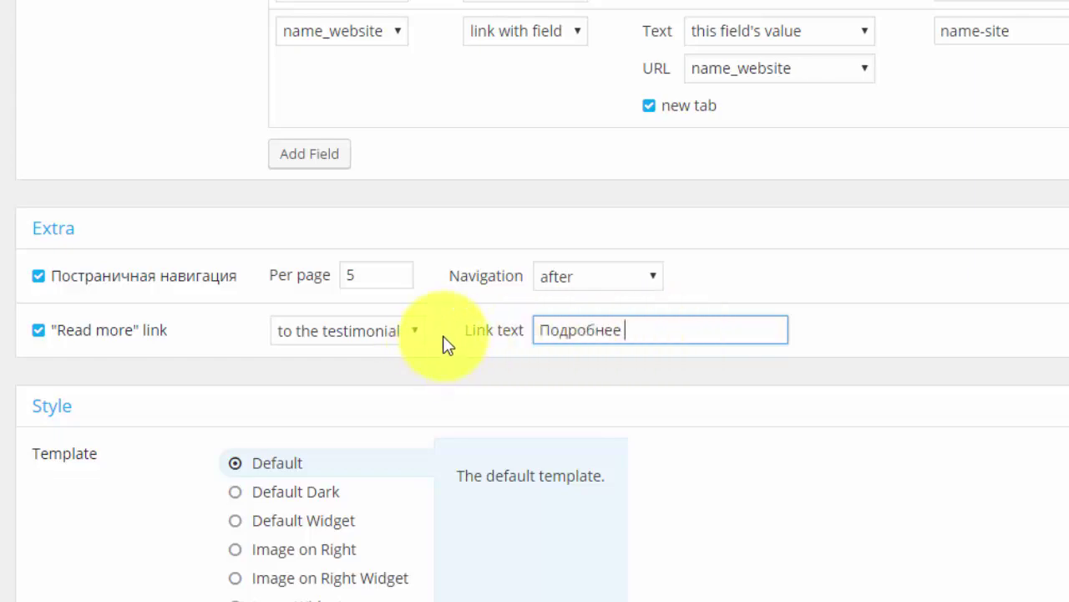
scroll(444, 342, down, 3)
scroll(733, 370, down, 10)
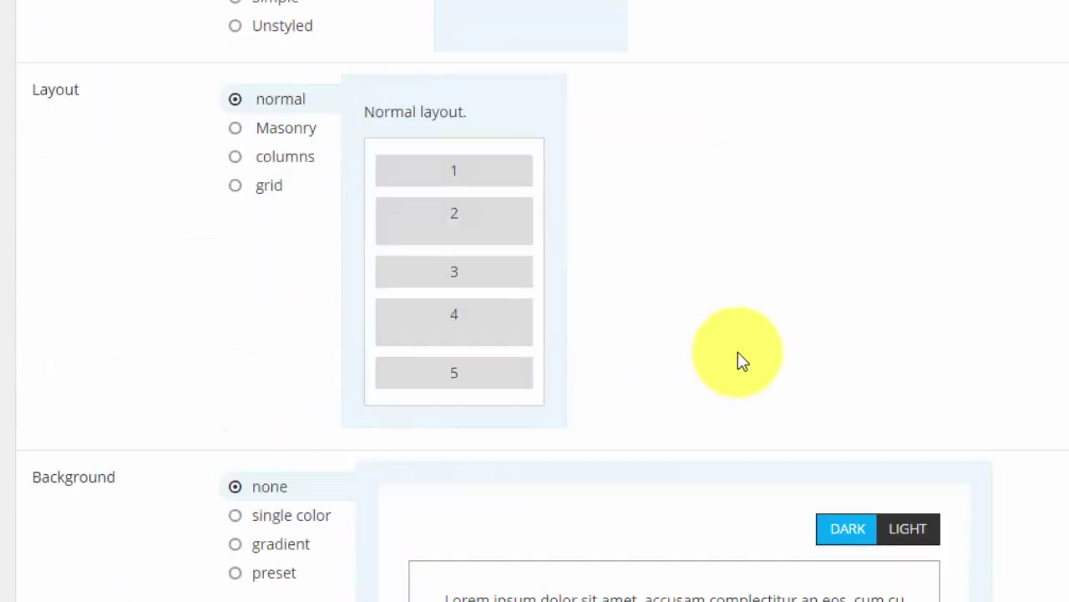
scroll(741, 349, up, 10)
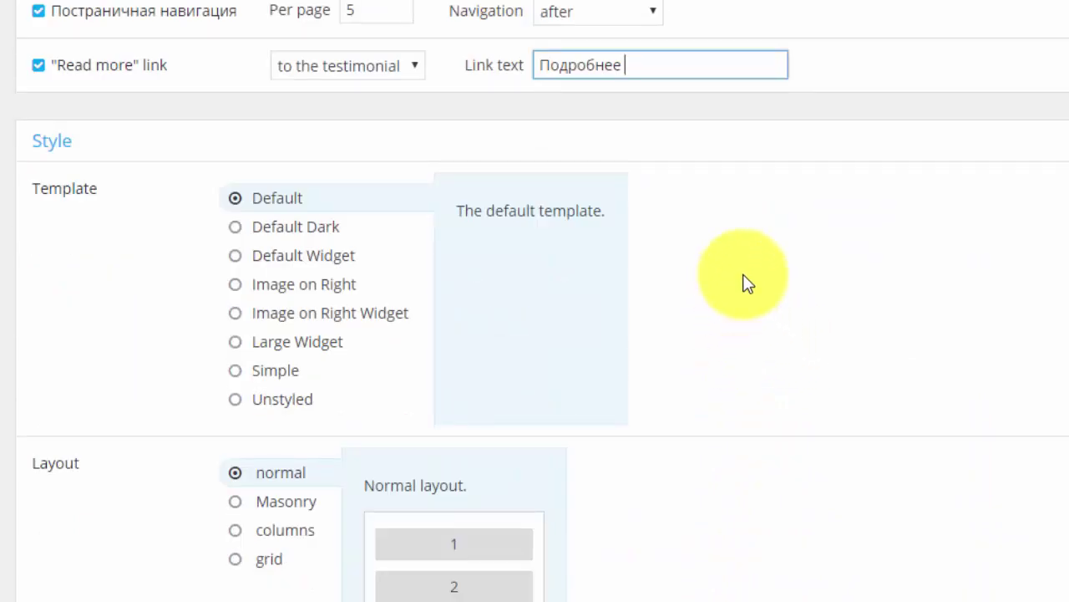
scroll(746, 282, down, 8)
click(96, 594)
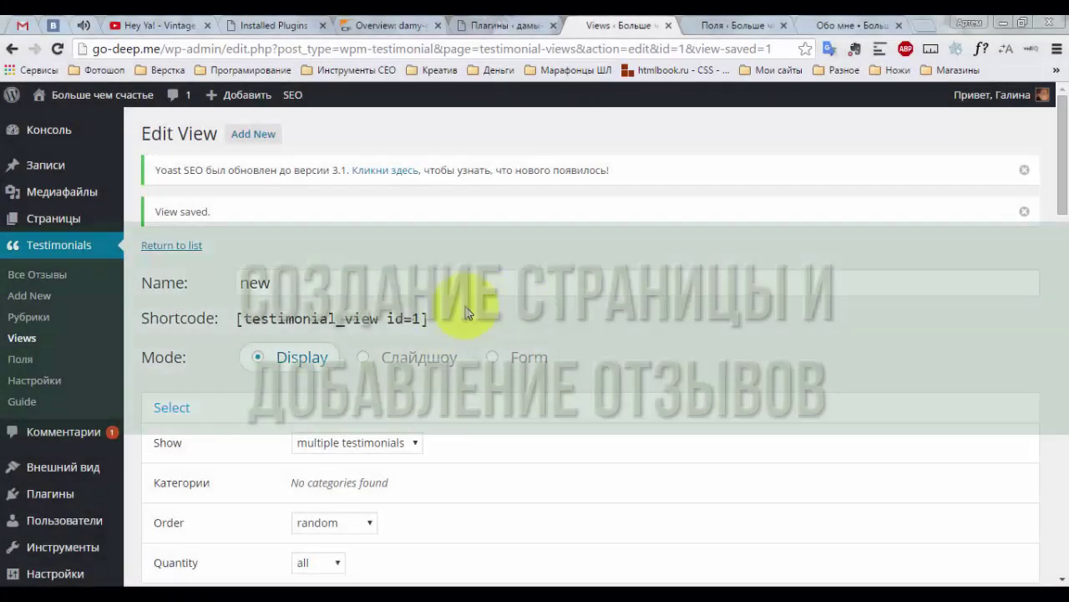
Rename the view as "Отзывы на странице" and save it.
drag(435, 235, 232, 234)
drag(318, 326, 254, 332)
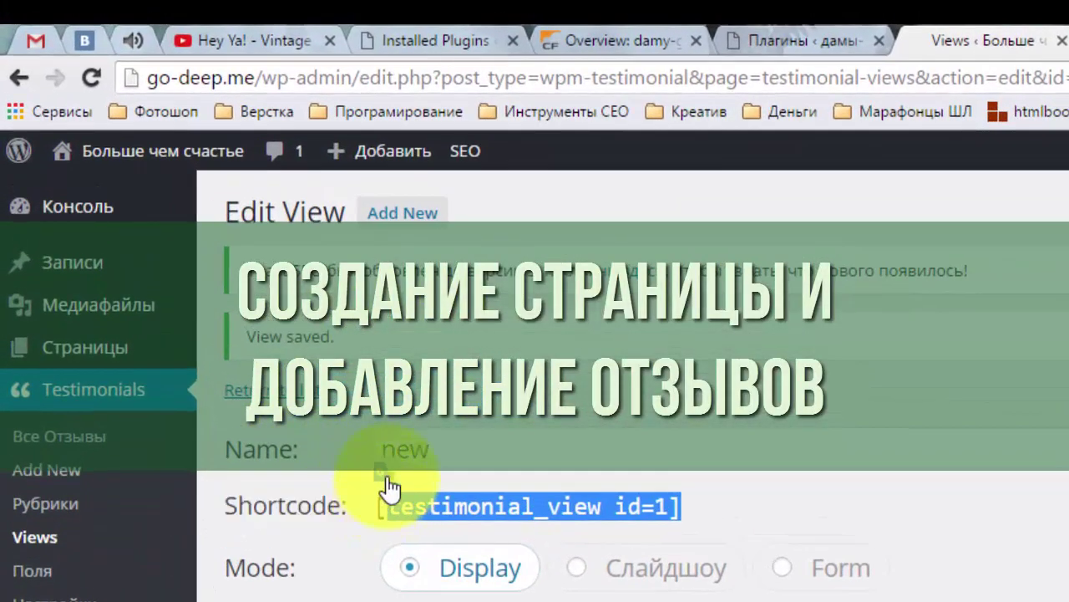
click(273, 292)
drag(457, 440, 359, 439)
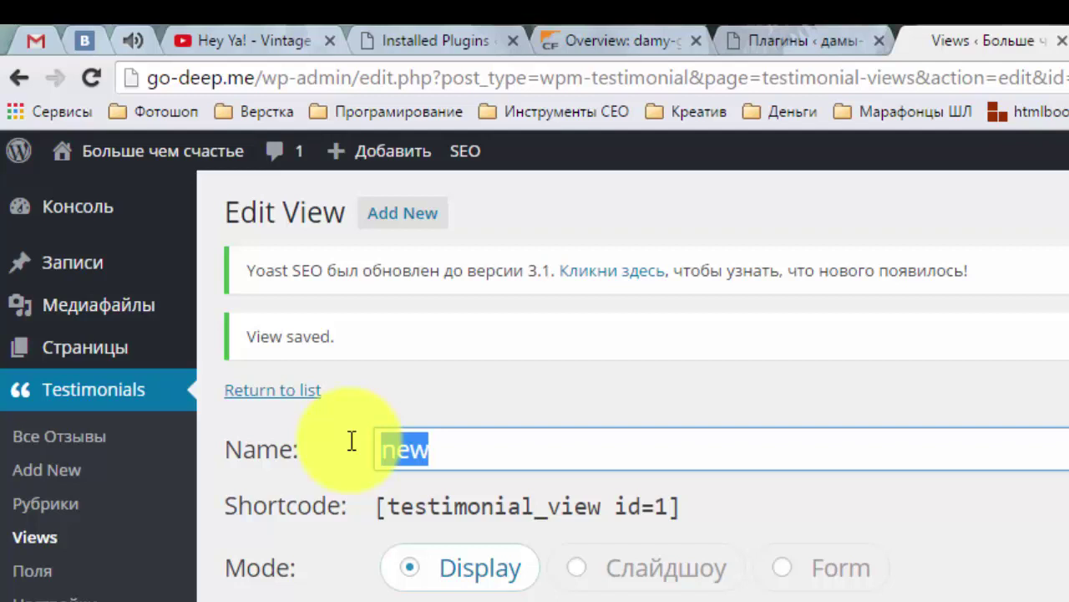
text(Отзывы)
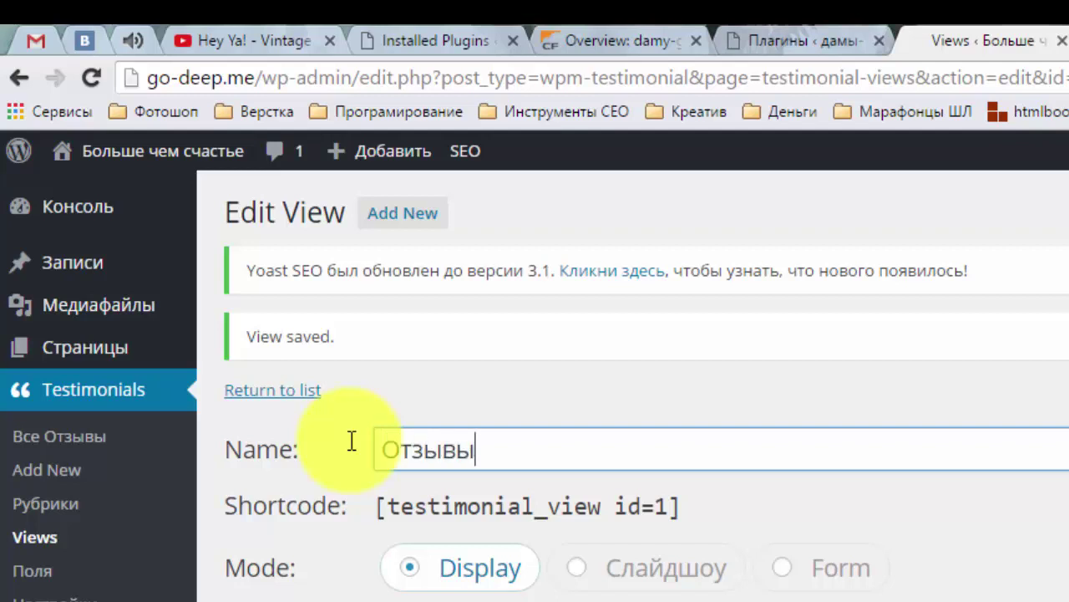
text( на страниц)
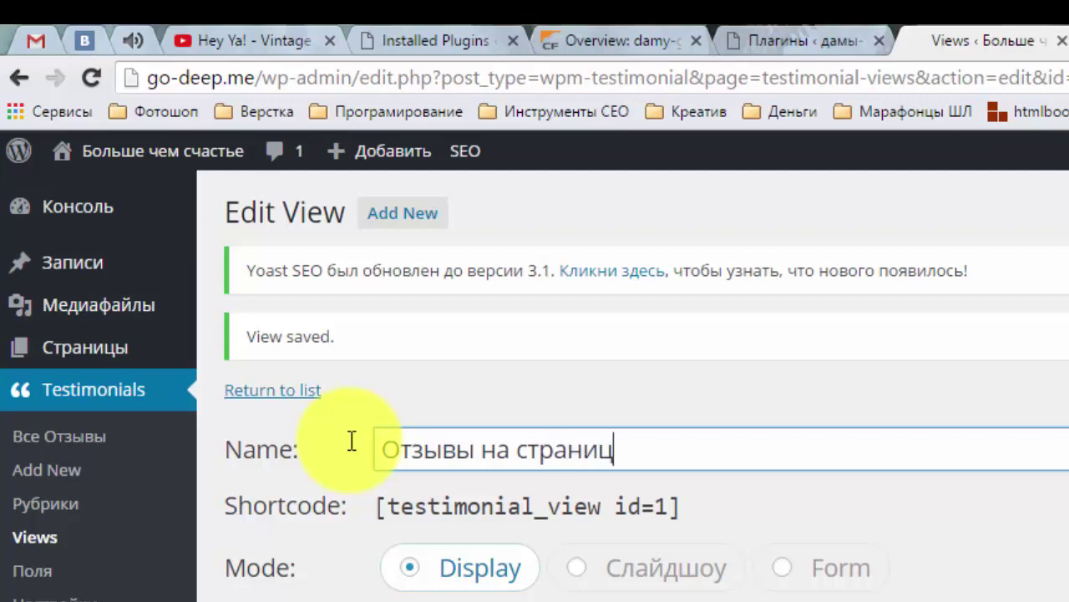
text(е)
scroll(938, 565, down, 10)
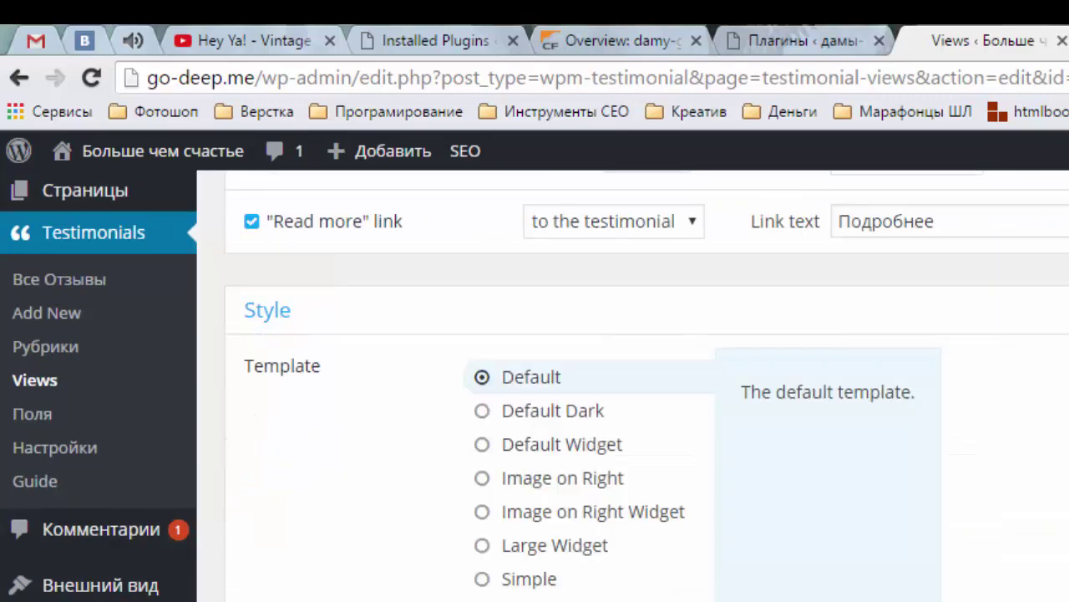
scroll(647, 385, down, 8)
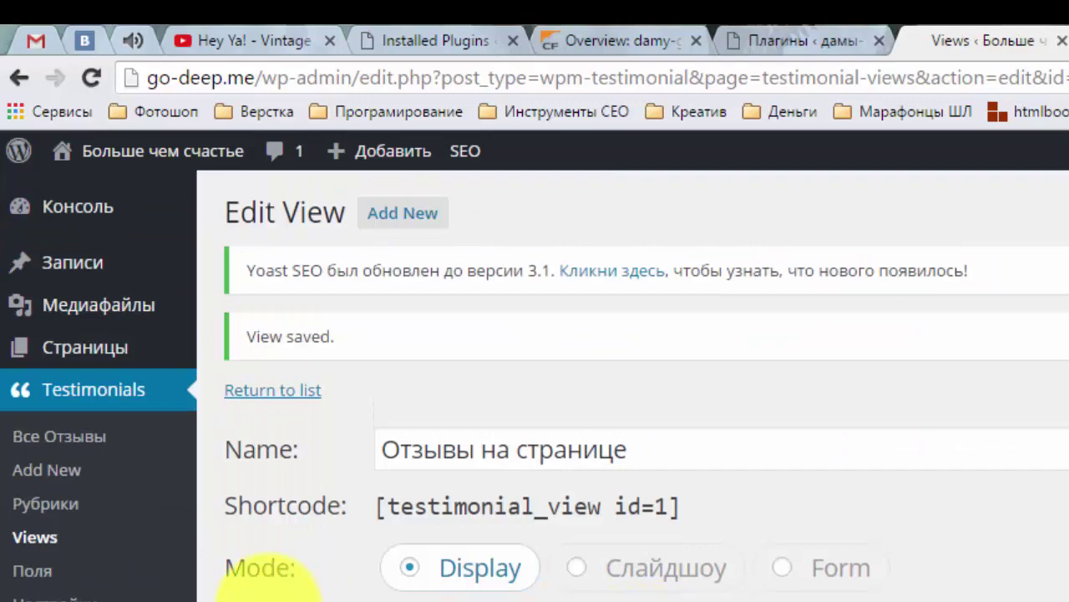
Open the list of testimonial views and examine the shortcode and mode of "Отзывы на странице".
middle_click(34, 571)
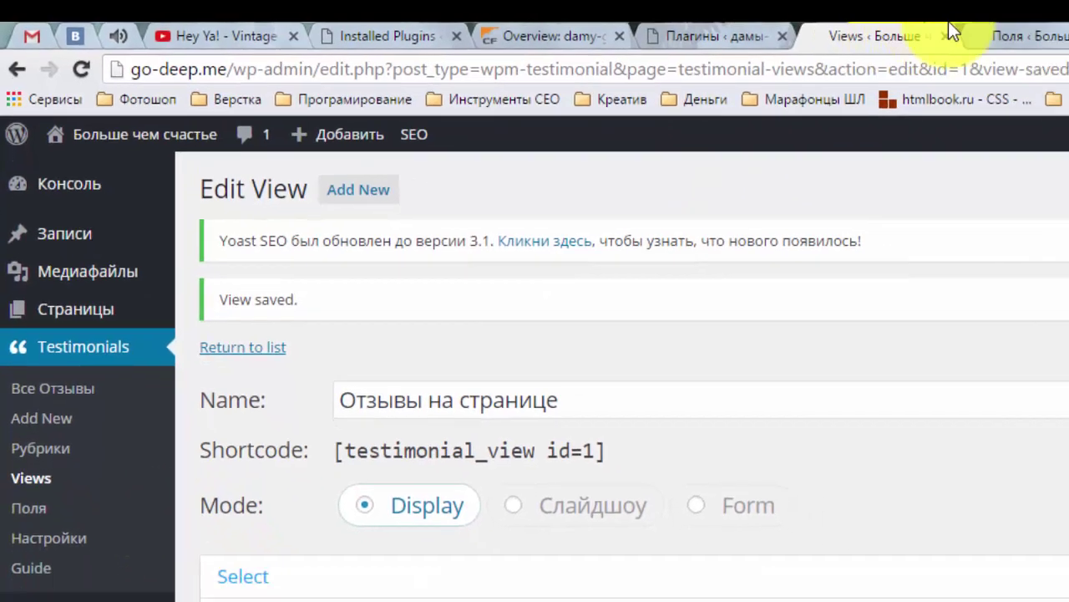
click(961, 29)
key(ctrl+shift+Tab)
click(21, 351)
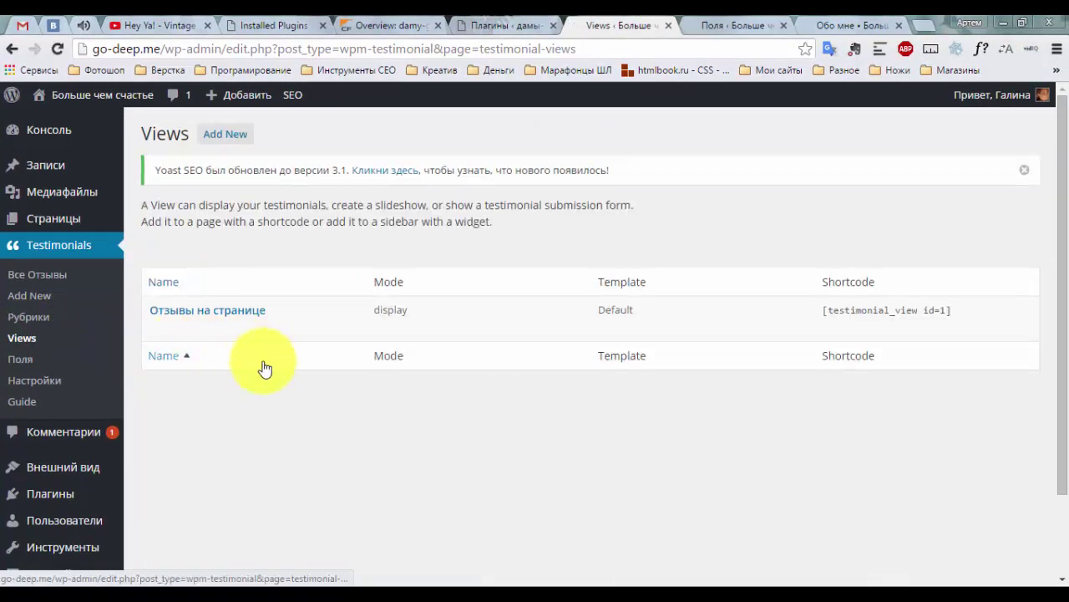
mouse_move(203, 342)
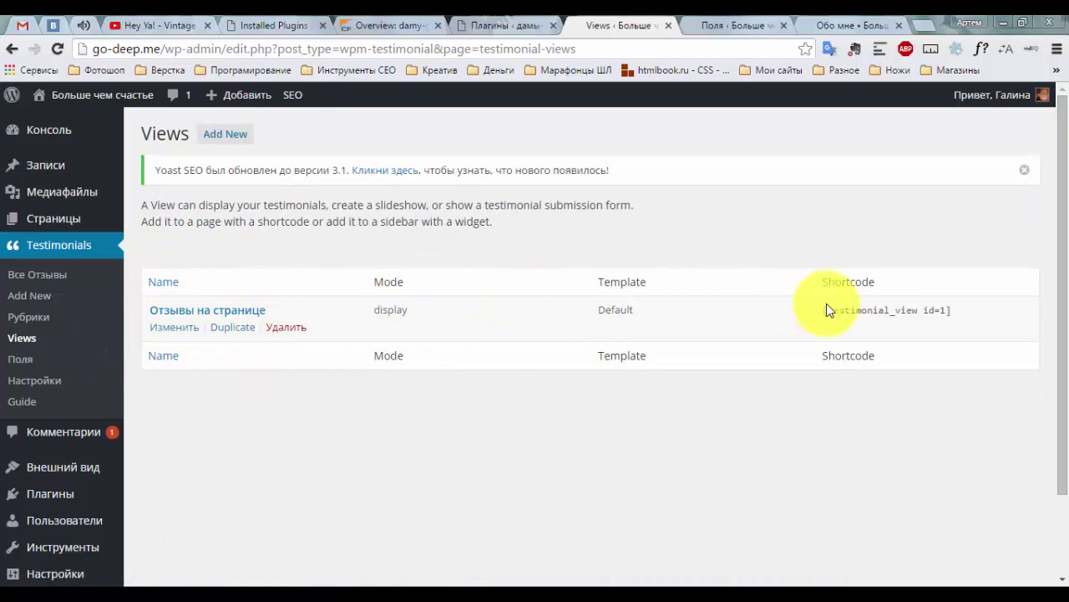
drag(960, 313, 807, 311)
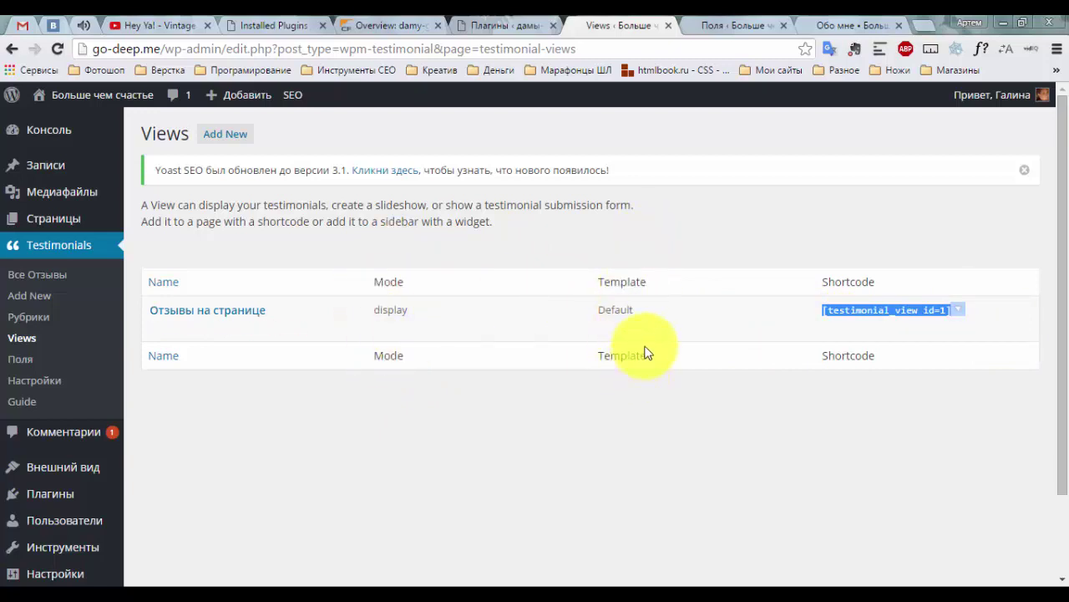
double_click(393, 349)
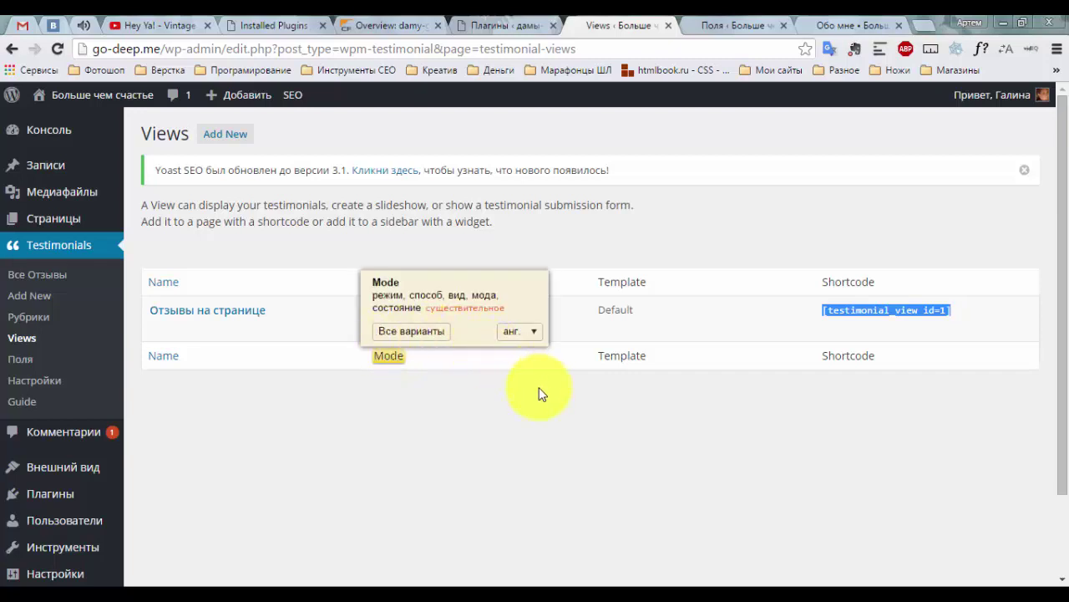
click(491, 430)
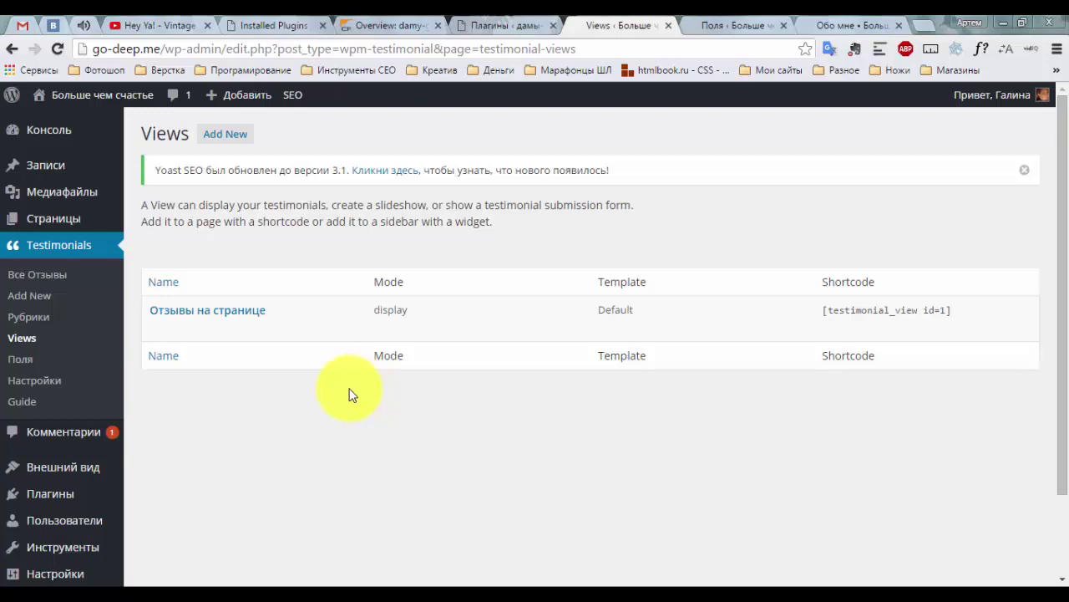
Create a new page titled "Отзывы" and keep its template as Базовый шаблон.
mouse_move(100, 219)
click(173, 242)
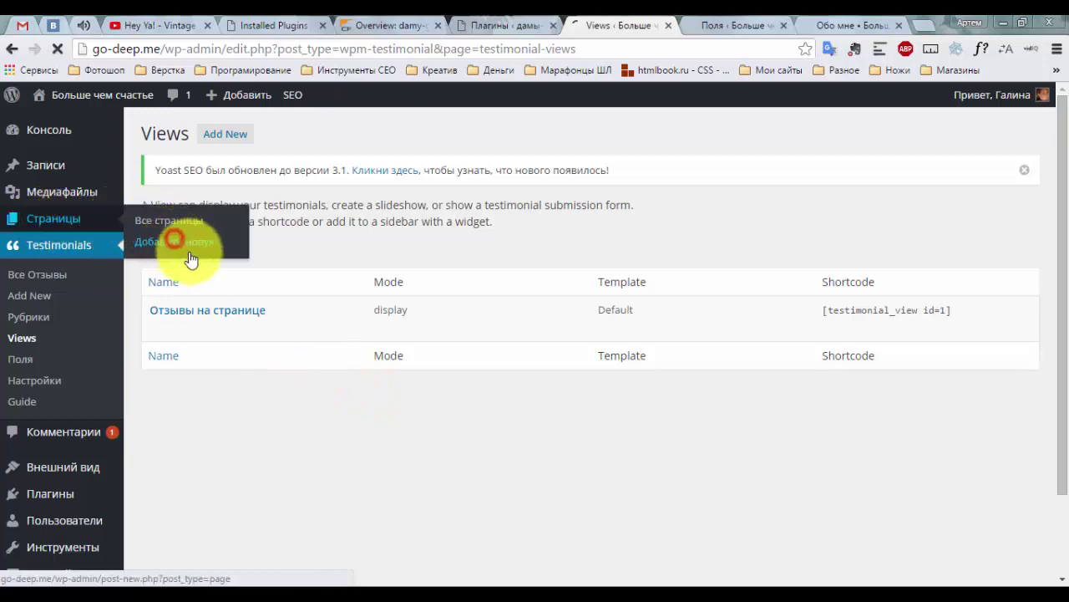
text(Отзывы)
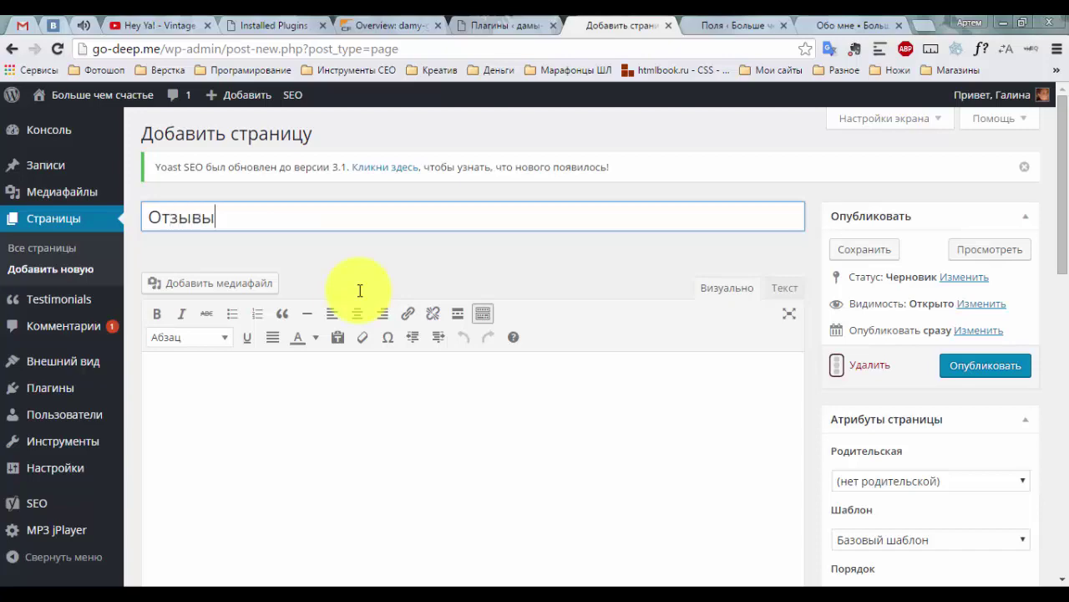
scroll(662, 368, down, 3)
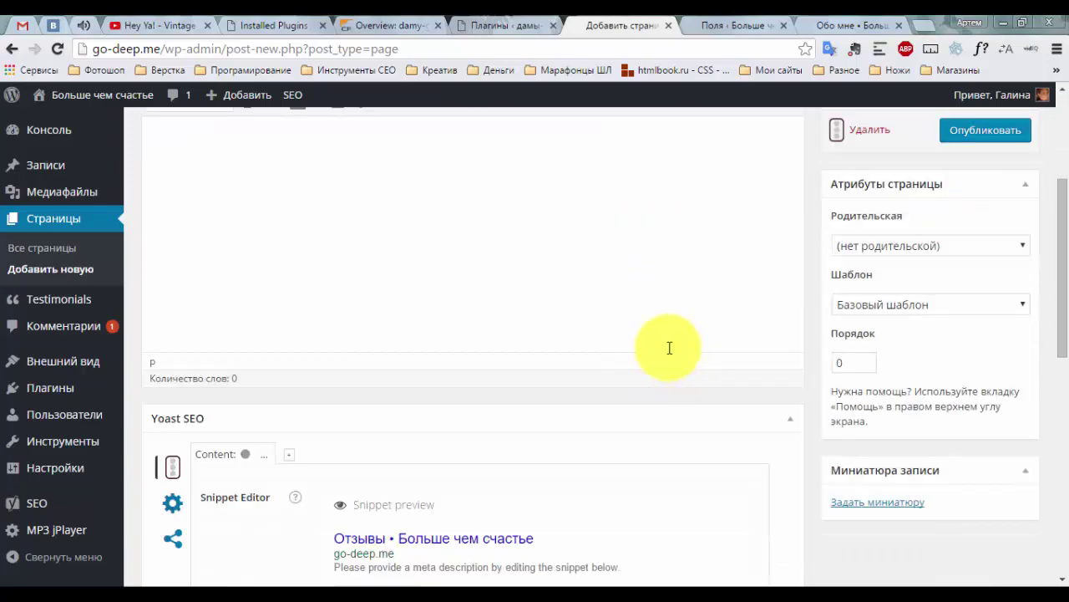
scroll(668, 351, up, 3)
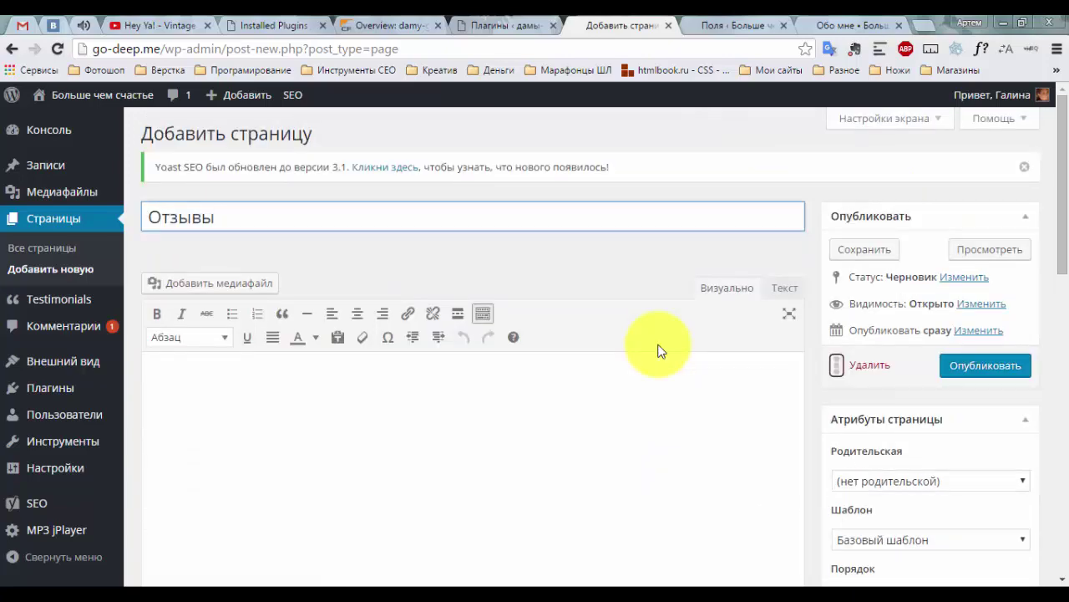
click(942, 541)
scroll(583, 382, down, 1)
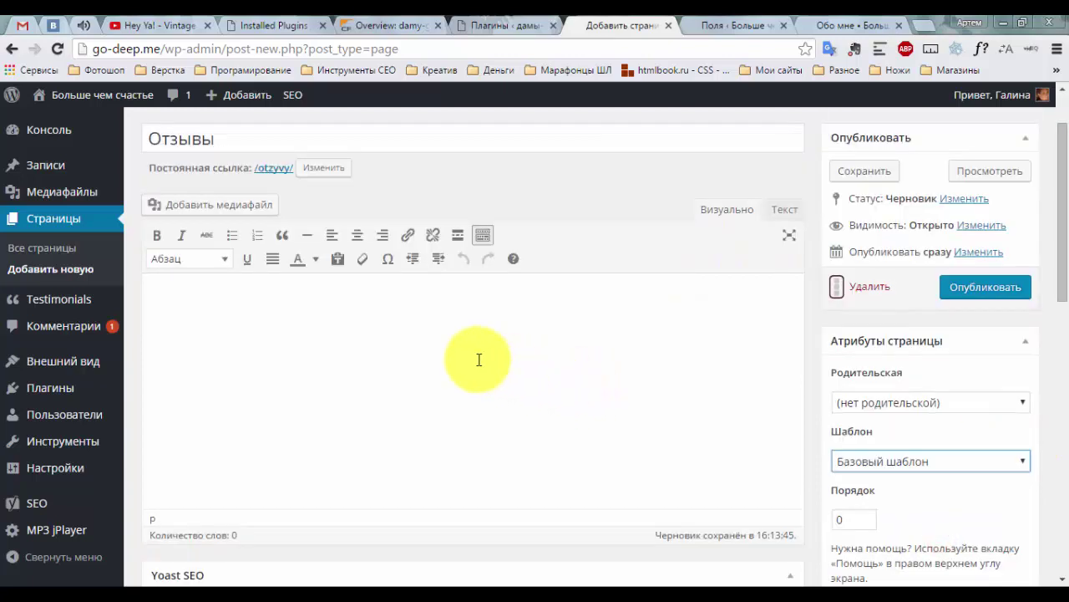
Copy the shortcode [testimonial_view id=1] from the views list into the body of the "Отзывы" page and publish the page.
key(ctrl+Tab)
key(alt+Left)
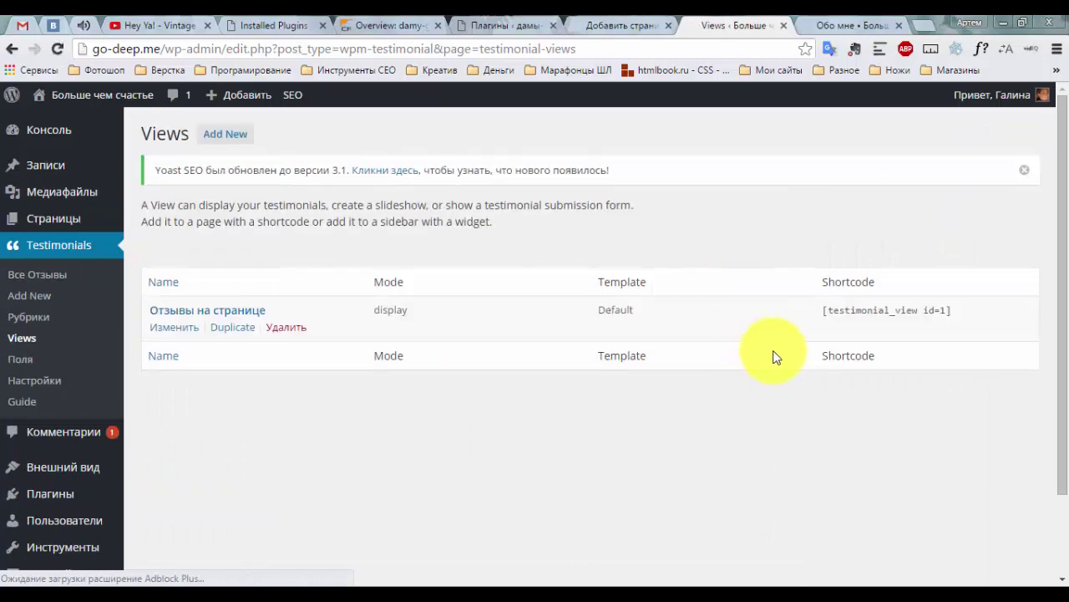
drag(952, 306, 826, 309)
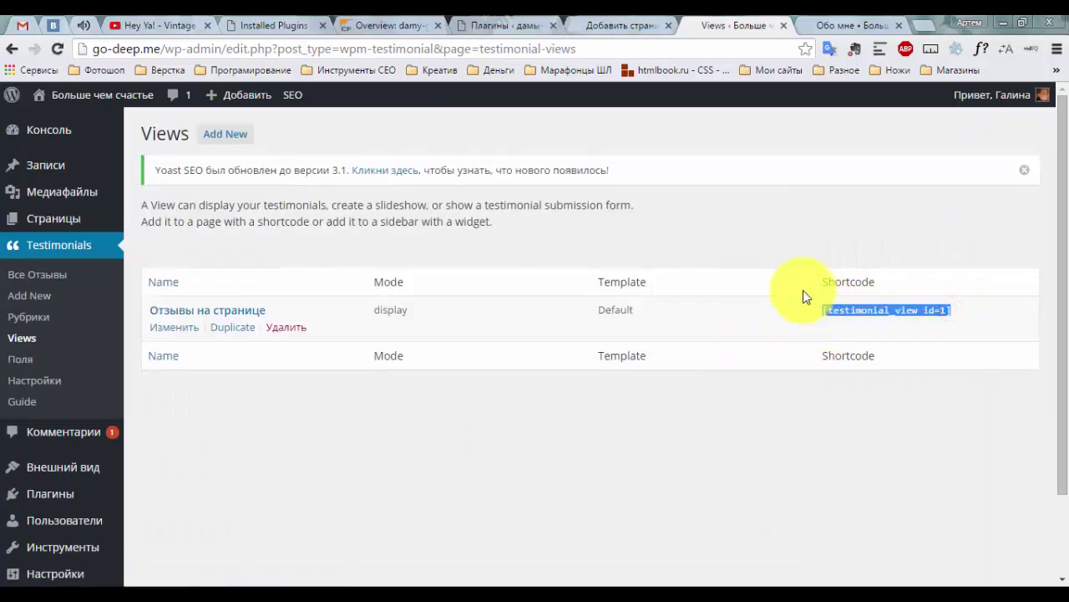
key(ctrl+c)
click(608, 23)
key(ctrl+v)
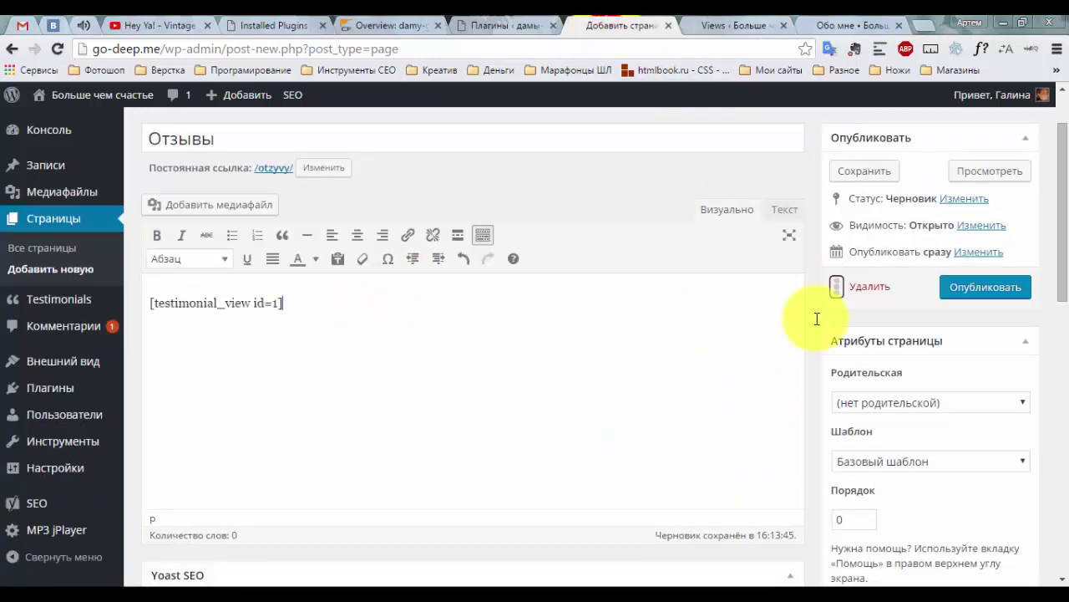
click(995, 286)
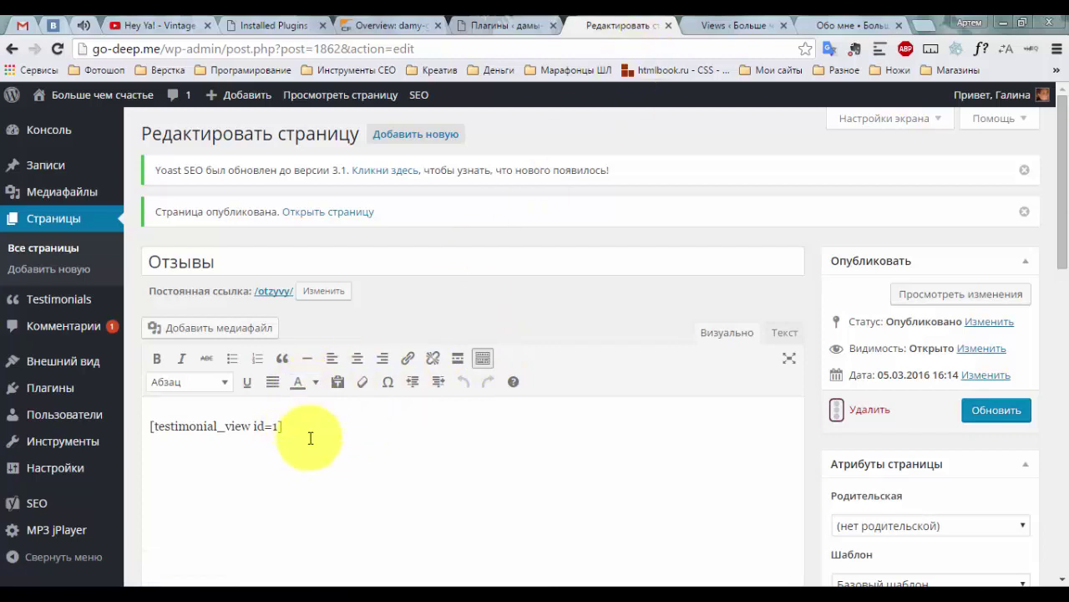
Add the newest "Отзывы" page to the site's Главное меню and save the menu.
mouse_move(71, 363)
click(150, 426)
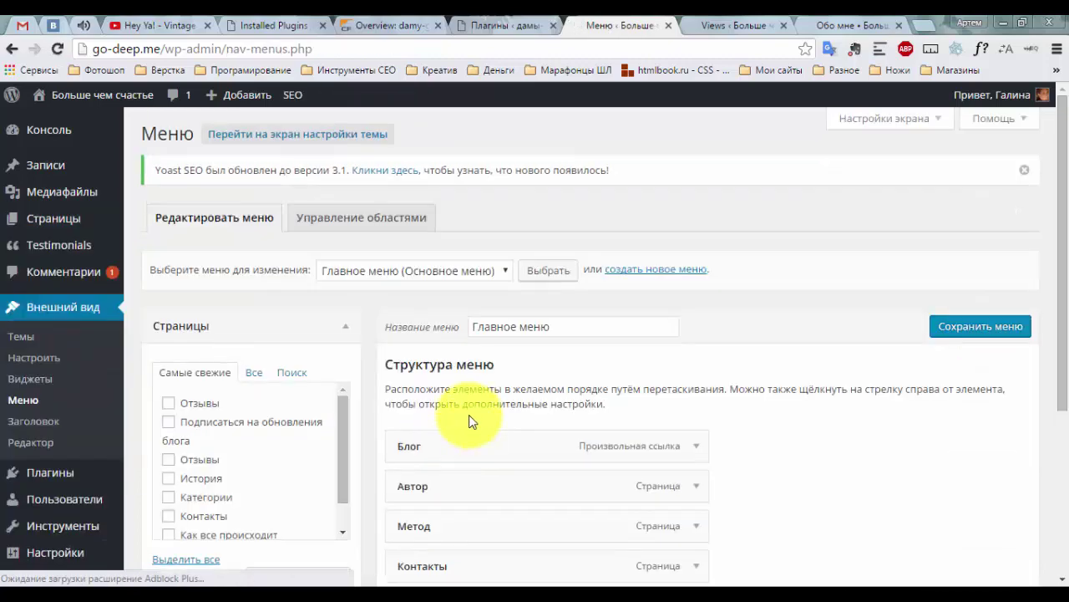
scroll(404, 377, down, 3)
click(169, 168)
click(305, 342)
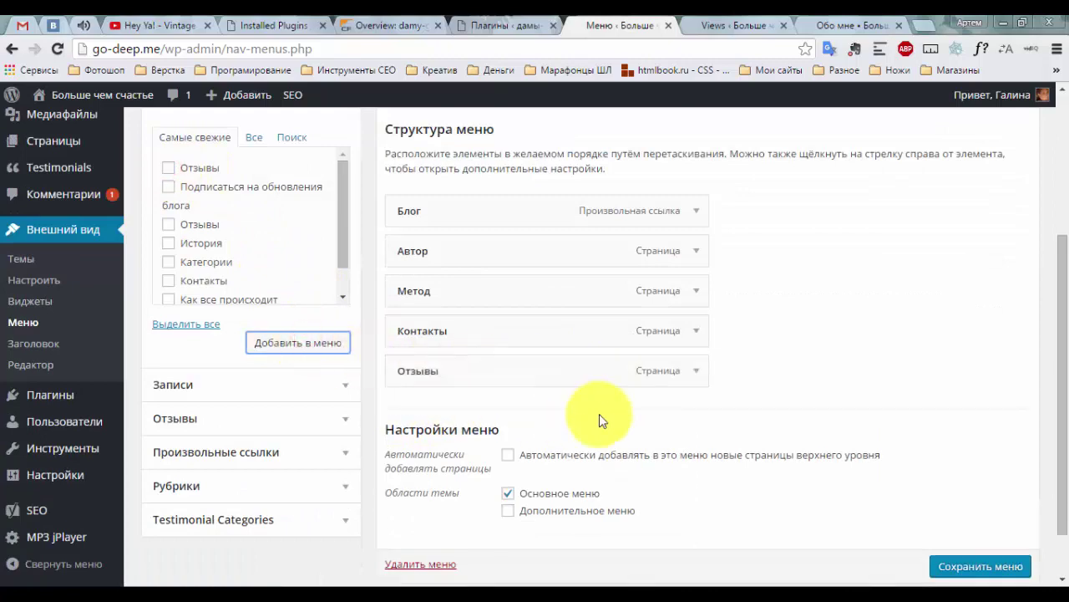
click(961, 565)
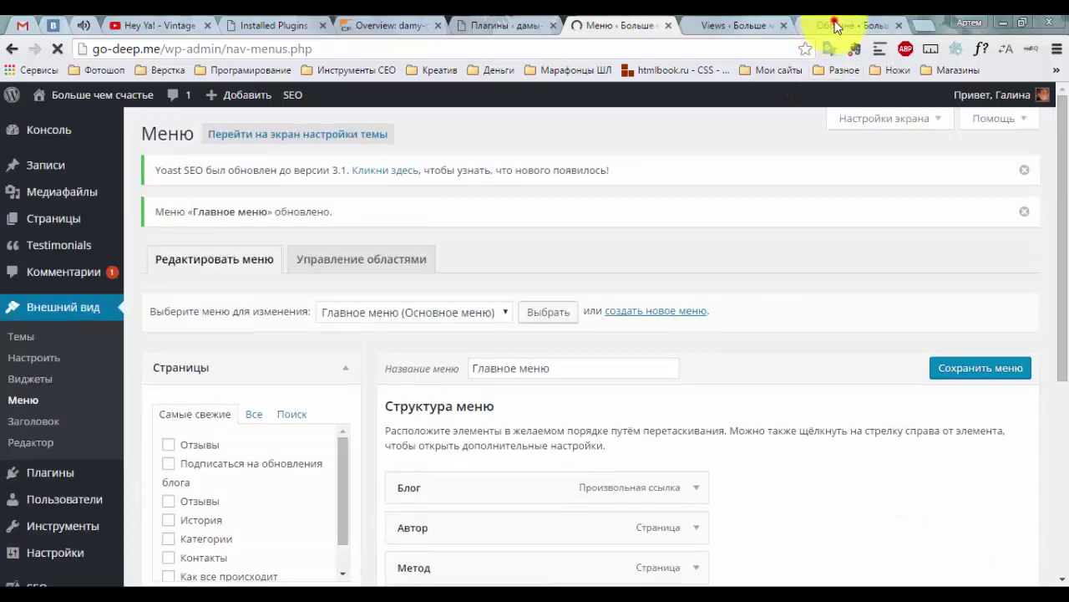
Reload the site's front end and open the "Отзывы" page from its navigation menu.
click(852, 25)
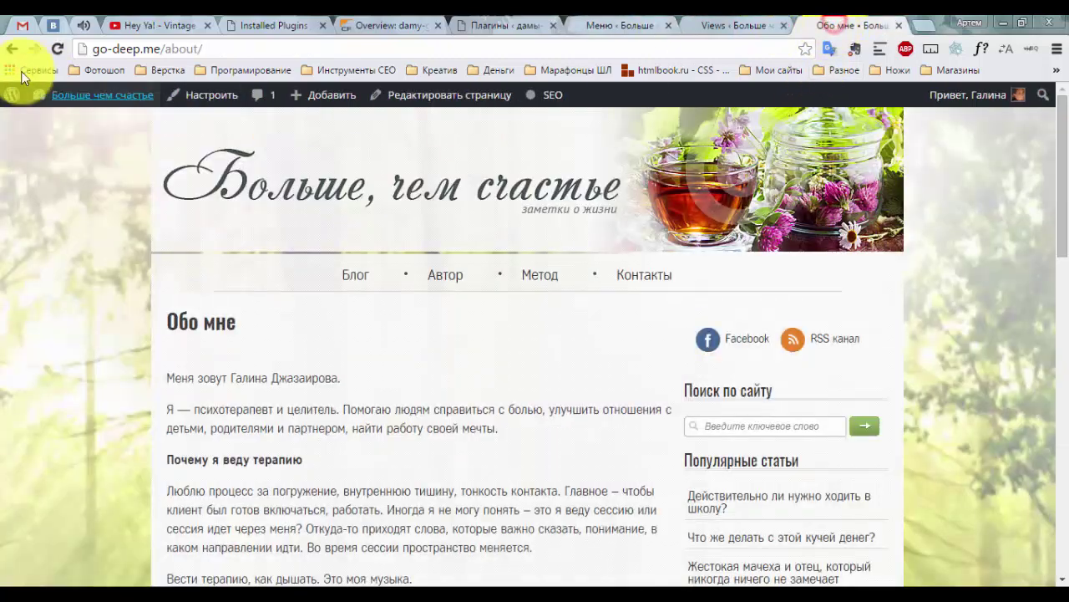
click(58, 49)
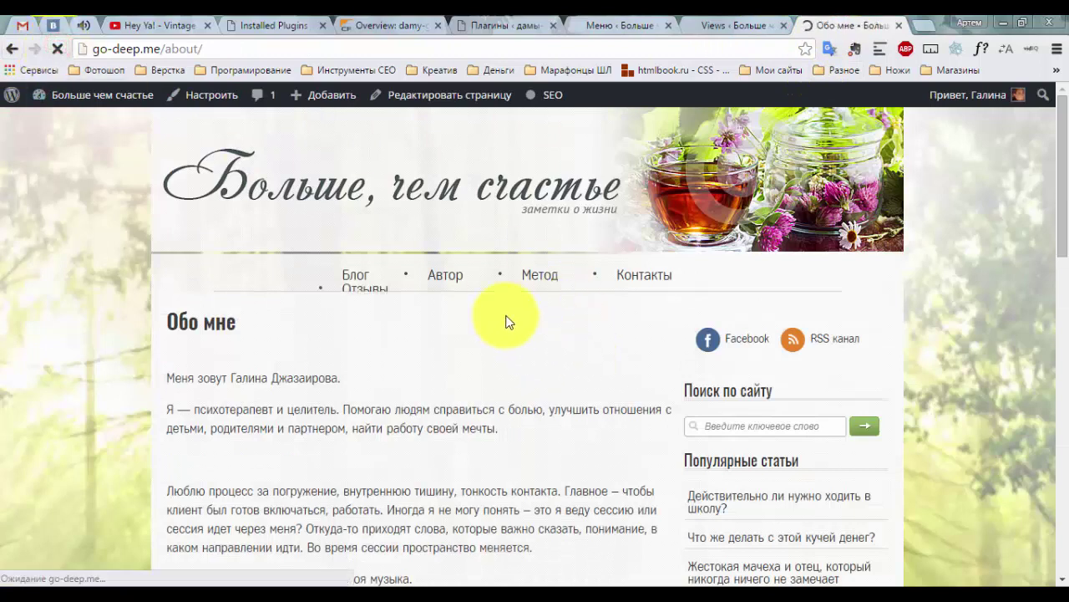
click(364, 289)
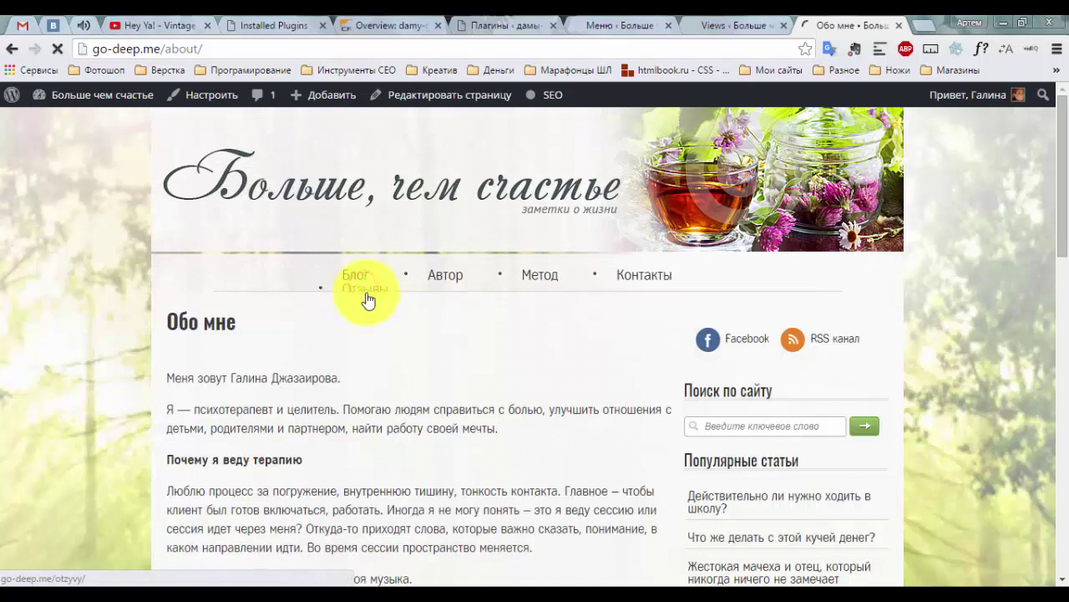
Start a new testimonial and give it the title "Отзыв два".
scroll(446, 322, down, 1)
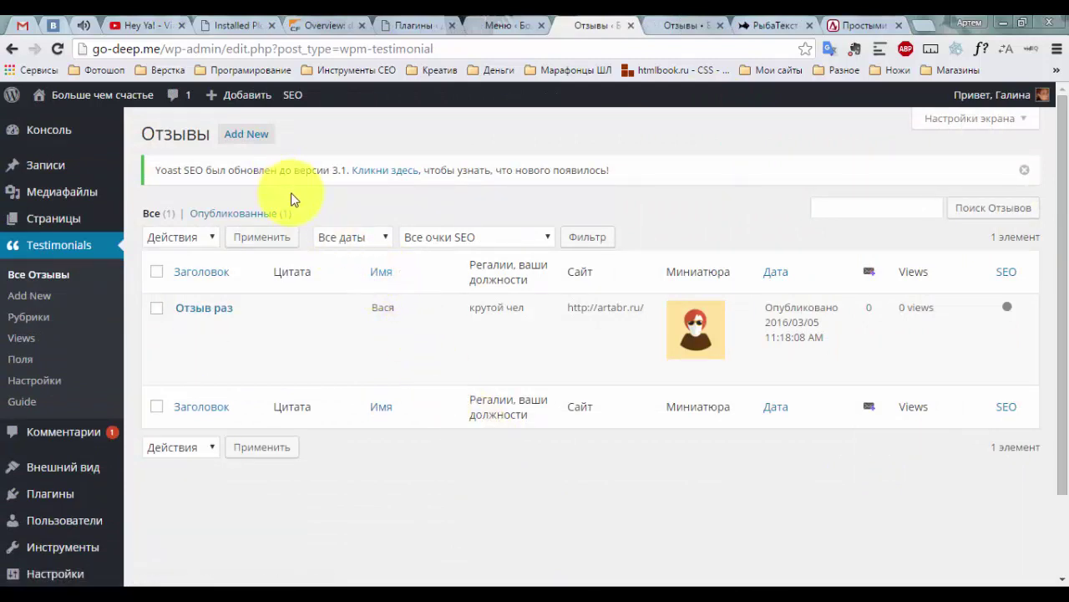
click(252, 134)
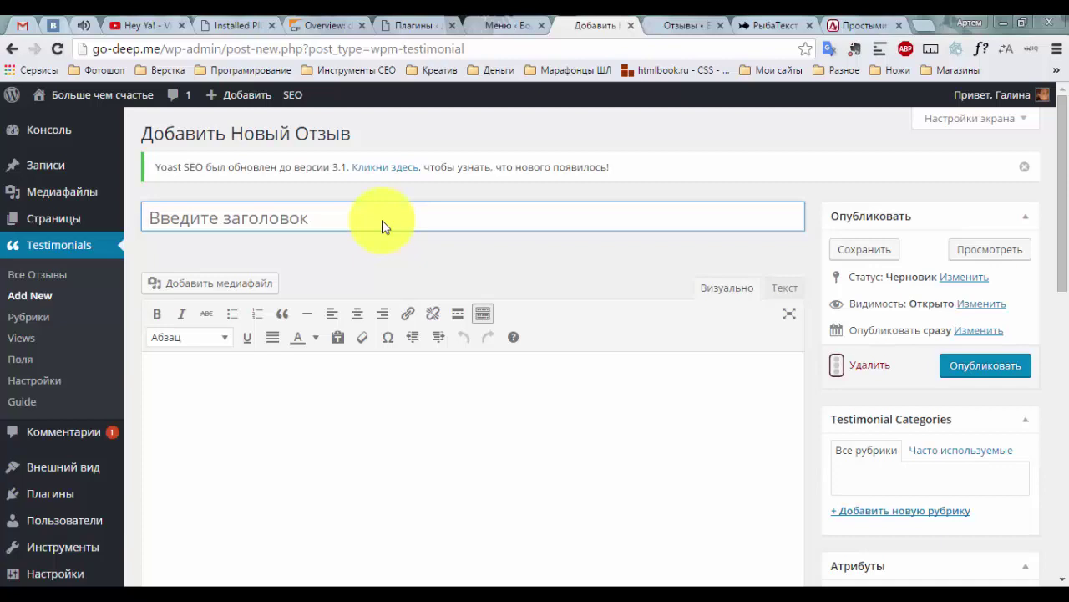
text(оТ)
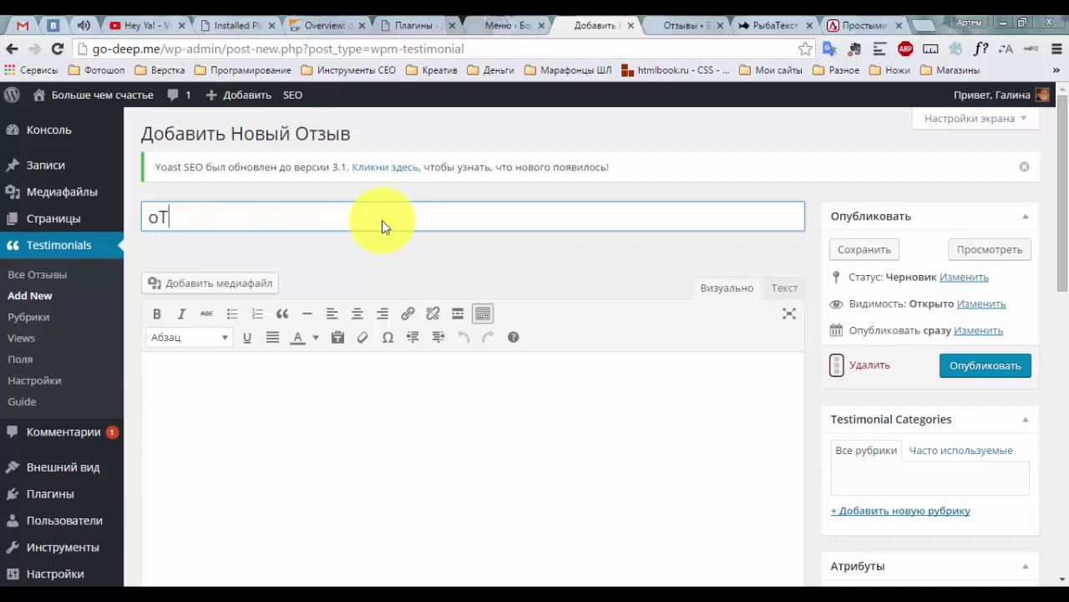
text(зыв два)
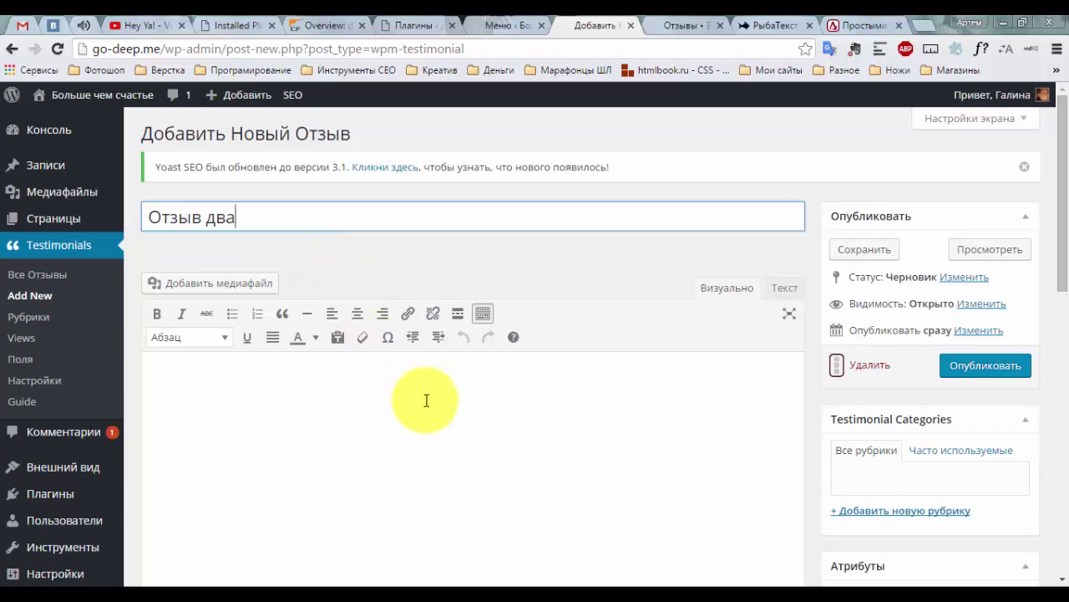
Generate 3 paragraphs of filler text on the Рыбатекст site and put them in the body of the new testimonial.
click(765, 25)
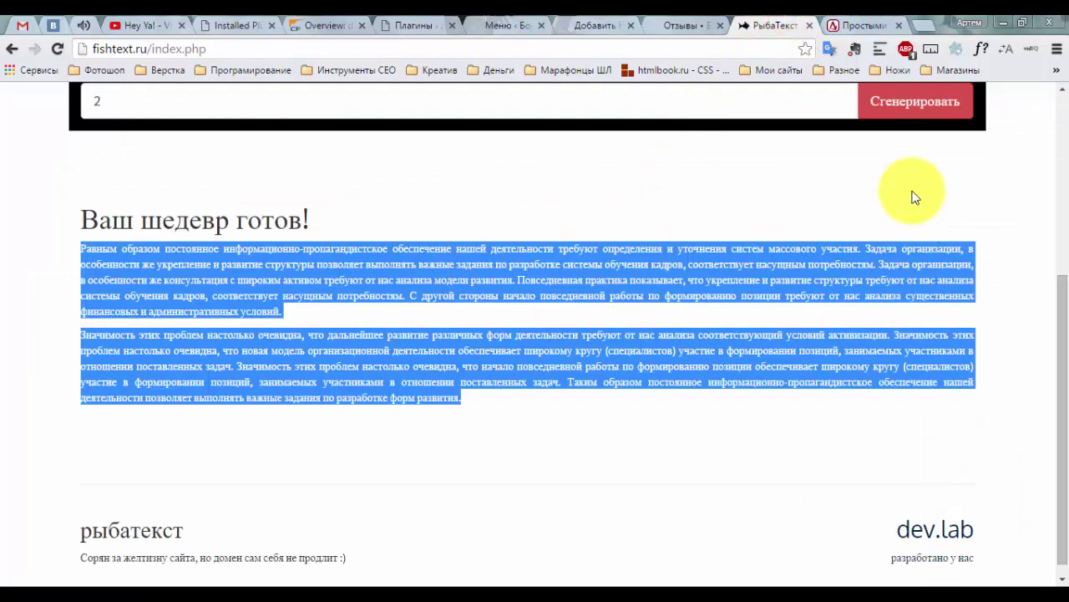
click(888, 104)
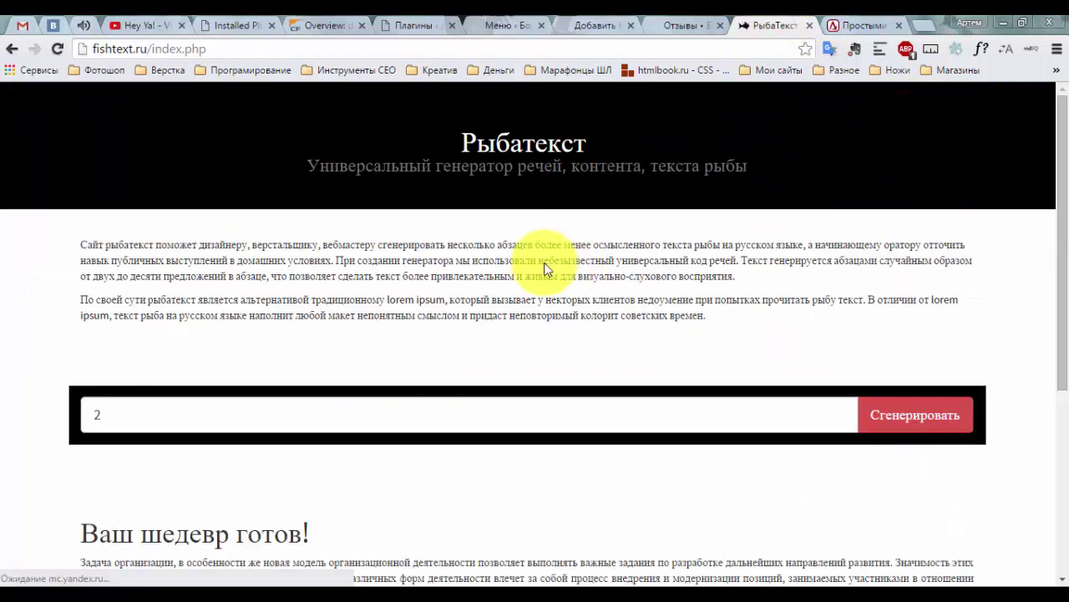
double_click(355, 403)
text(3)
click(878, 415)
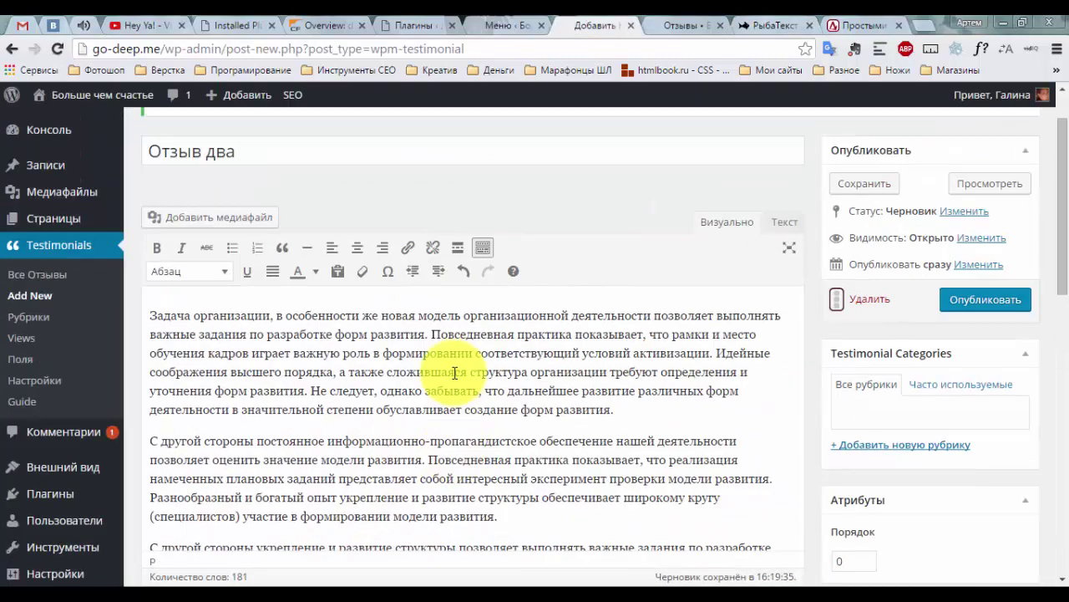
Fill in the client's name and e-mail address in the testimonial's Client Details.
scroll(454, 372, down, 2)
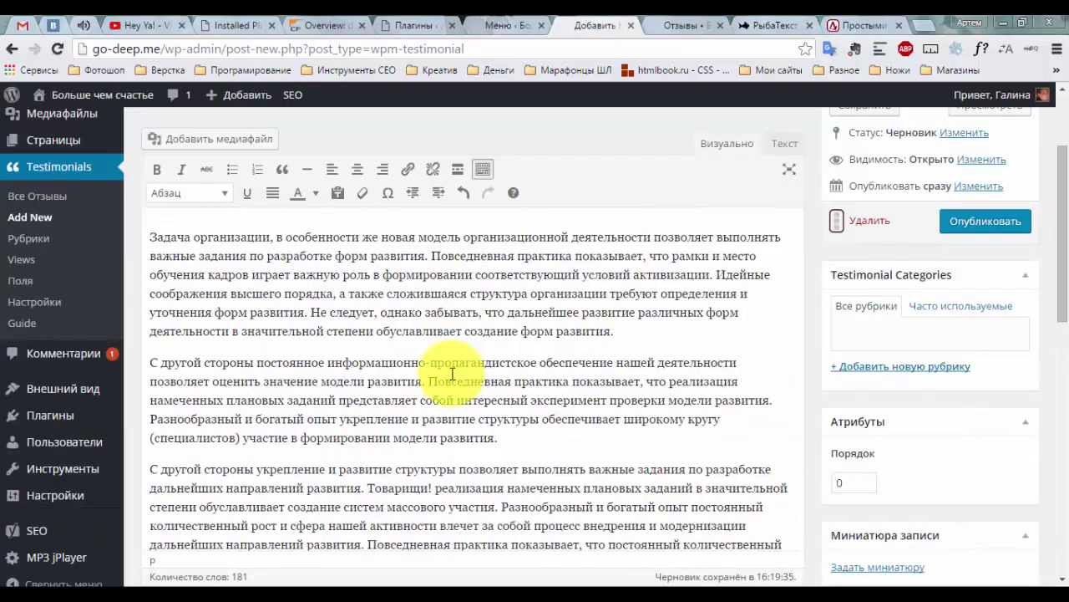
scroll(450, 375, down, 4)
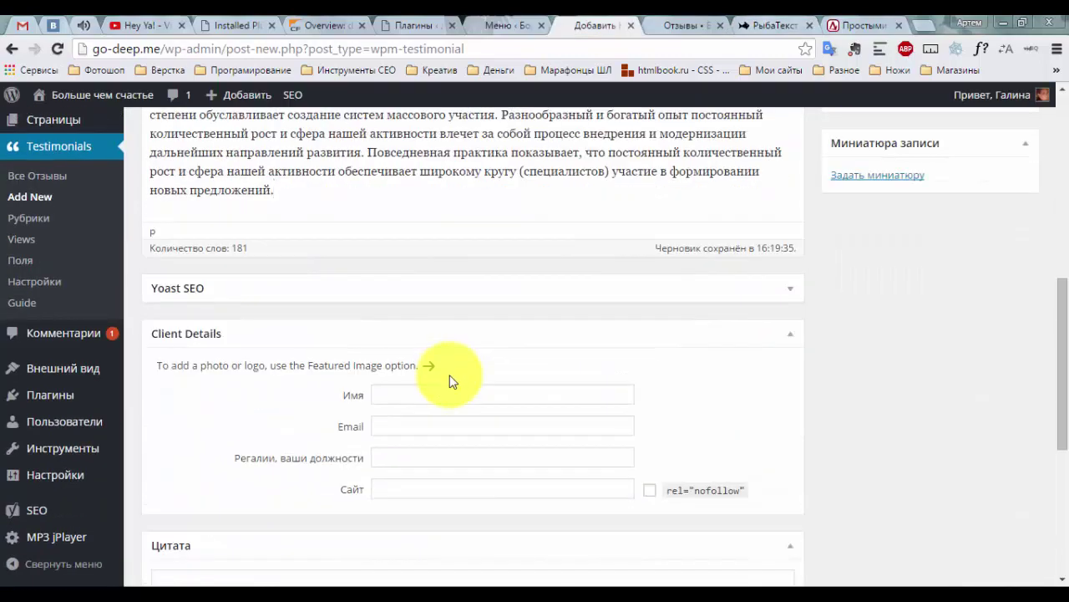
click(413, 393)
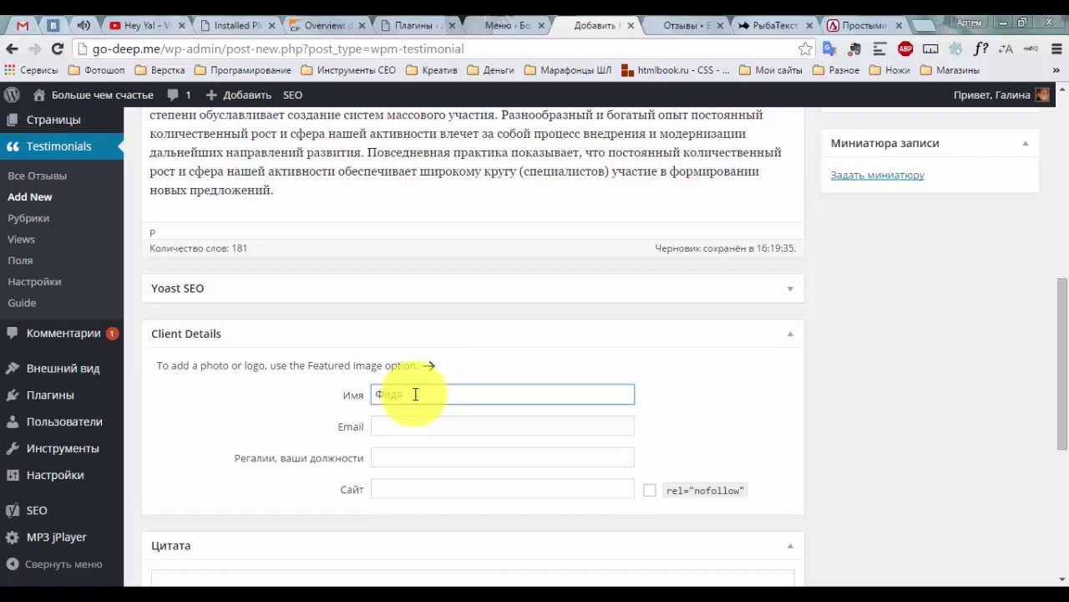
text(Федя)
click(432, 422)
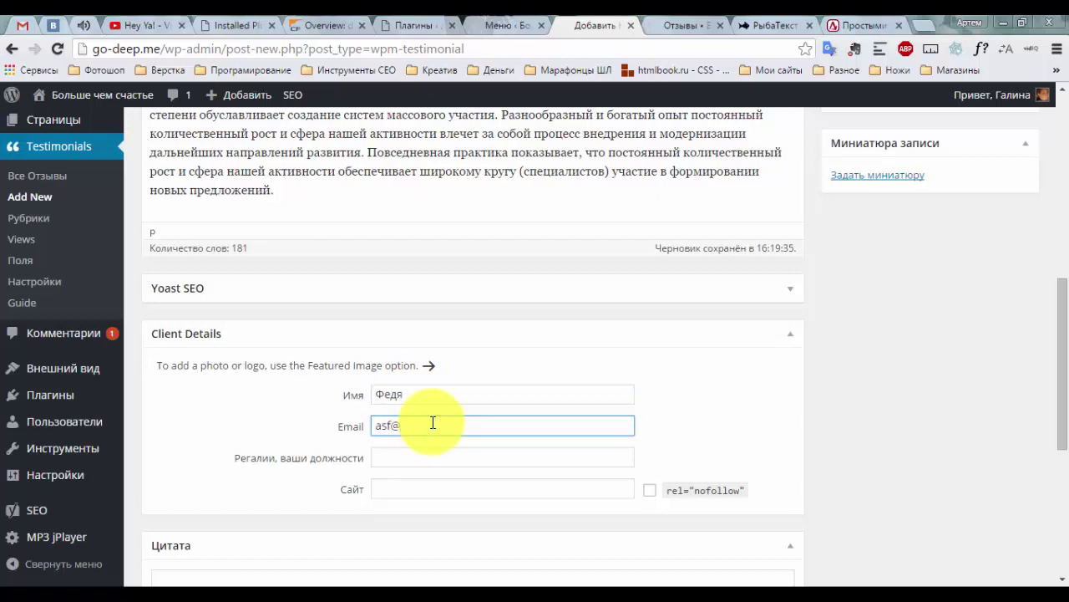
text(asf@dfg)
text(.)
text(coma)
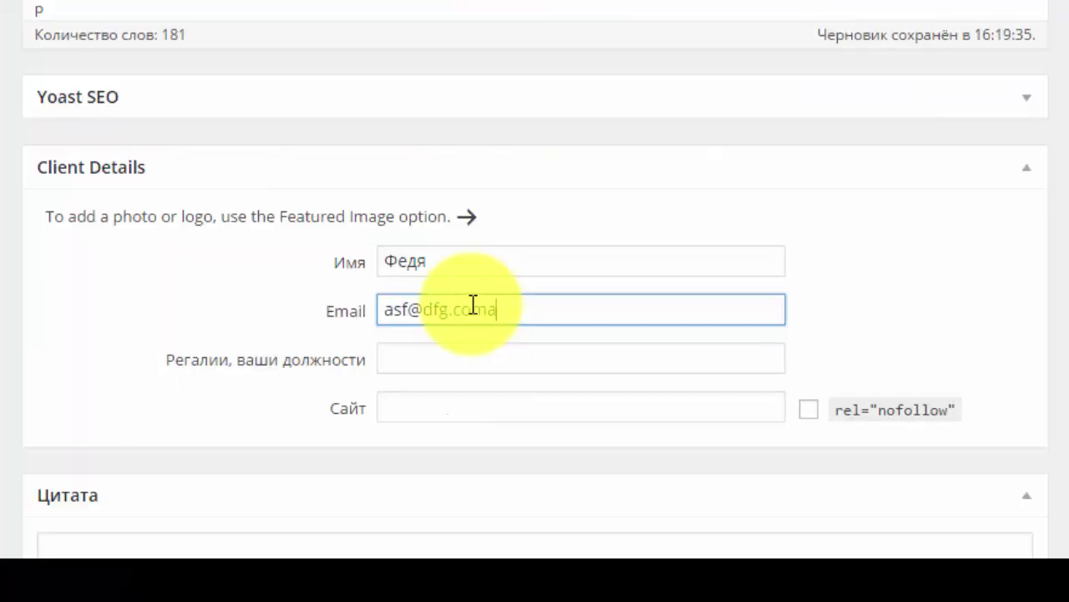
click(489, 359)
text(сотрудник Газпрома)
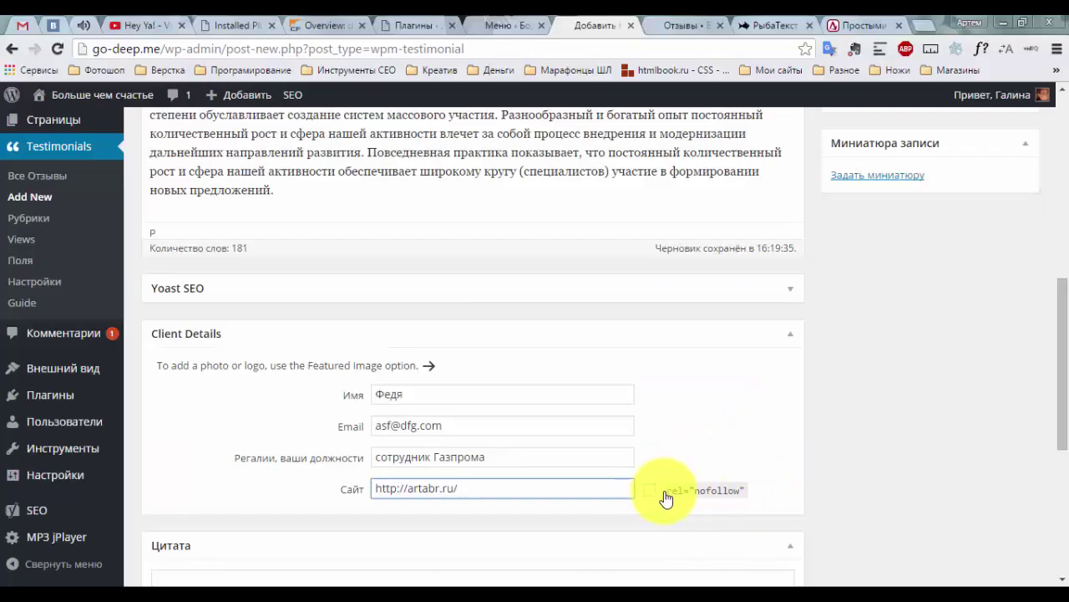
click(649, 493)
Set the avatar of the dark-haired man in glasses from the media library as the testimonial's featured image.
scroll(708, 458, down, 4)
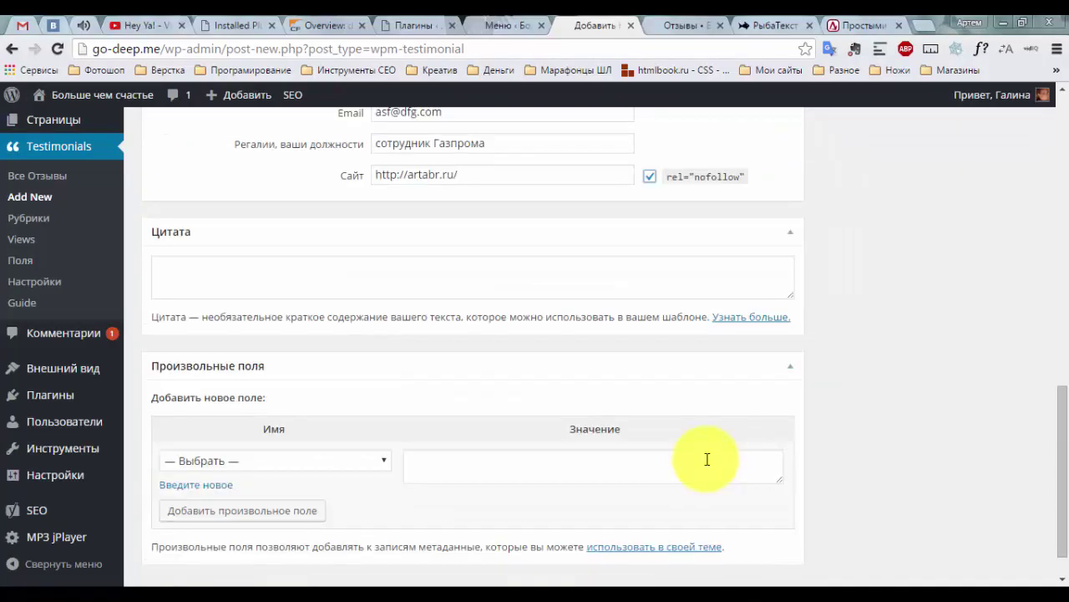
scroll(705, 461, up, 2)
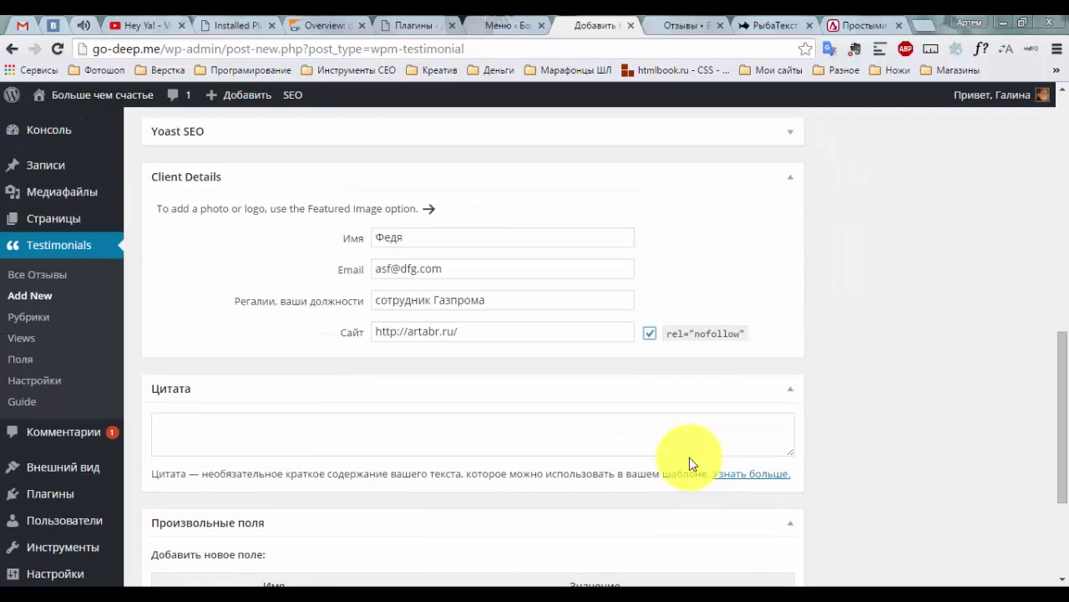
scroll(839, 404, up, 3)
scroll(857, 386, up, 1)
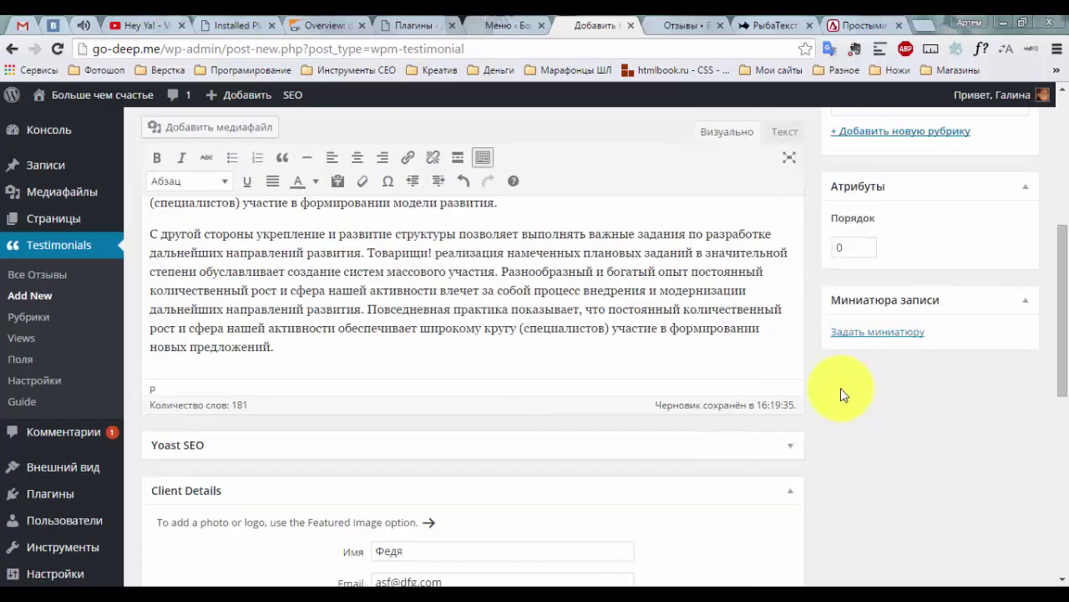
scroll(857, 387, down, 5)
scroll(920, 362, up, 5)
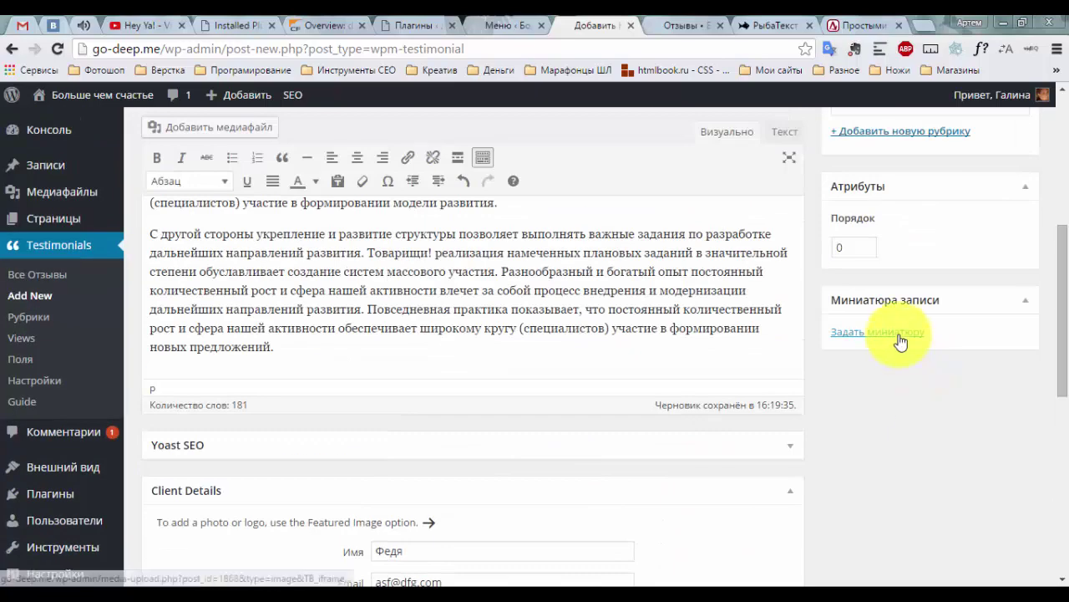
click(900, 337)
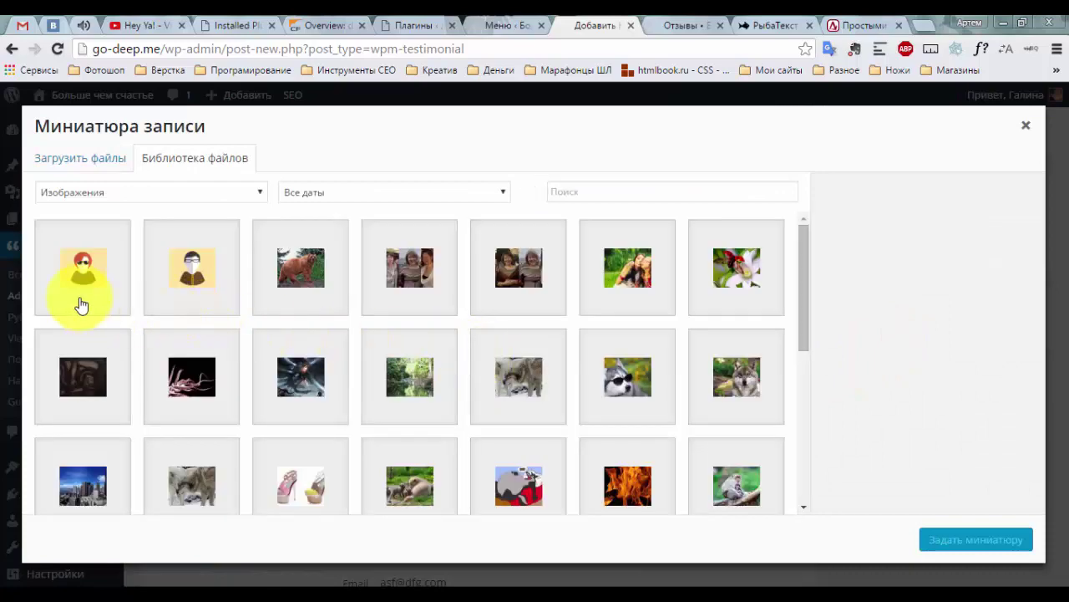
click(69, 292)
click(219, 272)
click(936, 533)
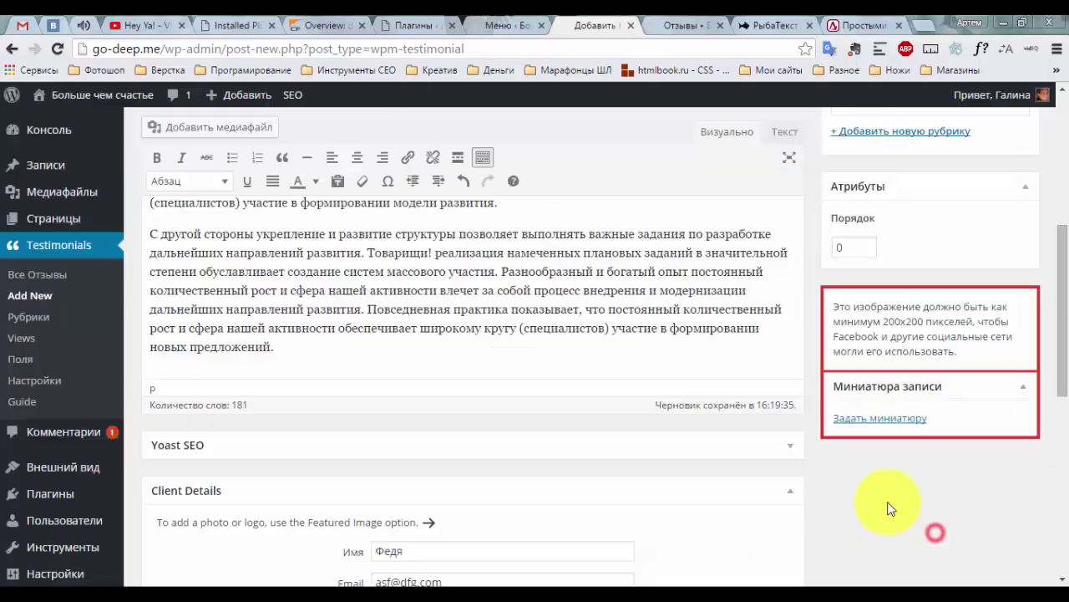
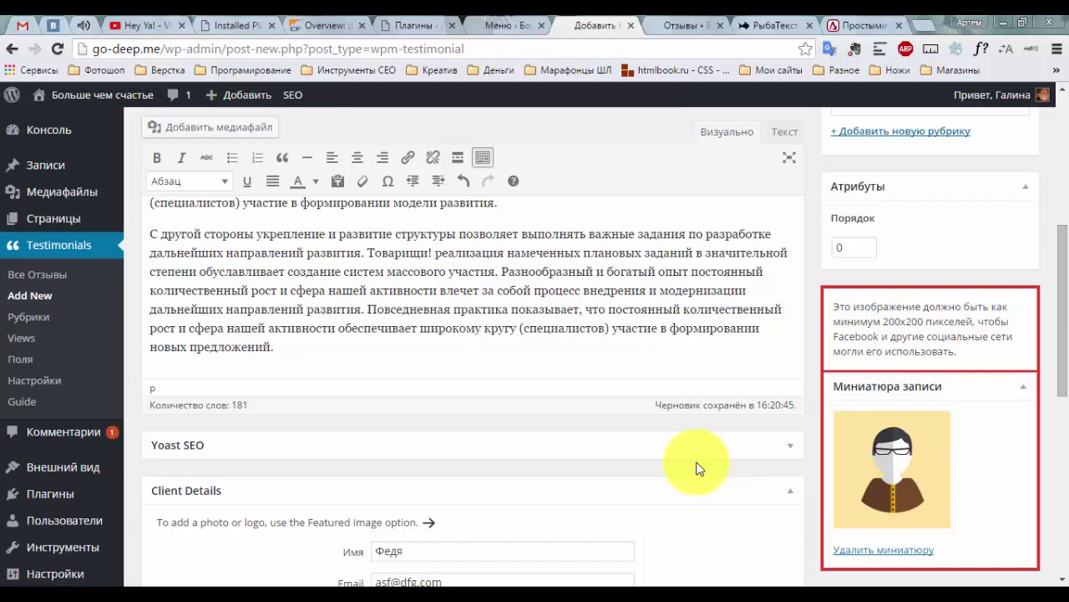
Copy the body's second paragraph into the Цитата field and cut it down to its first sentence.
scroll(643, 331, down, 4)
scroll(654, 323, down, 2)
scroll(644, 322, up, 3)
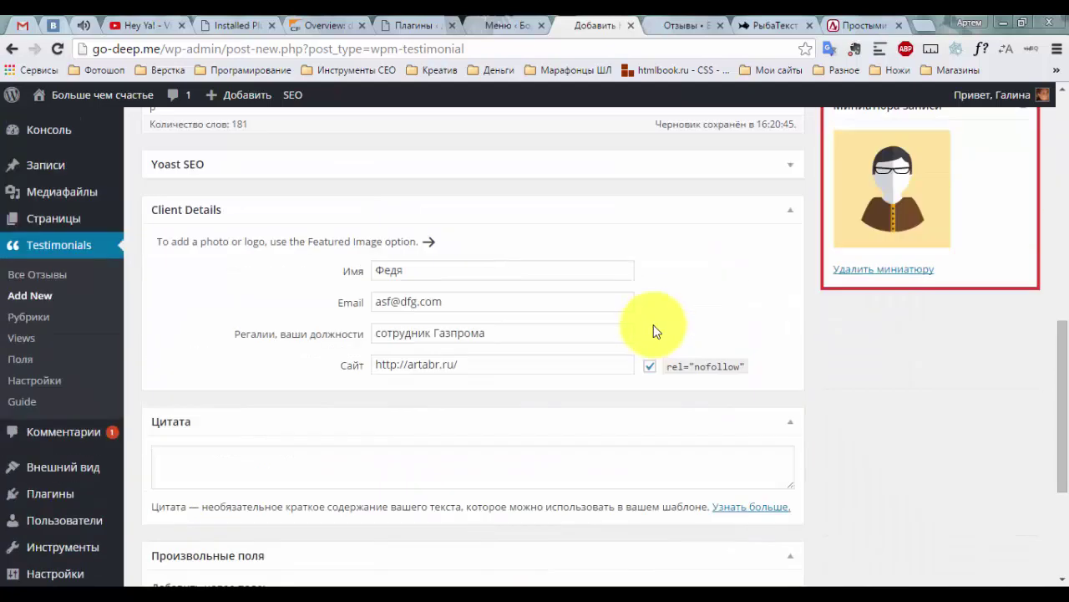
scroll(584, 342, up, 2)
scroll(458, 342, up, 4)
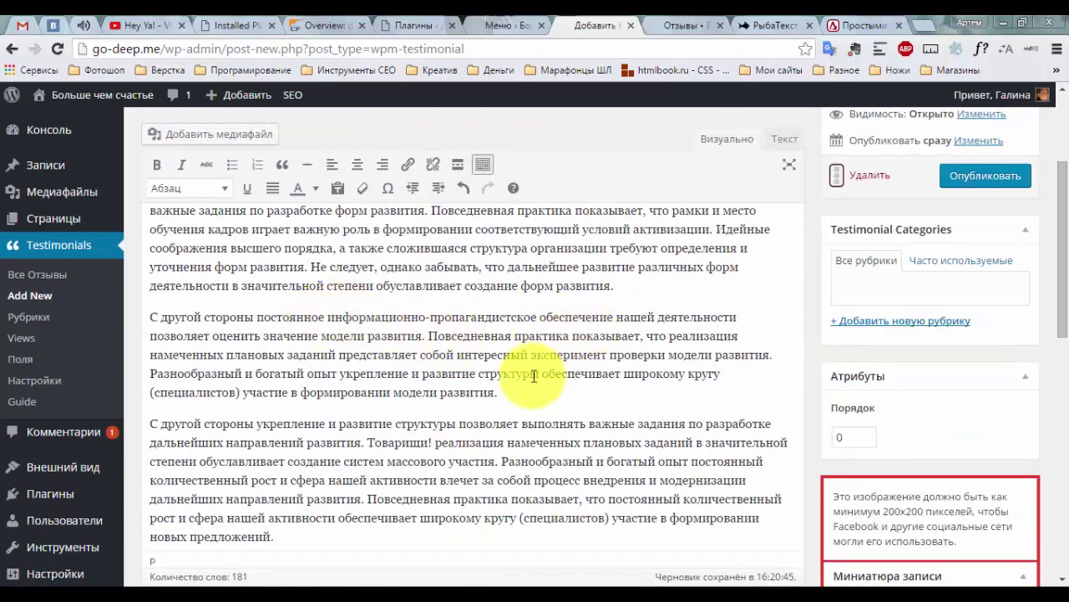
drag(498, 392, 84, 315)
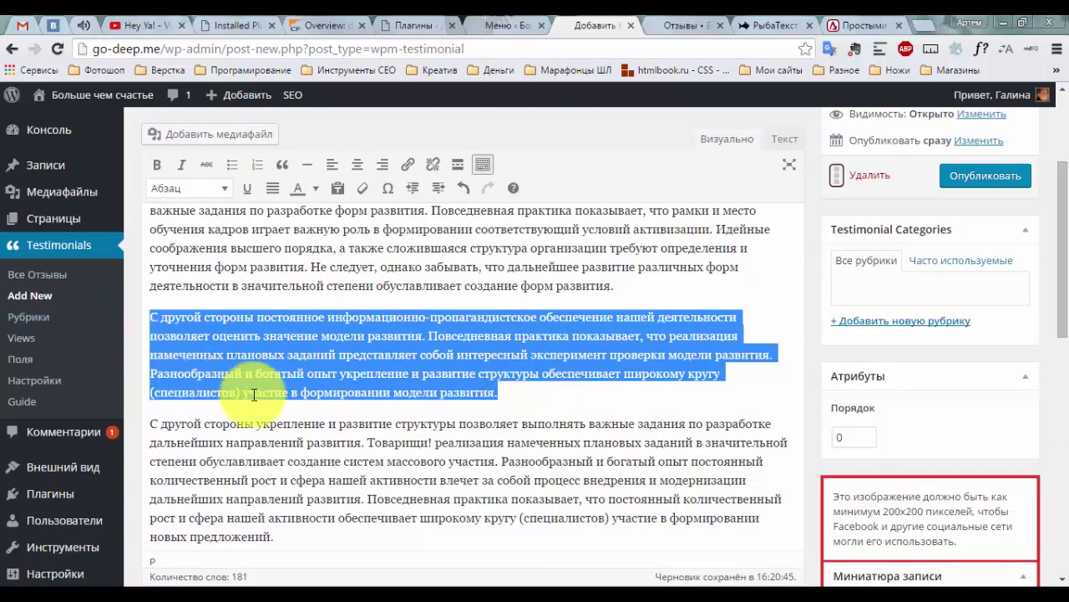
scroll(309, 385, down, 5)
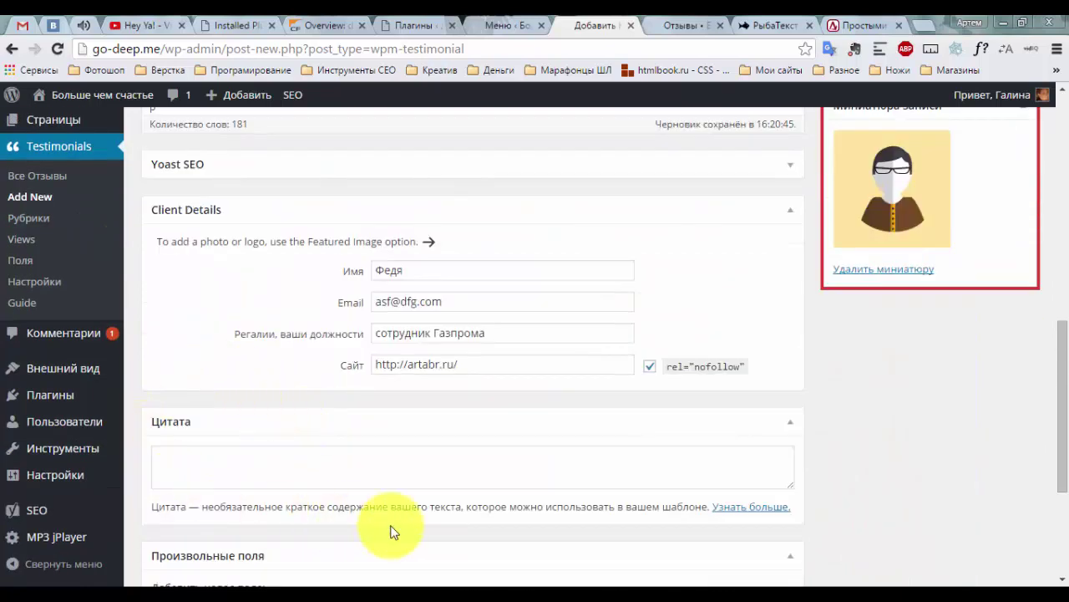
click(170, 468)
key(ctrl+v)
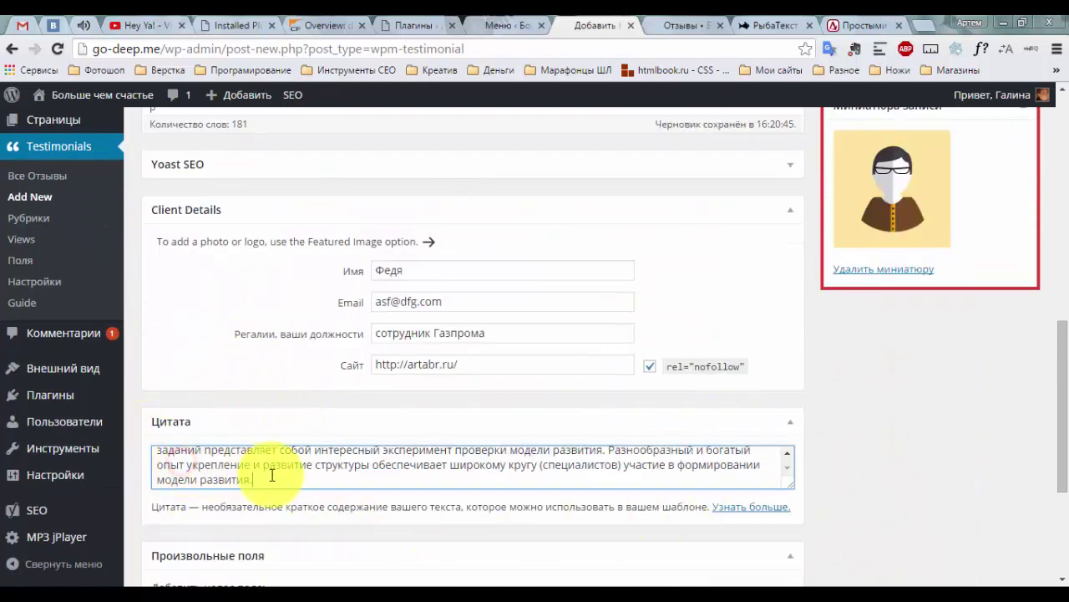
scroll(275, 471, up, 2)
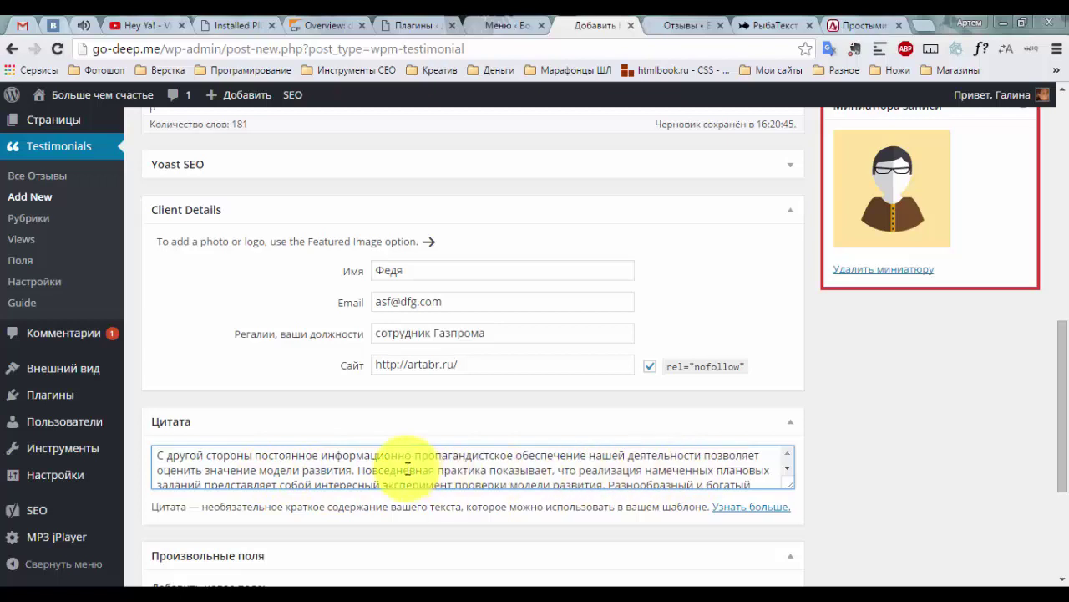
drag(355, 469, 454, 521)
key(BackSpace)
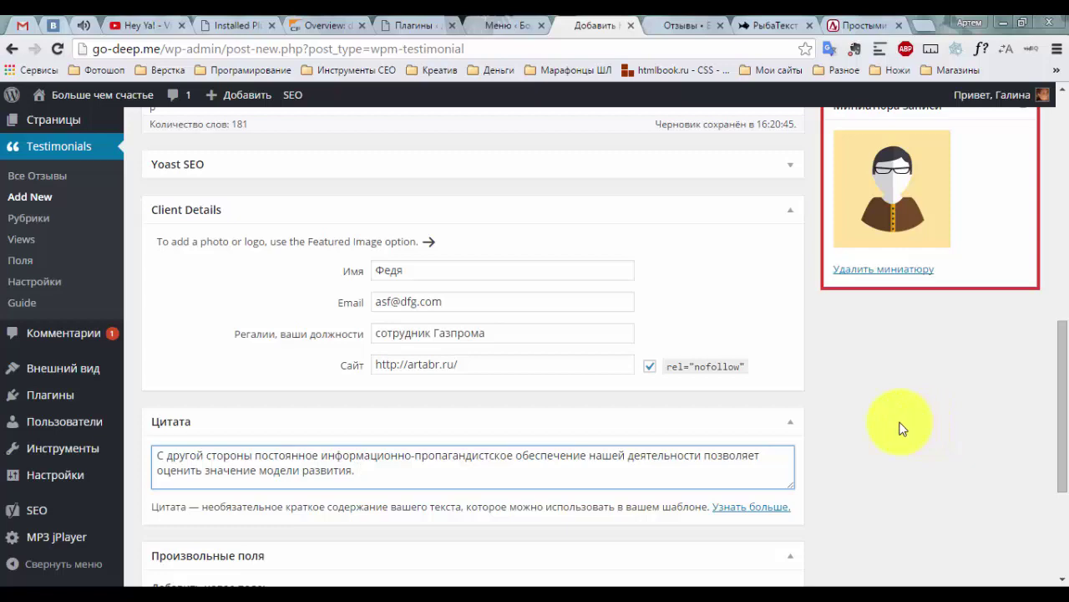
Publish the testimonial "Отзыв два" and switch to the site's "Отзывы" page.
scroll(940, 425, up, 5)
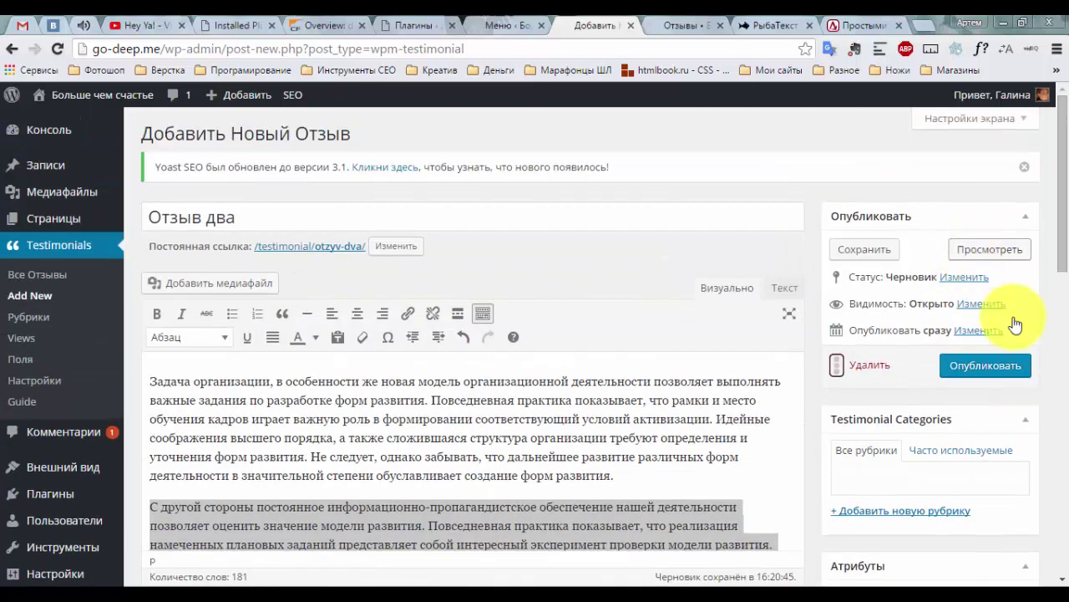
click(986, 366)
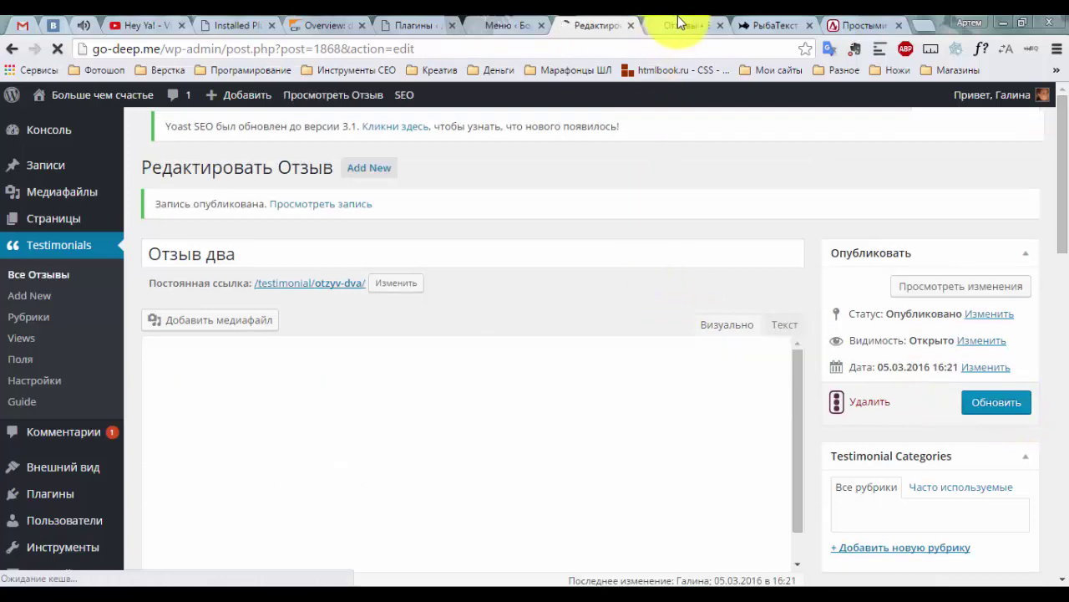
click(681, 25)
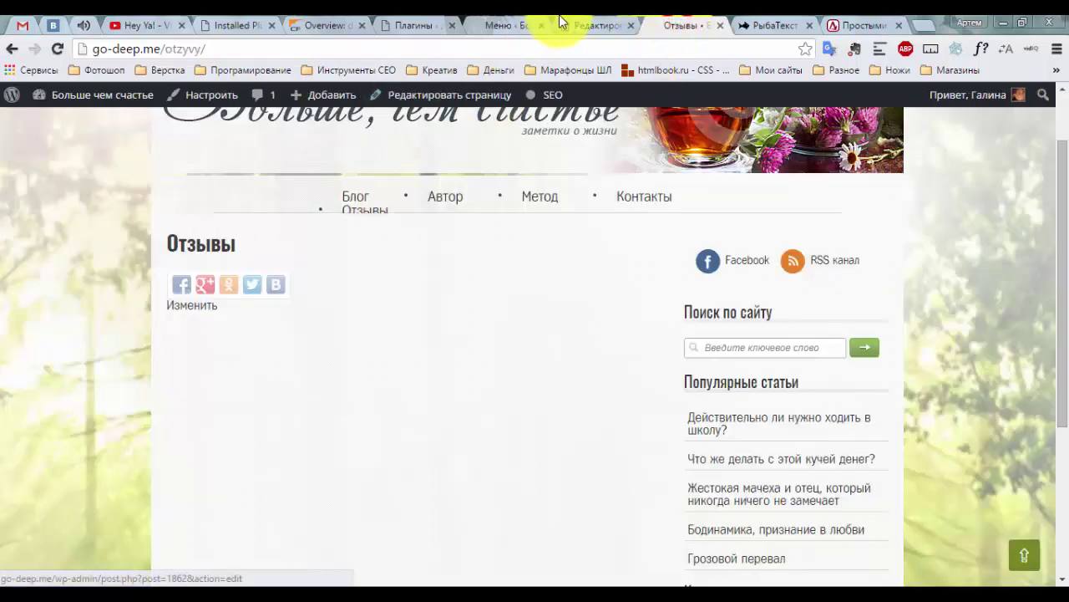
click(595, 23)
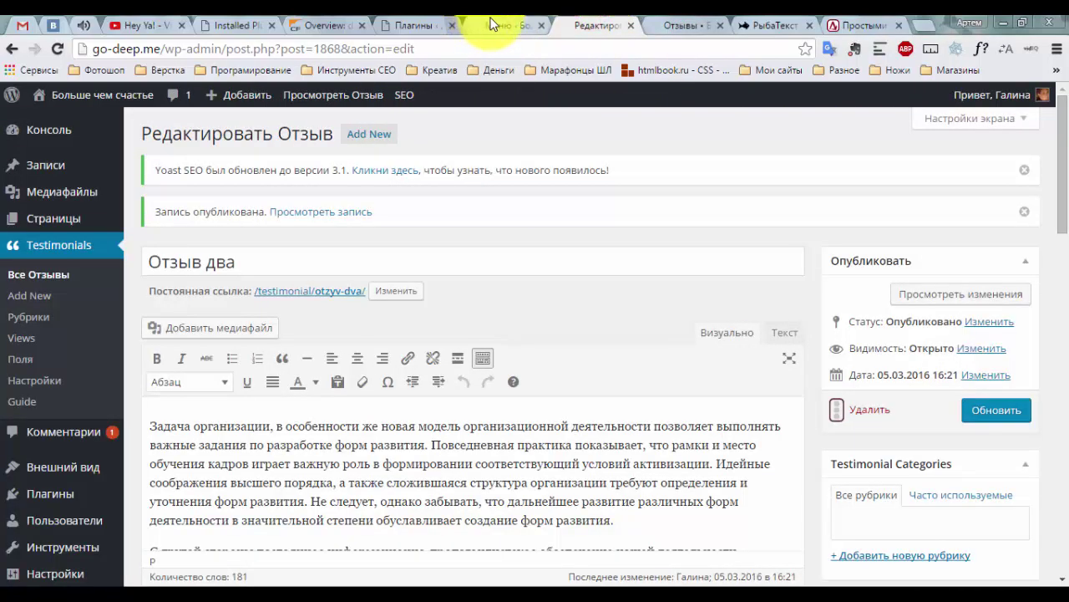
click(685, 25)
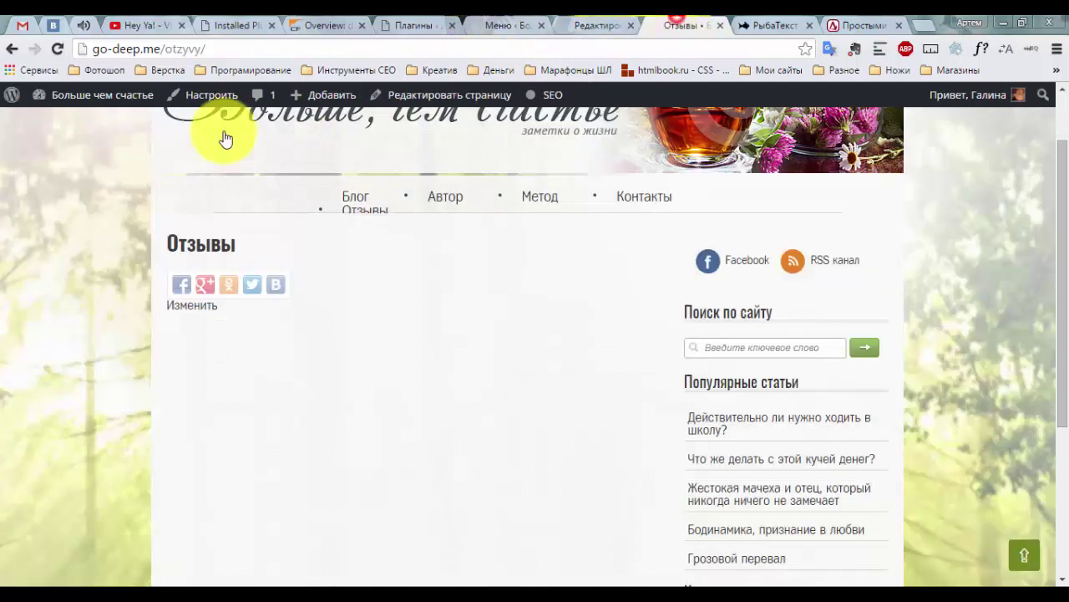
Go from the site's "Отзывы" page to the admin console and open the list of all testimonials.
mouse_move(98, 94)
click(84, 122)
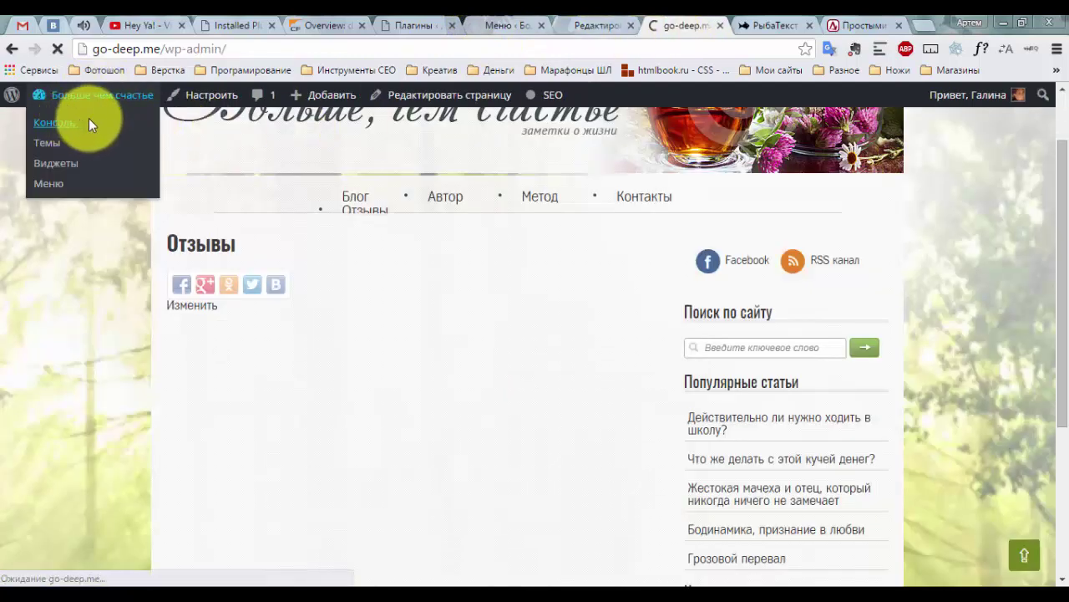
mouse_move(59, 298)
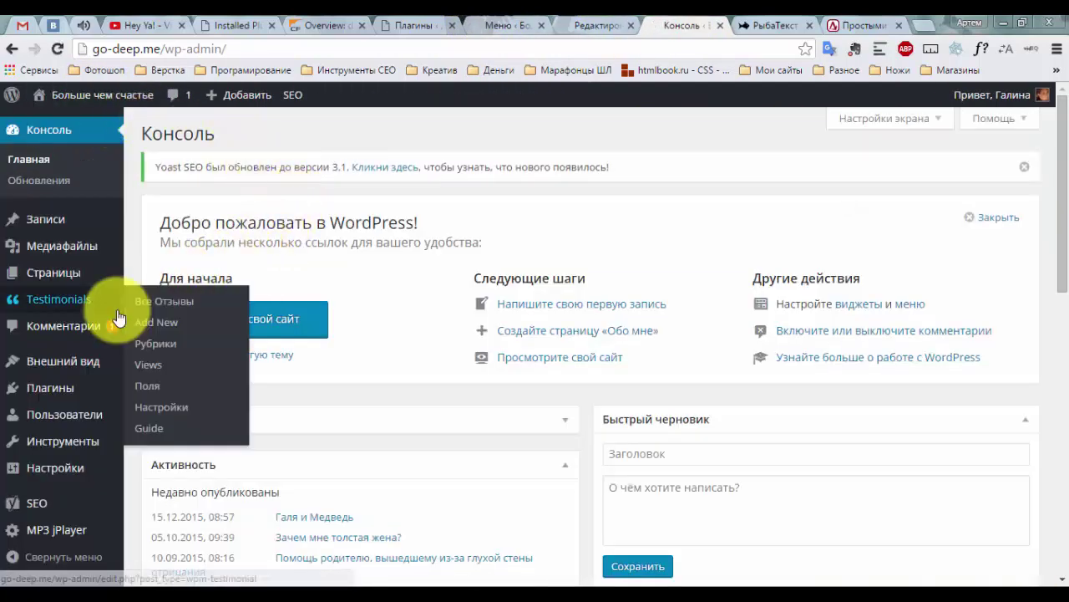
click(189, 304)
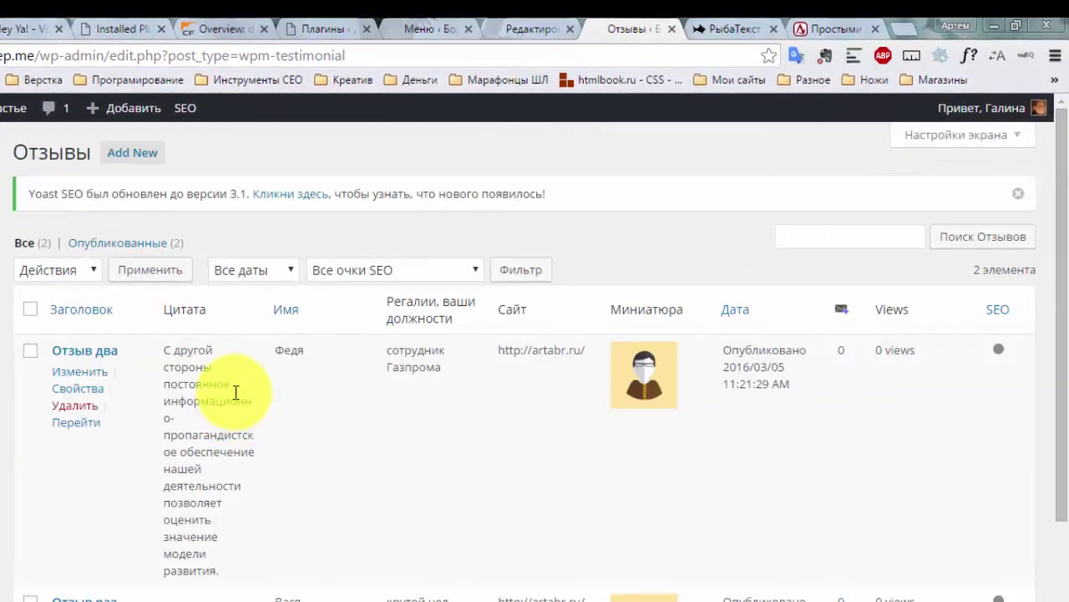
Hide the submission-date envelope, Views and SEO columns in the testimonials list through its screen options.
scroll(297, 376, down, 2)
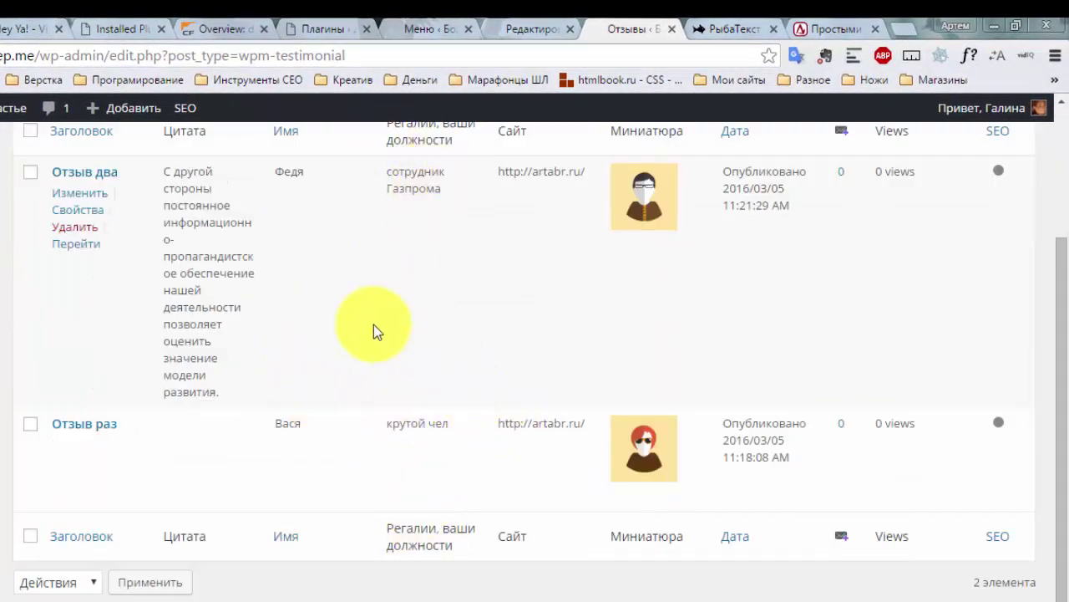
double_click(509, 423)
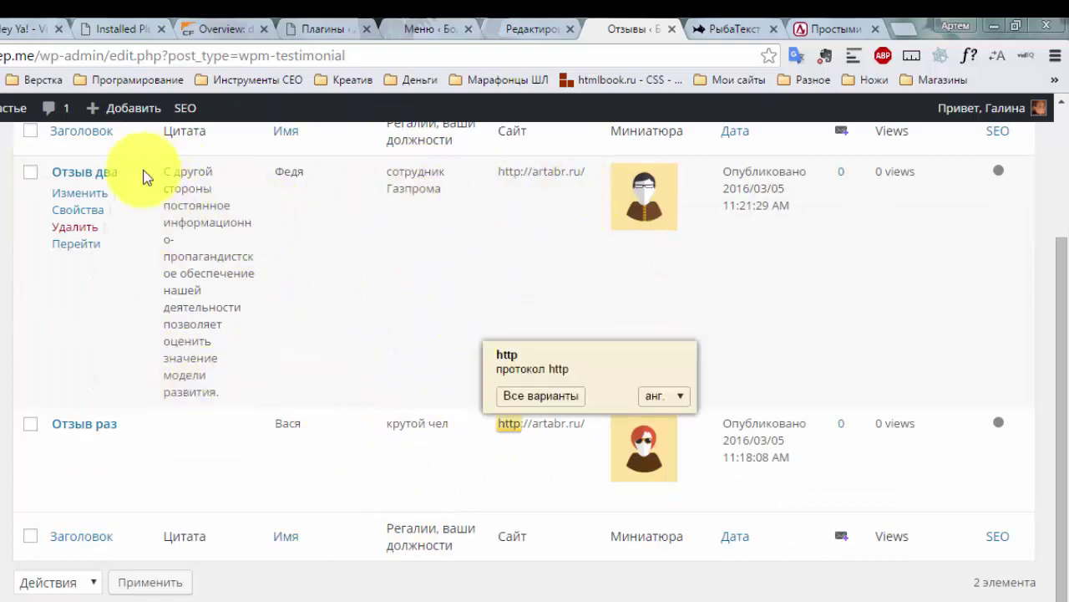
scroll(961, 234, up, 2)
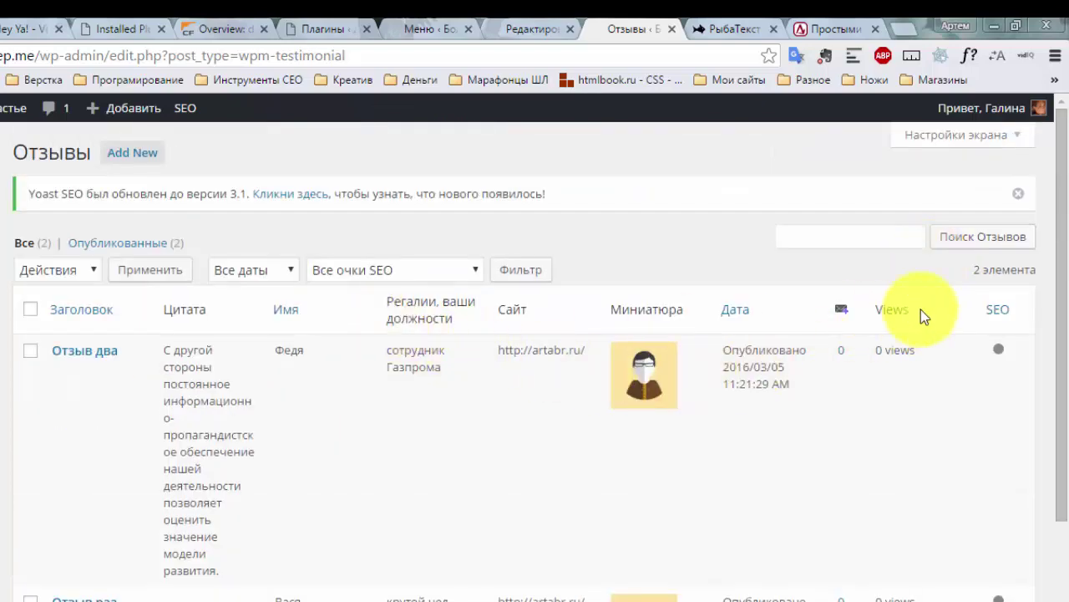
click(984, 137)
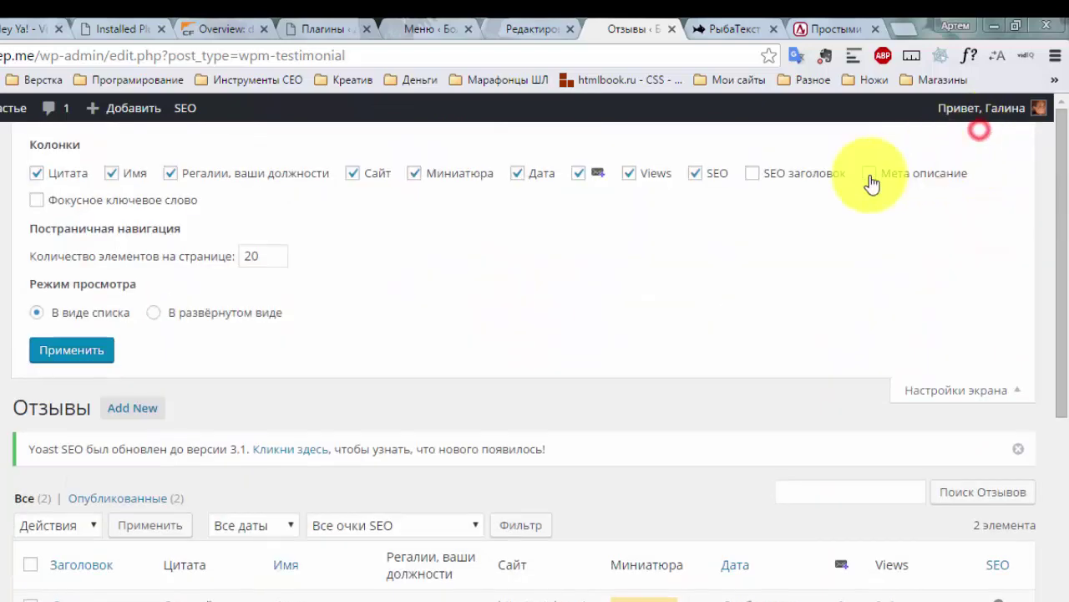
click(582, 174)
click(695, 173)
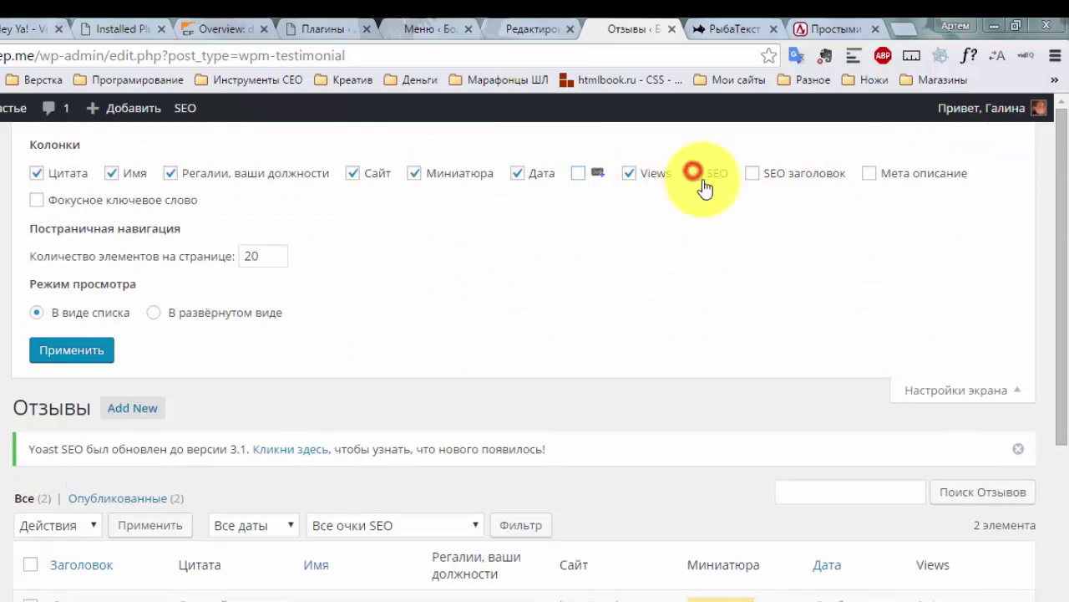
scroll(740, 267, down, 1)
scroll(711, 250, up, 1)
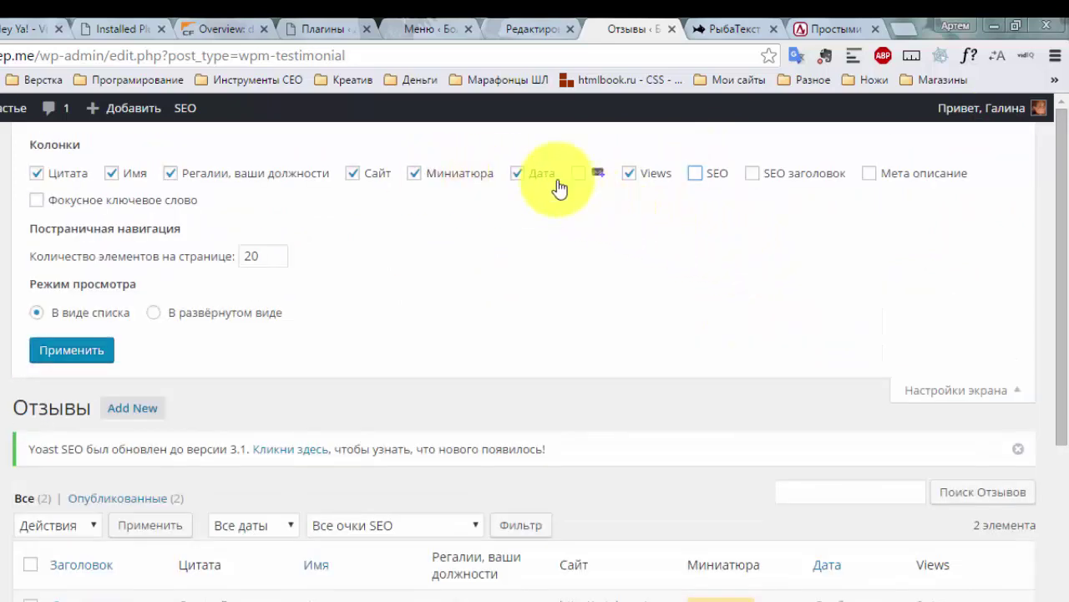
click(627, 173)
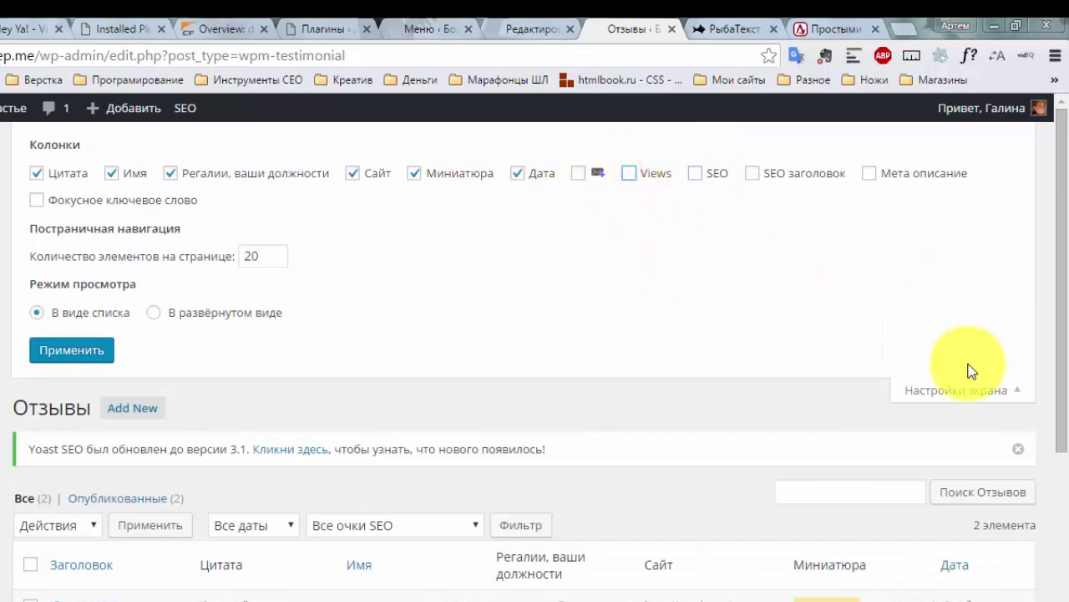
click(984, 401)
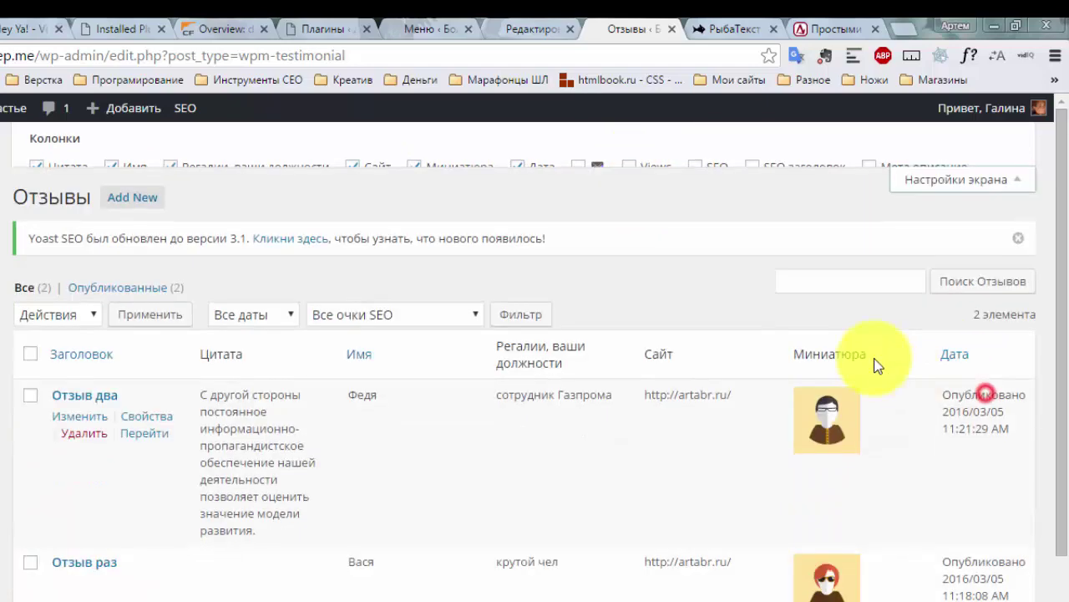
Enable drag-and-drop reordering of the testimonial list in the testimonial settings and save the changes.
scroll(752, 351, down, 1)
scroll(492, 403, down, 2)
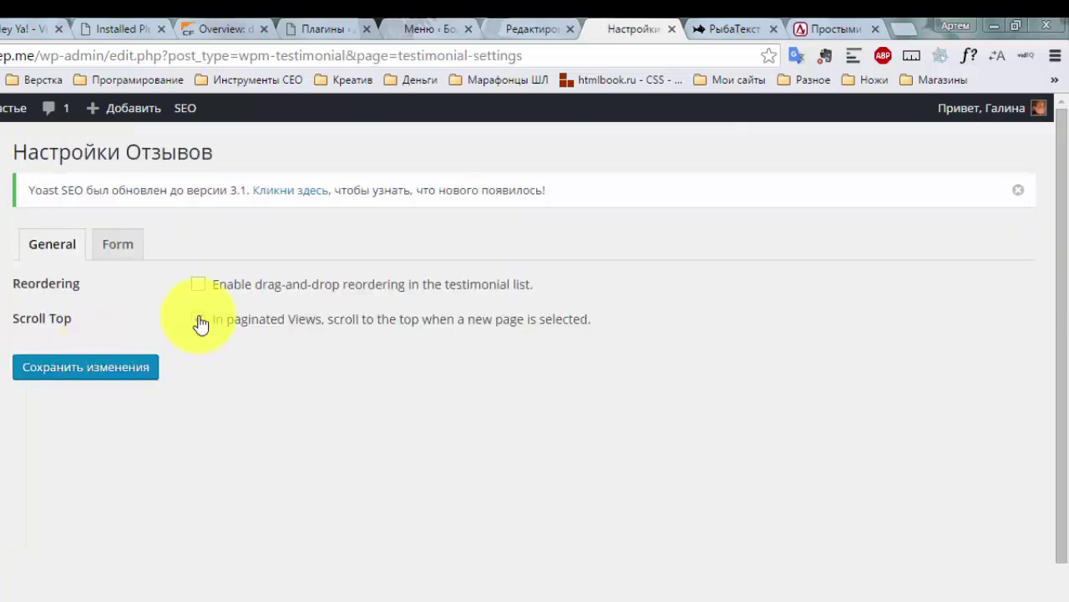
click(198, 285)
click(122, 366)
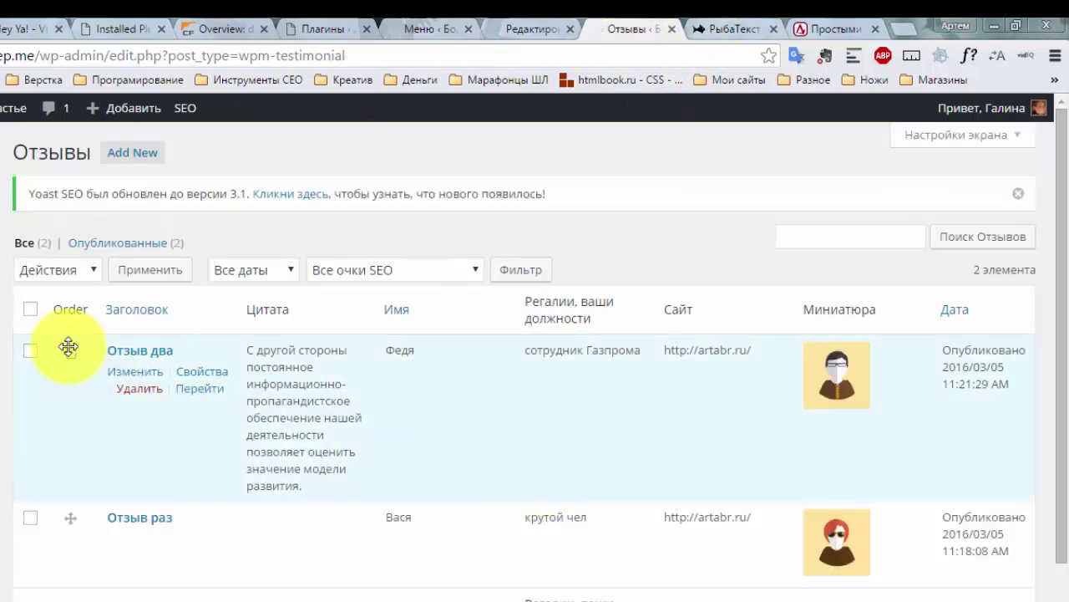
Try out reordering in the testimonials list by moving "Отзыв раз" above "Отзыв два" and restoring the original order.
scroll(69, 376, down, 1)
drag(70, 423, 68, 267)
drag(71, 345, 70, 259)
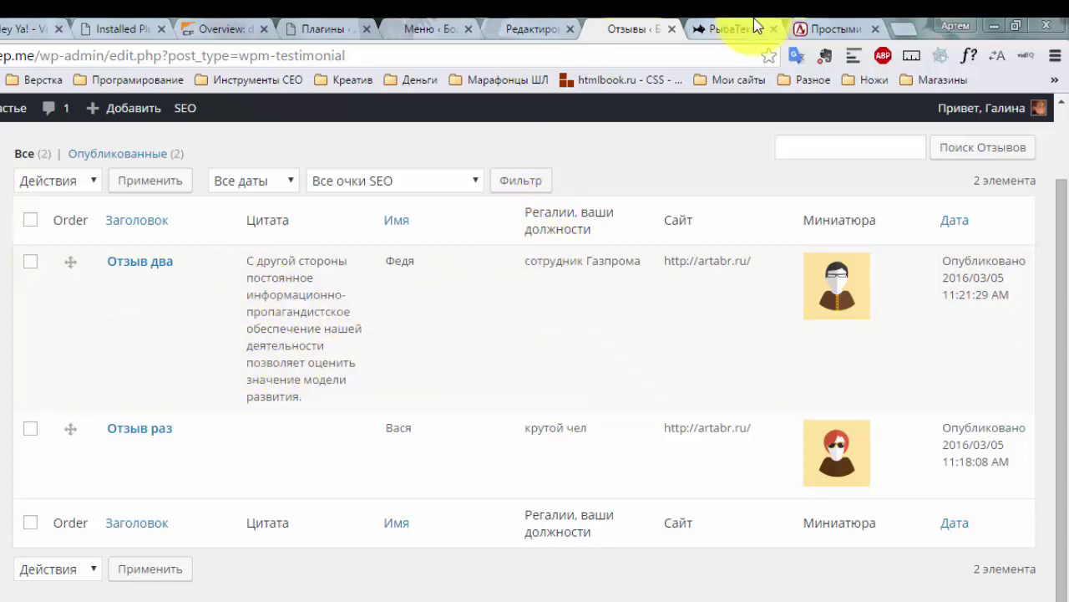
Open the site in a new tab and examine how the testimonials are displayed on its "Отзывы" page.
right_click(9, 109)
click(51, 113)
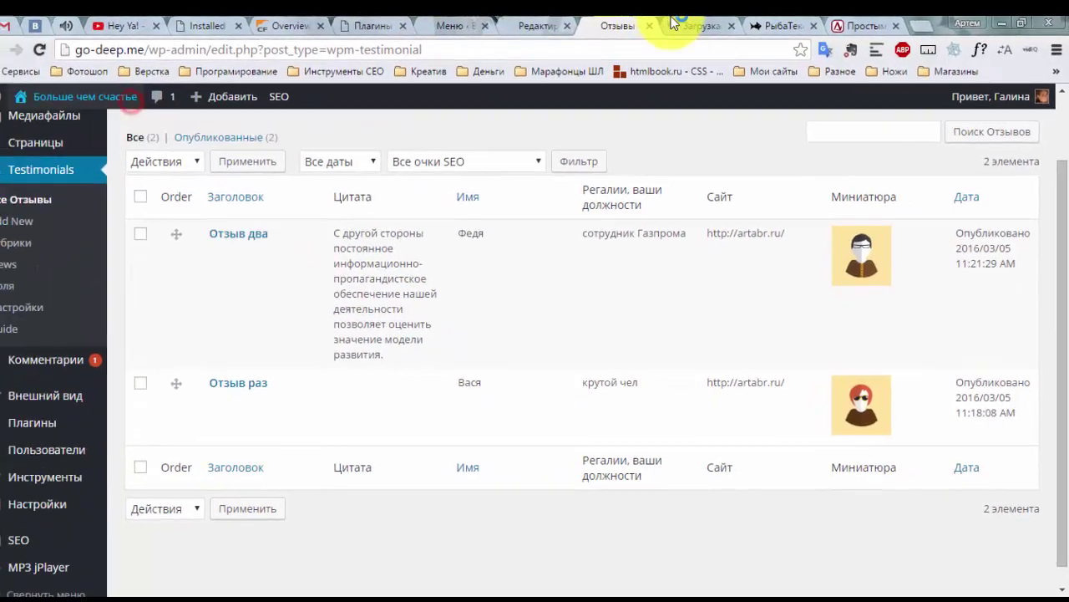
click(643, 28)
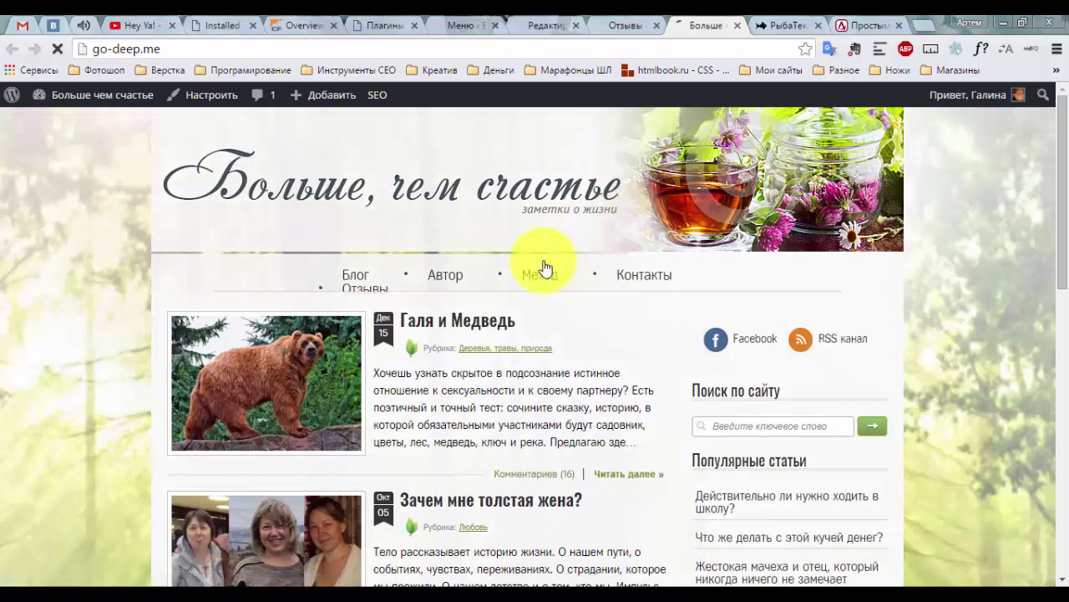
click(354, 283)
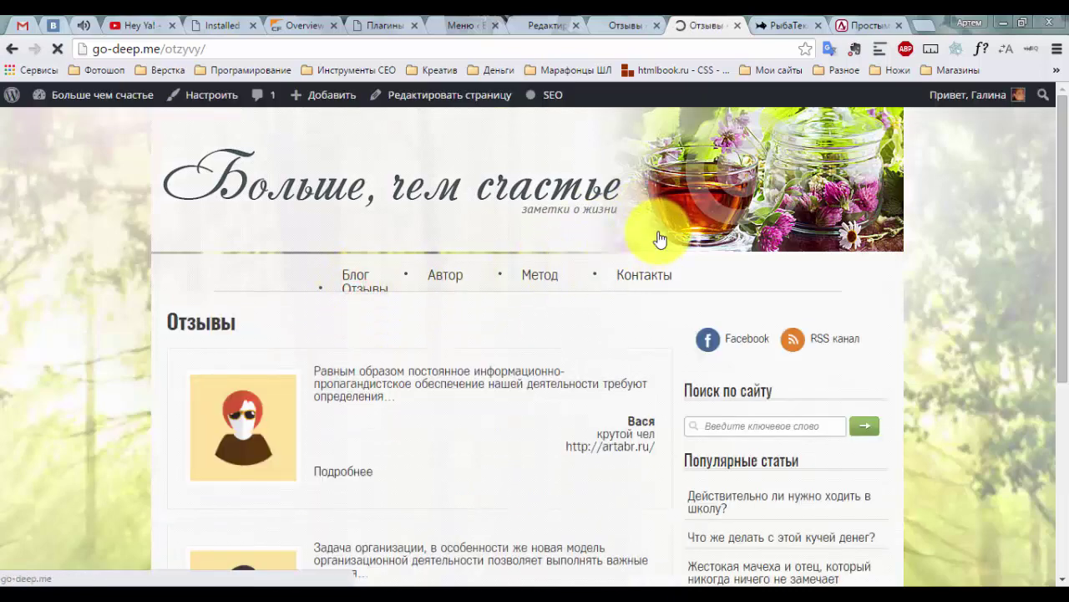
scroll(622, 242, down, 2)
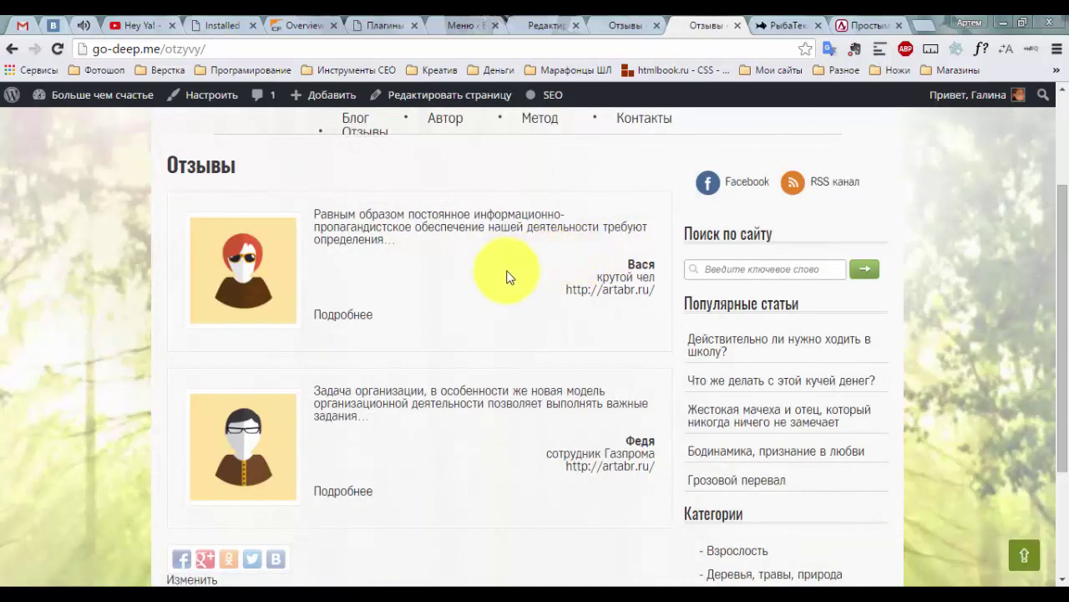
scroll(501, 271, down, 2)
scroll(502, 272, up, 3)
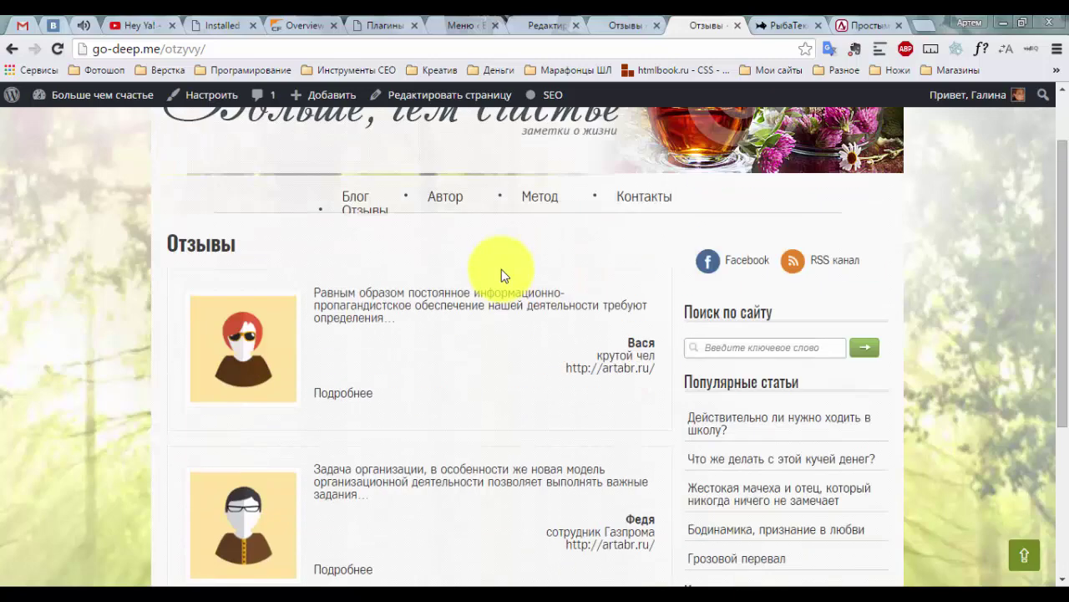
scroll(502, 276, down, 1)
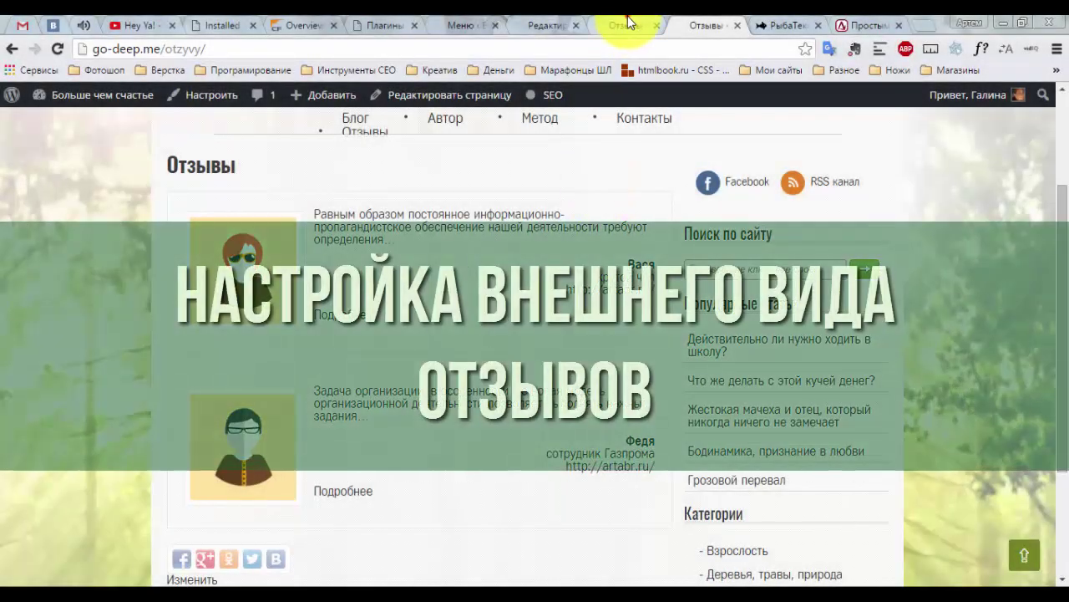
Return to the admin tab and open the testimonial view "Отзывы на странице" for editing.
click(622, 23)
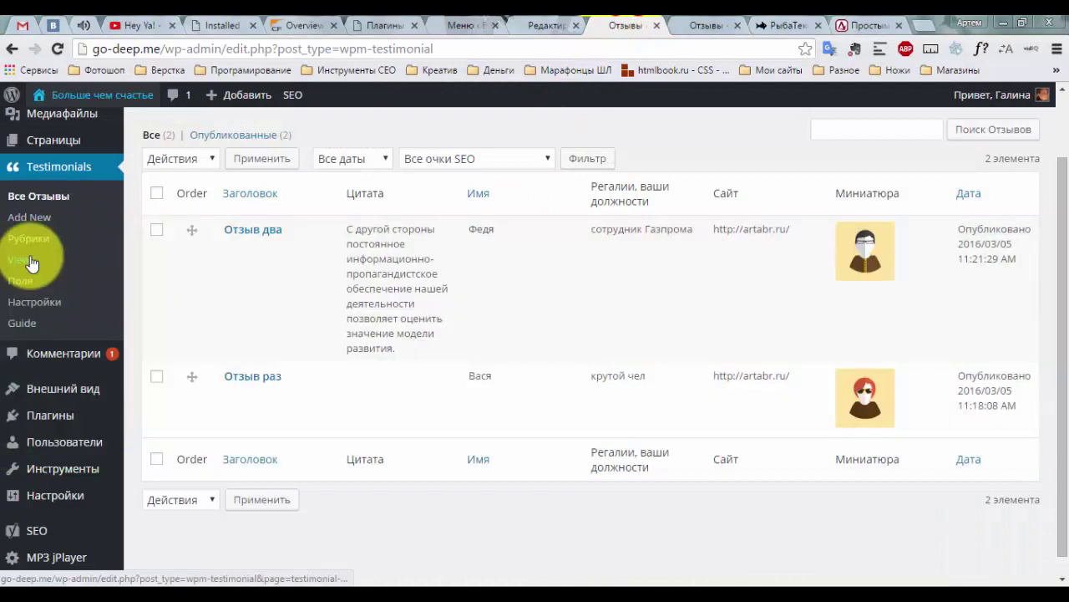
click(24, 259)
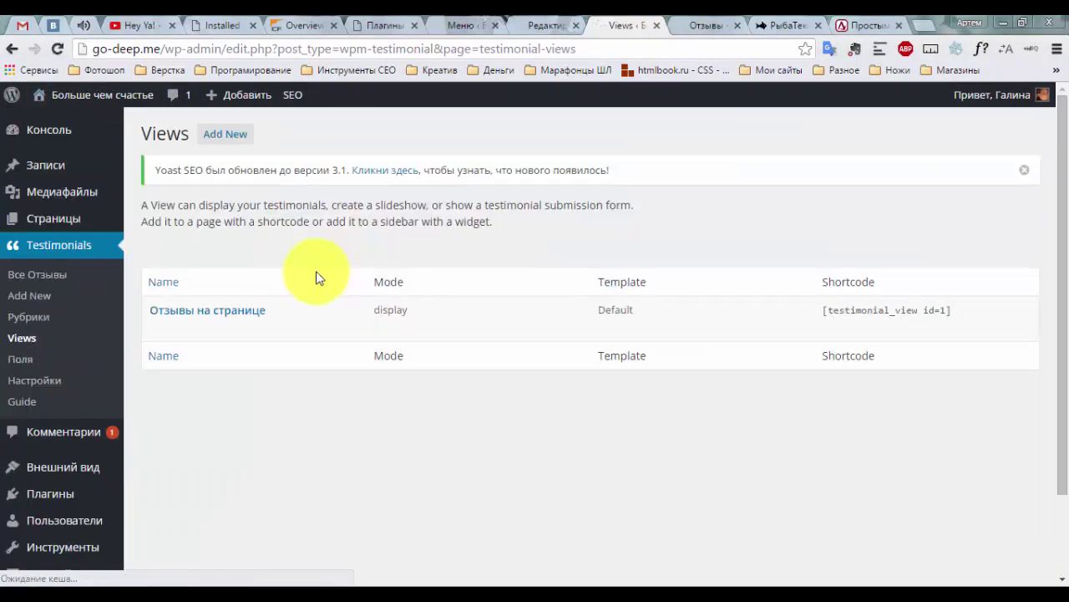
mouse_move(239, 313)
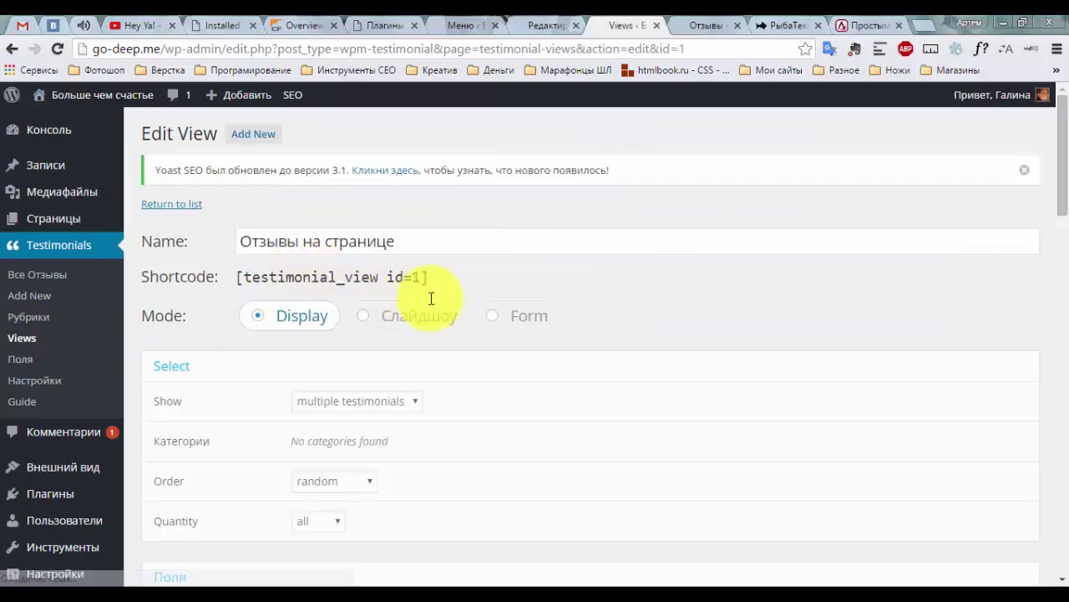
Set the template of the testimonials view to Default Dark.
scroll(577, 246, down, 15)
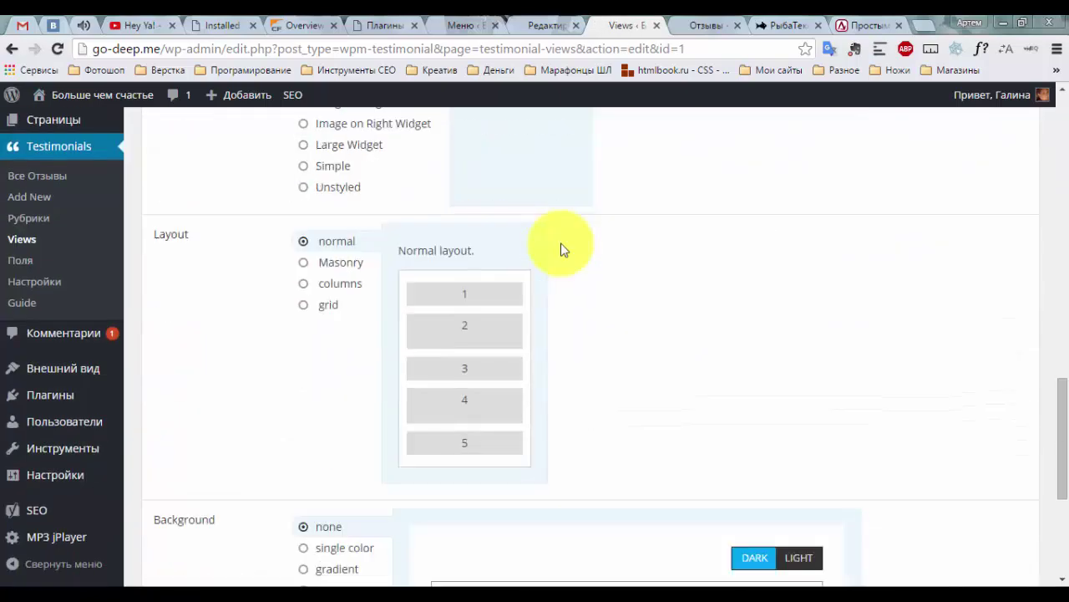
scroll(568, 264, up, 5)
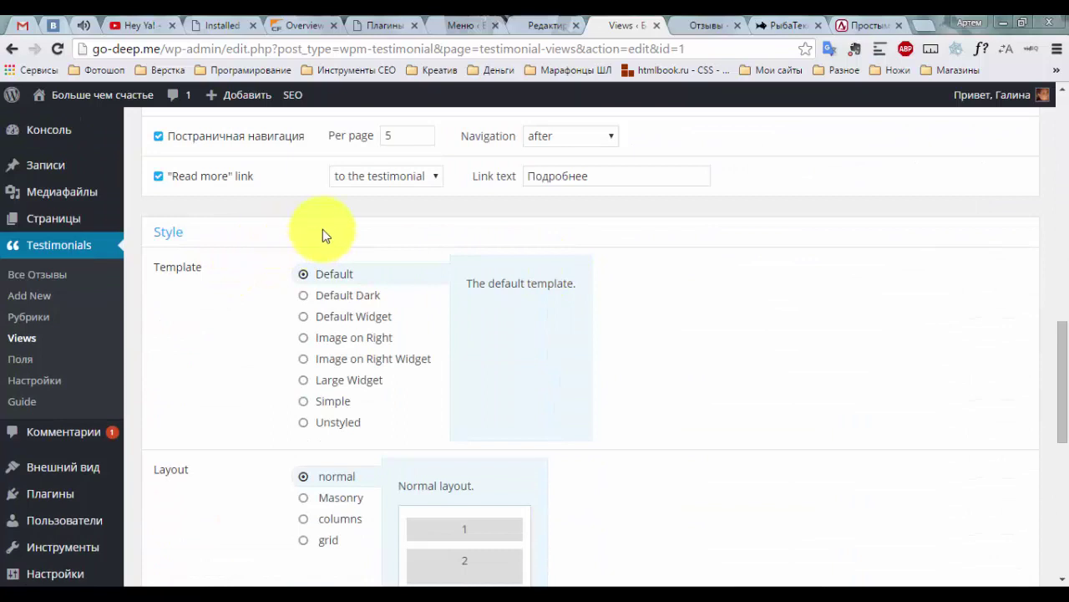
click(359, 299)
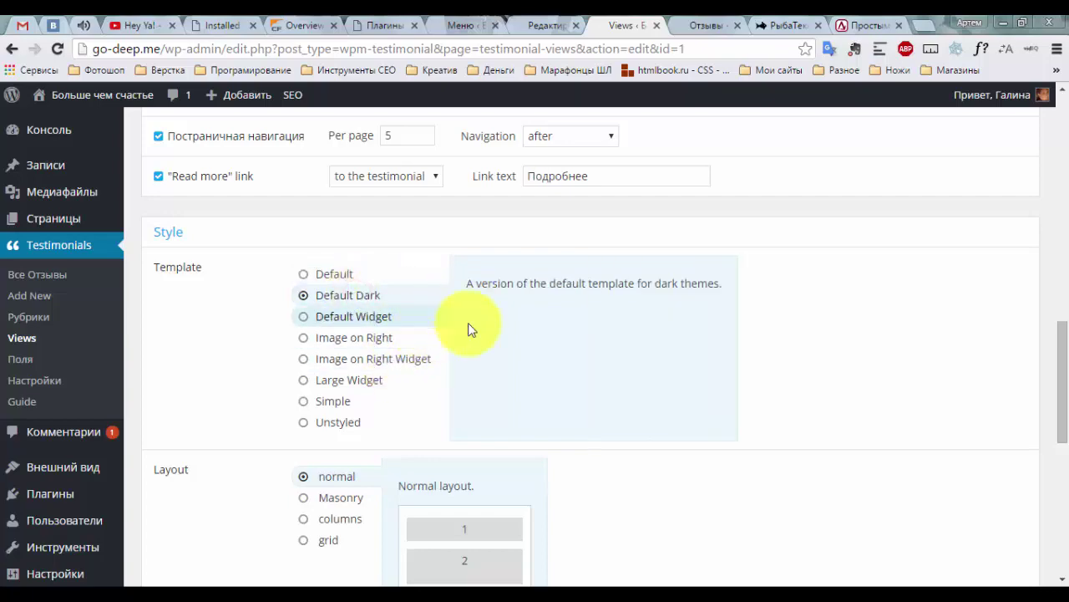
Try a single-color background of #f4f4f4 for the view and preview it with both light and dark text.
scroll(764, 310, down, 5)
scroll(732, 309, up, 3)
scroll(733, 309, down, 3)
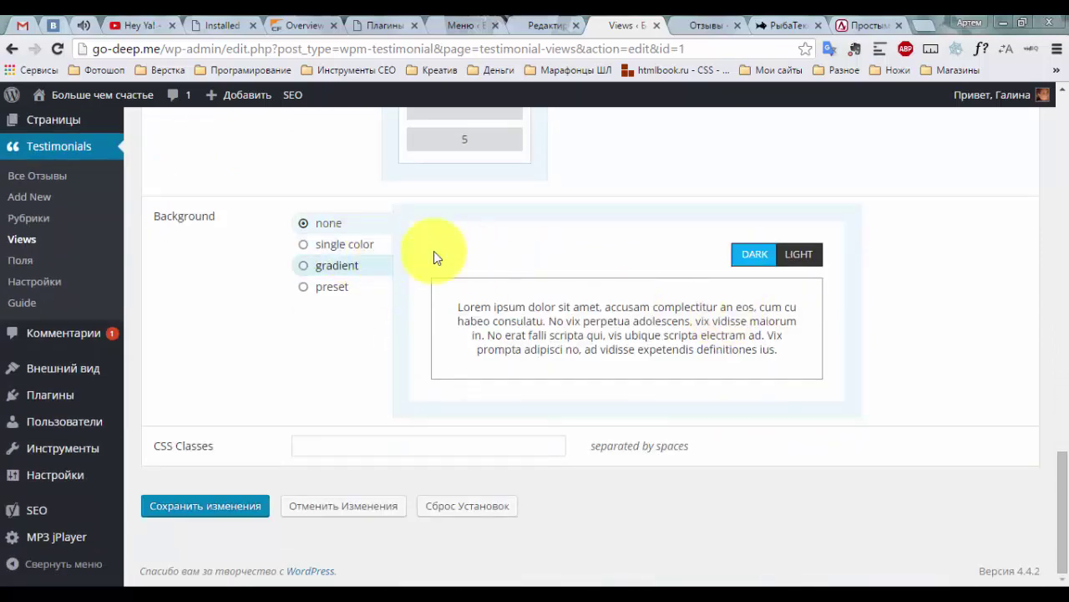
click(343, 243)
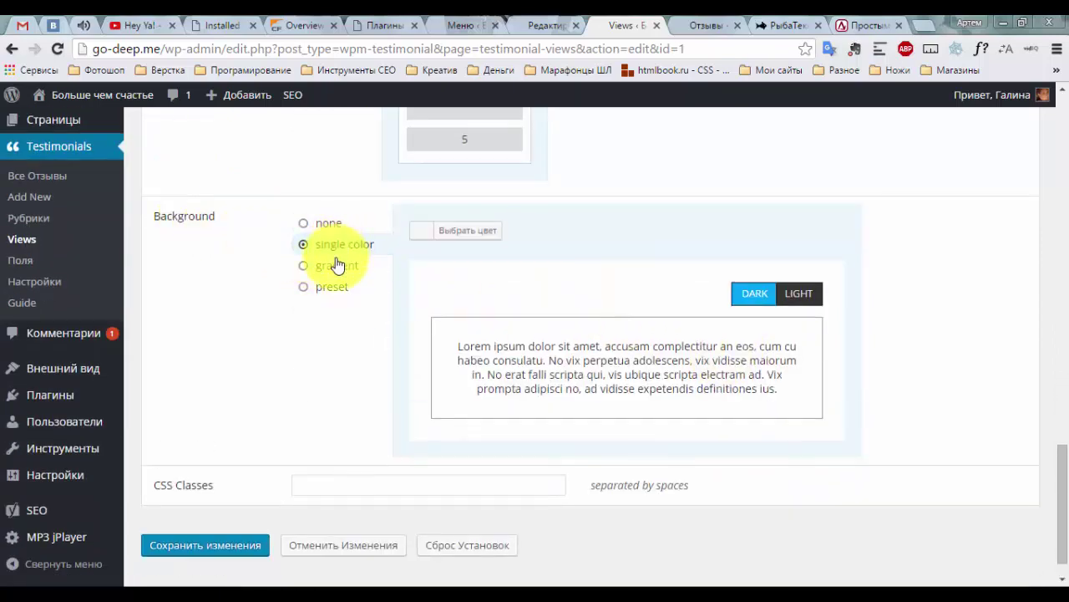
click(441, 230)
mouse_move(455, 296)
mouse_down()
mouse_move(420, 312)
mouse_move(446, 318)
mouse_move(415, 259)
mouse_move(415, 268)
mouse_up()
click(645, 251)
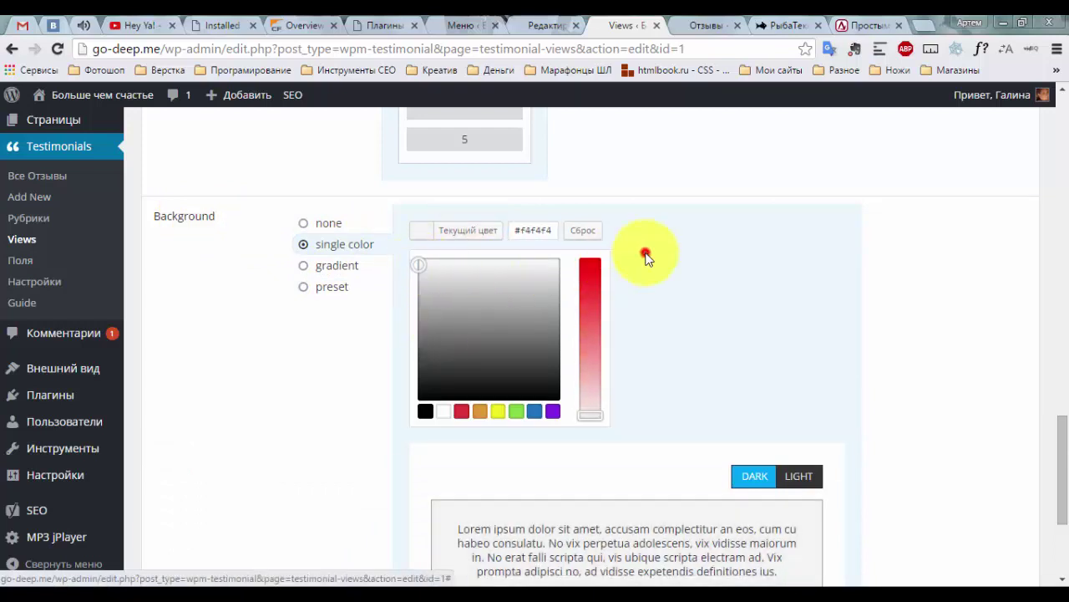
click(798, 294)
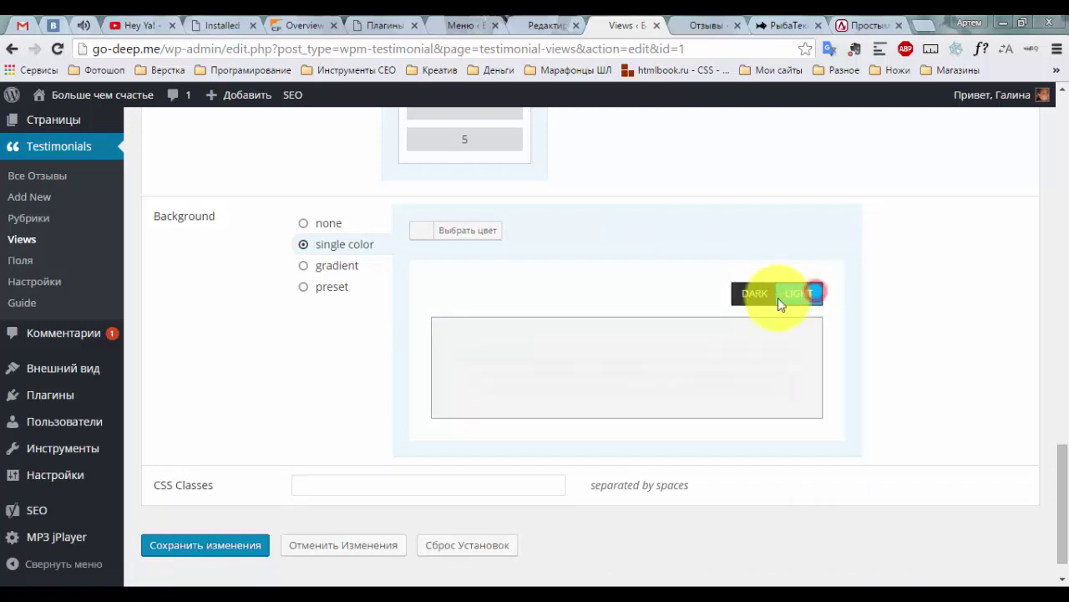
click(752, 294)
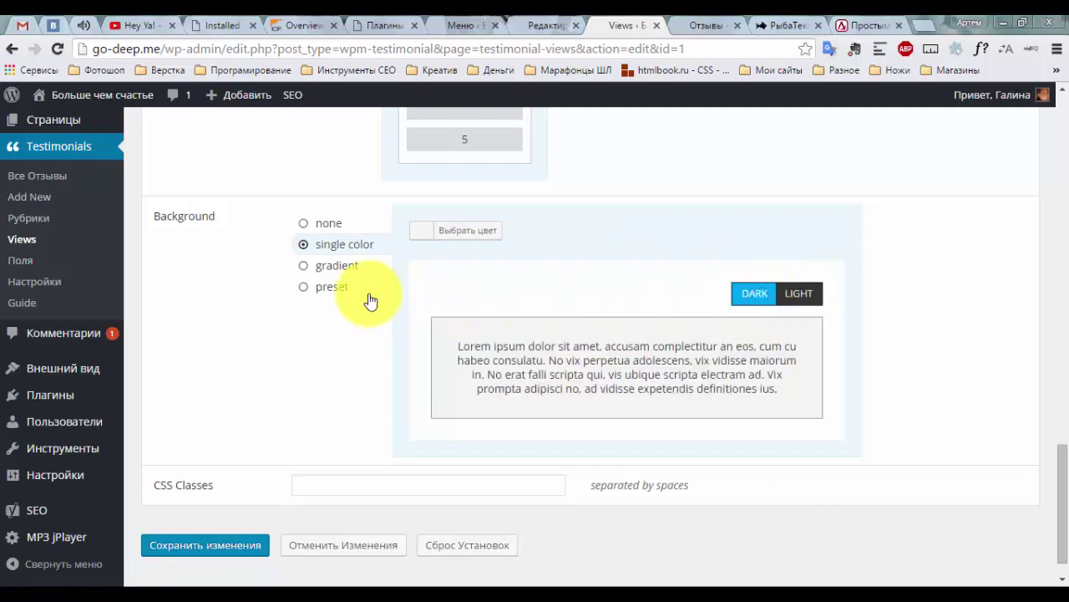
Try a gradient background for the view, running from grey at the top to near-white at the bottom.
click(337, 265)
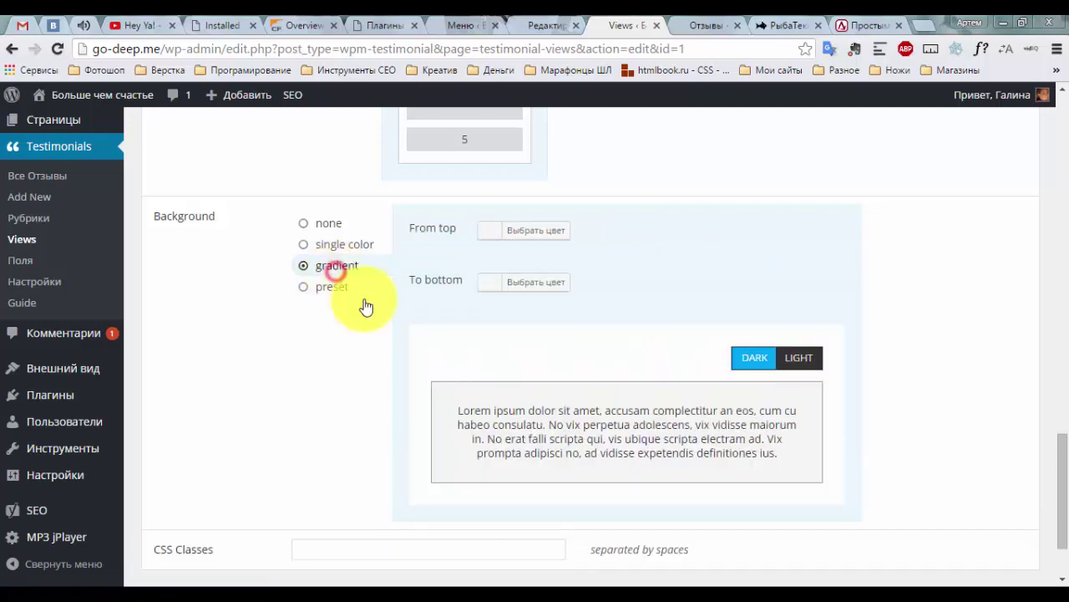
click(547, 236)
click(508, 326)
click(470, 312)
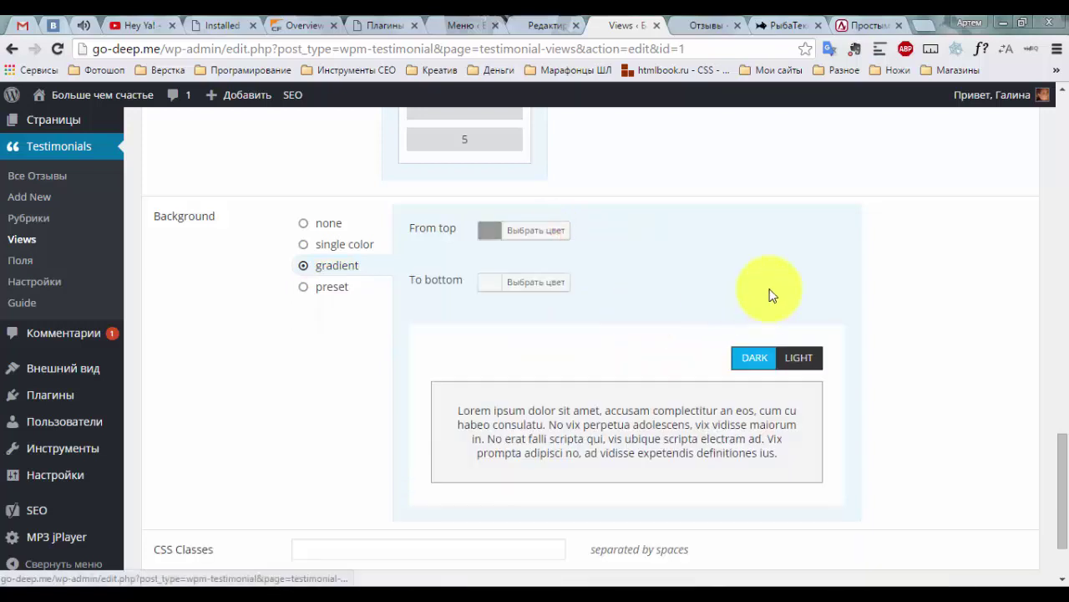
click(531, 284)
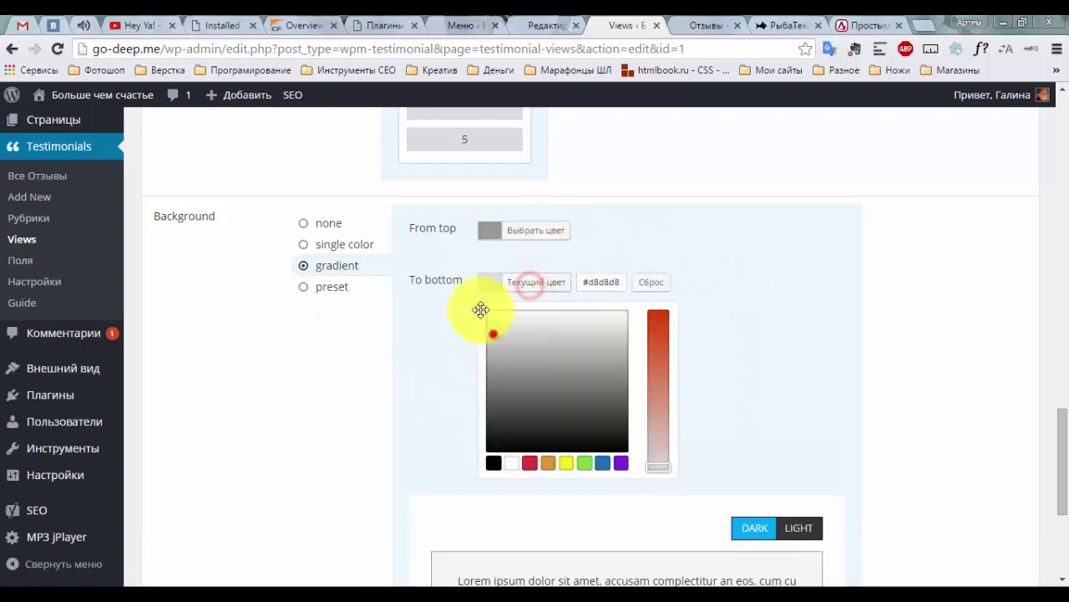
click(701, 227)
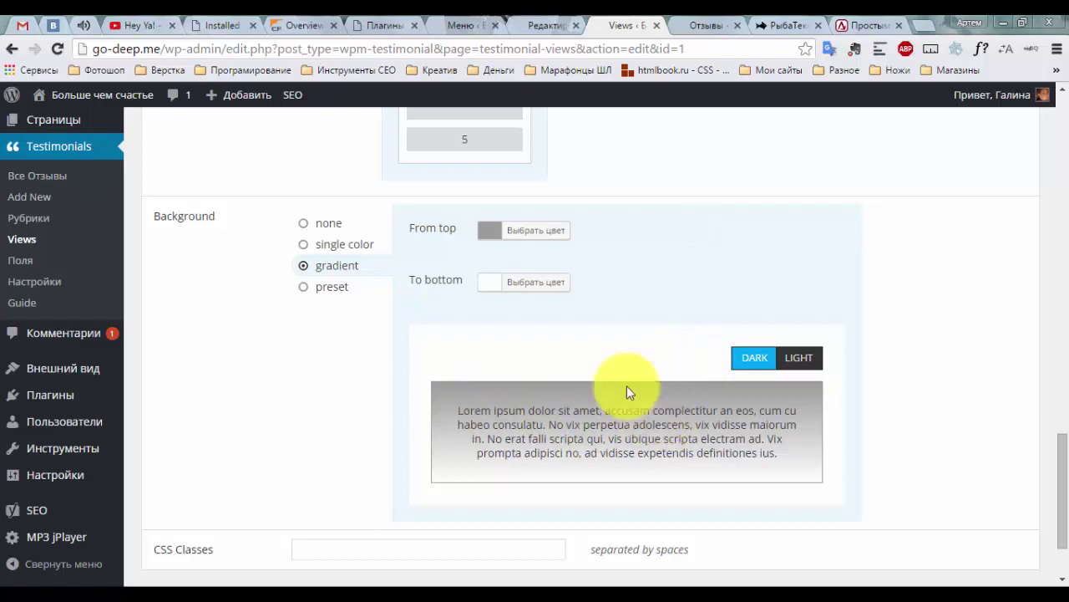
Try the light blue, light latte and sky blue gradient presets as background, and reset the background to none.
click(332, 287)
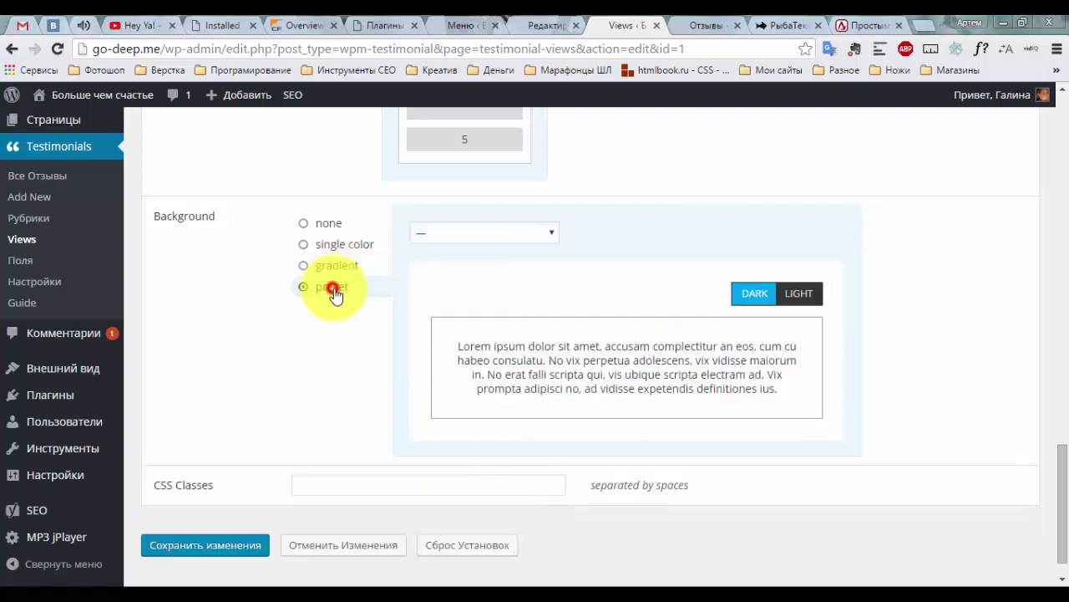
click(521, 232)
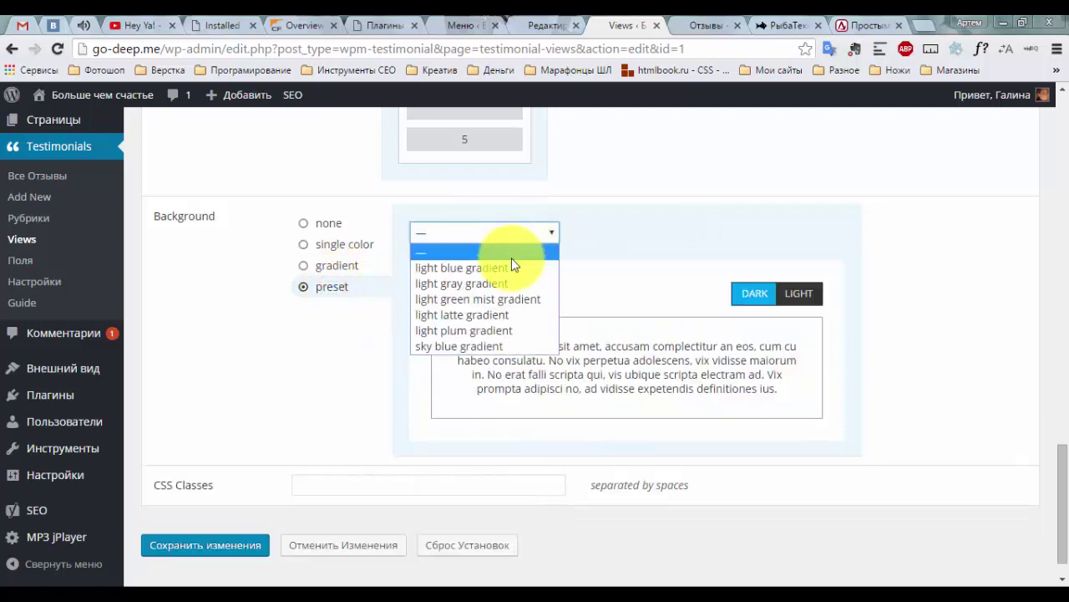
click(508, 266)
click(518, 236)
click(487, 313)
click(510, 231)
click(493, 346)
click(331, 225)
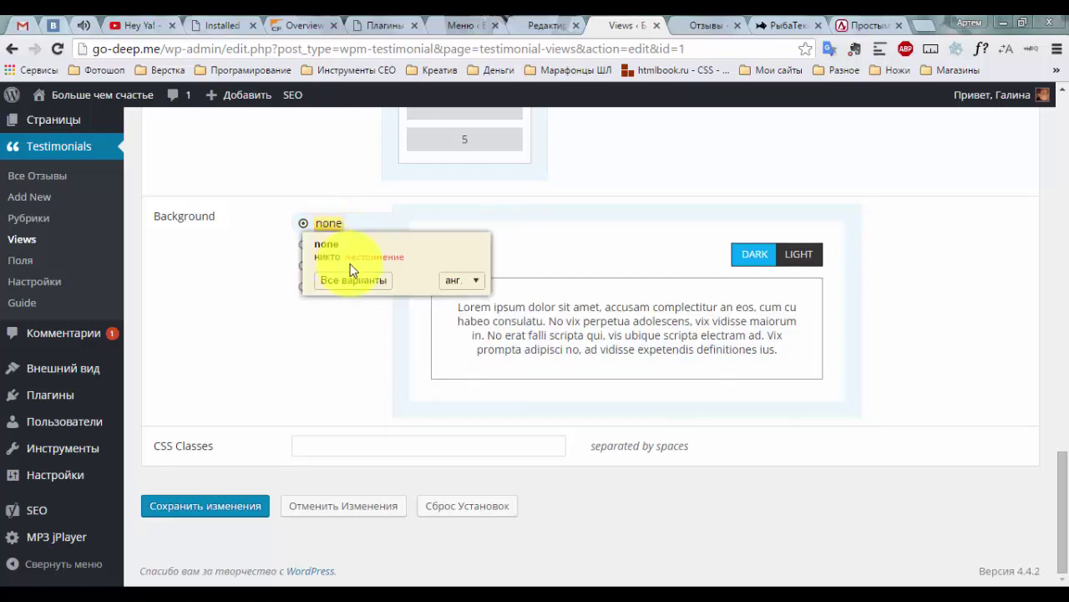
click(591, 236)
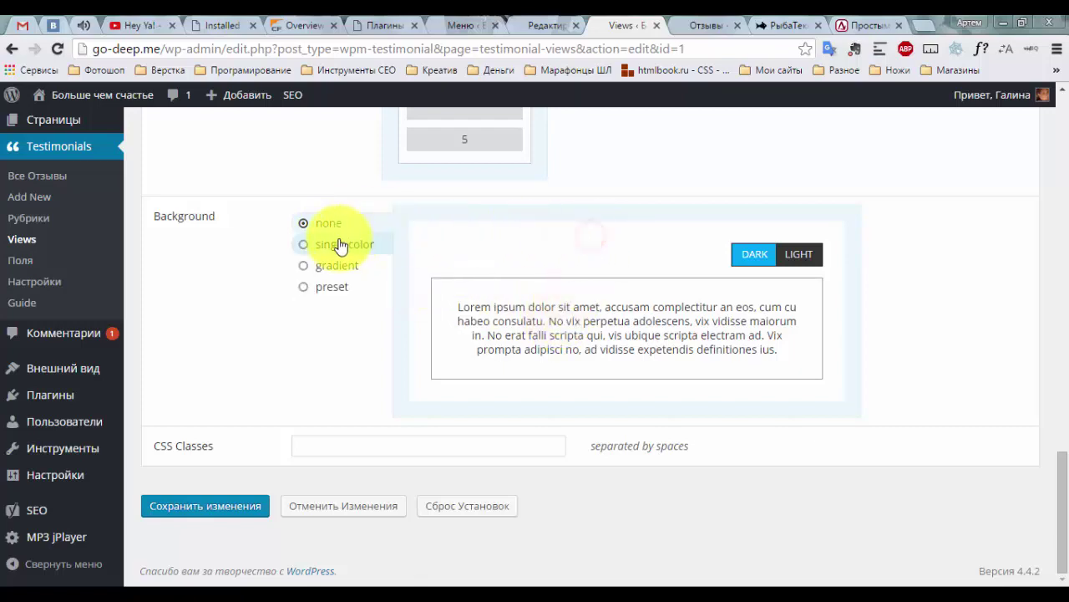
Set the view's background to a single color, using a light grey slightly darker than #f4f4f4.
scroll(552, 219, up, 1)
scroll(371, 244, down, 1)
click(371, 244)
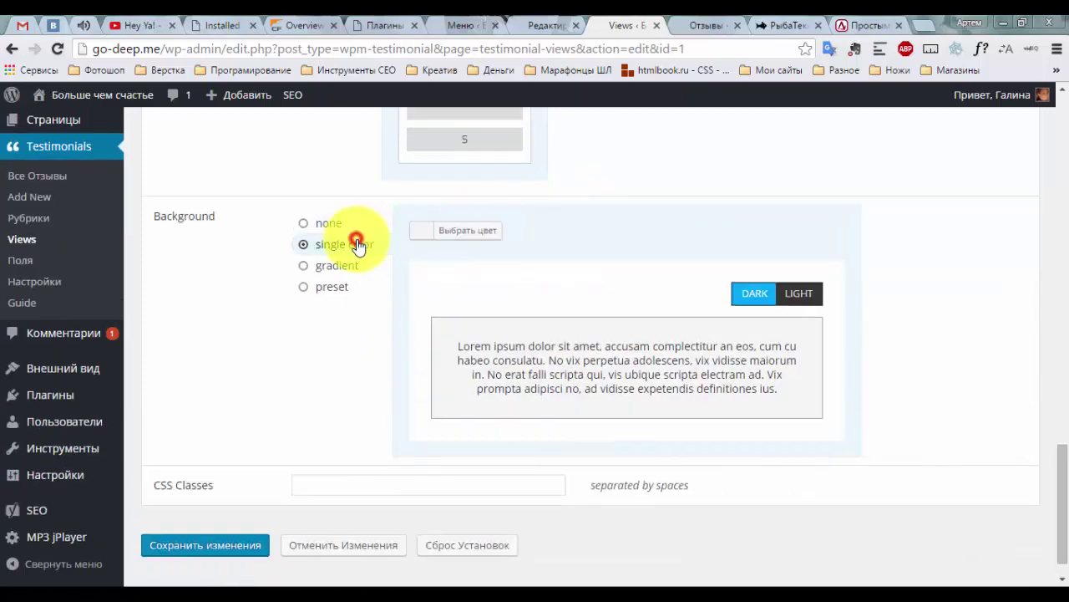
click(467, 238)
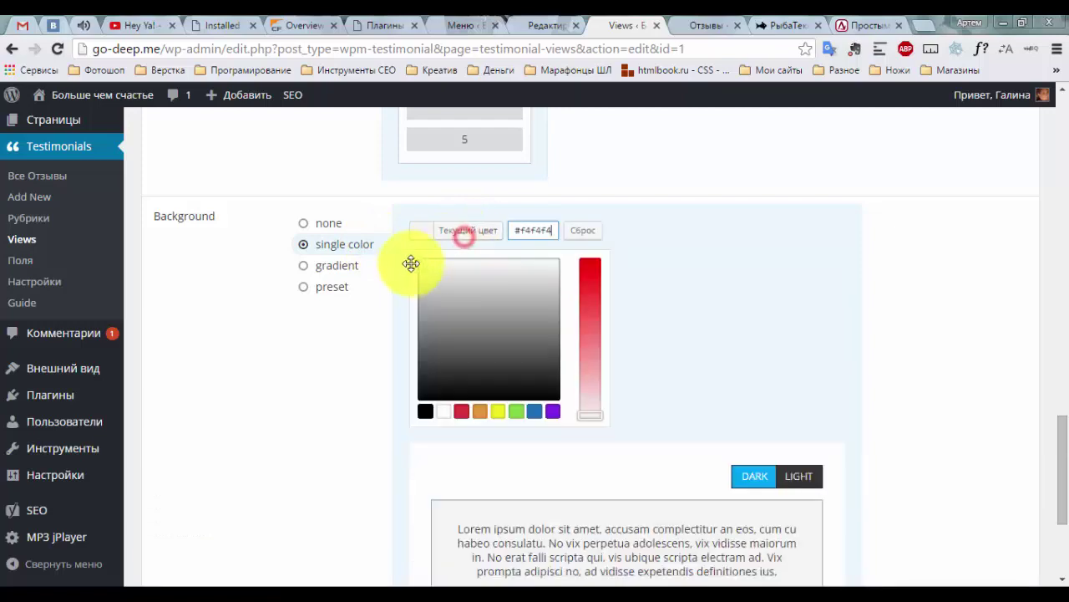
click(724, 264)
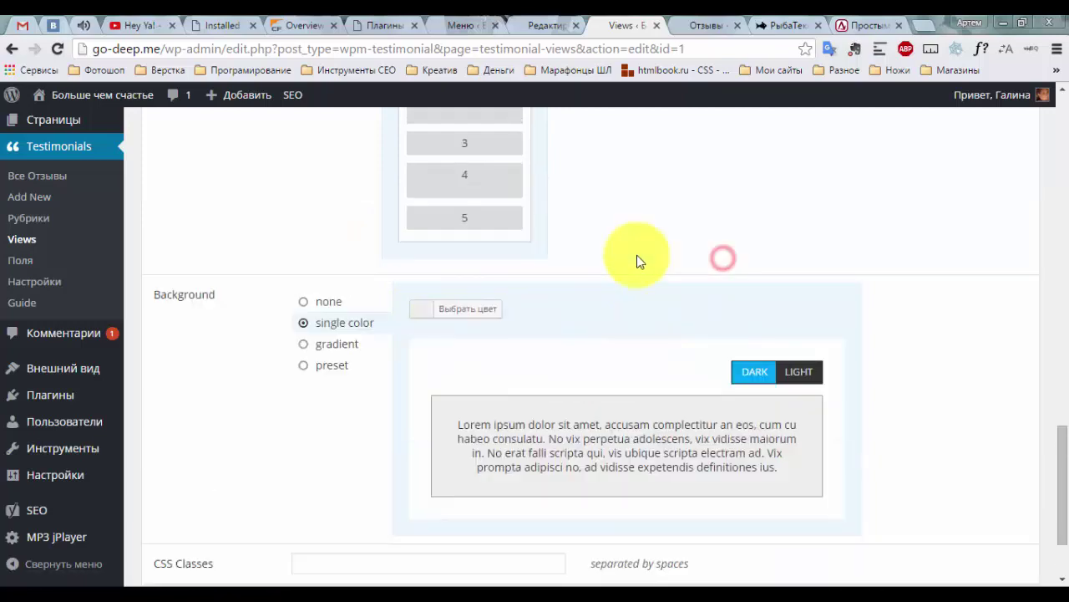
Save the view's style changes and reload the Отзывы page to check how the testimonials look.
scroll(672, 279, up, 9)
scroll(669, 251, down, 4)
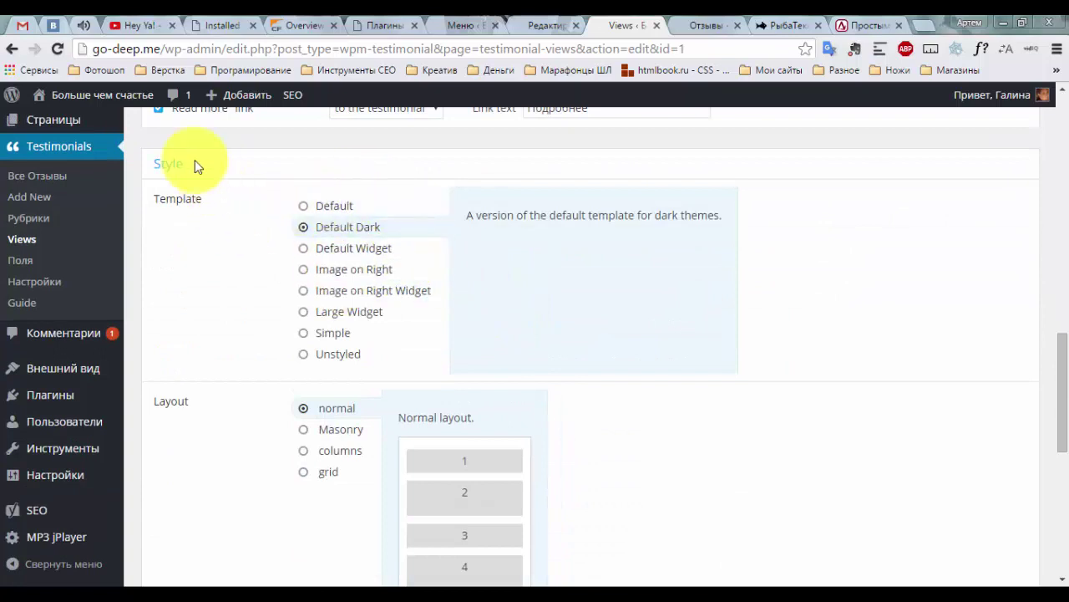
click(863, 268)
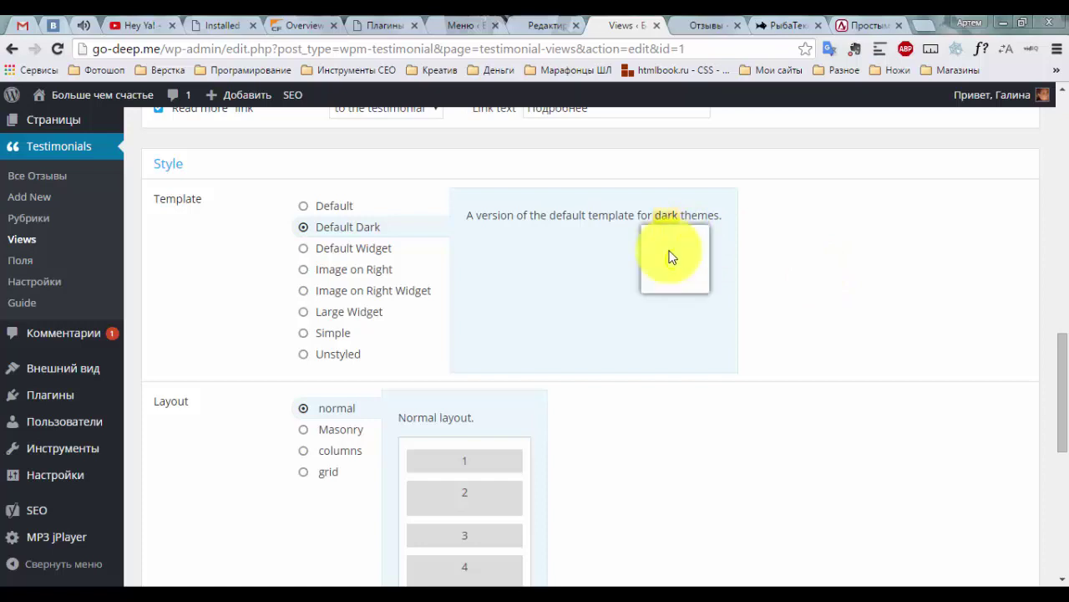
scroll(635, 267, down, 5)
click(237, 545)
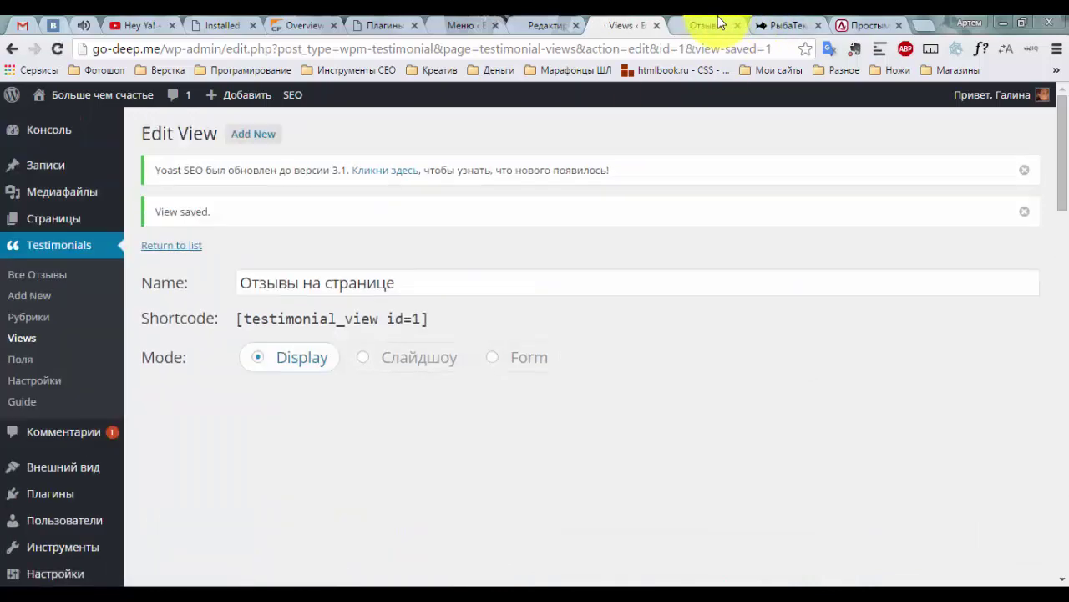
click(715, 24)
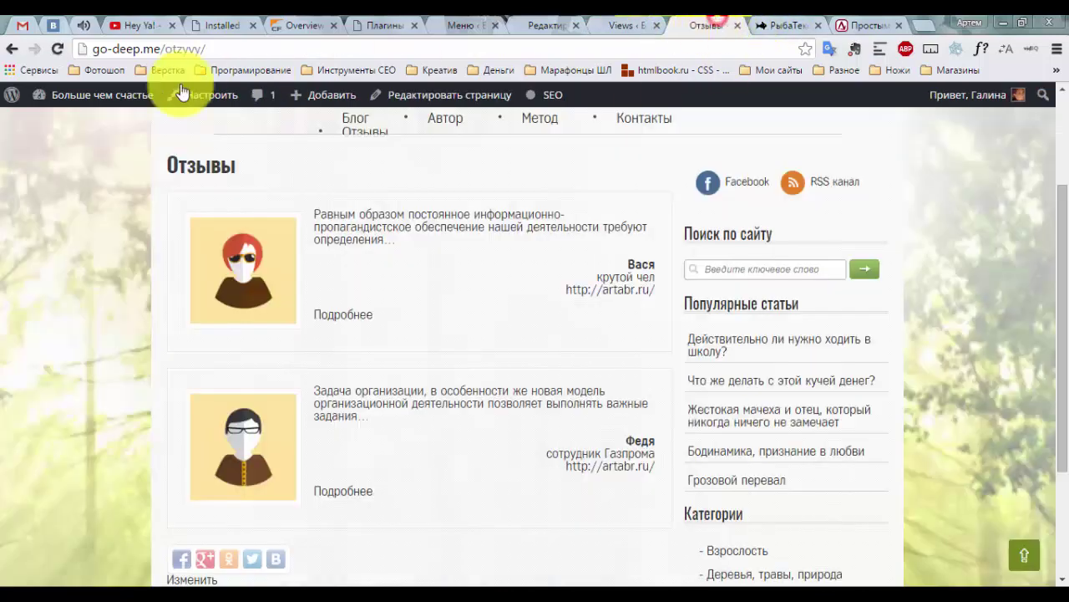
click(52, 54)
Save the view with the Default Widget template and check it on the reloaded Отзывы page.
click(623, 25)
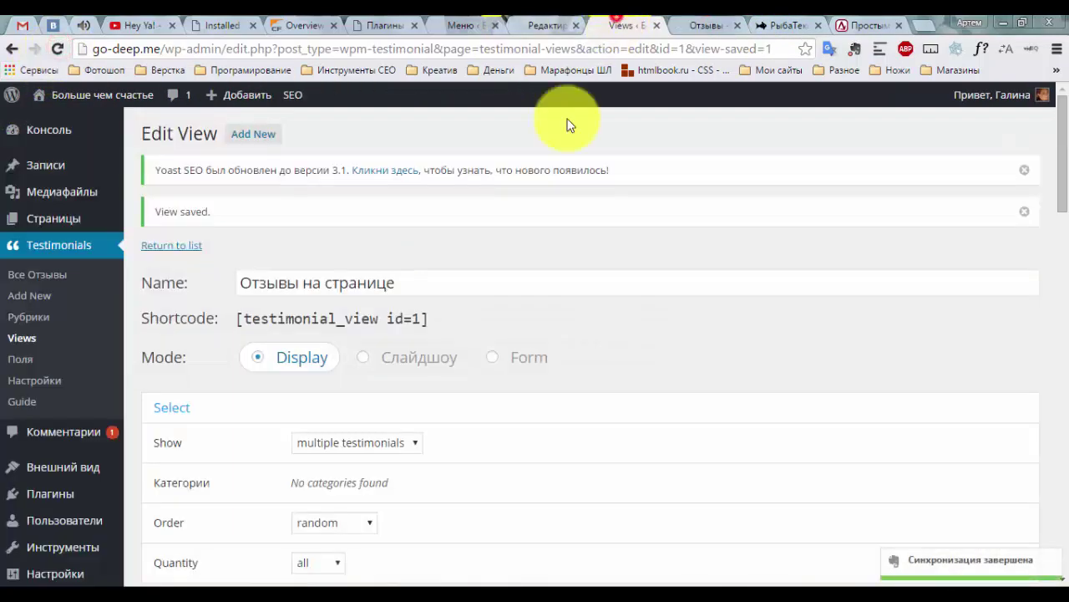
scroll(330, 428, down, 15)
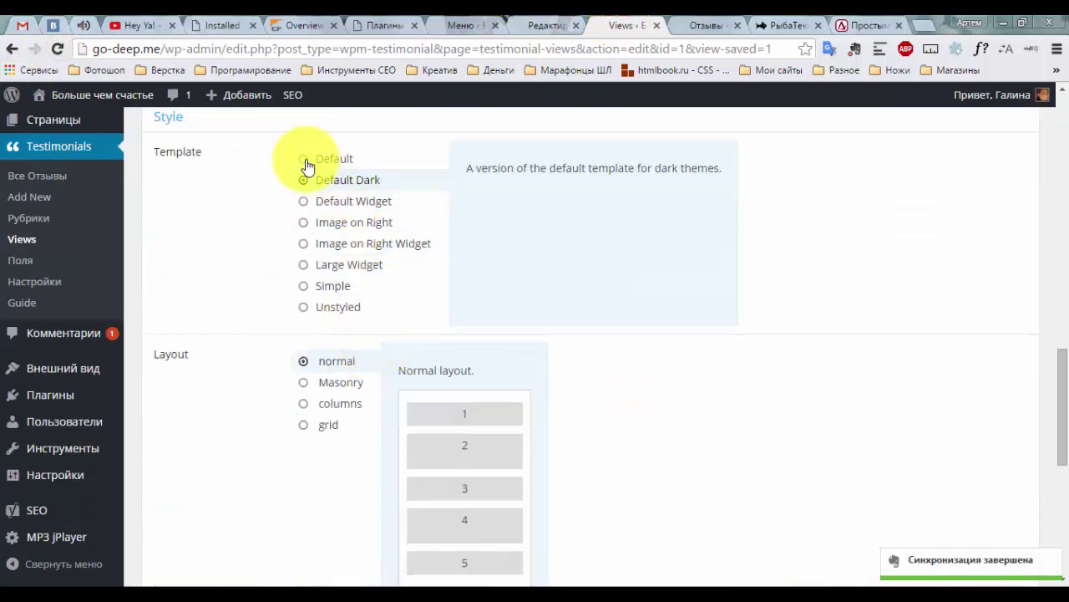
click(368, 201)
scroll(242, 390, down, 6)
click(214, 506)
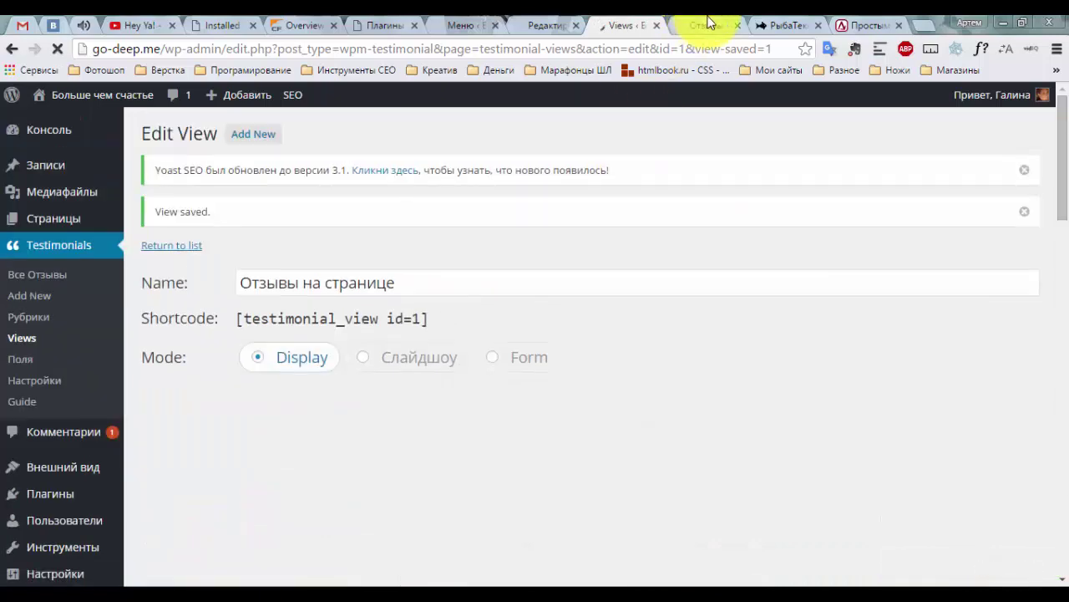
click(706, 25)
click(60, 50)
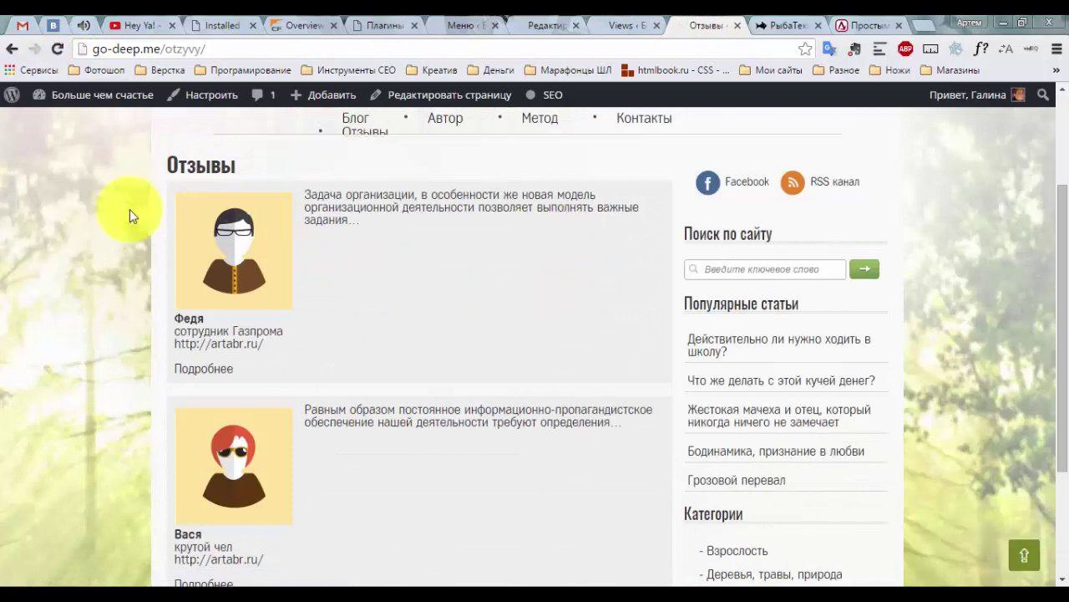
Save the view with the Image on Right template and check it on the reloaded Отзывы page.
click(618, 24)
scroll(384, 372, down, 15)
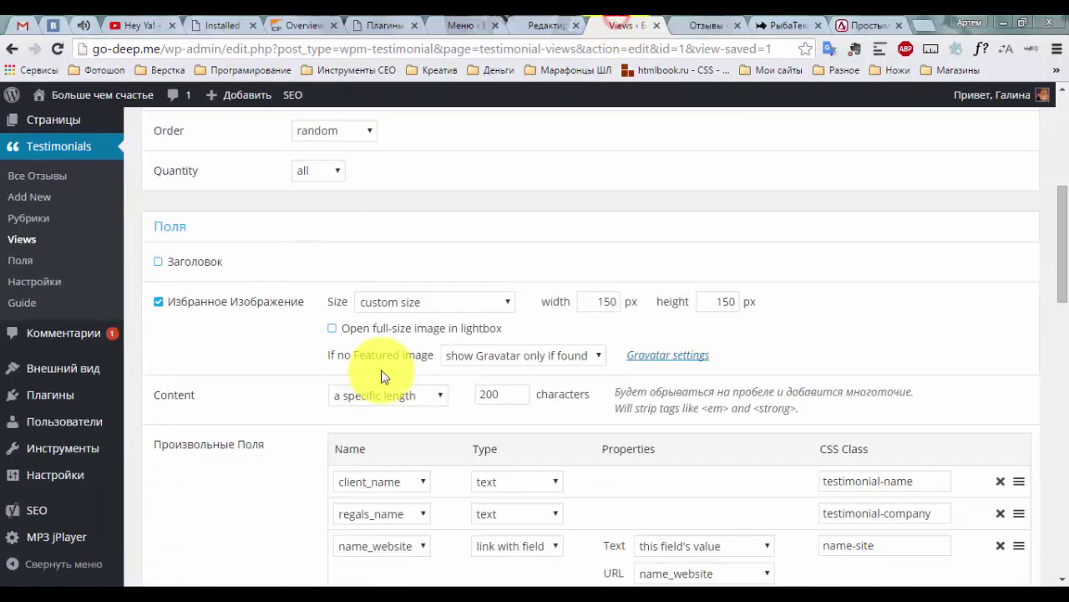
click(342, 144)
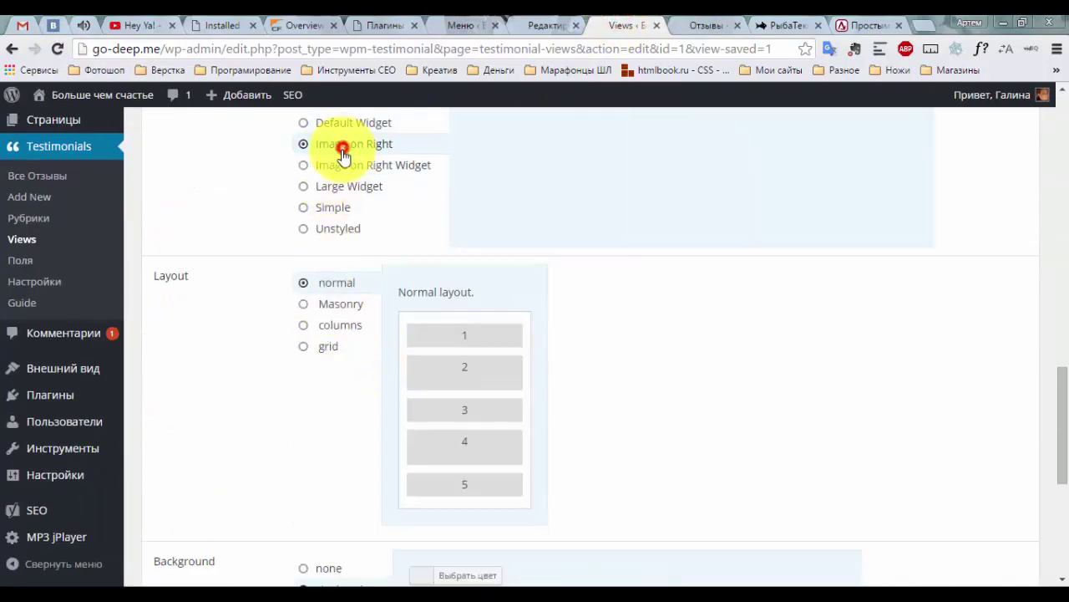
scroll(263, 408, down, 2)
scroll(261, 407, up, 3)
scroll(262, 406, down, 6)
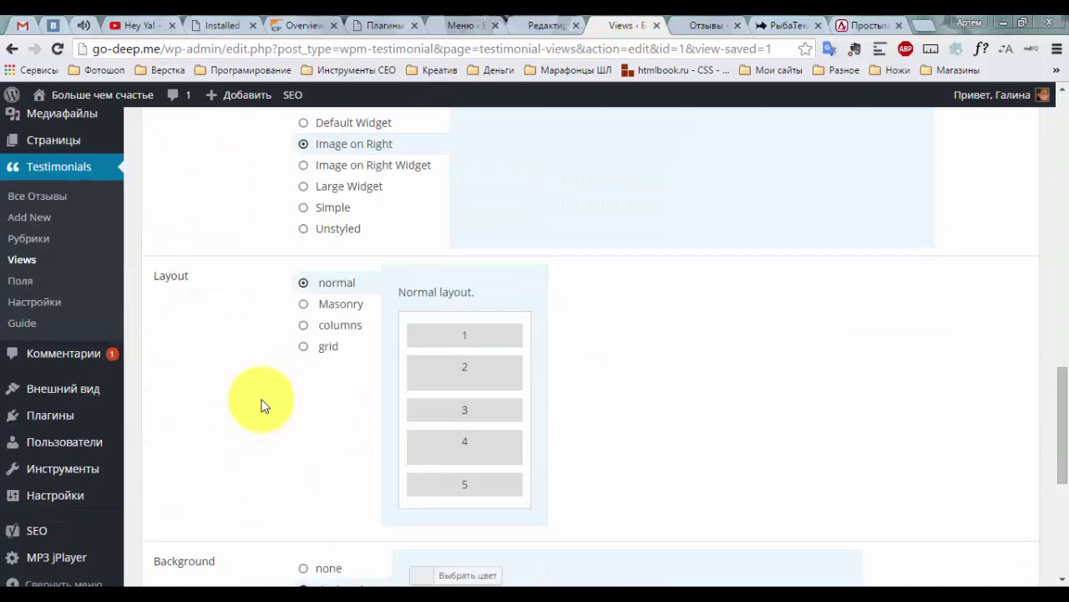
click(234, 506)
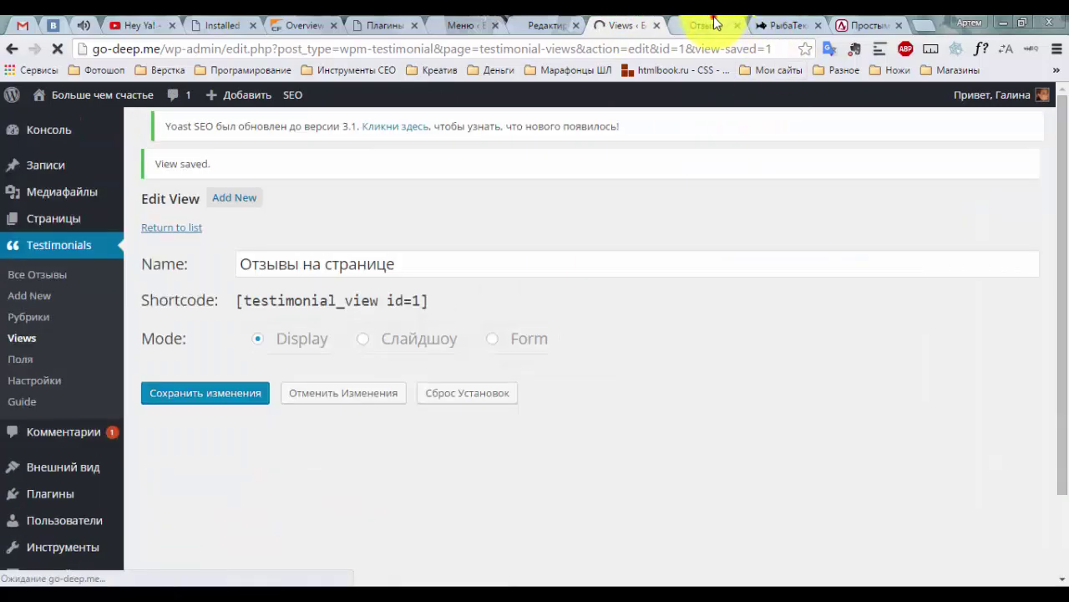
click(715, 25)
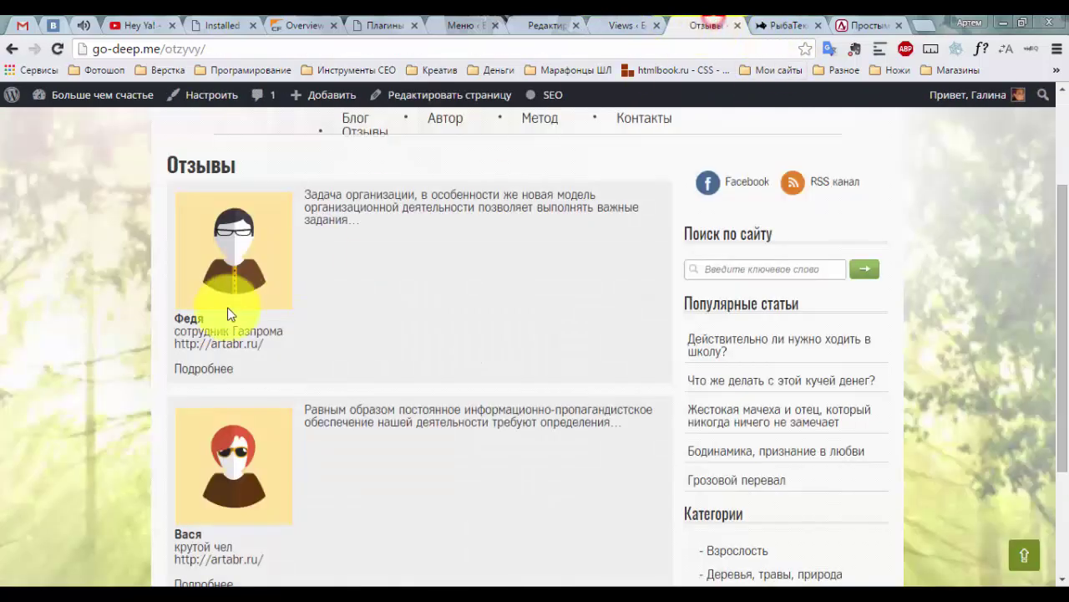
click(57, 50)
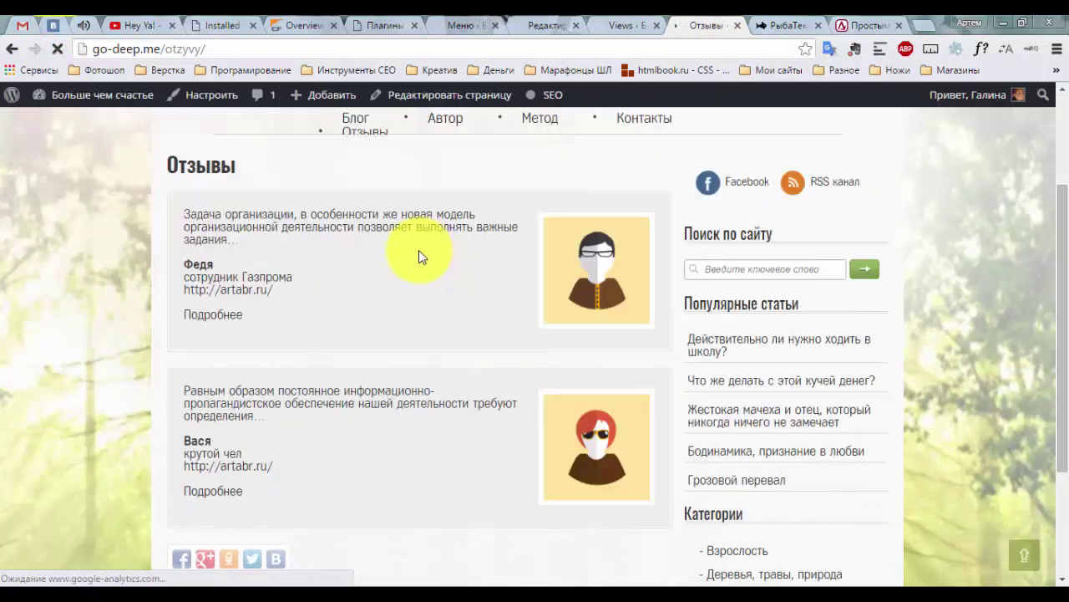
Save the view with the Image on Right Widget template and check it on the reloaded Отзывы page.
click(626, 23)
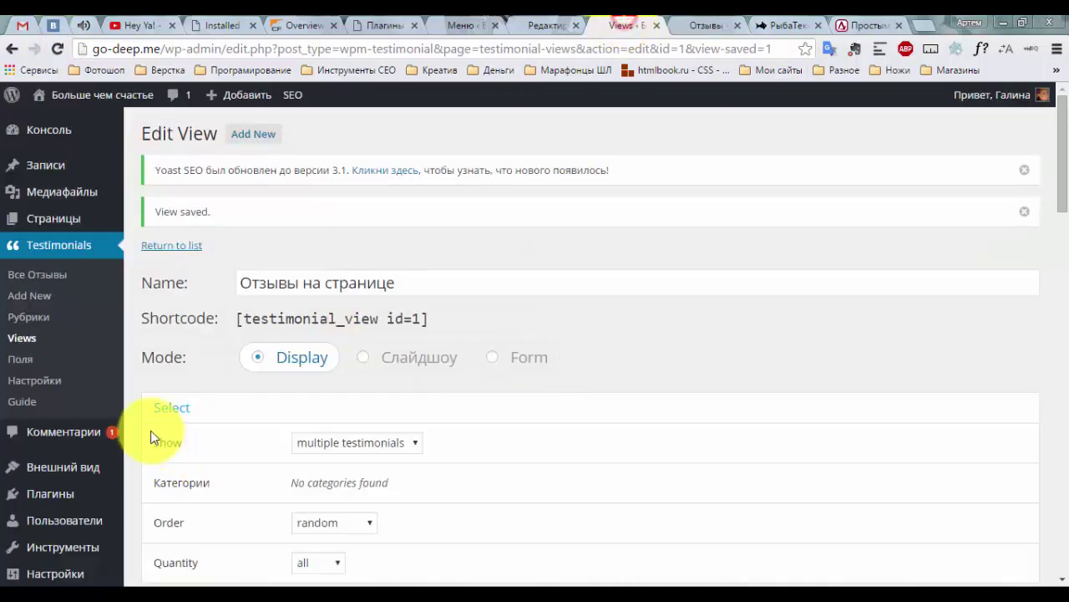
scroll(234, 365, down, 5)
scroll(234, 360, down, 5)
click(352, 167)
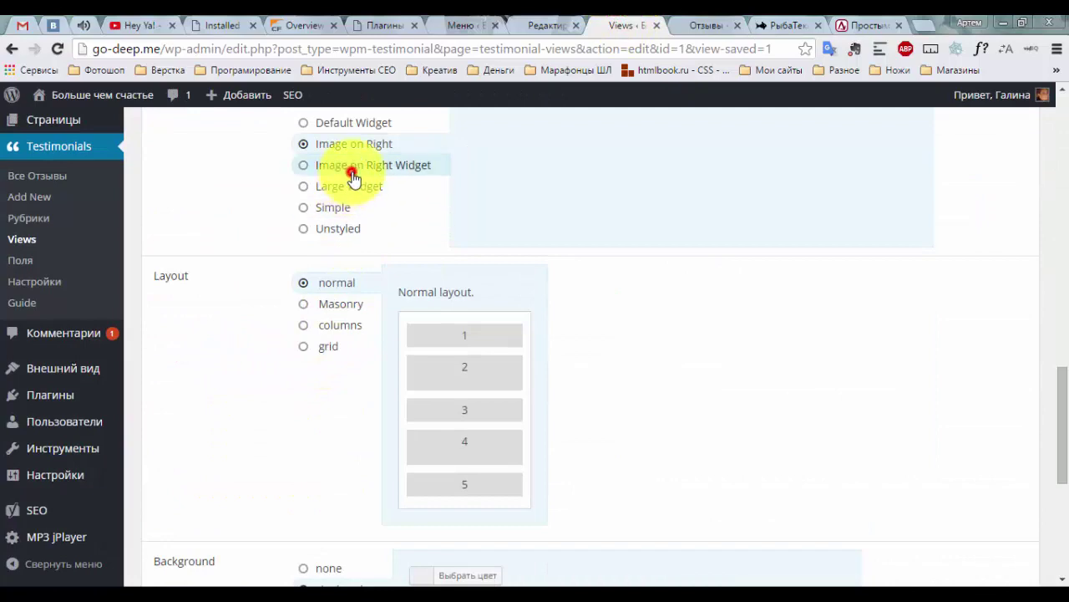
scroll(222, 454, down, 4)
click(227, 576)
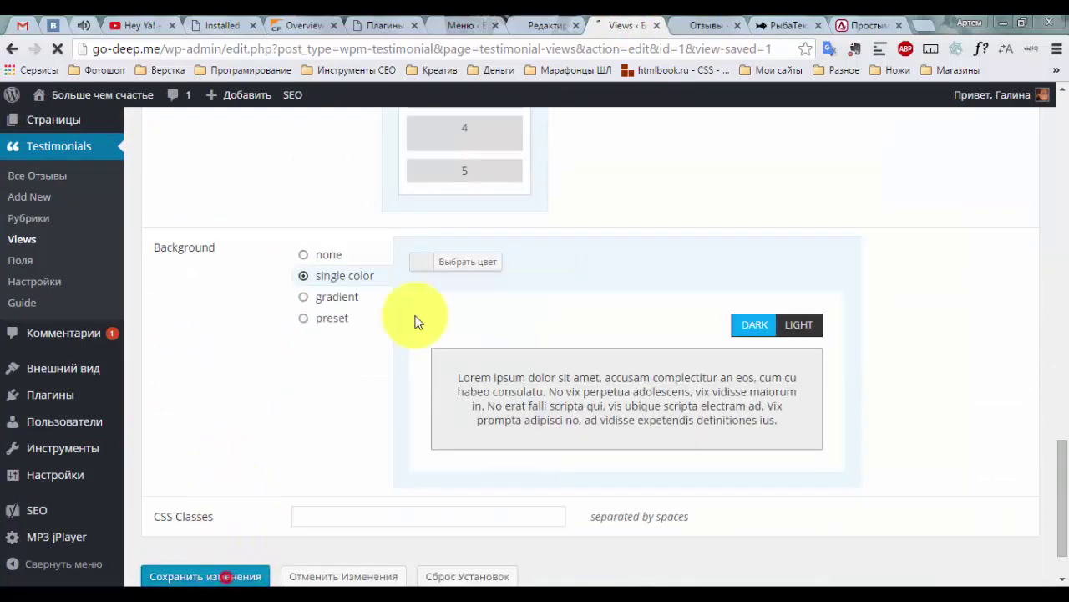
click(702, 24)
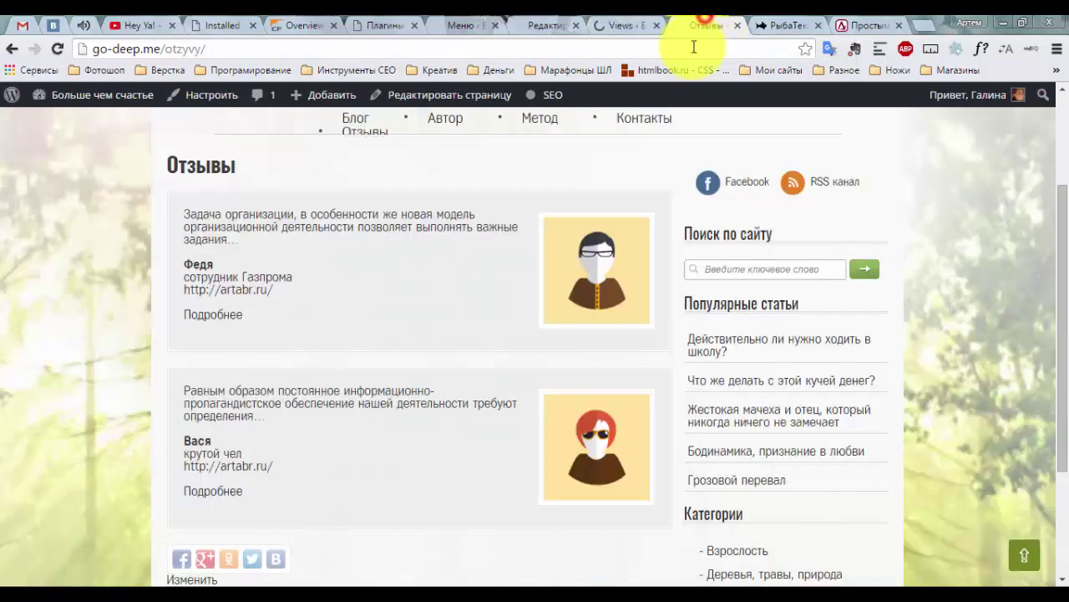
click(56, 48)
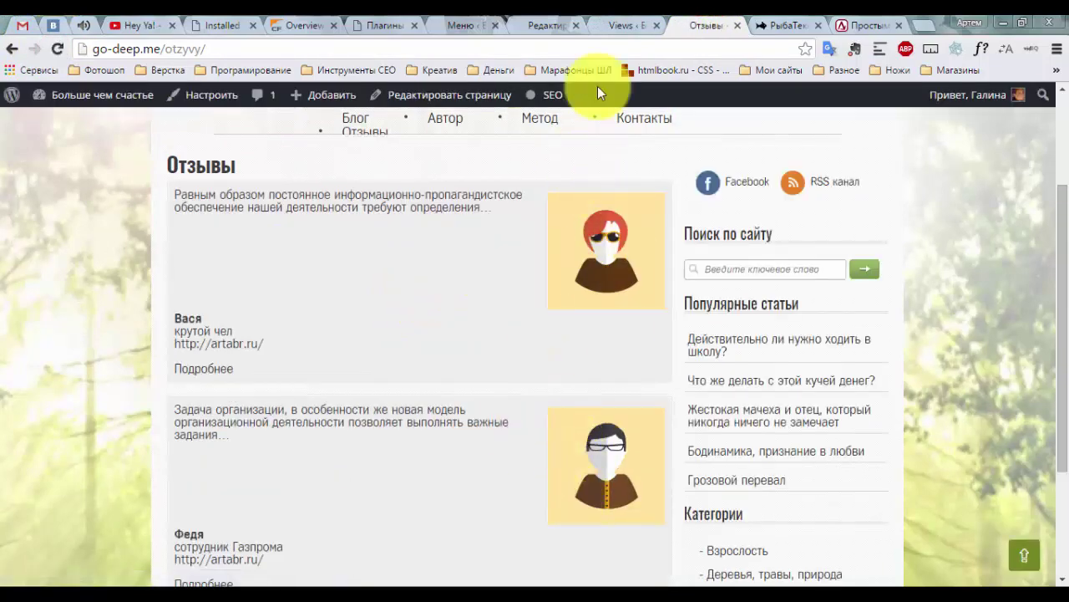
Save the view with the Large Widget template and check it on the reloaded Отзывы page.
click(622, 25)
scroll(269, 376, down, 6)
scroll(269, 366, down, 6)
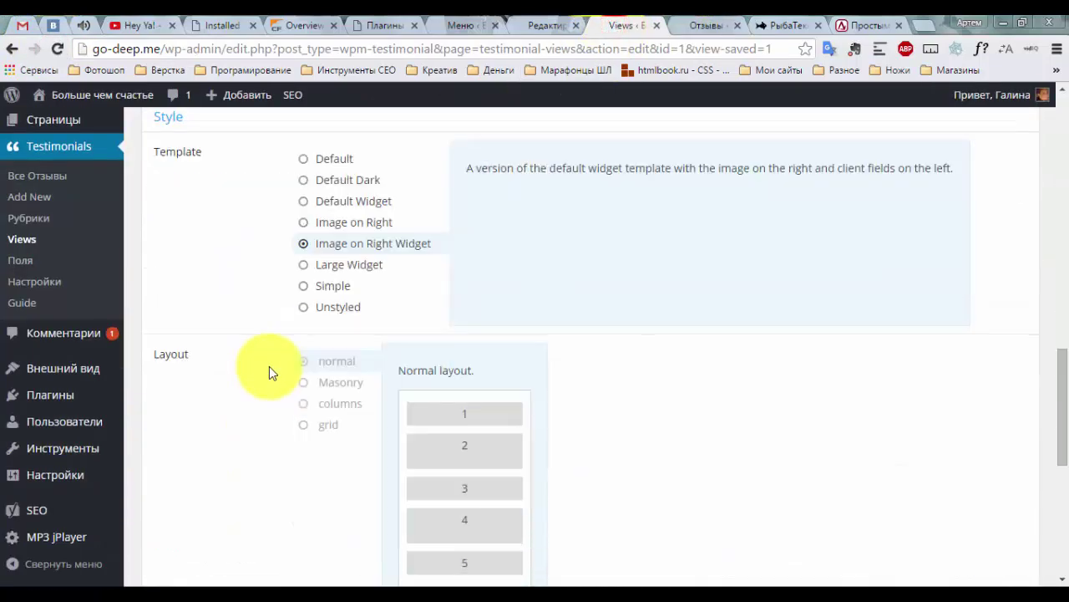
click(304, 266)
scroll(226, 379, down, 2)
scroll(226, 386, down, 3)
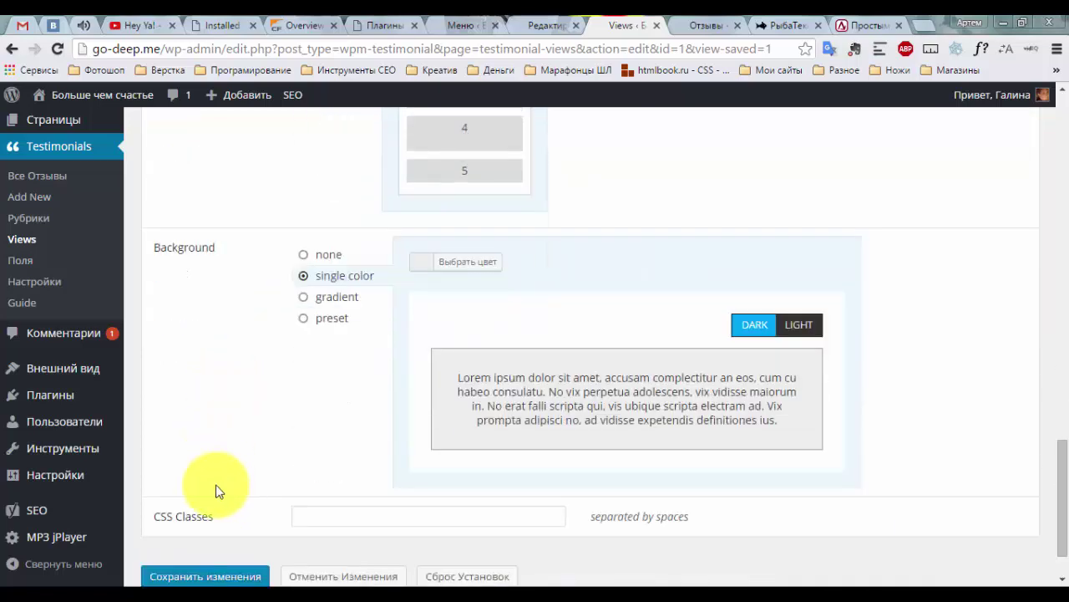
click(192, 575)
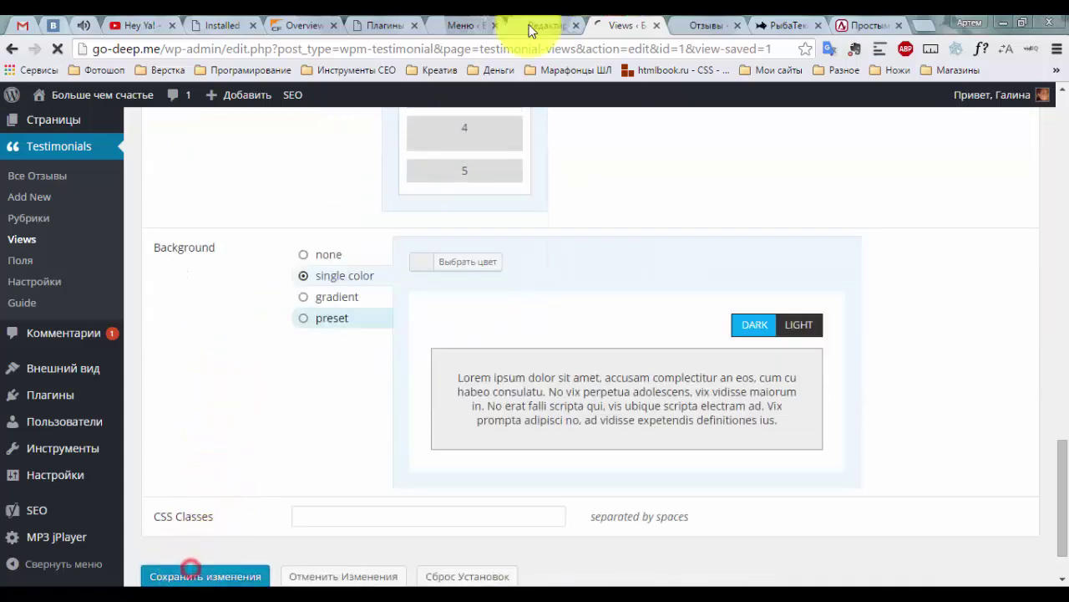
click(697, 23)
click(55, 48)
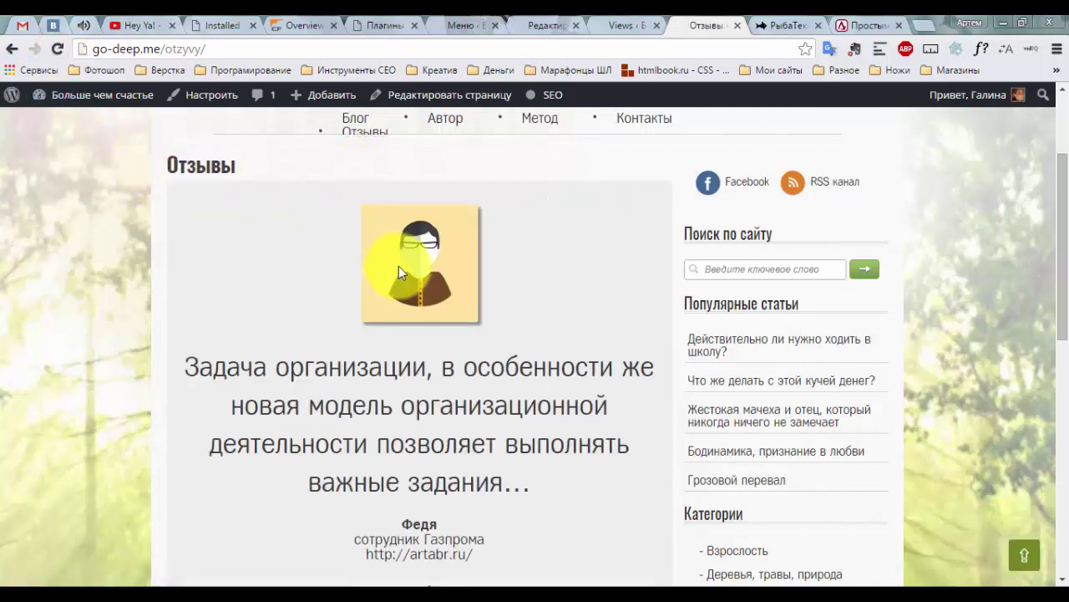
scroll(400, 267, down, 10)
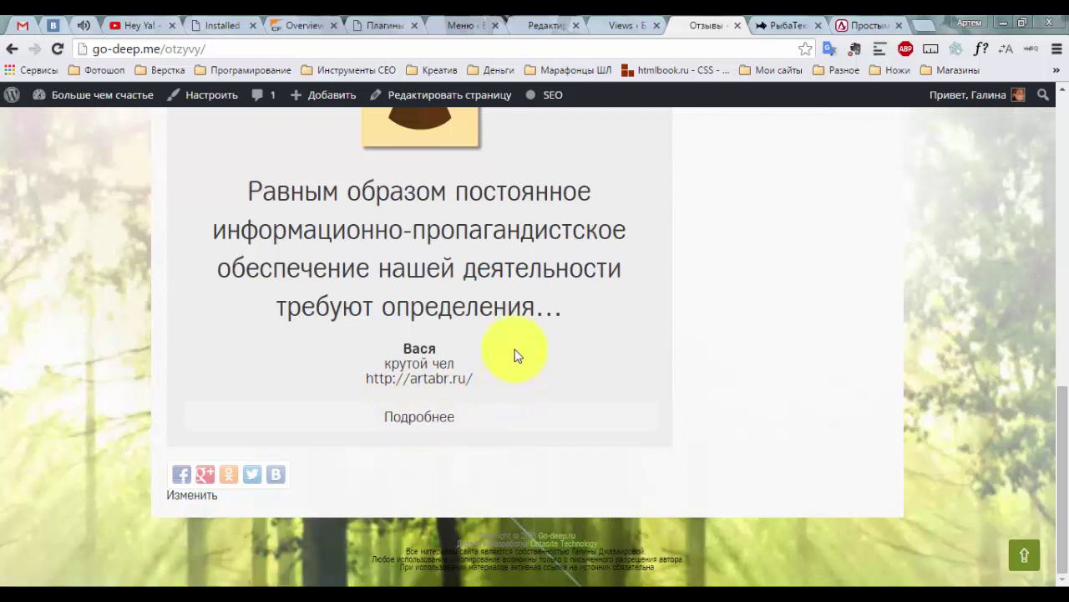
Save the view with the Simple template and check it on the reloaded Отзывы page.
click(618, 25)
scroll(477, 293, down, 15)
click(325, 207)
scroll(435, 276, up, 4)
scroll(442, 429, down, 4)
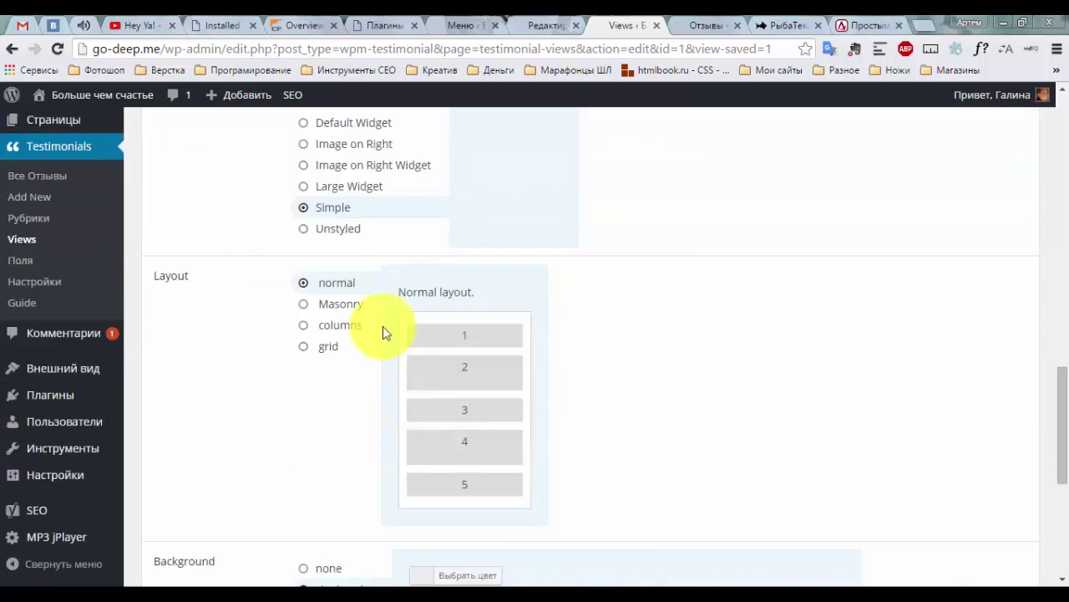
click(318, 208)
scroll(524, 292, up, 2)
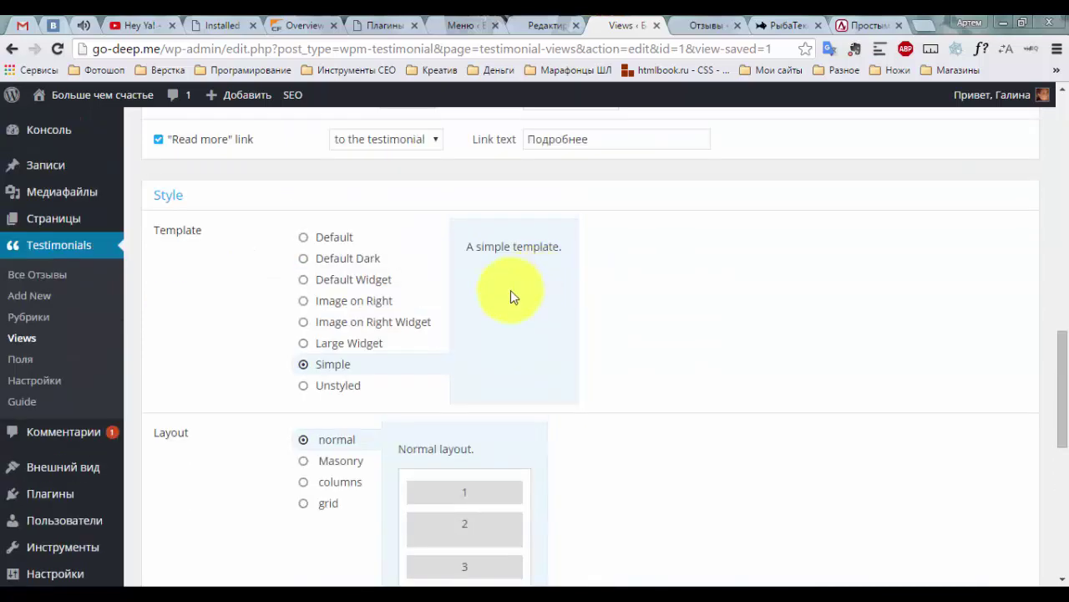
scroll(525, 292, down, 6)
click(204, 501)
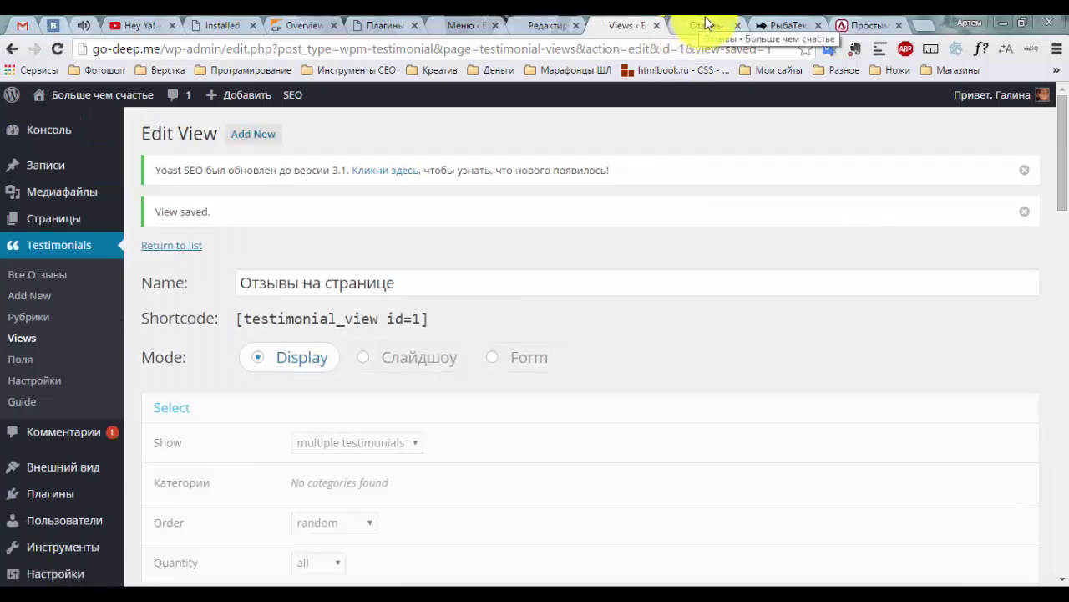
click(706, 25)
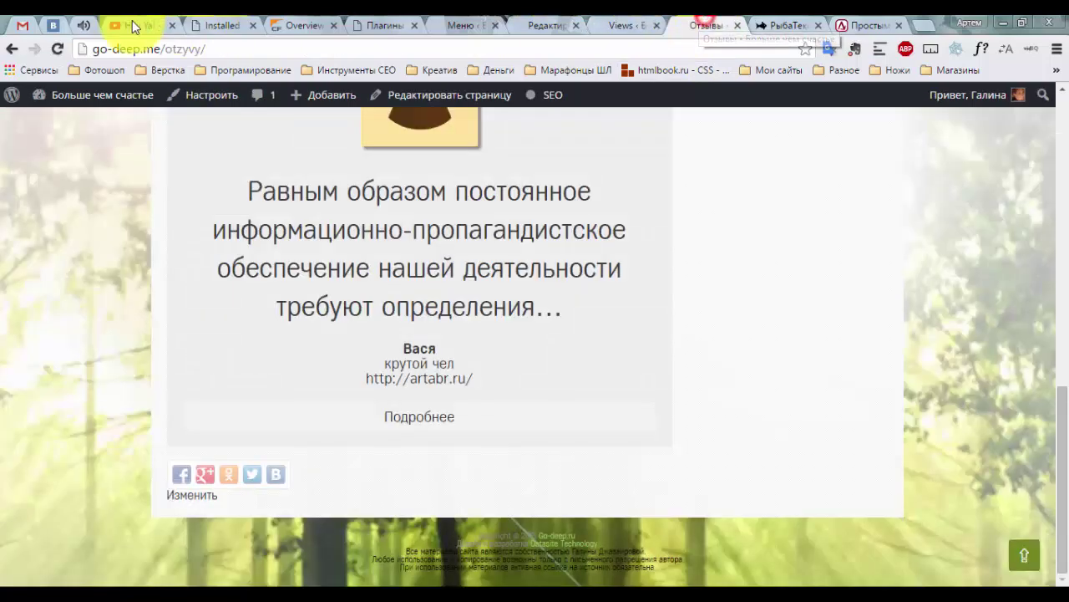
click(57, 48)
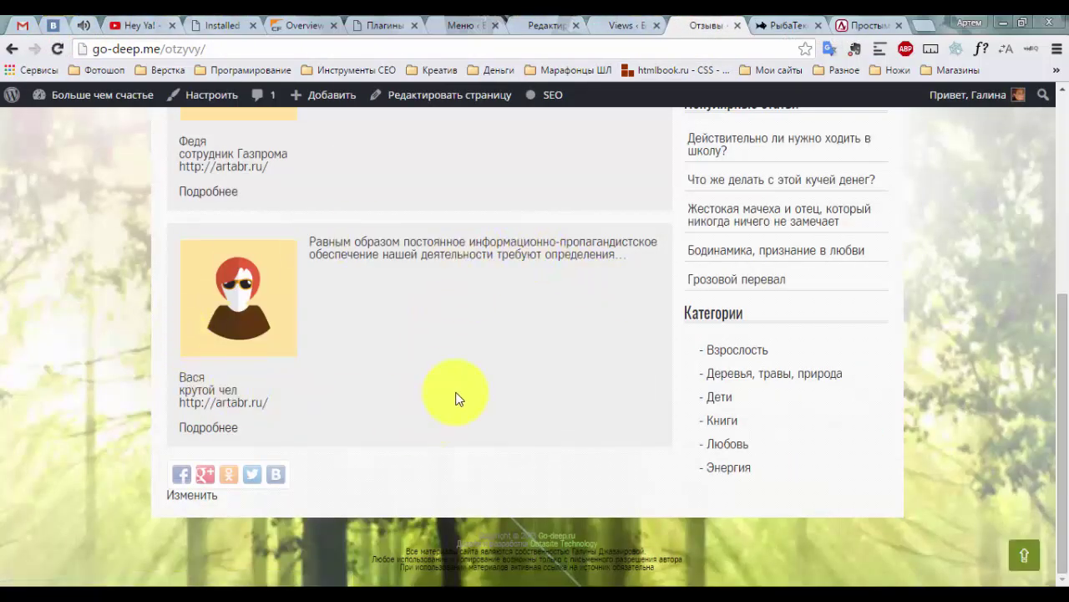
Save the view with the Unstyled template and check it on the reloaded Отзывы page.
click(618, 22)
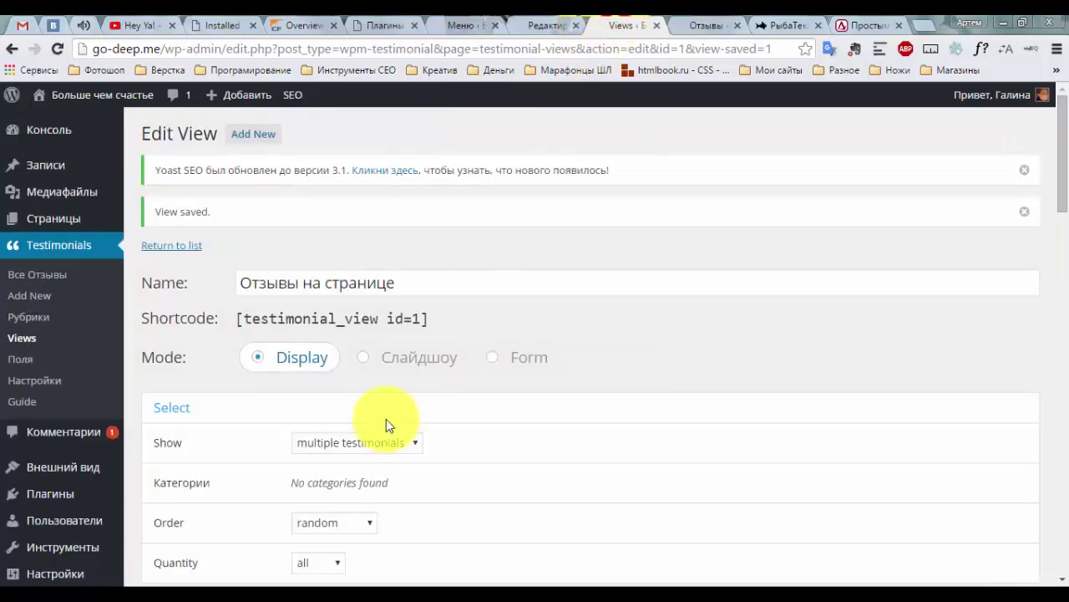
scroll(386, 420, down, 20)
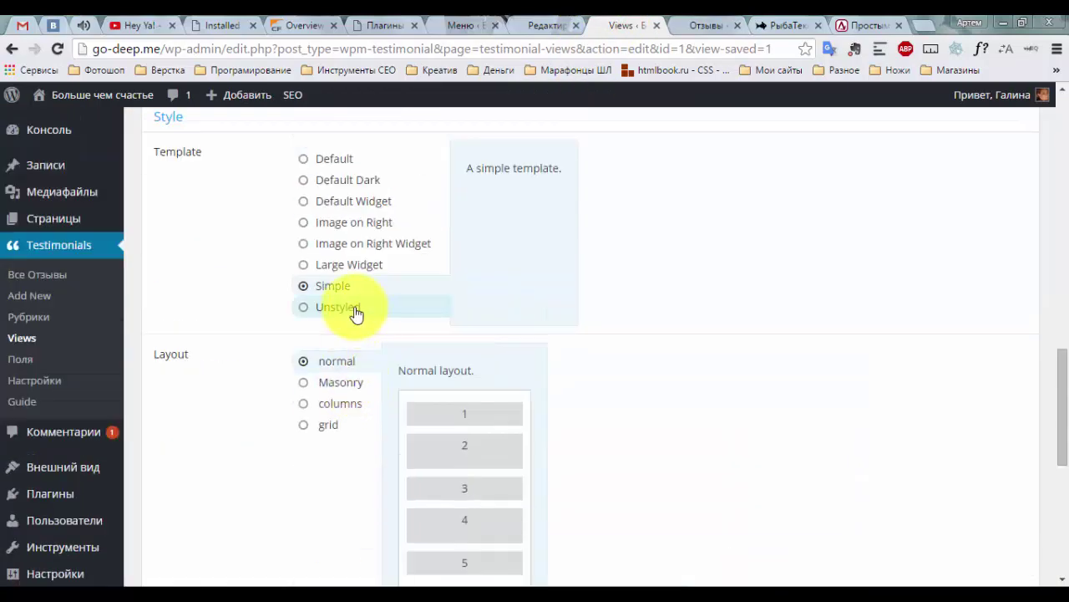
click(354, 309)
double_click(354, 310)
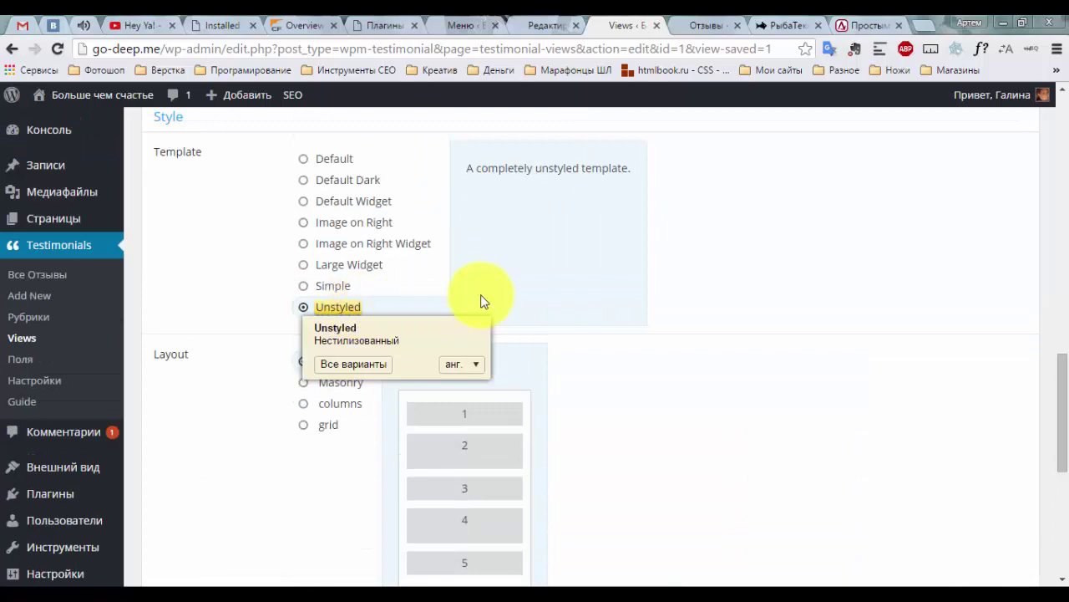
click(710, 311)
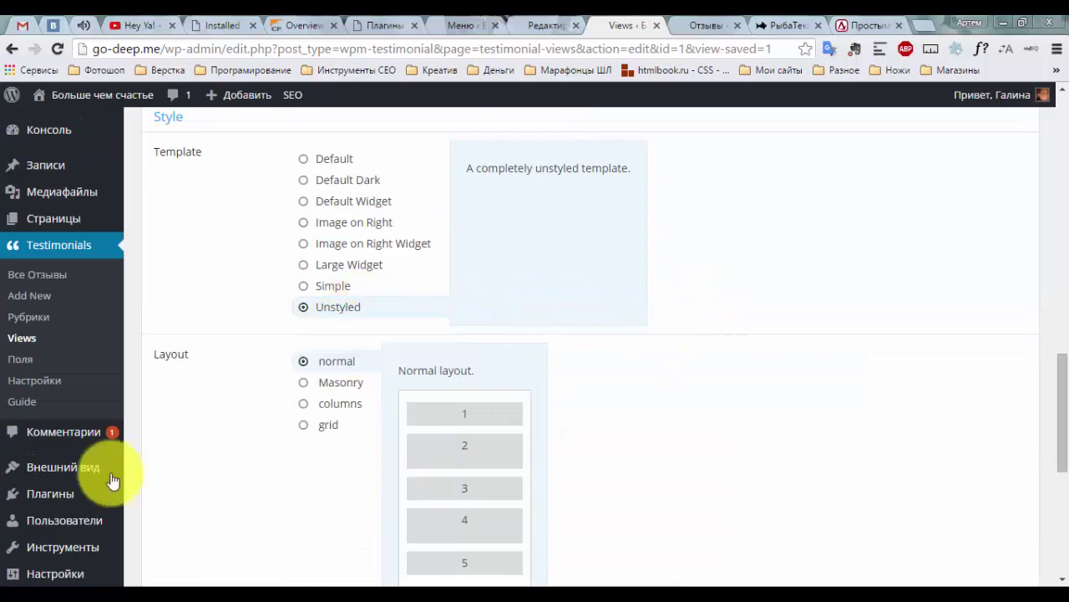
scroll(158, 481, down, 5)
click(194, 508)
click(706, 25)
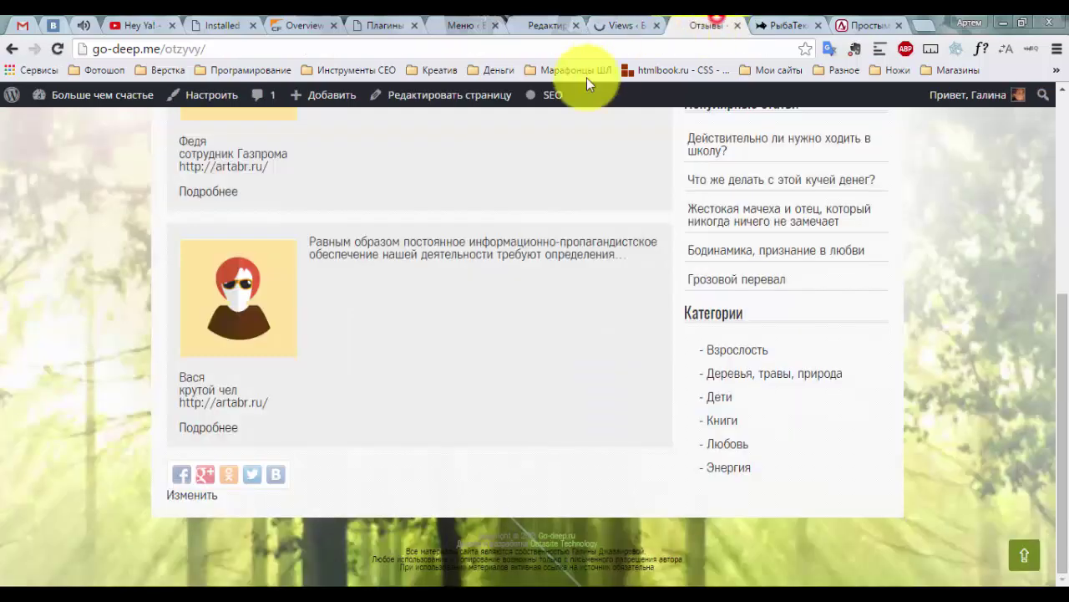
click(51, 54)
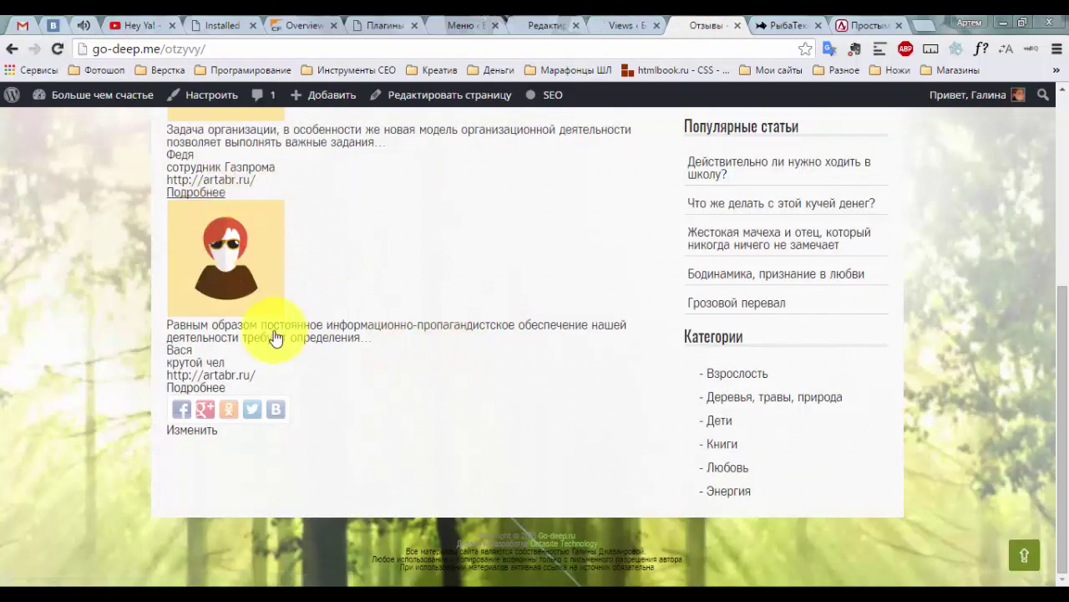
scroll(271, 330, up, 2)
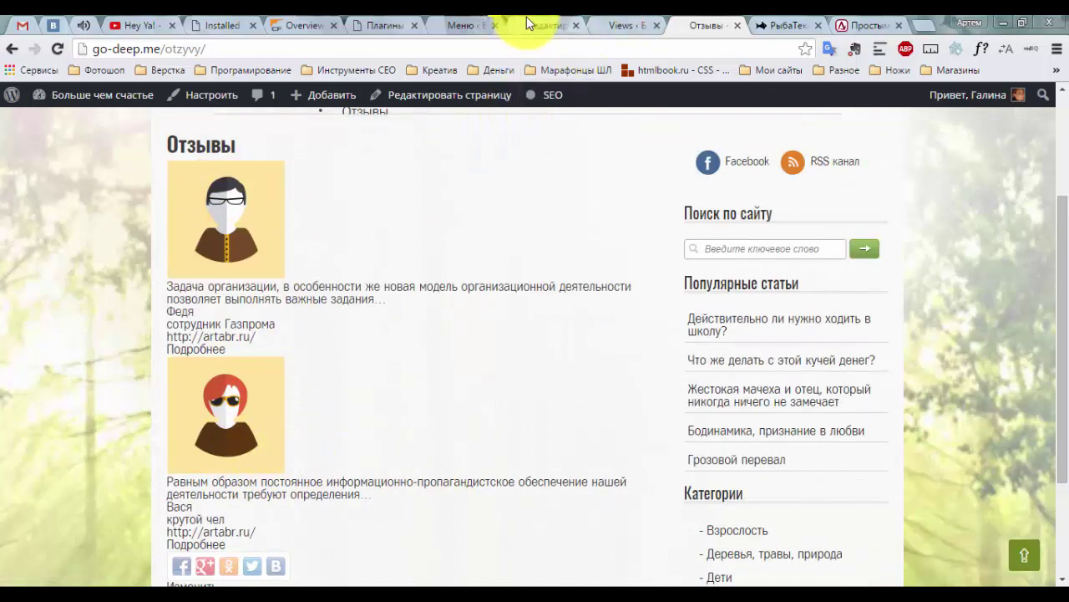
Switch the view's template to Default and set its background to none.
click(614, 23)
scroll(420, 394, down, 10)
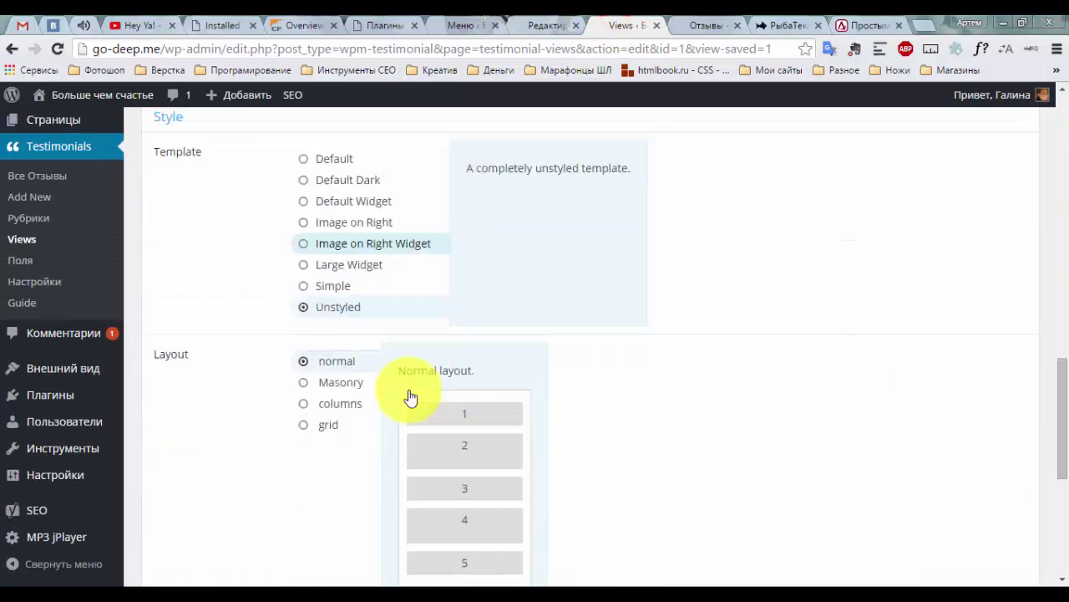
click(341, 155)
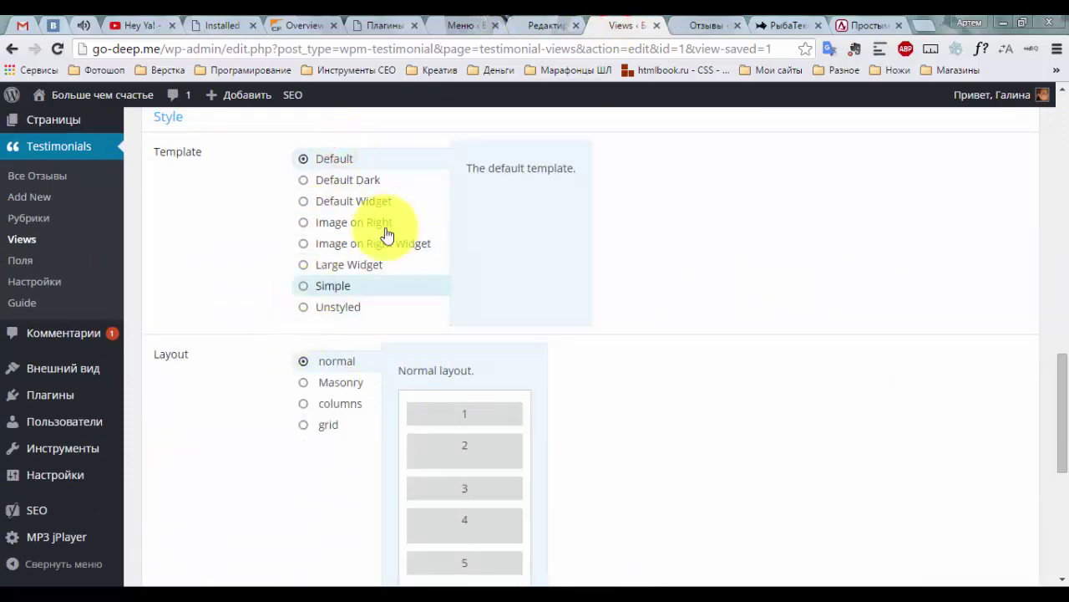
scroll(242, 297, down, 3)
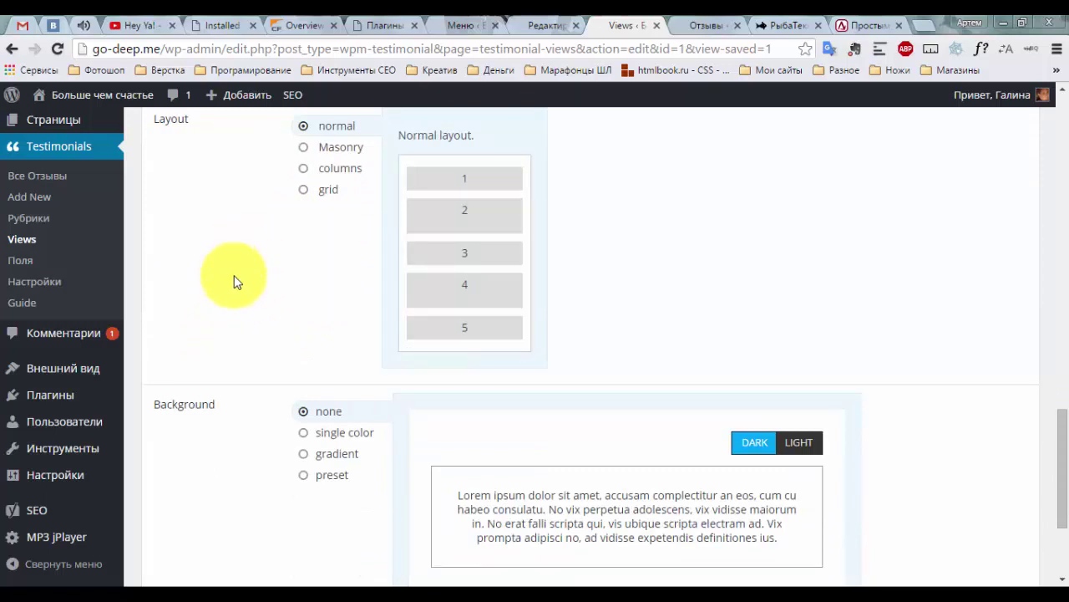
scroll(223, 284, up, 2)
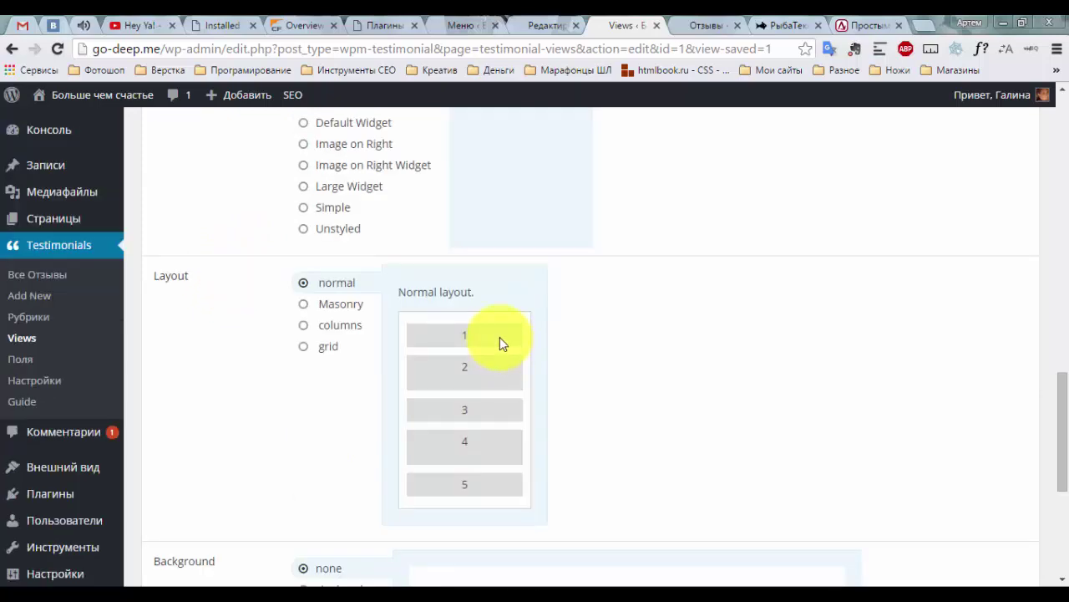
Change the view's layout to Masonry after a brief look at the current Отзывы page.
click(711, 25)
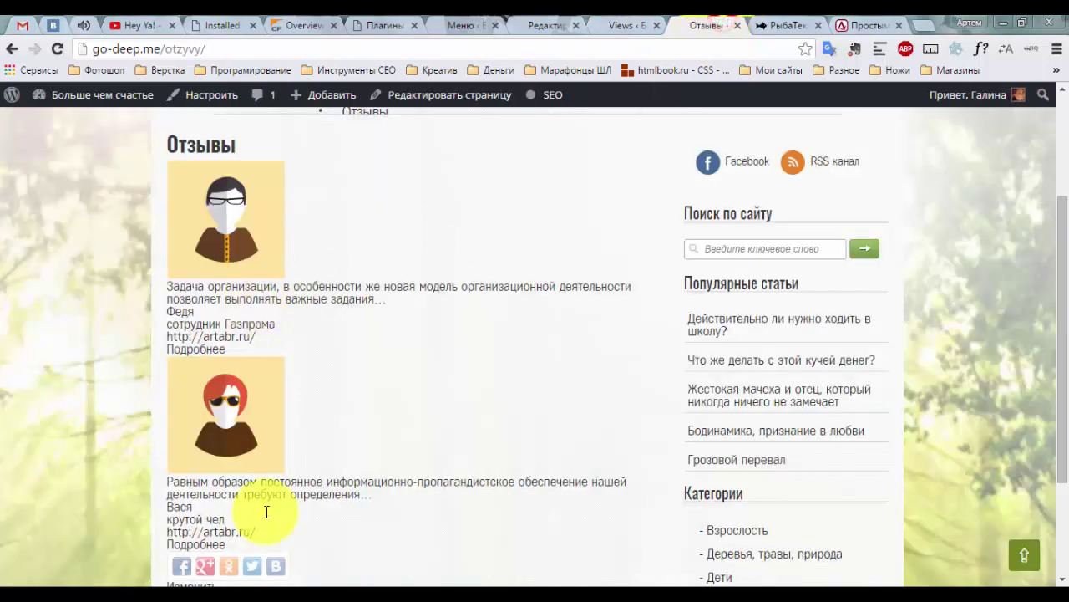
click(547, 25)
click(595, 24)
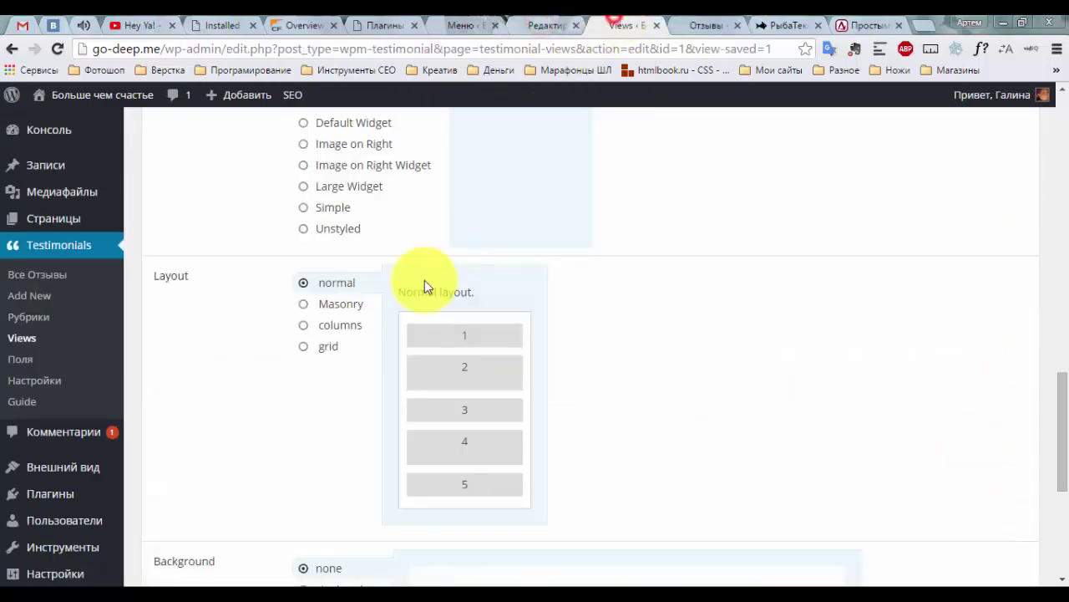
click(340, 309)
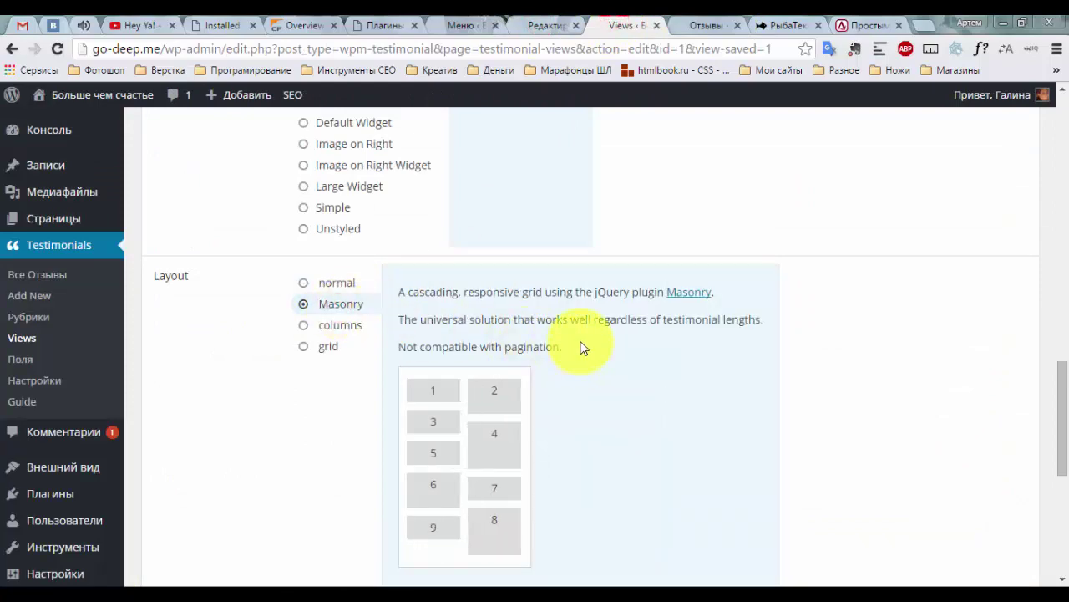
scroll(582, 340, down, 3)
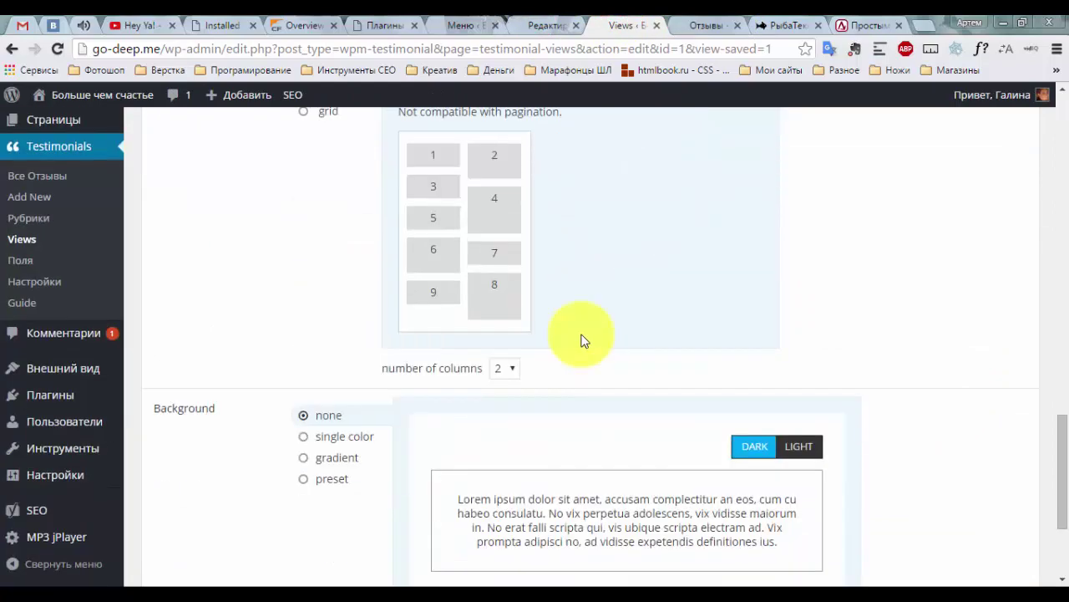
scroll(581, 339, up, 1)
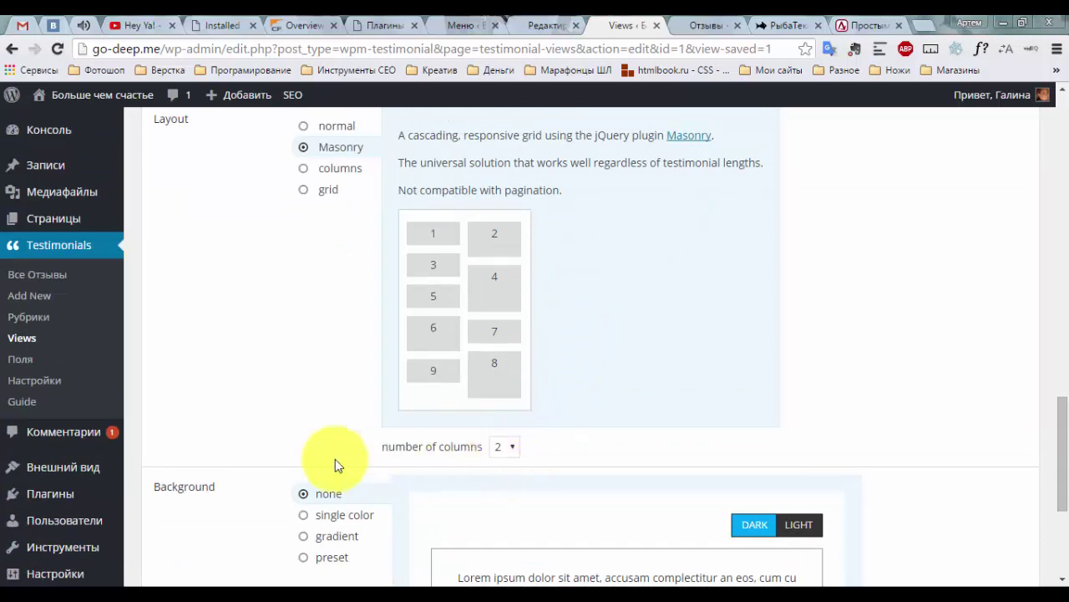
Save the view with the Masonry layout and check the arrangement of testimonials on the reloaded Отзывы page.
scroll(354, 463, down, 3)
click(209, 504)
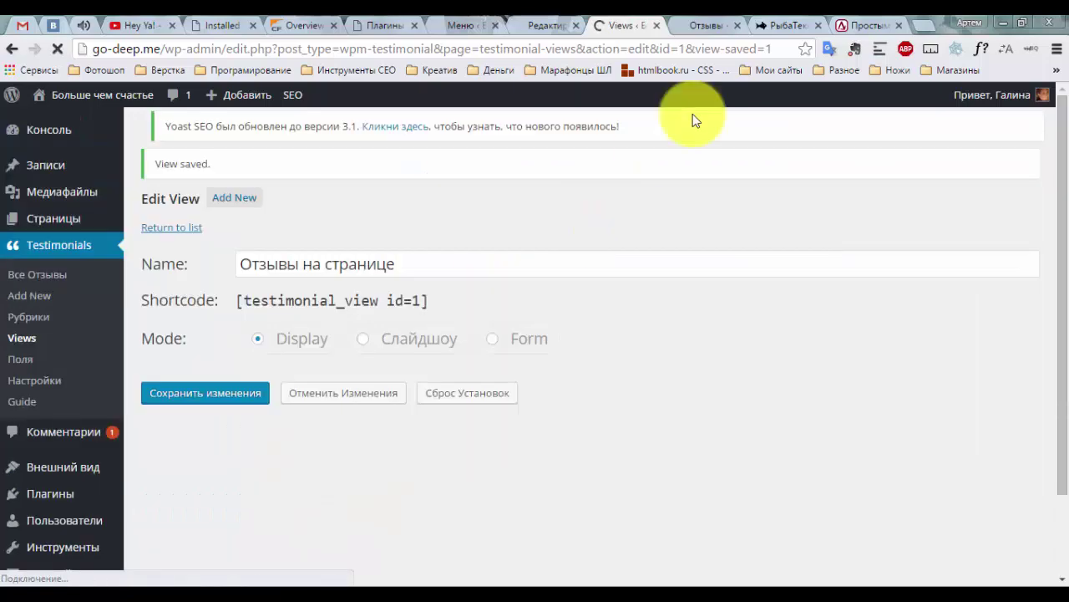
click(702, 25)
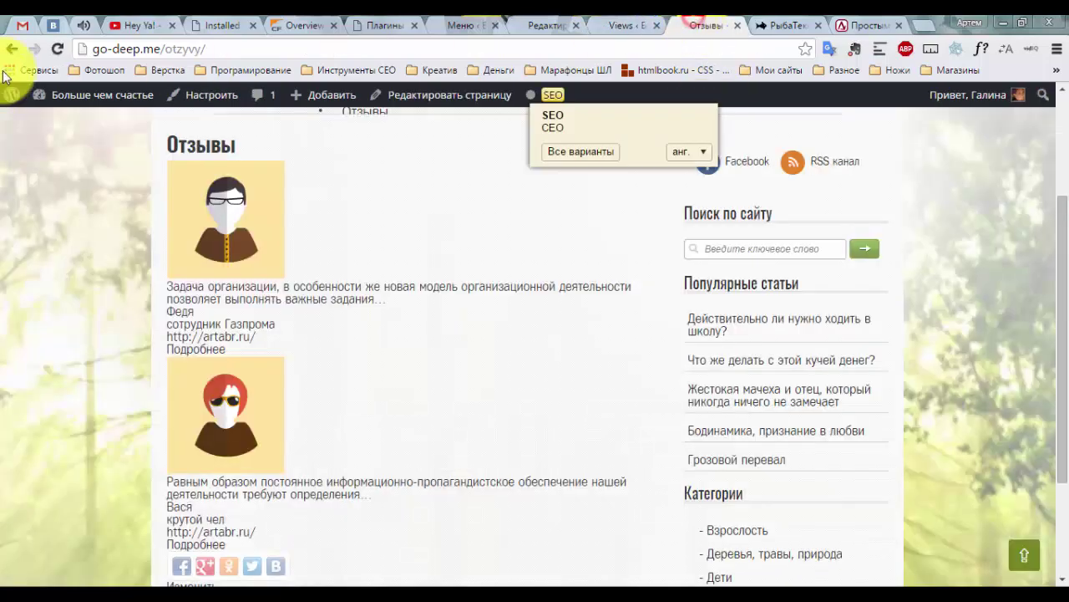
click(57, 48)
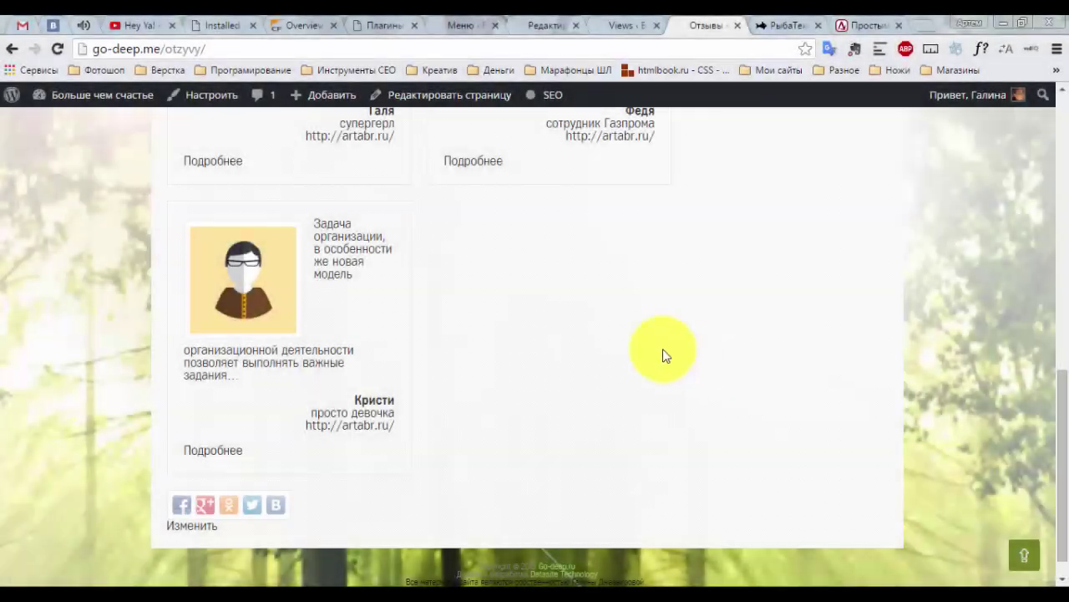
scroll(660, 351, up, 5)
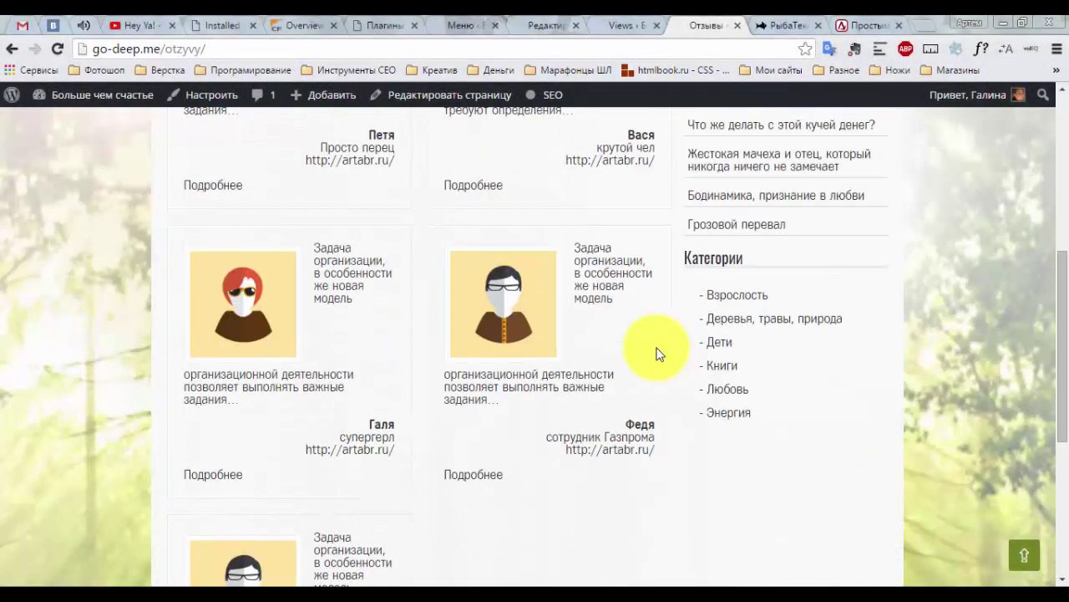
Set the view's content to the full testimonial and save the view.
scroll(614, 315, up, 3)
scroll(614, 315, down, 3)
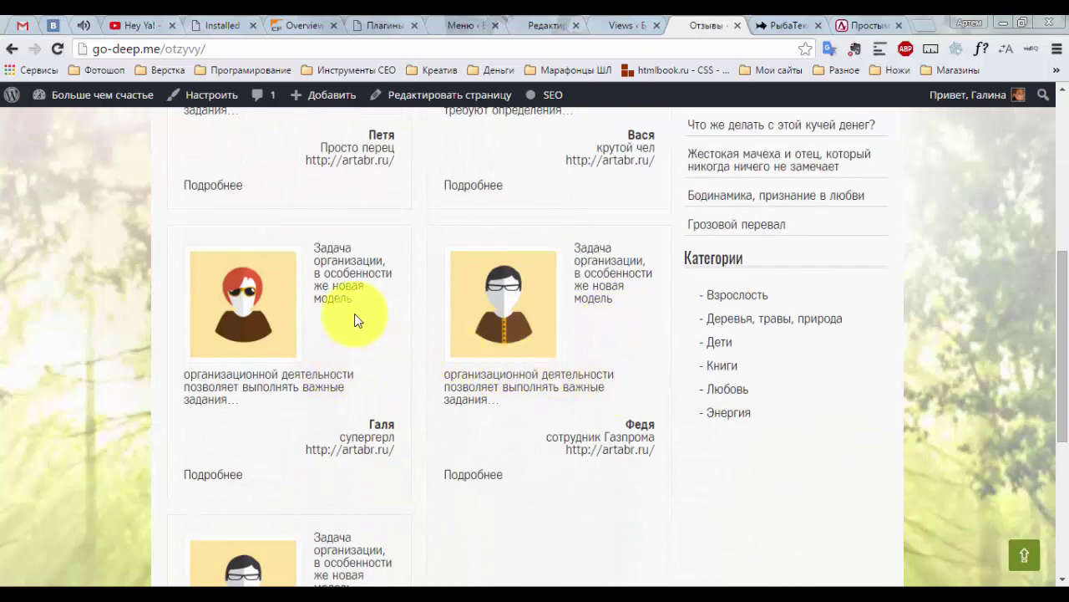
scroll(339, 317, up, 3)
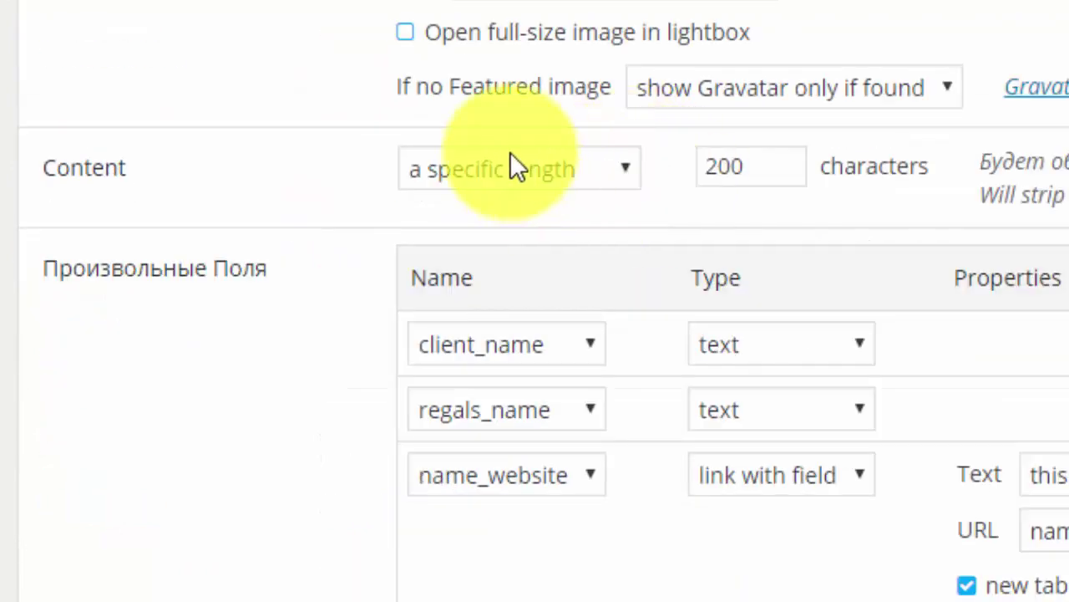
click(510, 151)
click(501, 209)
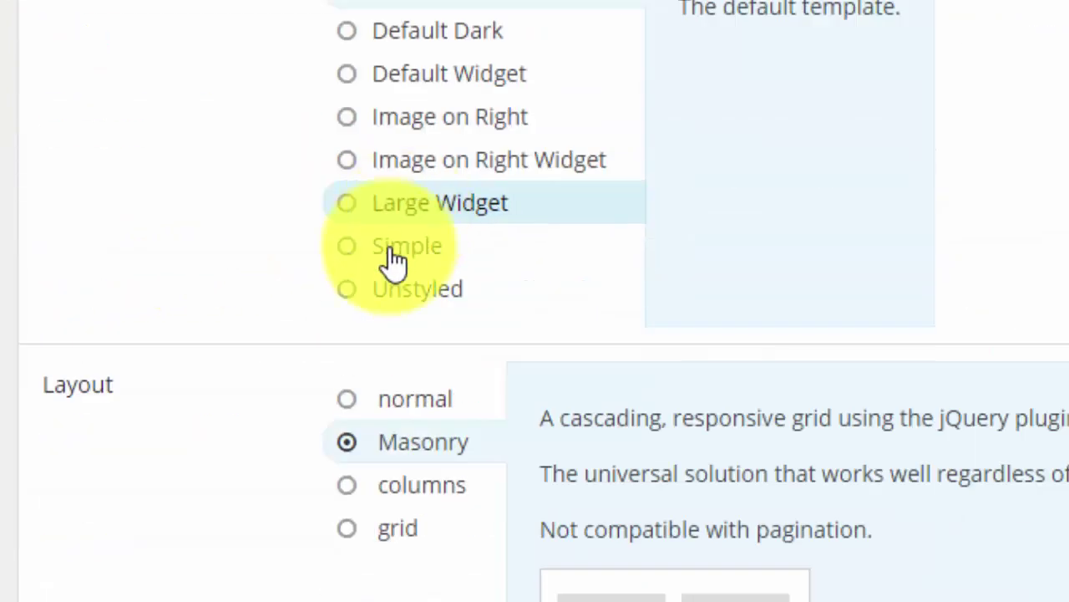
scroll(350, 335, down, 10)
click(207, 548)
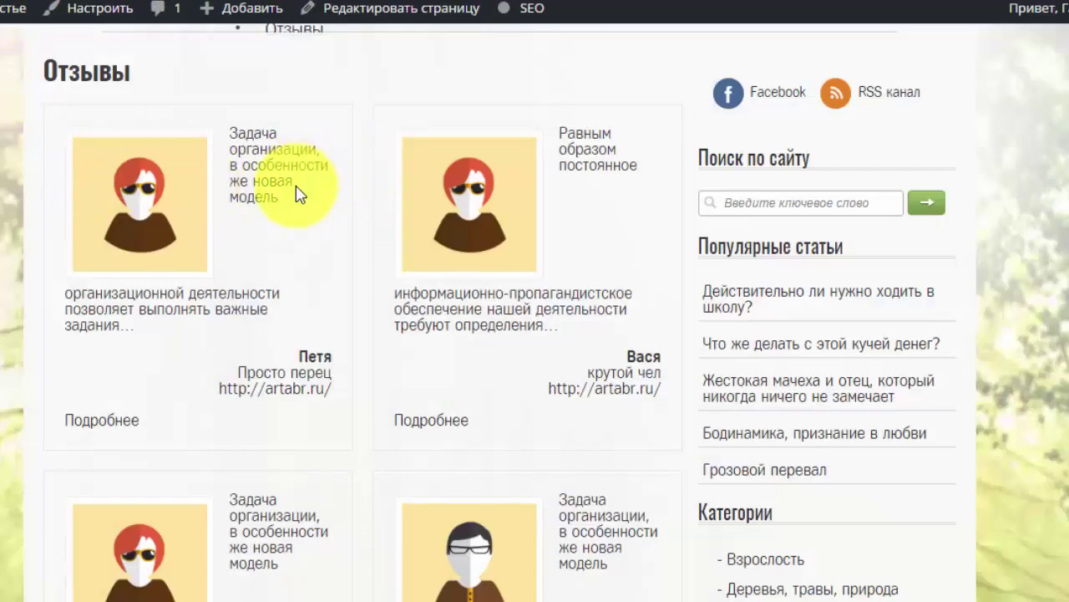
Reload the Отзывы page and examine how the full-length testimonials are arranged in the Masonry layout.
key(F5)
scroll(410, 185, down, 5)
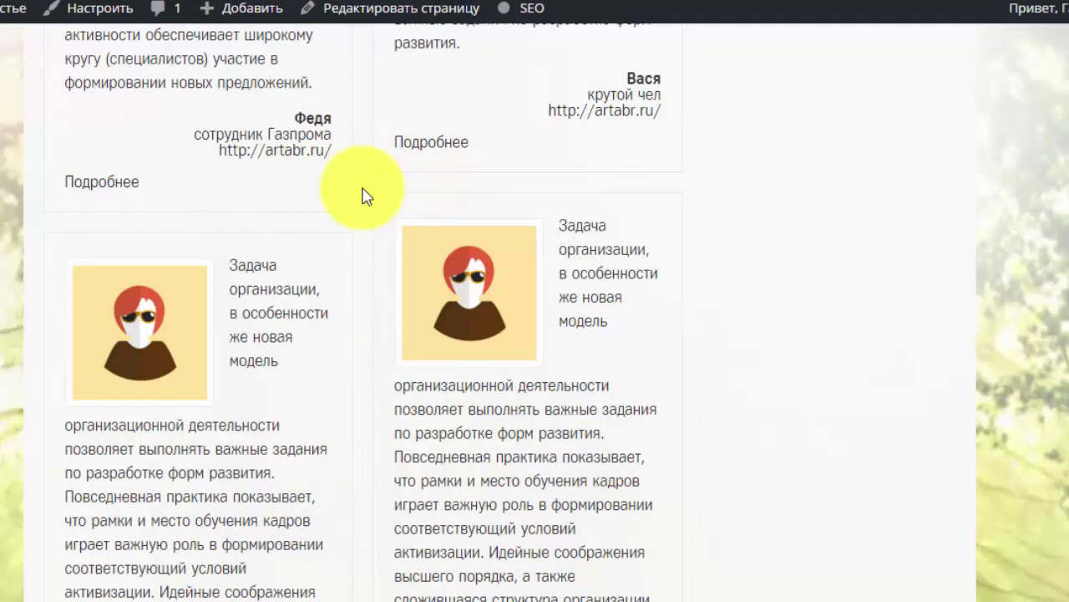
scroll(363, 195, down, 10)
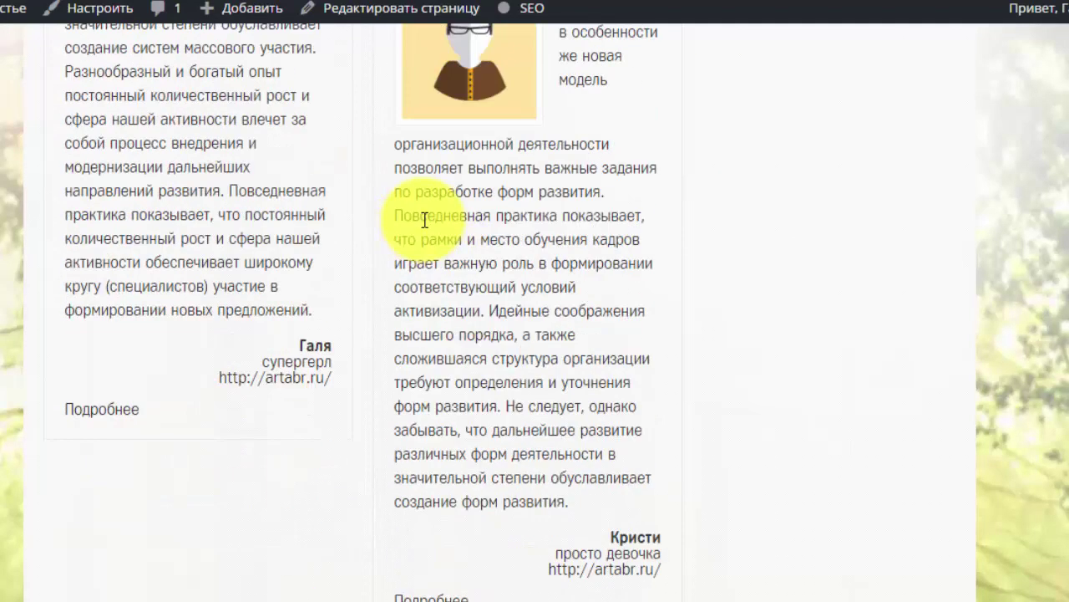
scroll(442, 279, down, 10)
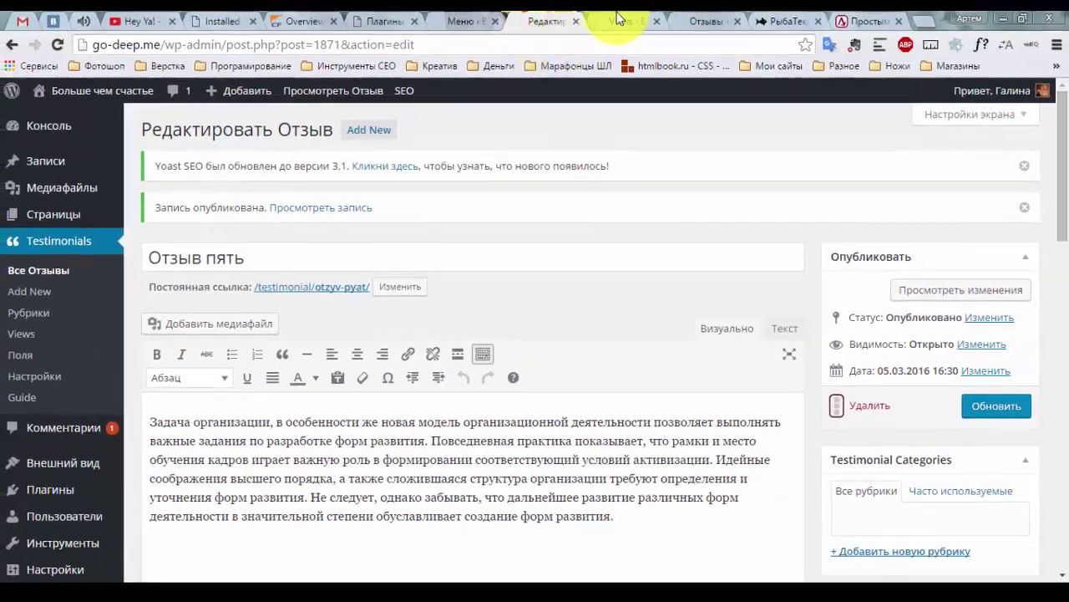
Return to the view settings, set the content to the excerpt and save the view.
click(614, 21)
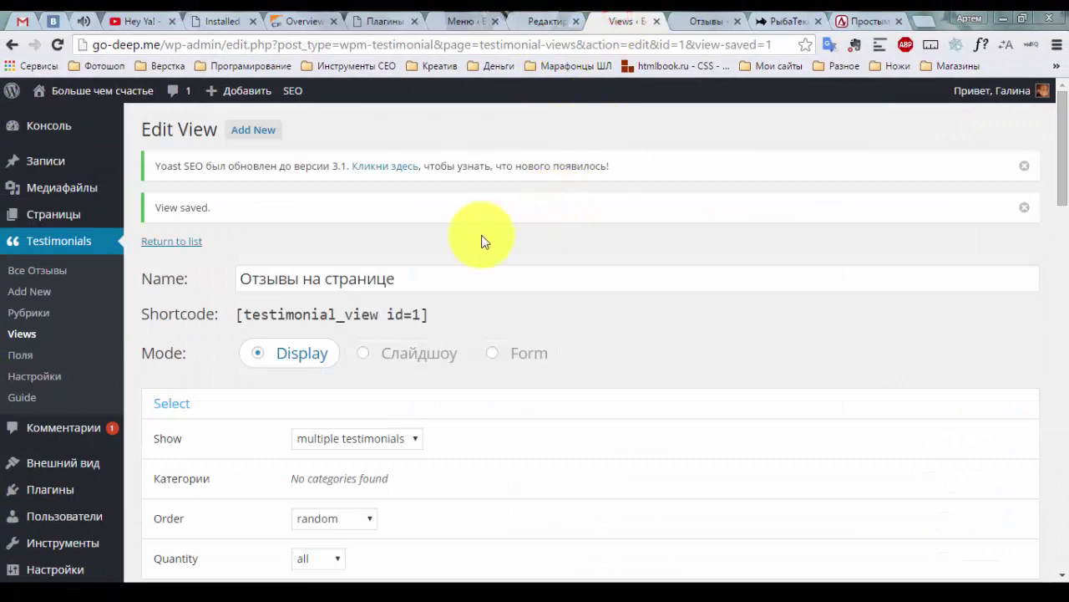
scroll(498, 226, down, 5)
click(399, 154)
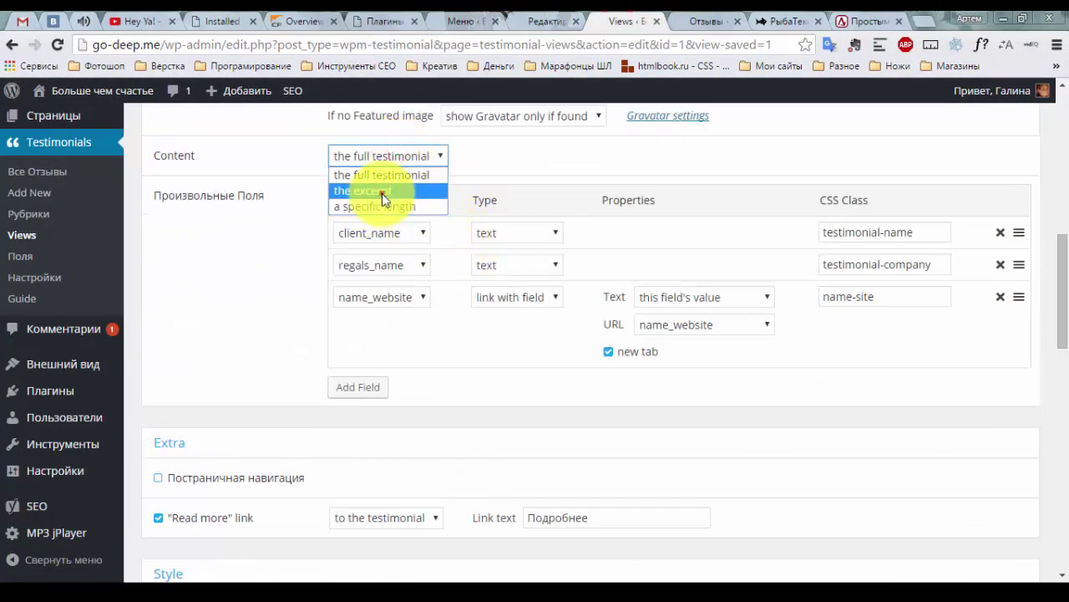
click(382, 191)
scroll(490, 159, down, 1)
scroll(378, 200, up, 2)
scroll(377, 200, down, 15)
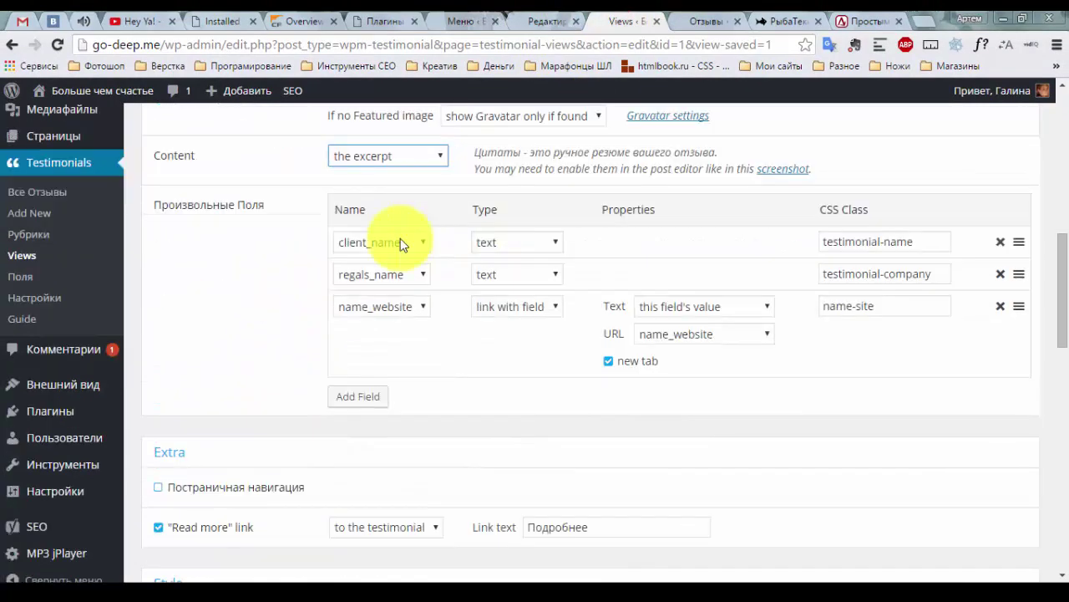
click(240, 503)
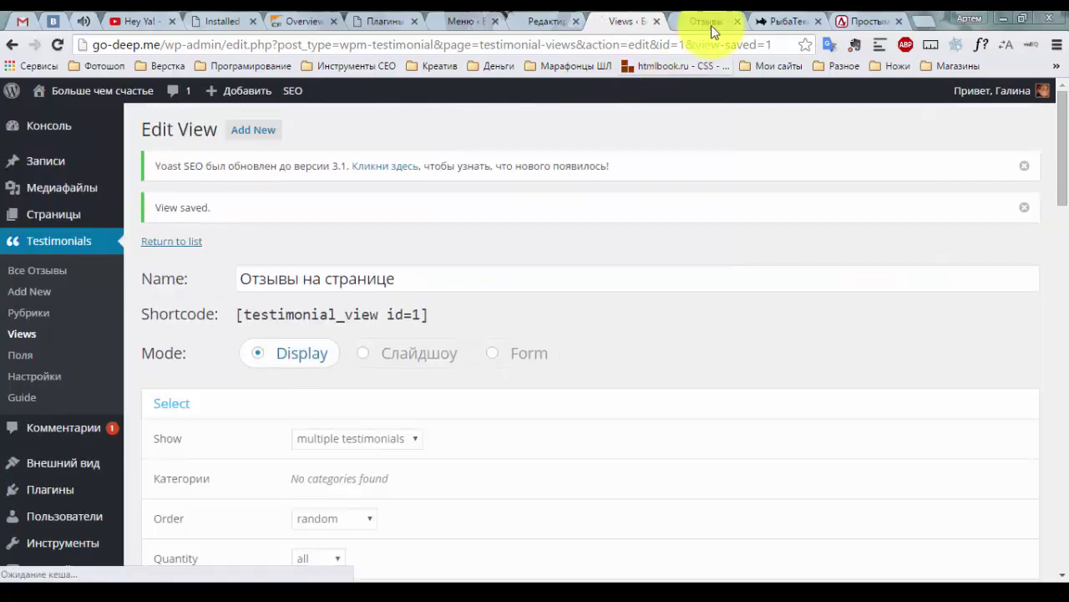
Reload the Отзывы page and check how the testimonial excerpts look in the Masonry layout.
click(706, 21)
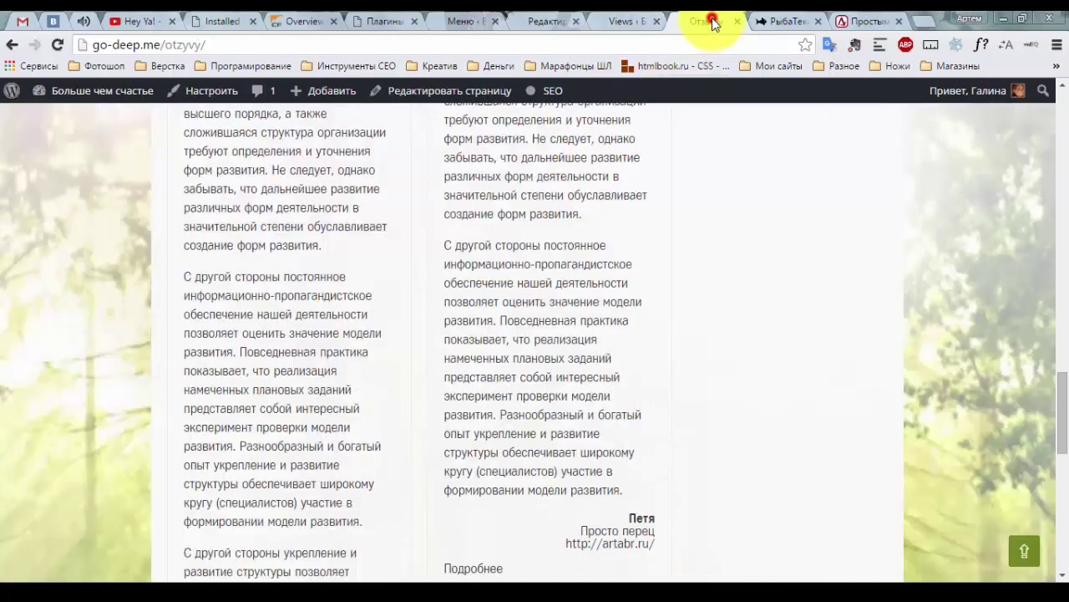
click(56, 44)
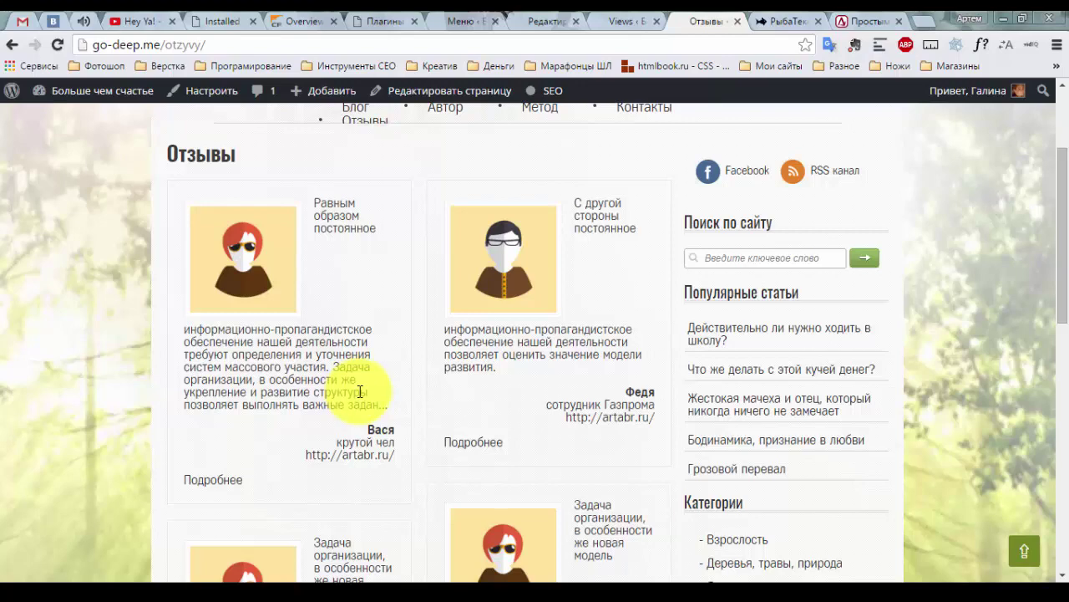
scroll(388, 376, down, 1)
scroll(403, 370, down, 2)
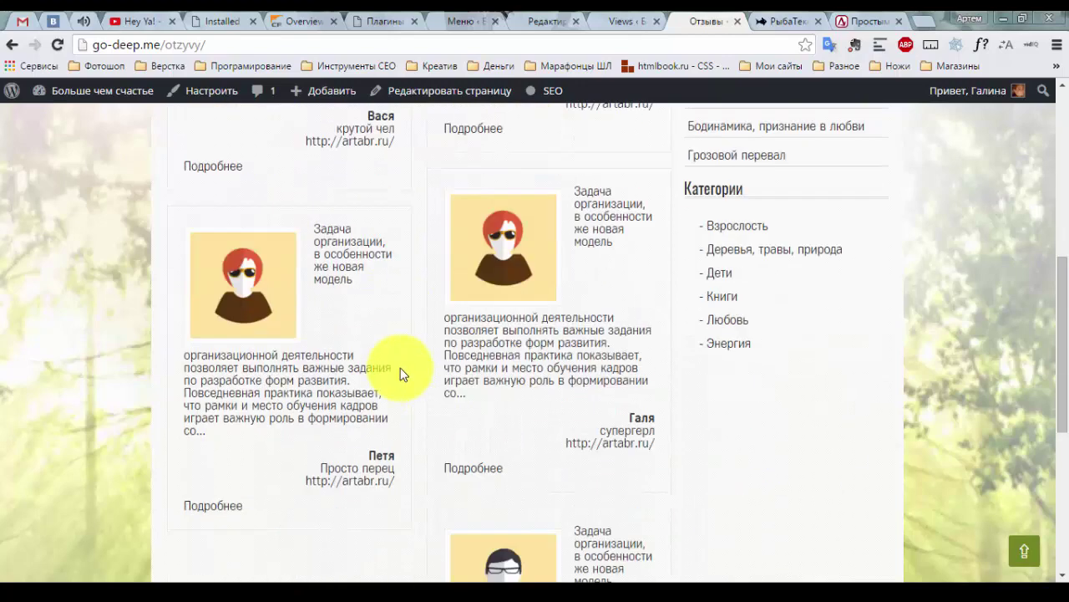
scroll(429, 376, down, 1)
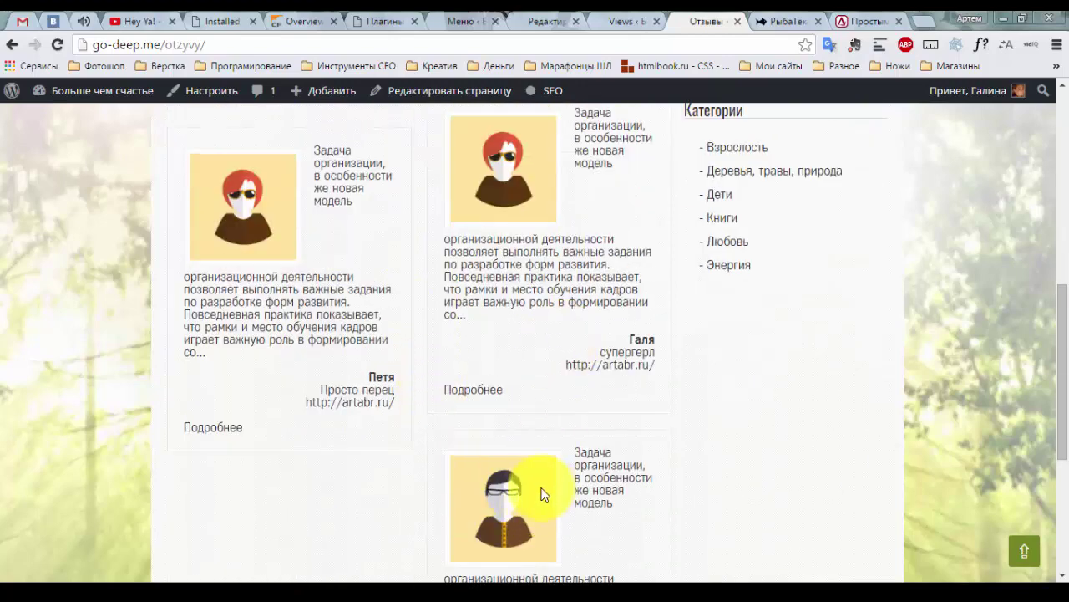
scroll(548, 436, up, 5)
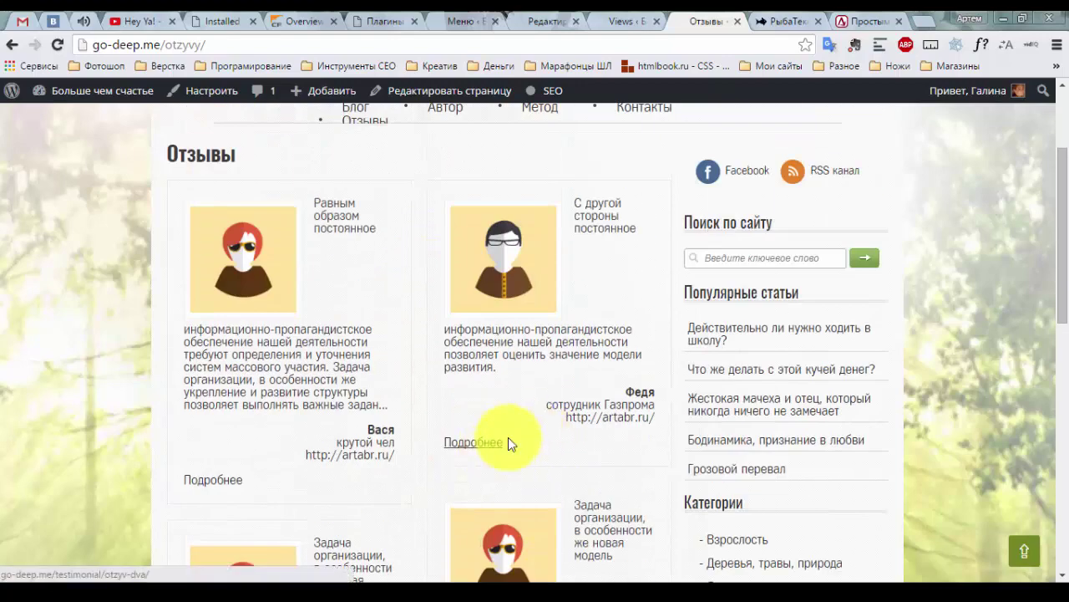
scroll(537, 423, down, 2)
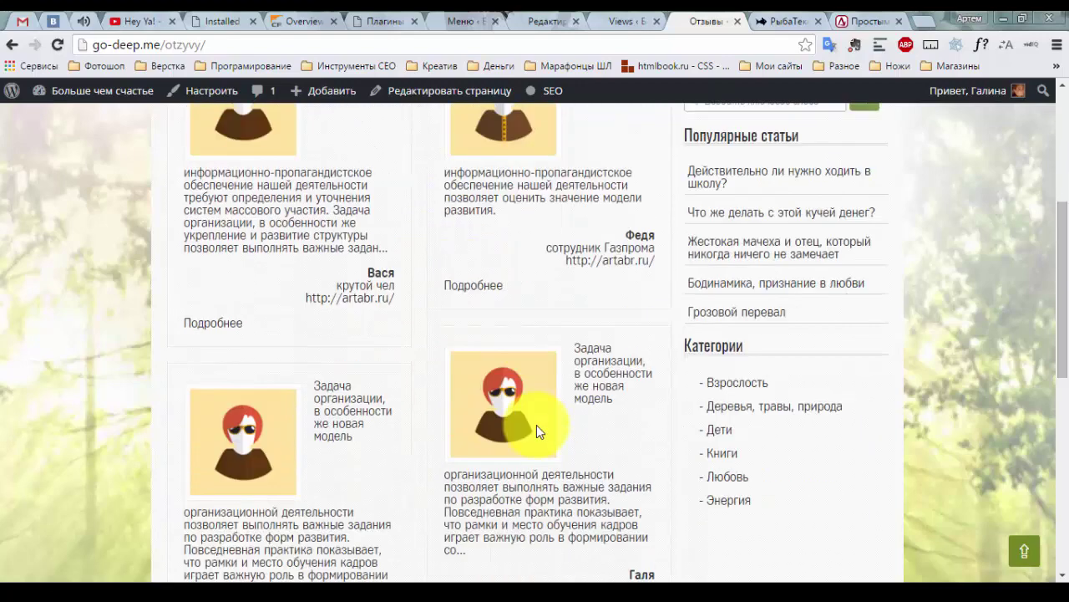
Change the view's layout to columns with 3 as the number of columns, and save the view.
click(620, 21)
scroll(471, 350, down, 10)
scroll(471, 350, down, 6)
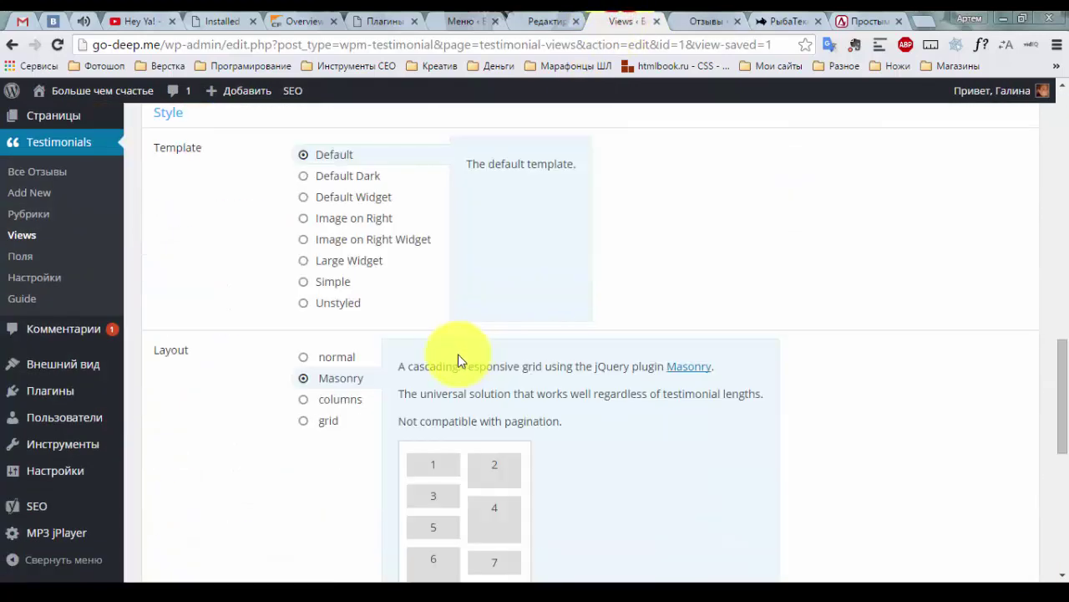
click(351, 402)
scroll(588, 414, down, 2)
scroll(588, 415, down, 1)
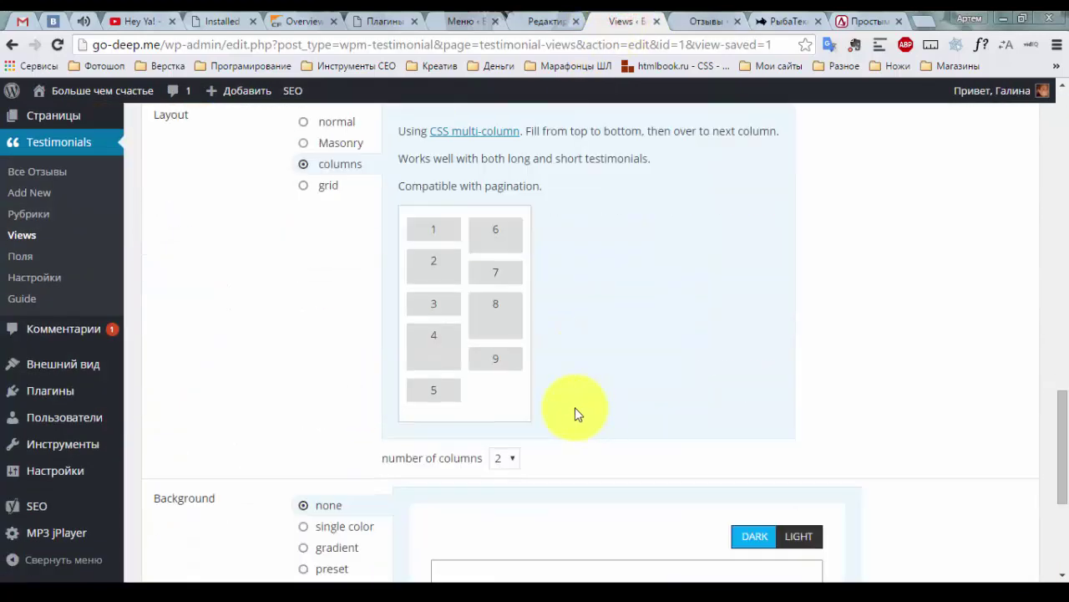
click(507, 456)
click(512, 495)
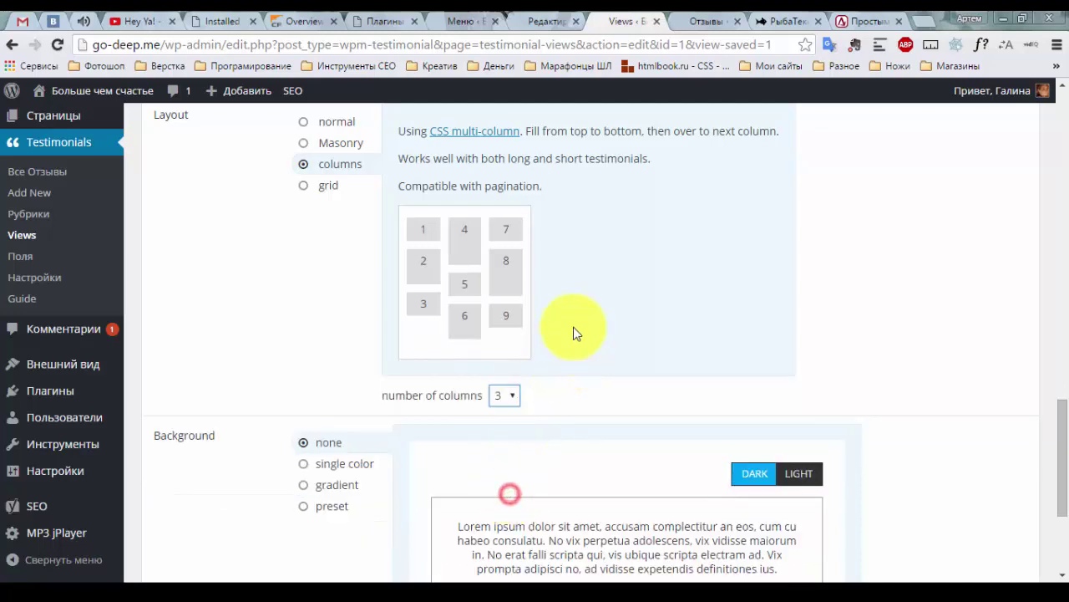
scroll(575, 346, down, 3)
click(244, 500)
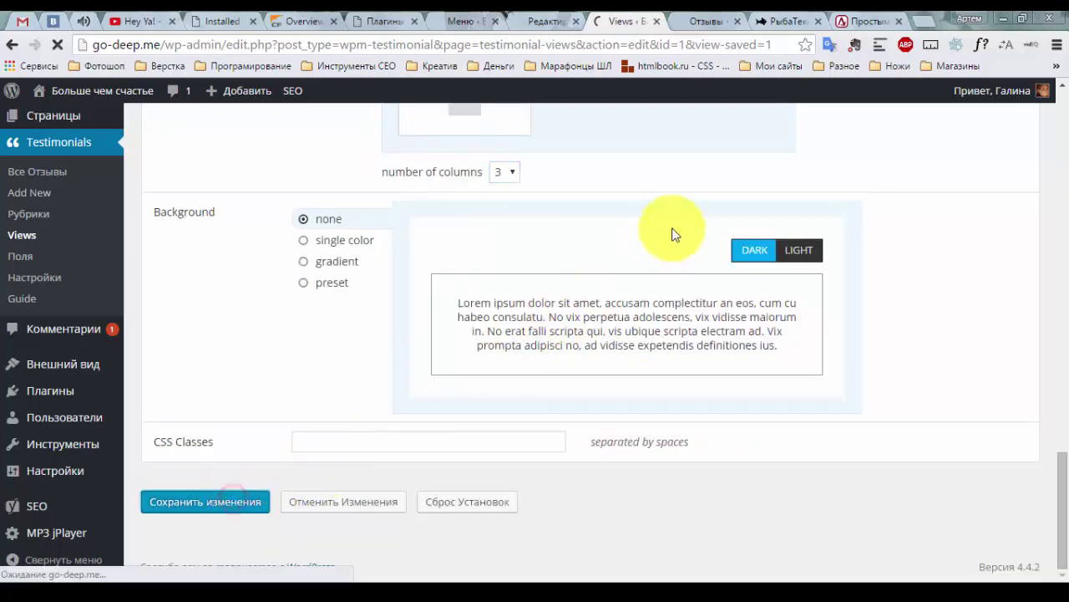
Reload the Отзывы page and examine how the testimonials are distributed in the three-column layout.
click(708, 21)
click(57, 44)
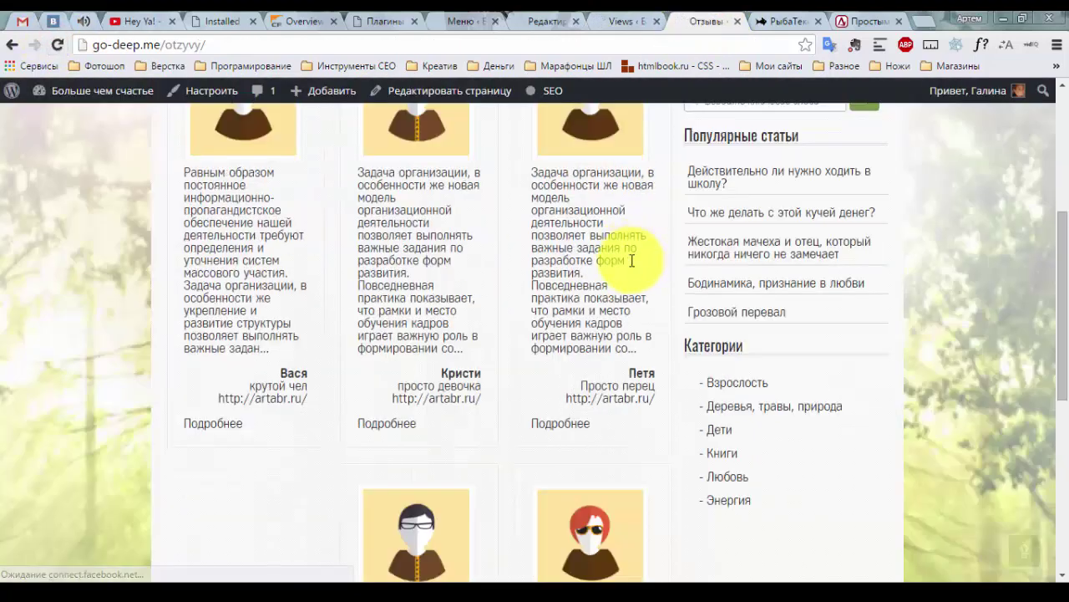
scroll(623, 262, down, 3)
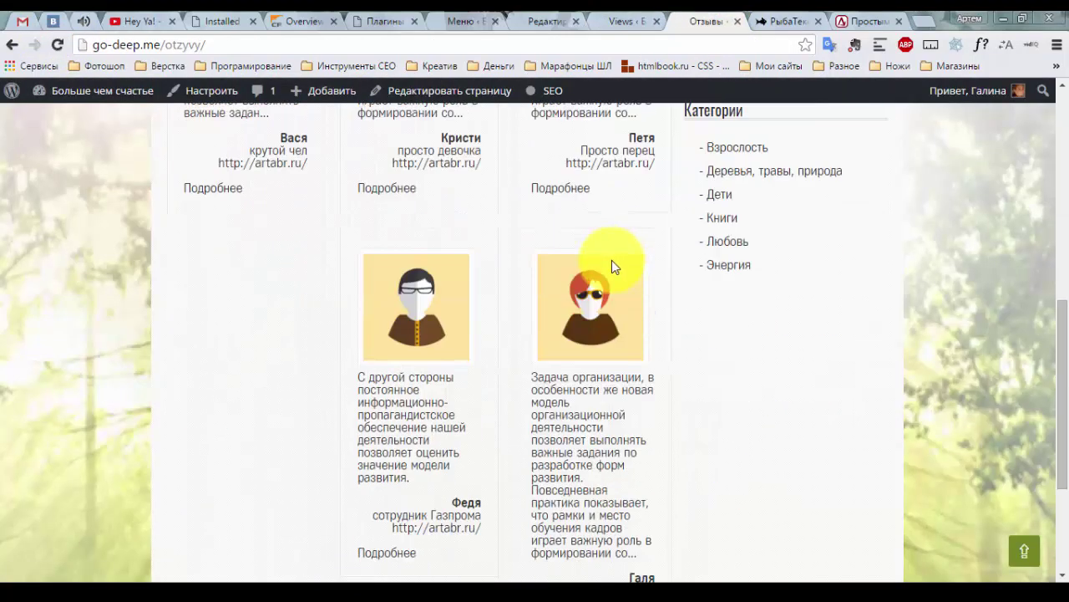
scroll(610, 260, up, 6)
scroll(597, 270, down, 3)
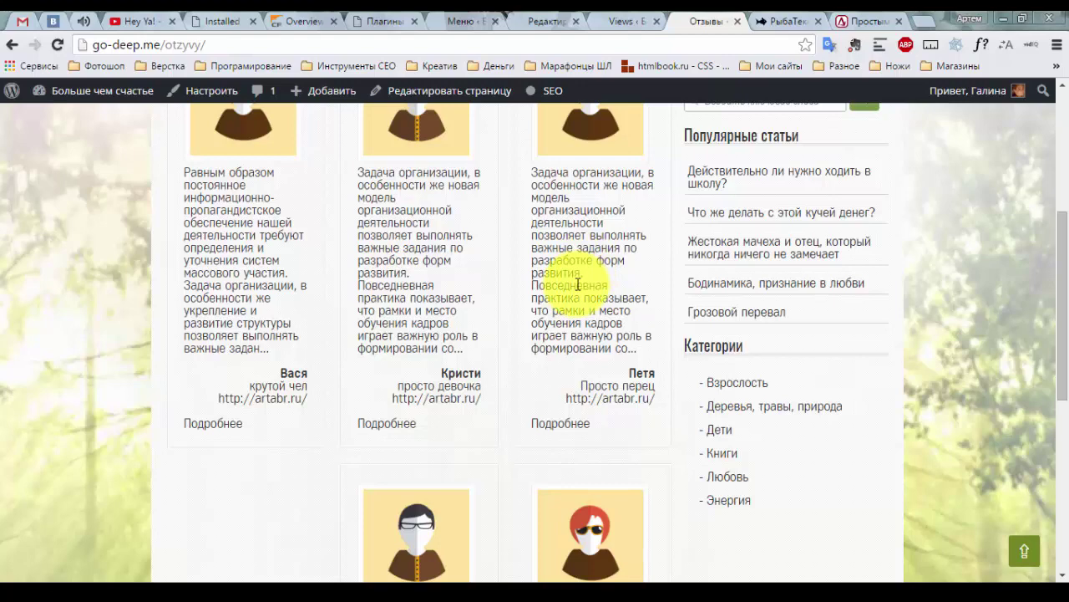
scroll(578, 284, down, 4)
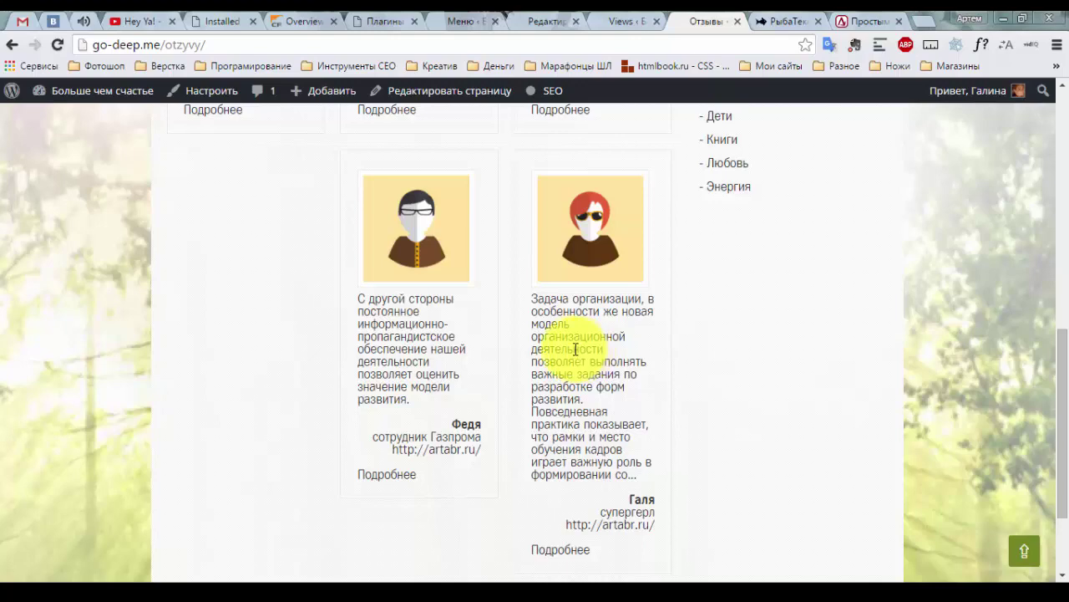
Switch the view's layout to grid and save the view.
click(626, 25)
scroll(599, 306, down, 10)
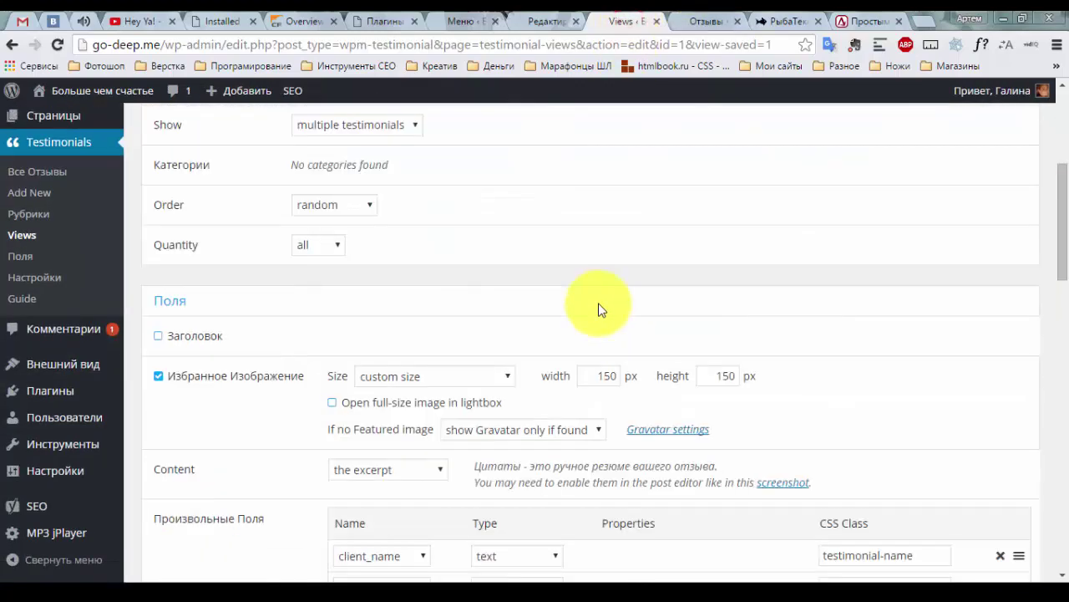
scroll(585, 310, up, 3)
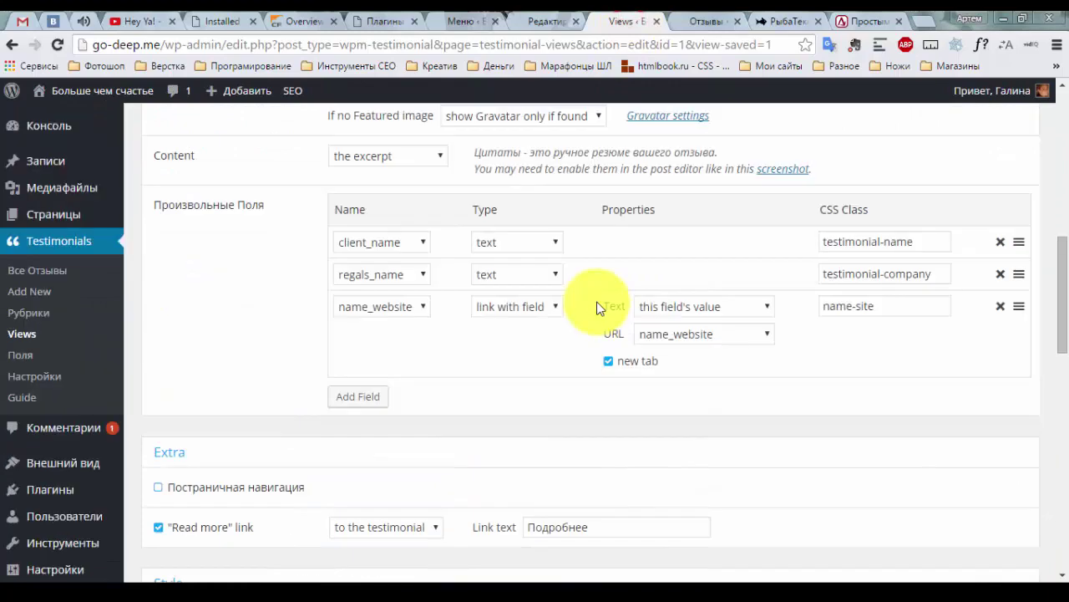
scroll(597, 306, down, 6)
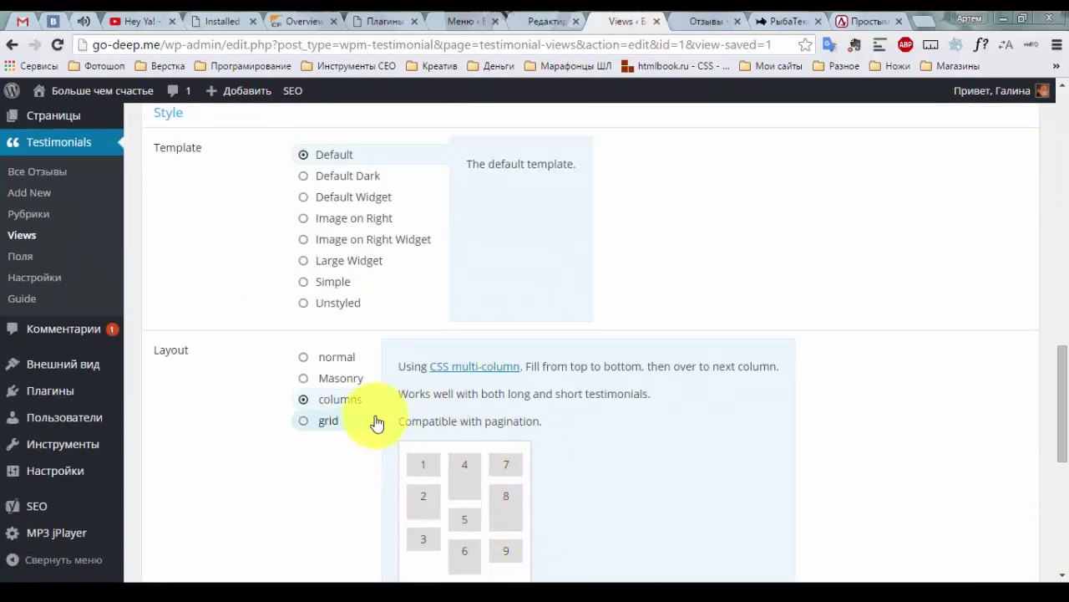
click(331, 424)
scroll(425, 417, down, 2)
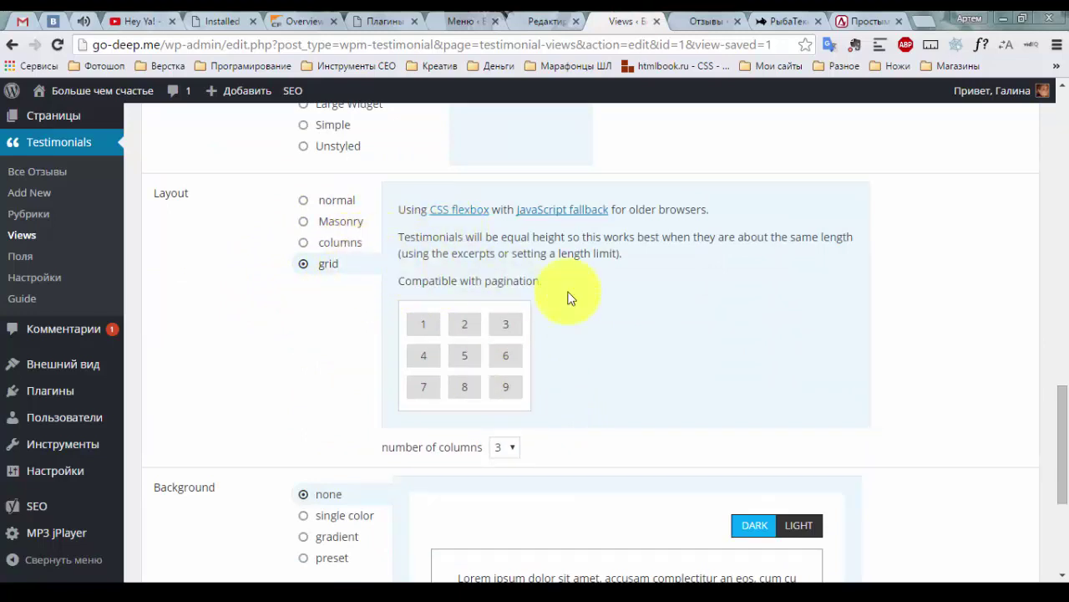
scroll(521, 282, down, 3)
click(252, 505)
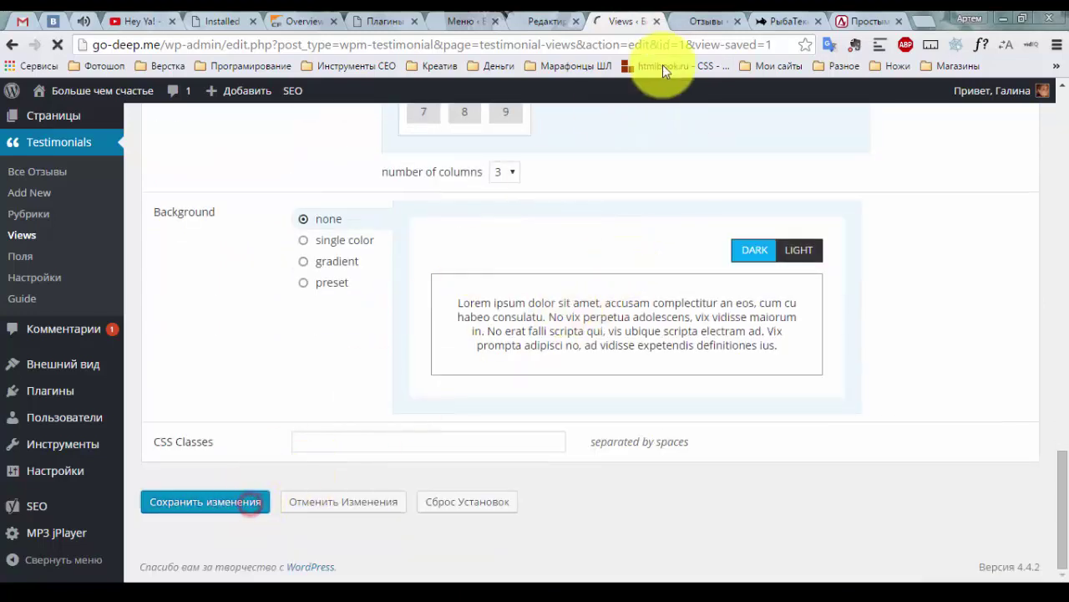
Reload the Отзывы page and examine the arrangement of testimonials in the grid layout.
click(710, 21)
click(57, 45)
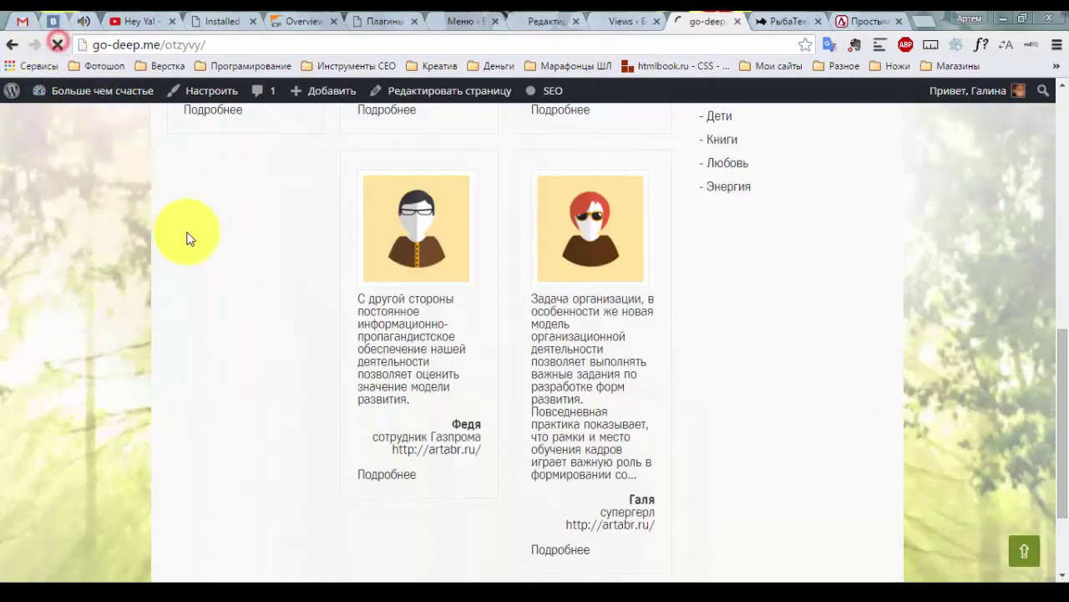
scroll(543, 336, down, 3)
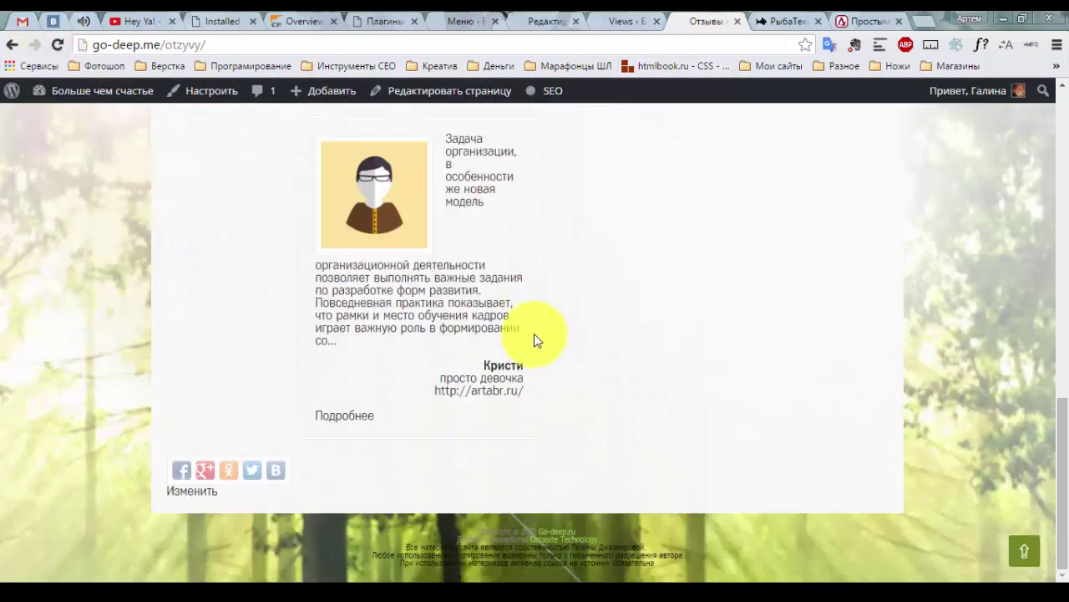
scroll(534, 336, up, 6)
scroll(485, 351, down, 4)
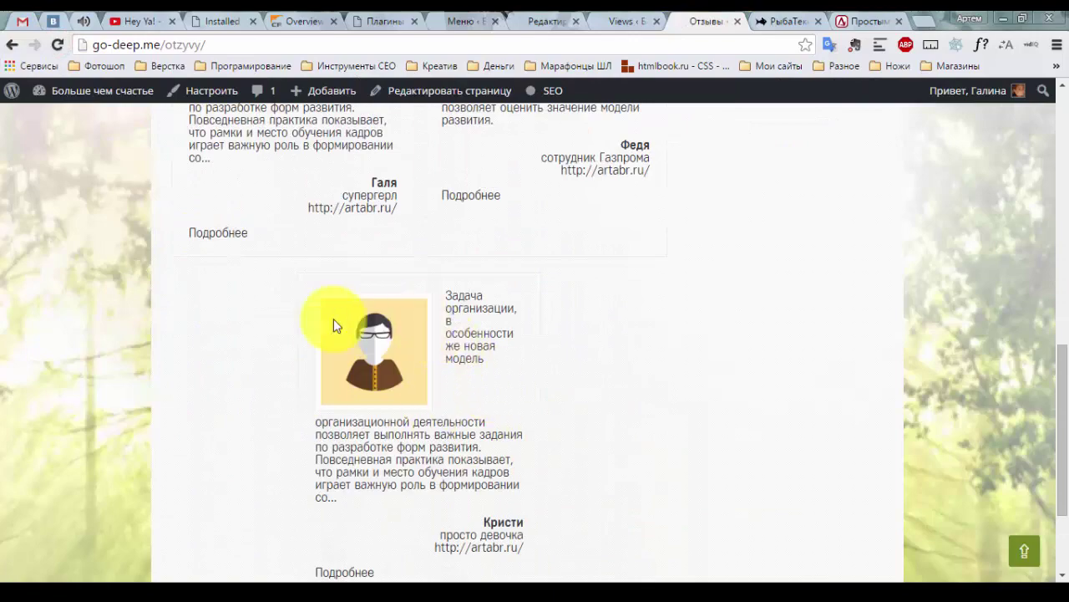
scroll(434, 389, down, 3)
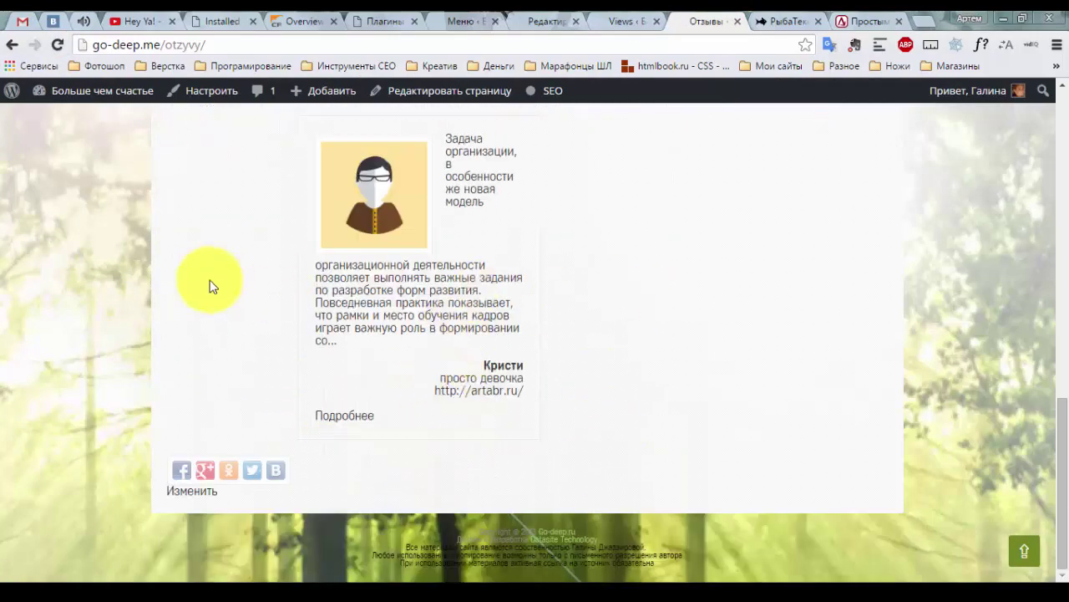
scroll(596, 336, up, 10)
scroll(585, 335, down, 7)
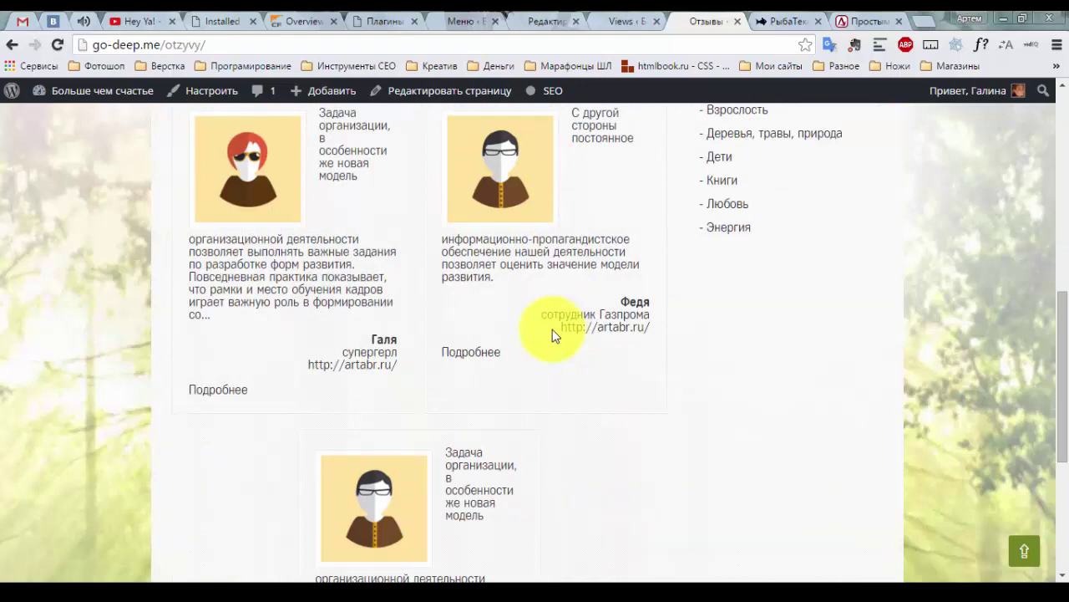
Check the view's style settings, reload the Отзывы page and review the testimonials from first to last.
scroll(564, 359, down, 4)
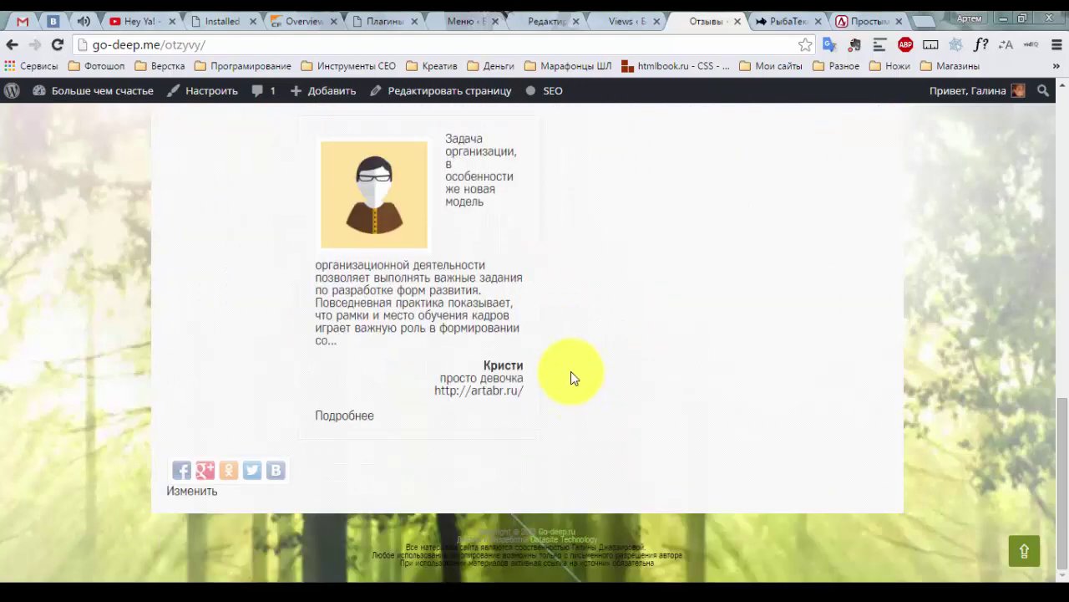
click(625, 21)
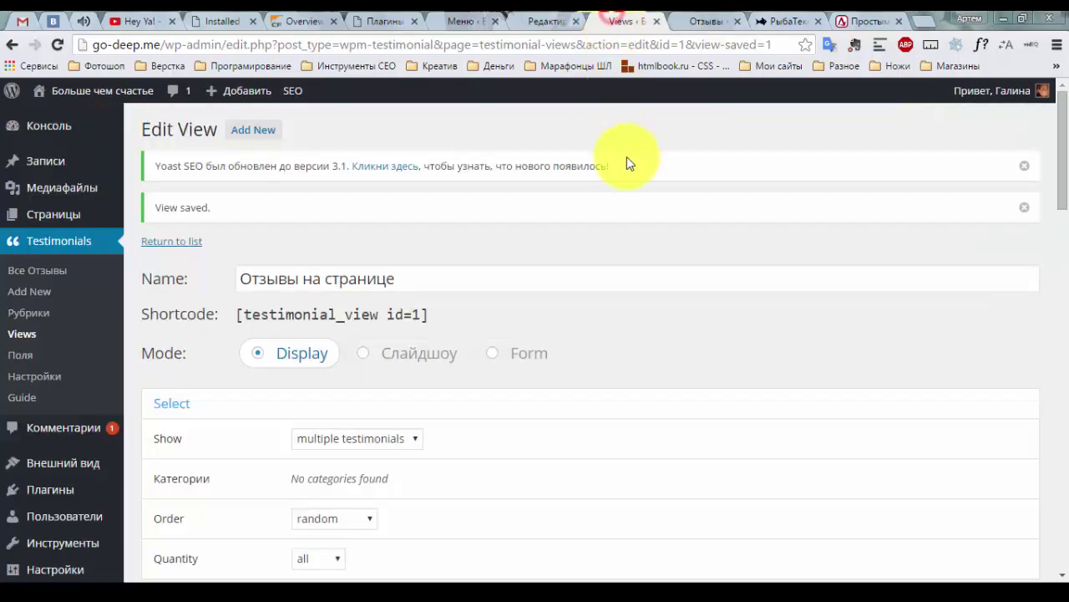
scroll(525, 359, down, 10)
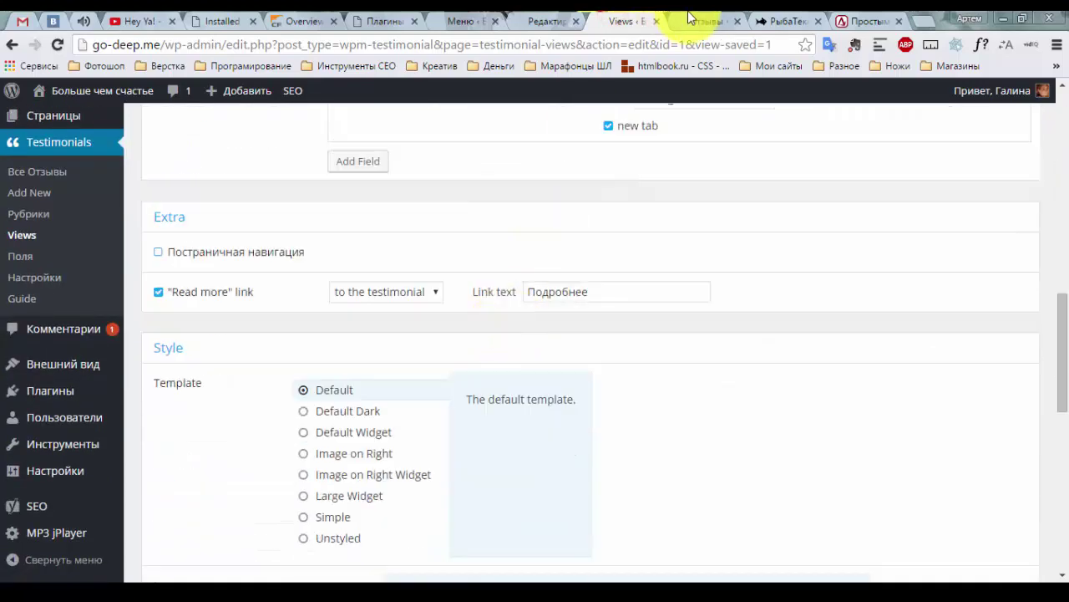
click(686, 17)
key(F5)
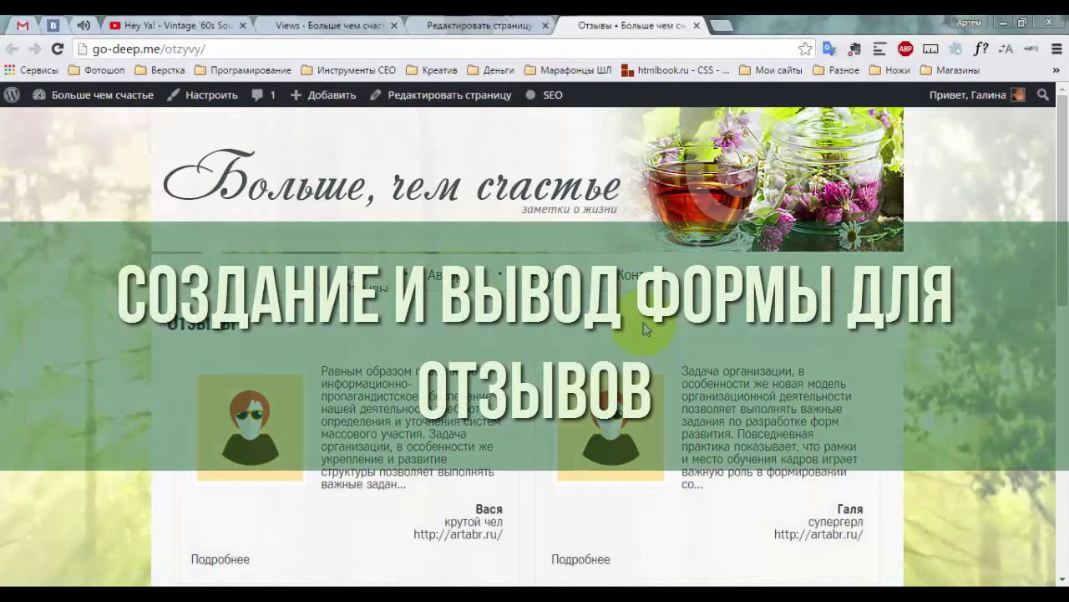
scroll(623, 339, down, 2)
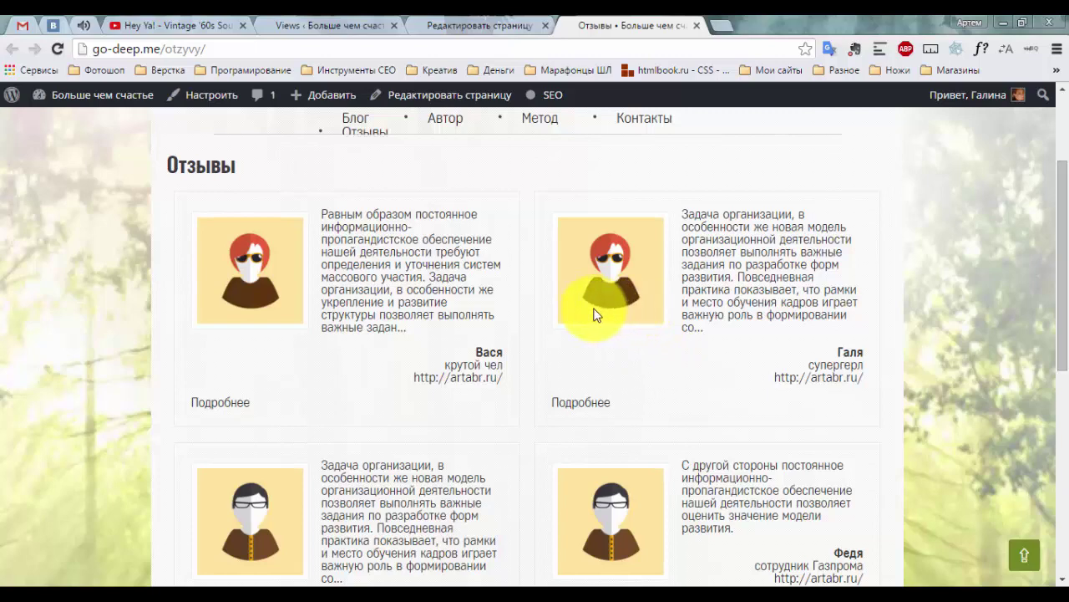
scroll(591, 306, down, 2)
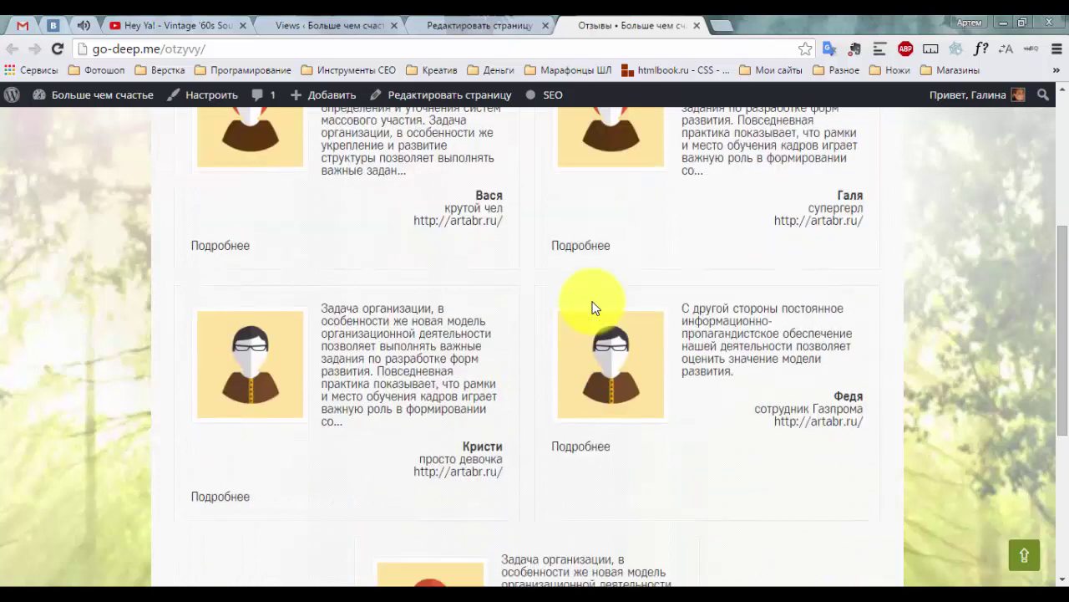
scroll(592, 307, down, 4)
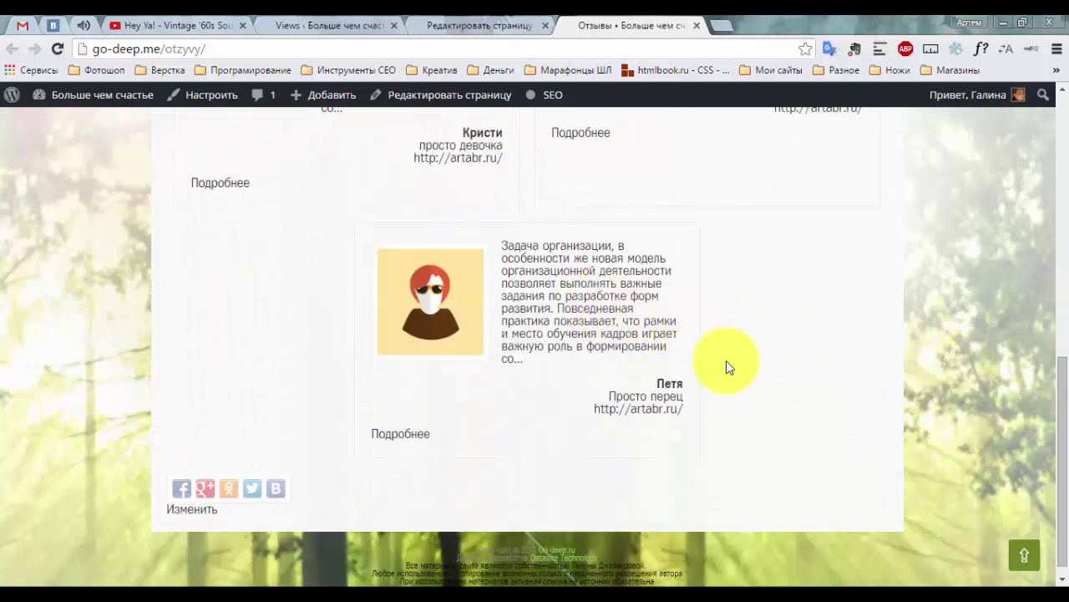
scroll(727, 356, up, 7)
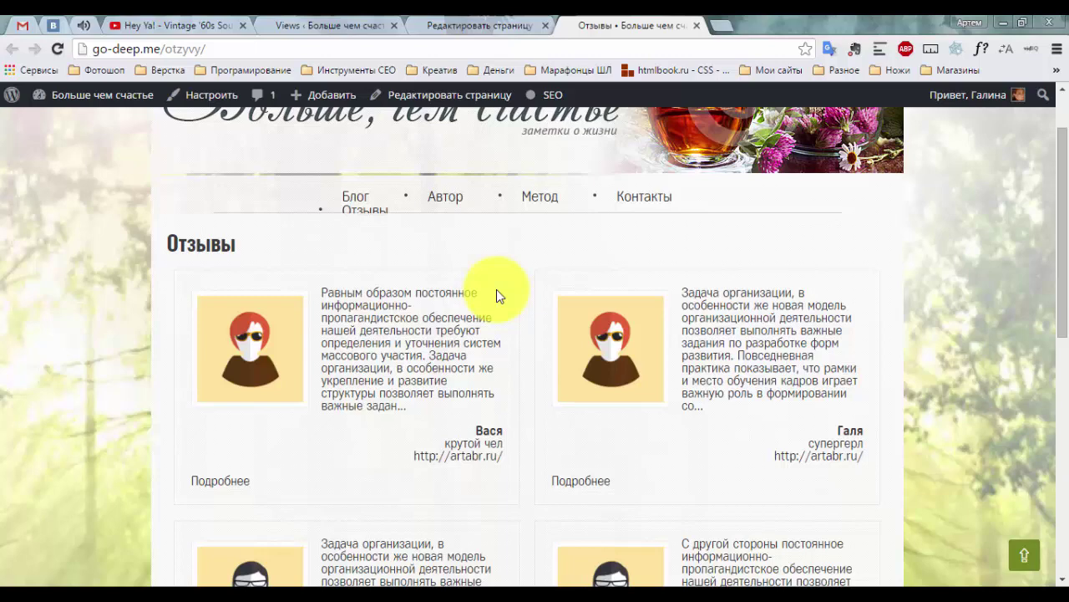
Add a new testimonials view and name it "Форма для отзывов".
click(458, 25)
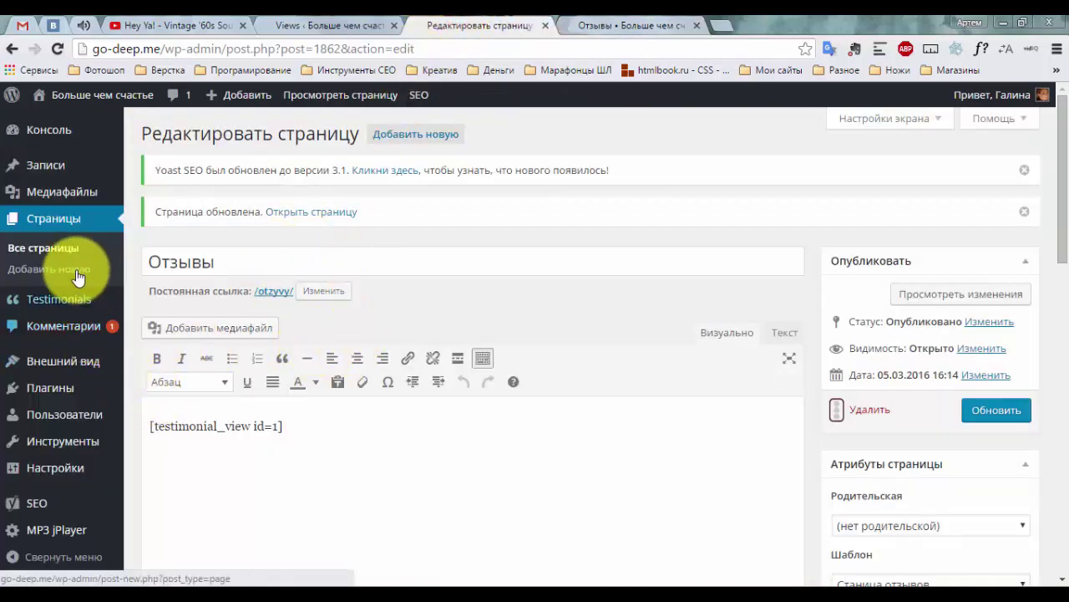
mouse_move(79, 299)
click(160, 373)
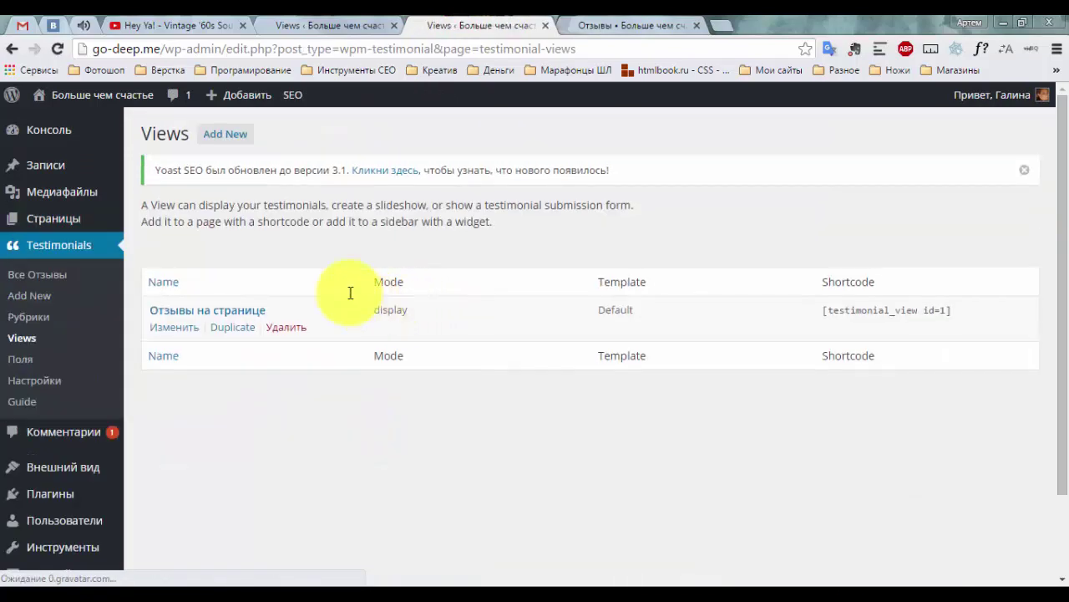
click(221, 136)
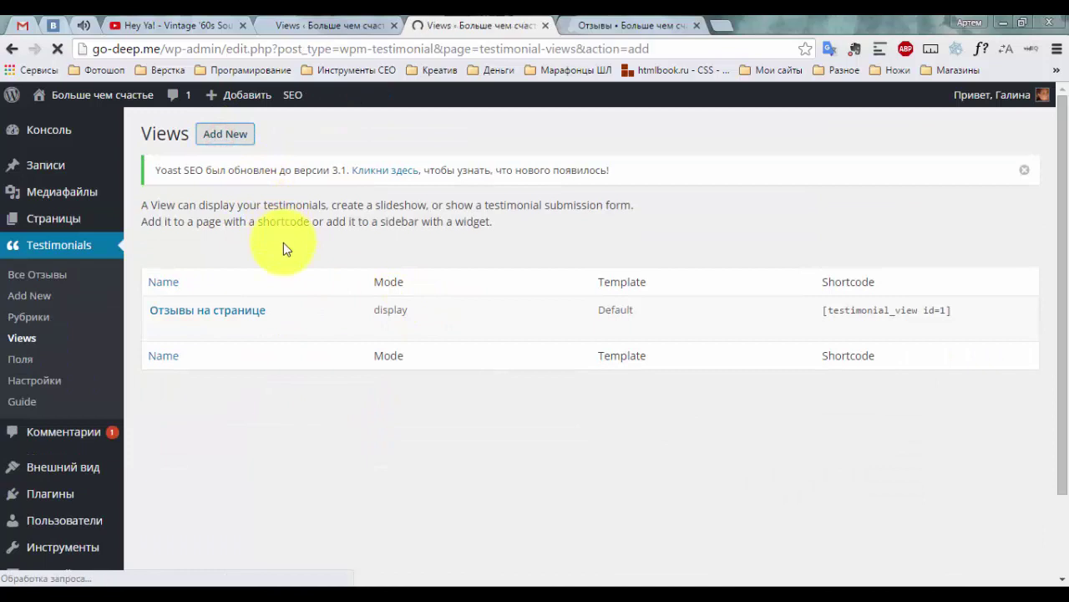
click(292, 297)
double_click(287, 242)
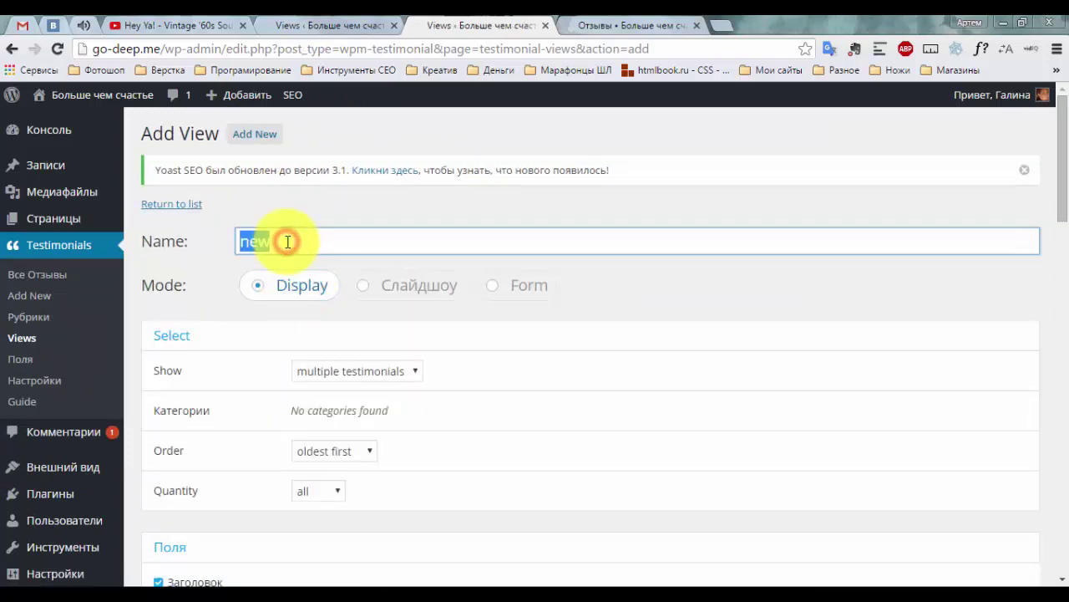
click(287, 241)
key(BackSpace)
key(BackSpace)
key(BackSpace)
text(Форма для отзывов)
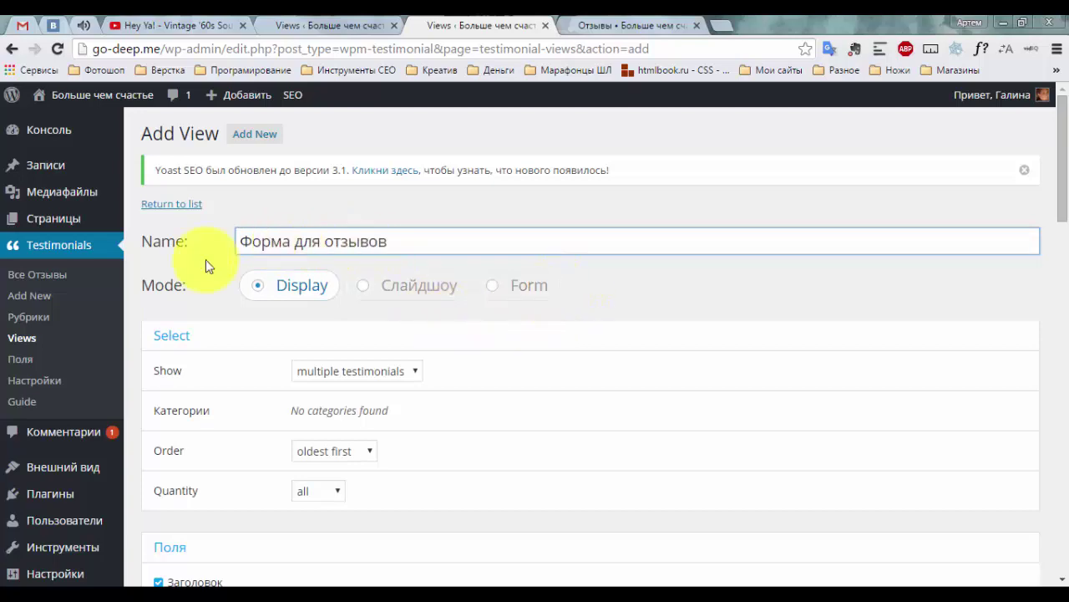
Set the new view's mode to Form and enable submitting the form via Ajax.
click(527, 296)
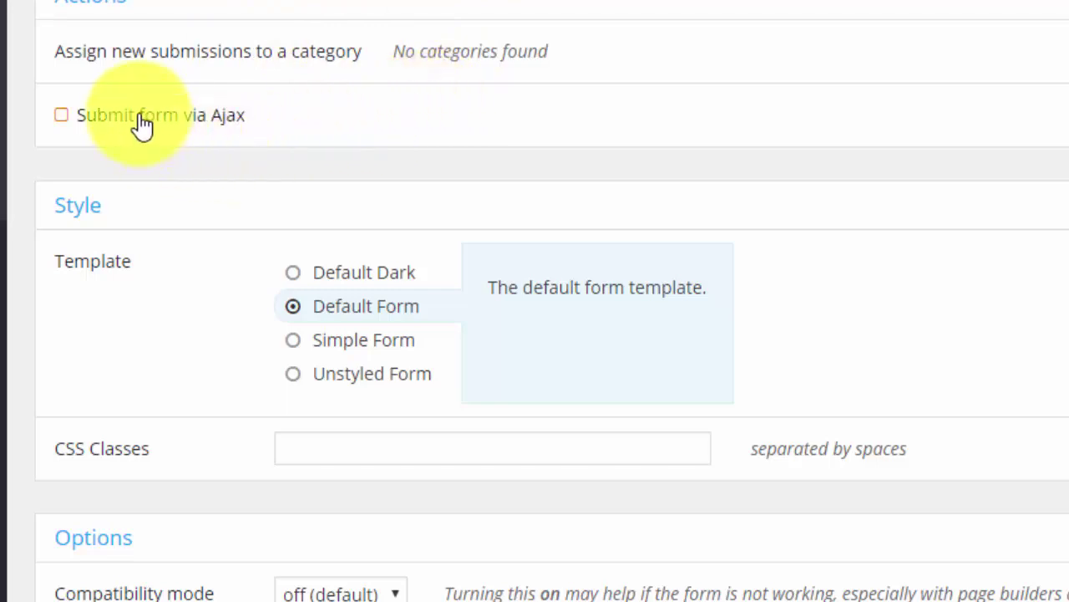
click(174, 116)
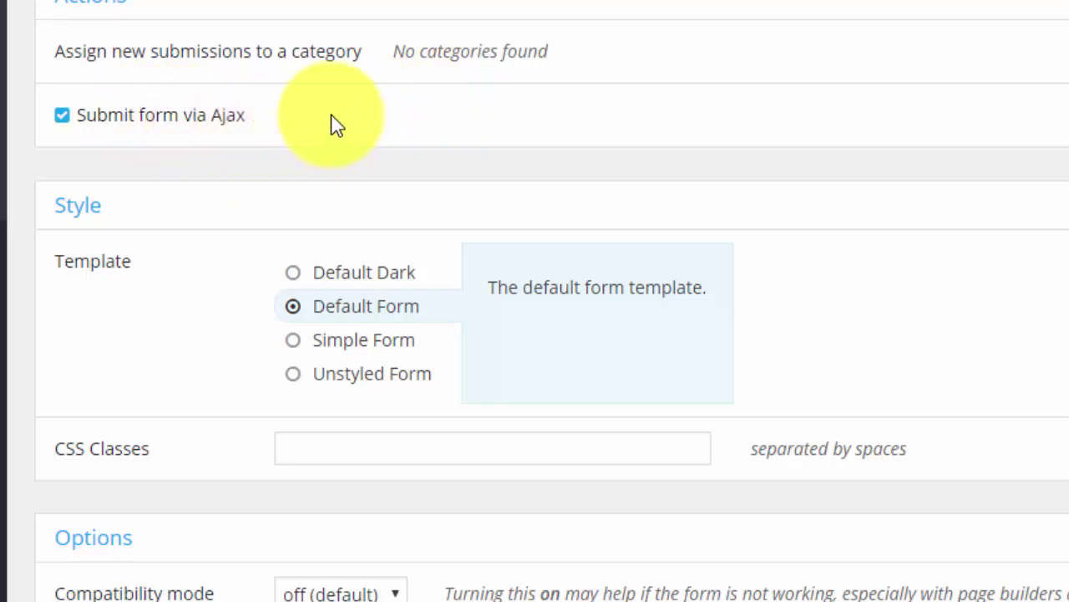
Try the Default Dark, Simple Form and Unstyled Form templates, return to Default Form, and check the compatibility mode options.
scroll(333, 125, down, 3)
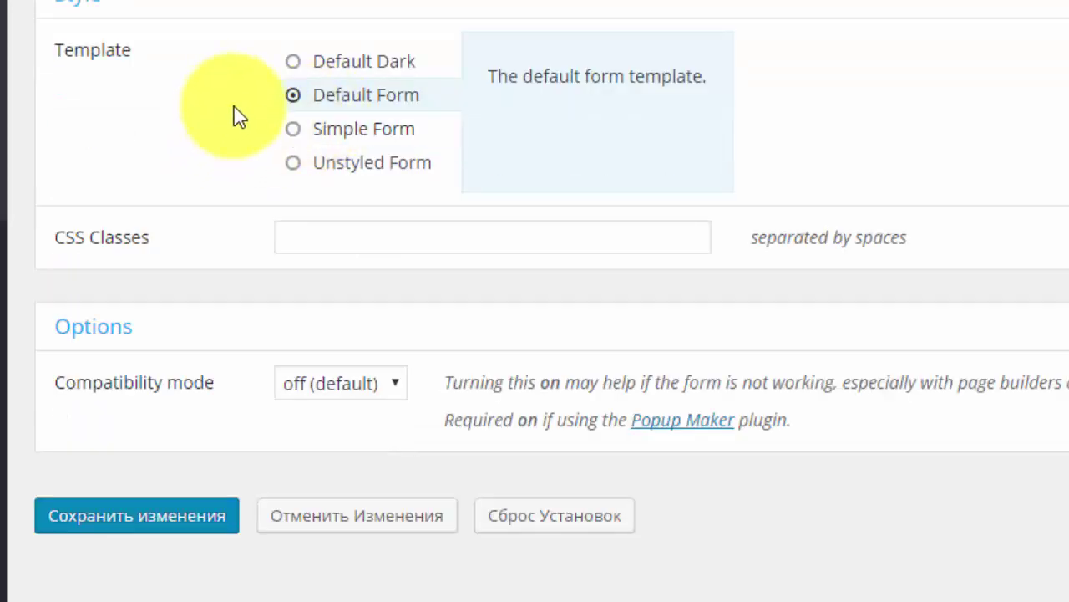
click(349, 61)
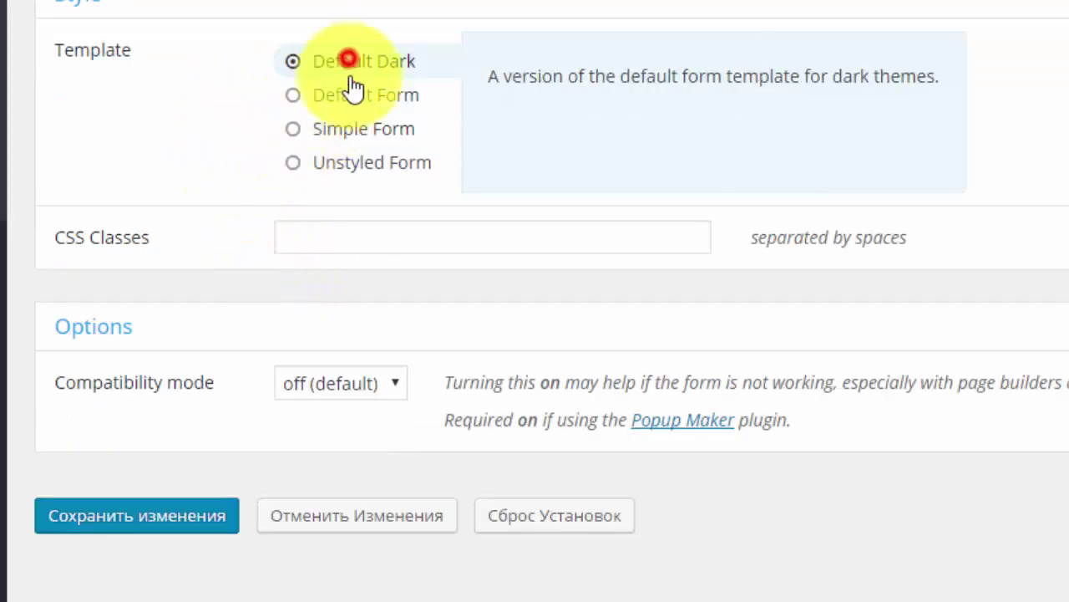
click(349, 118)
click(349, 162)
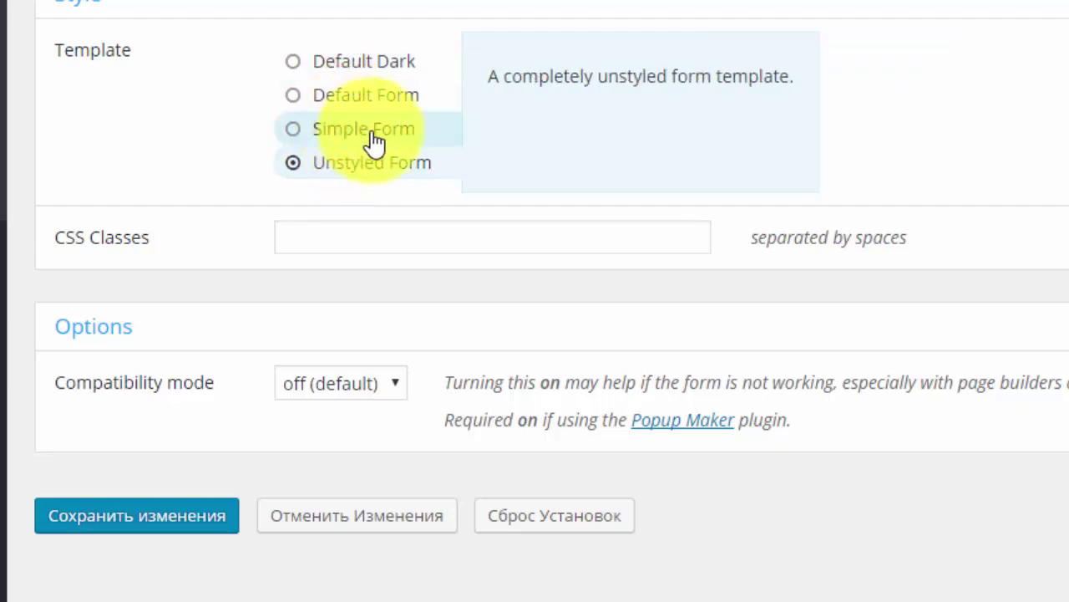
click(371, 66)
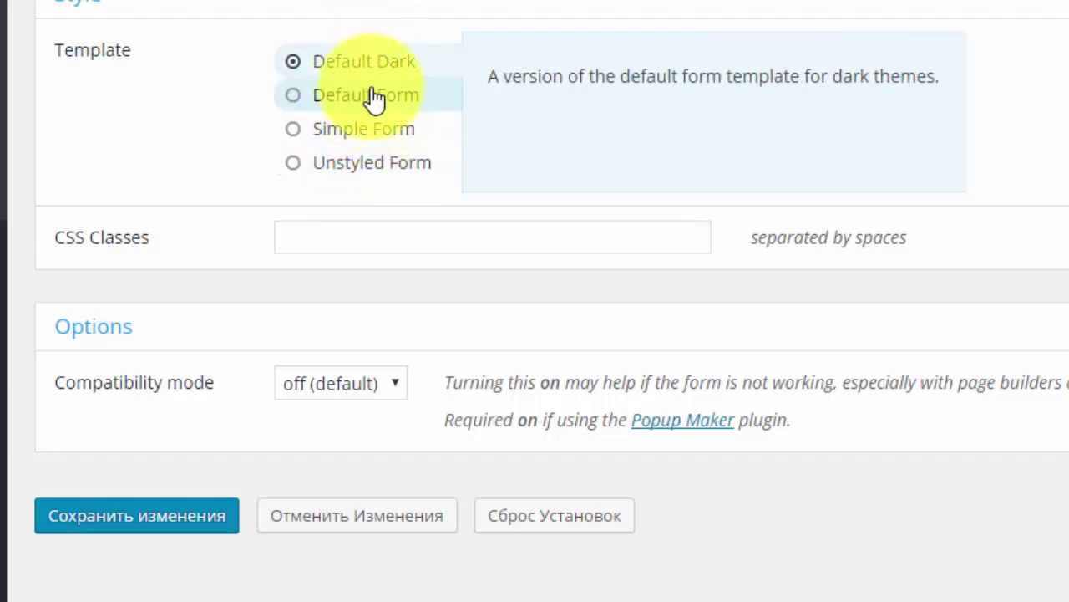
click(373, 94)
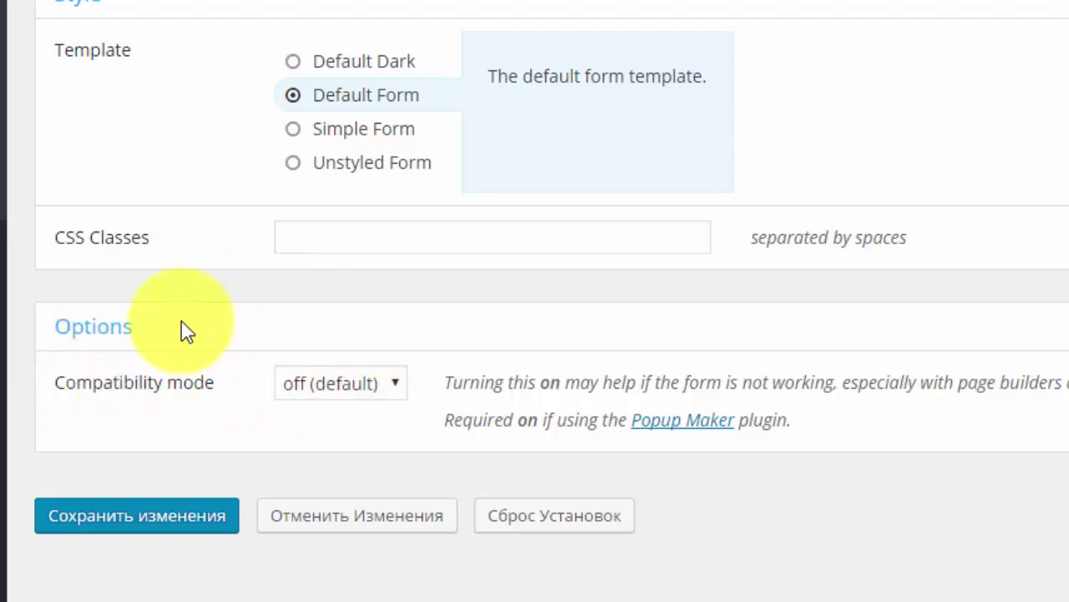
click(343, 389)
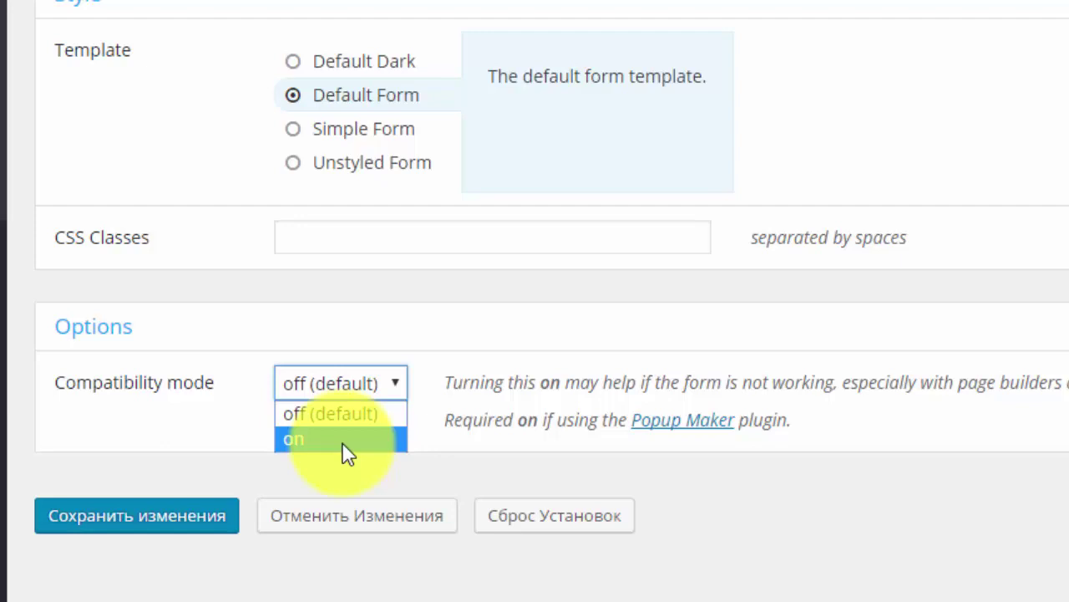
click(221, 357)
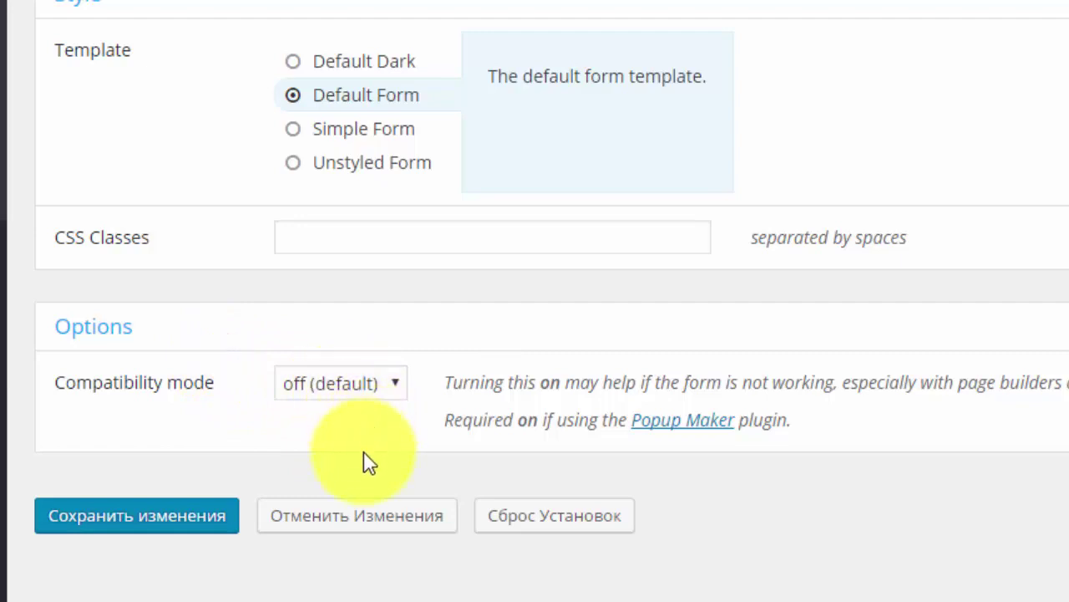
Save the form view and copy its shortcode.
click(207, 516)
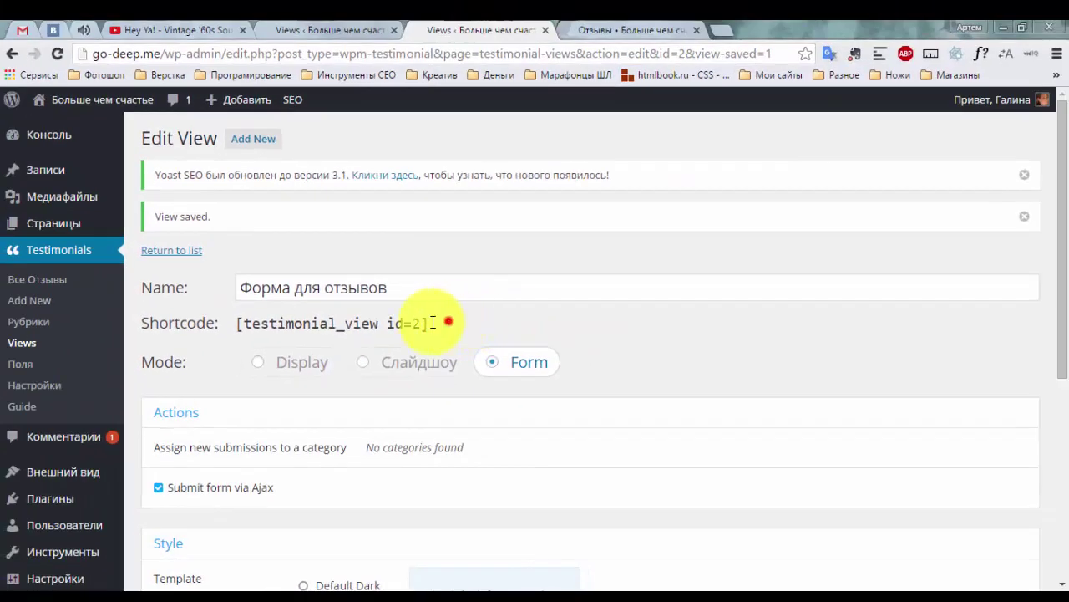
drag(433, 323, 227, 323)
key(ctrl+c)
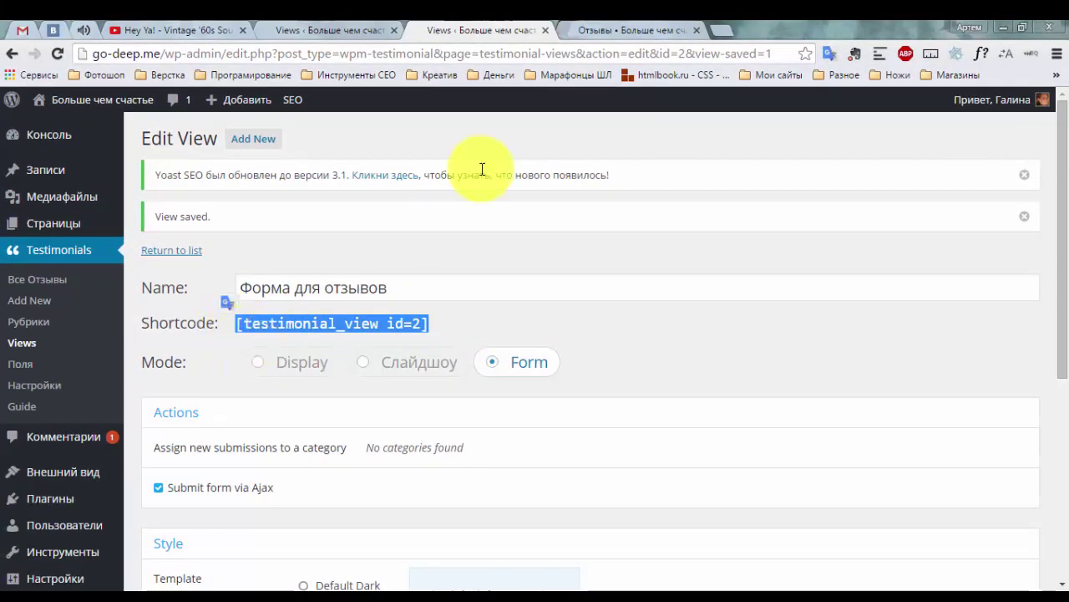
Open the Отзывы page for editing and add the shortcode [testimonial_view id=2] on a new line below the existing one.
click(591, 30)
click(435, 100)
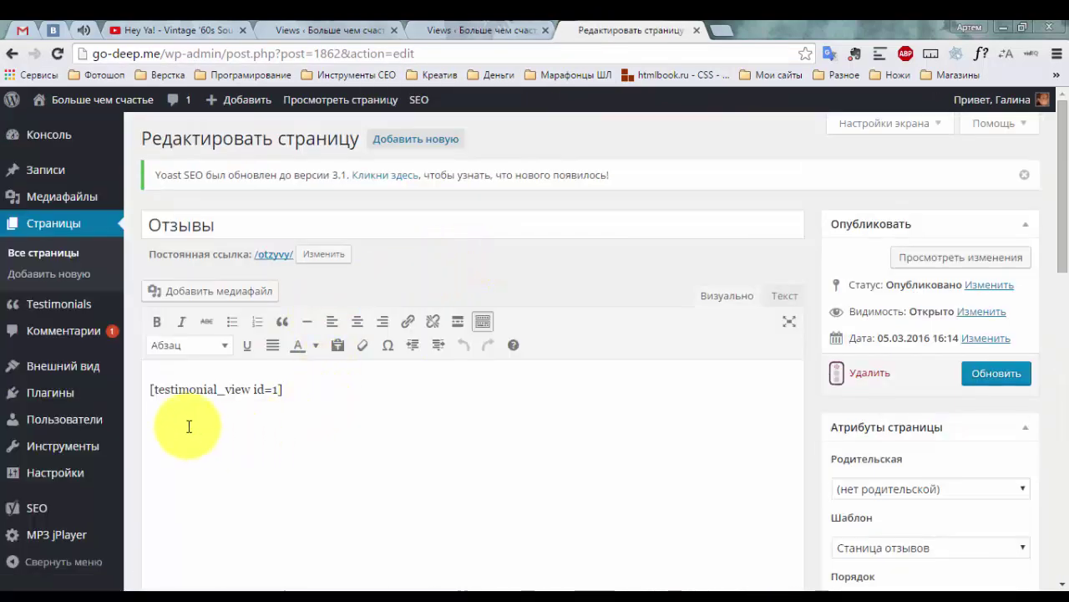
click(317, 394)
key(Return)
text([testimonial_view id=1])
key(Left)
key(BackSpace)
text(2)
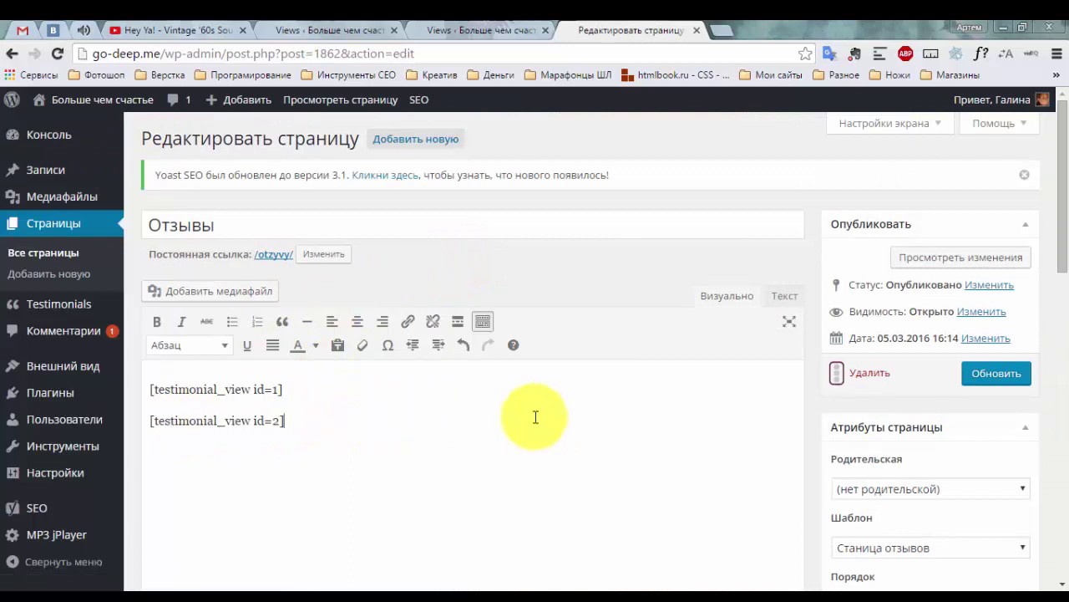
Insert the [testimonial_view id=2] shortcode above the [testimonial_view id=1] line as well, and update the page.
click(147, 386)
key(Return)
click(156, 384)
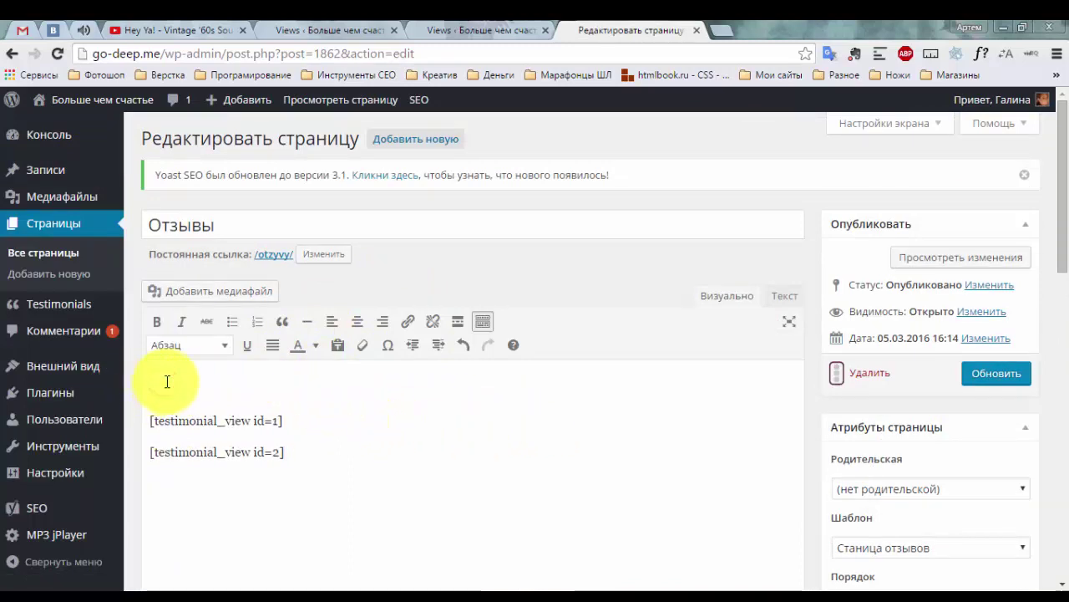
key(ctrl+v)
click(997, 372)
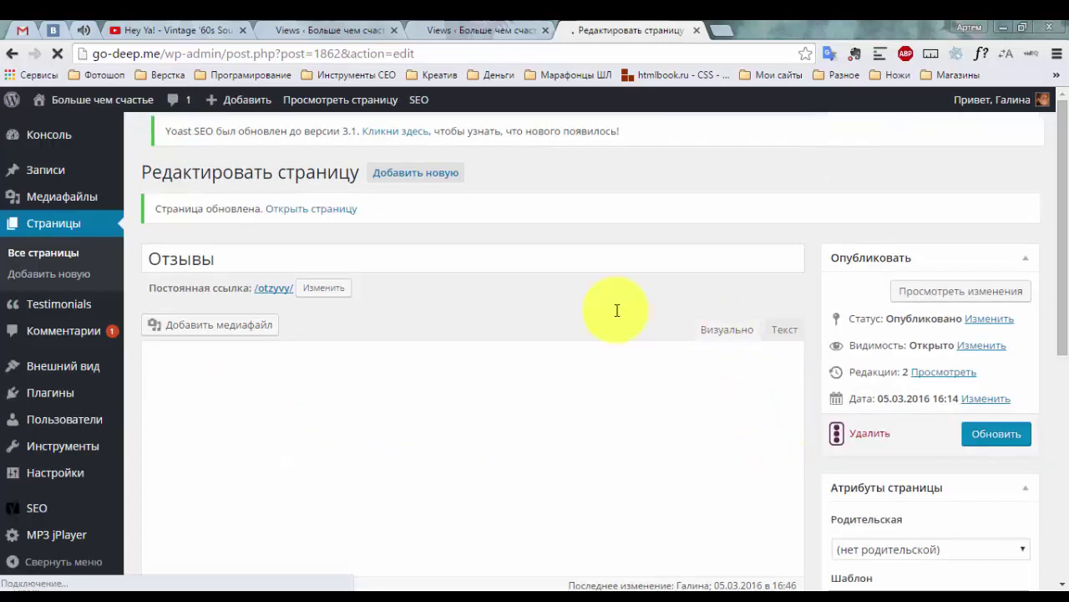
View the updated Отзывы page in a new browser tab.
right_click(346, 98)
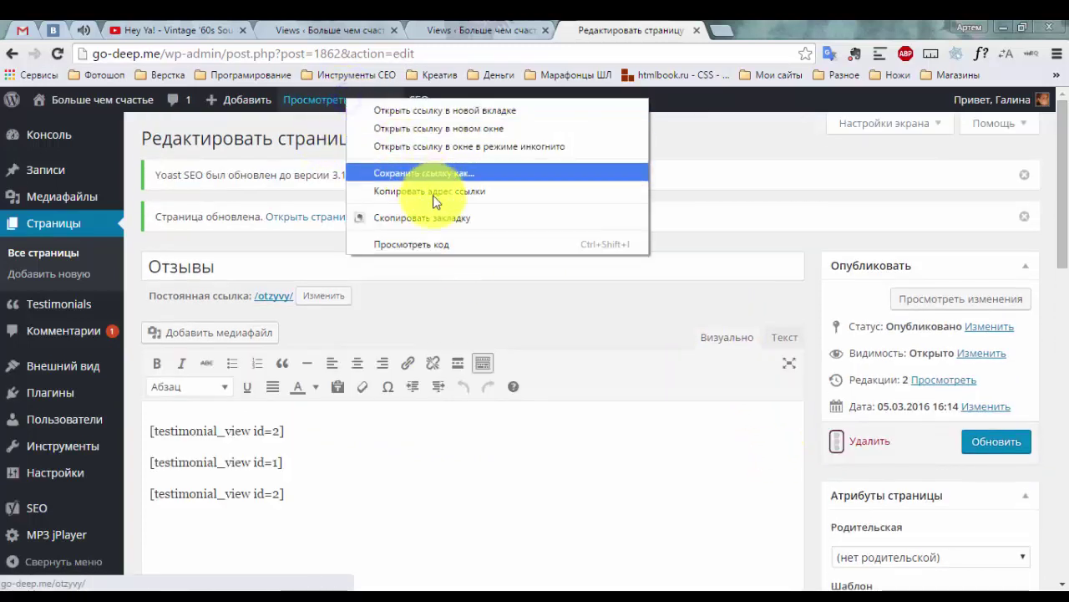
click(422, 110)
scroll(456, 278, down, 5)
scroll(456, 278, up, 9)
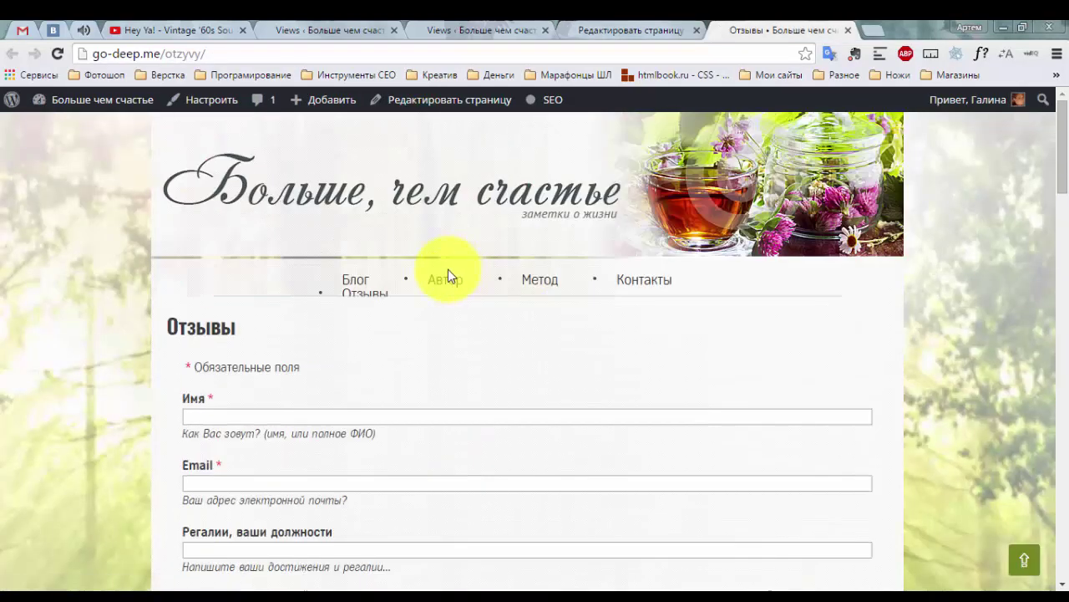
Examine the submission form's fields and its placement above and below the testimonials on the Отзывы page.
click(337, 418)
scroll(334, 484, down, 3)
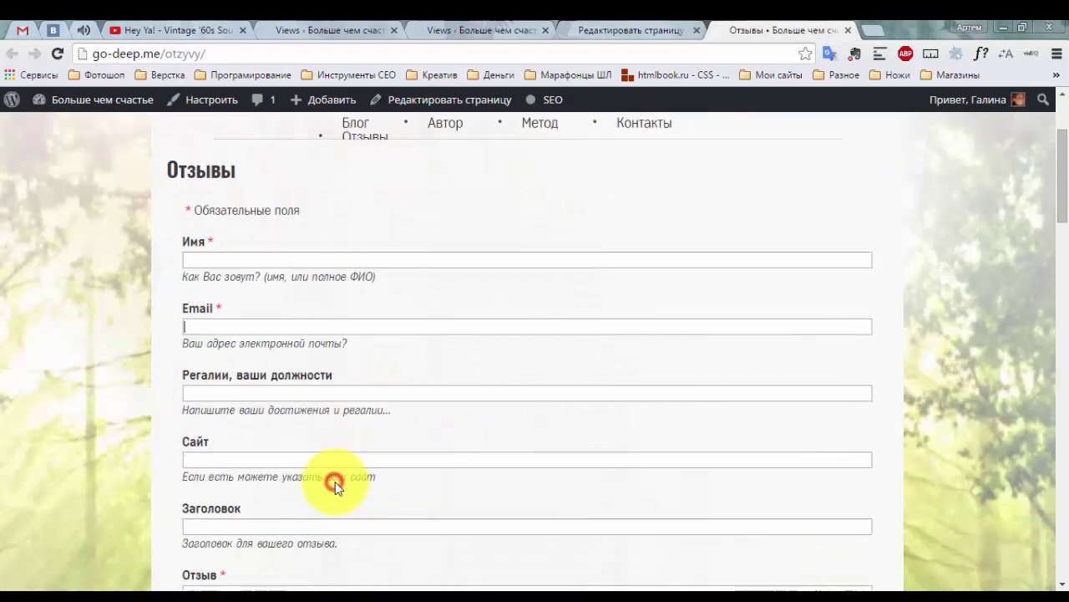
click(327, 314)
click(312, 383)
click(309, 448)
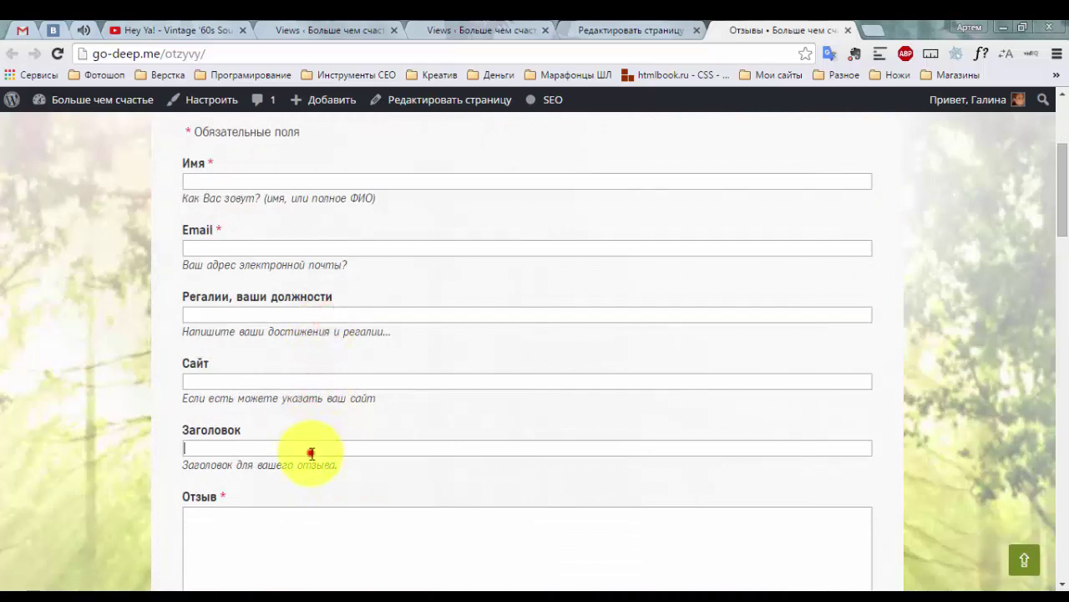
scroll(353, 448, down, 3)
scroll(342, 393, down, 1)
scroll(376, 358, up, 5)
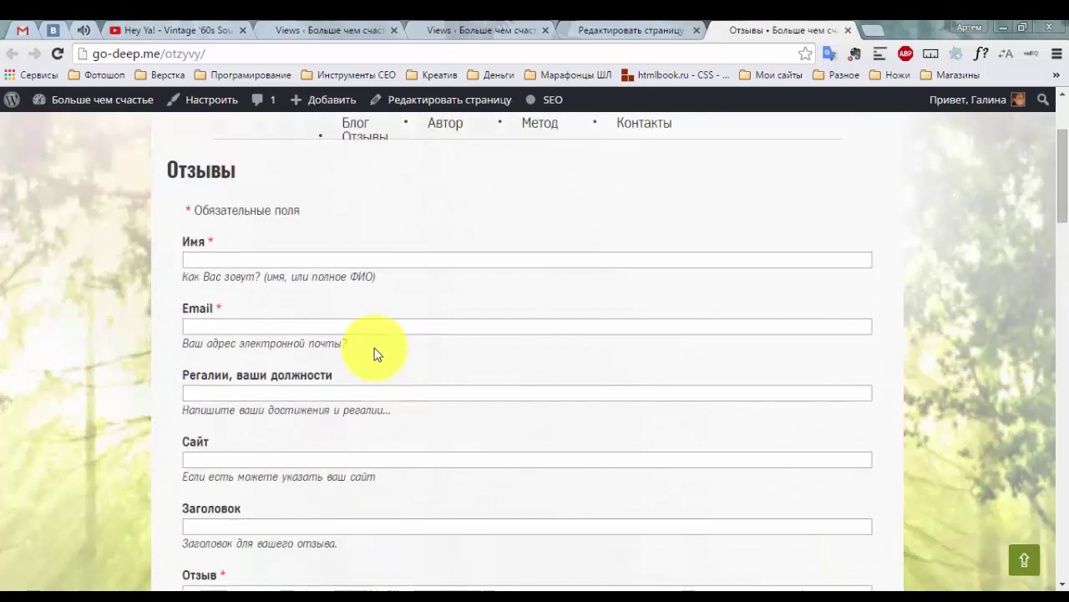
scroll(309, 322, down, 10)
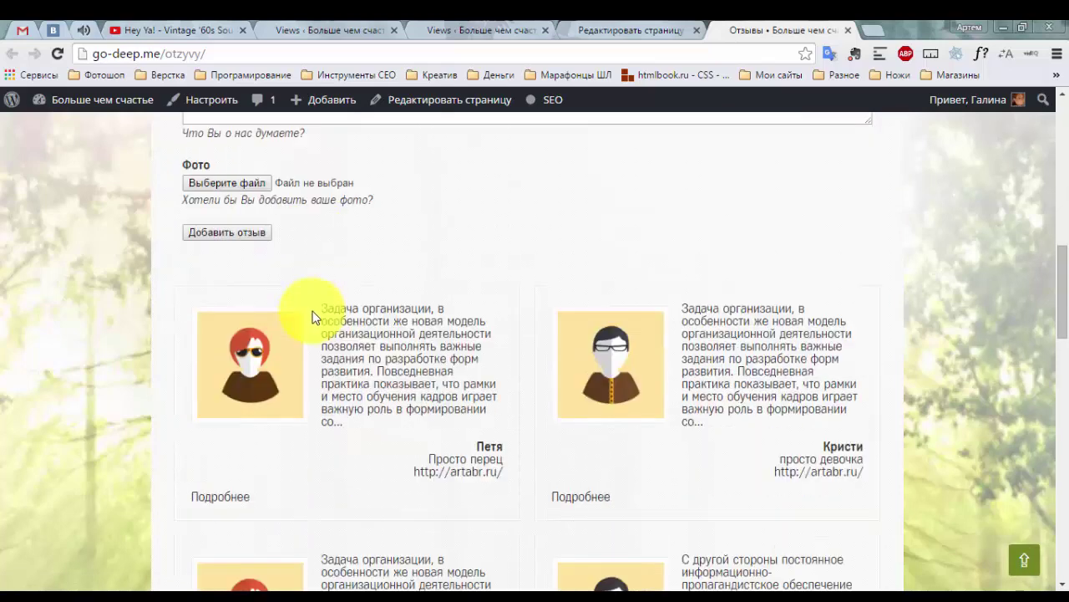
scroll(311, 319, down, 10)
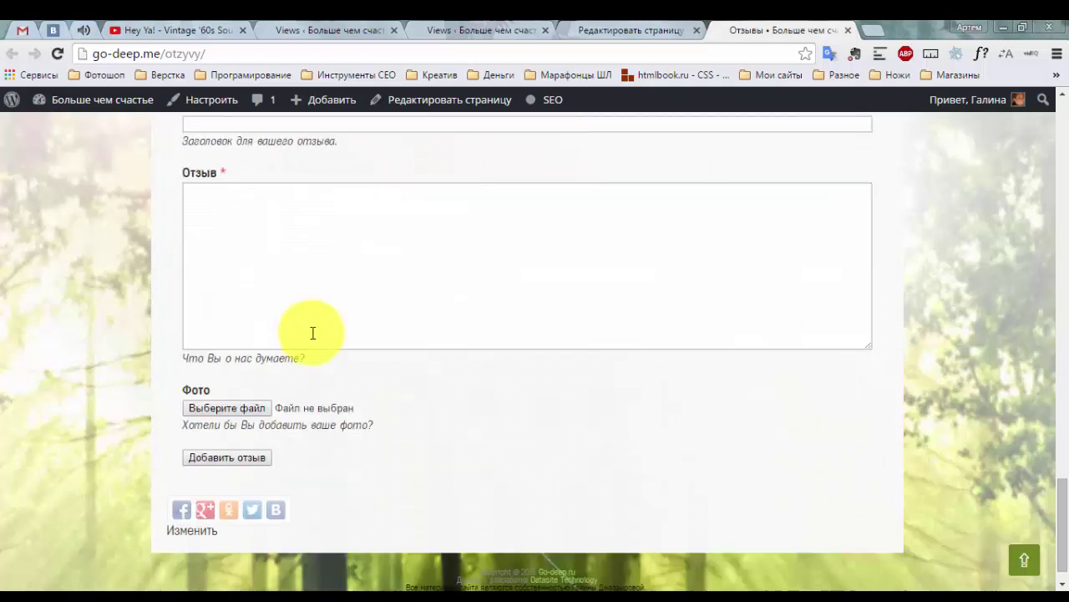
Remove the [testimonial_view id=2] shortcode above [testimonial_view id=1], add the line "Оставьте ваш отзыв" between the two remaining shortcodes, and update the page.
click(593, 32)
drag(285, 431, 150, 429)
key(ctrl+x)
click(323, 461)
key(Return)
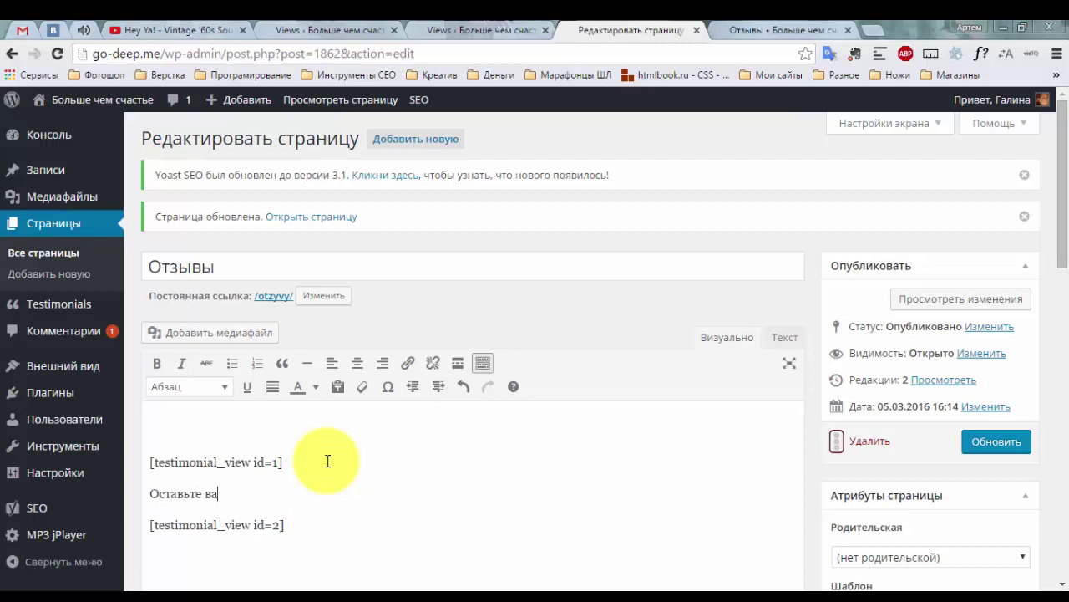
Reload the published Отзывы page and check the "Оставьте ваш отзыв" line above the submission form.
key(ctrl+Tab)
click(57, 54)
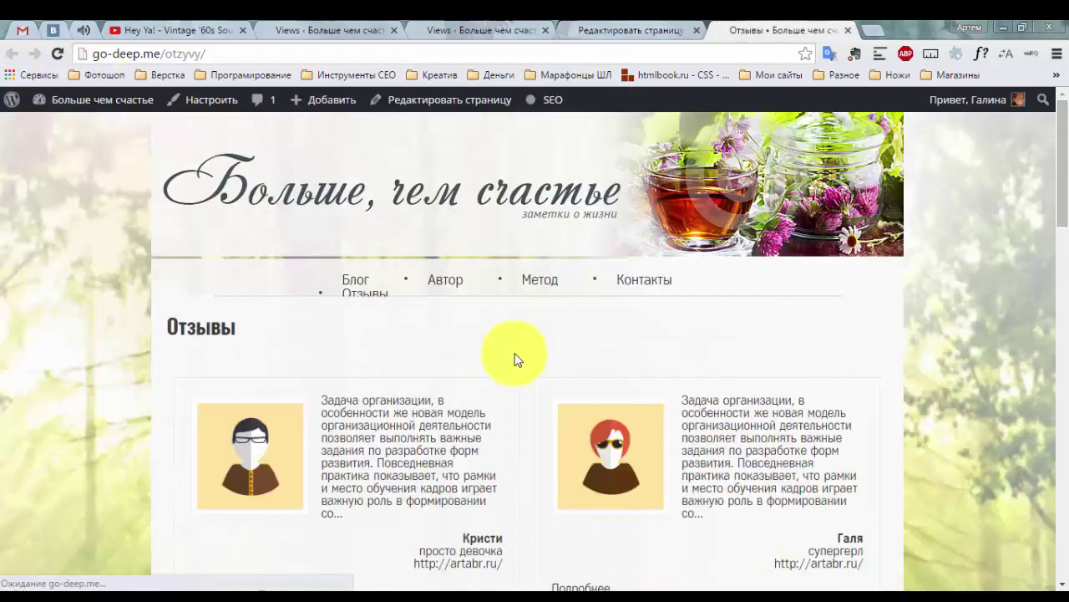
scroll(508, 330, up, 5)
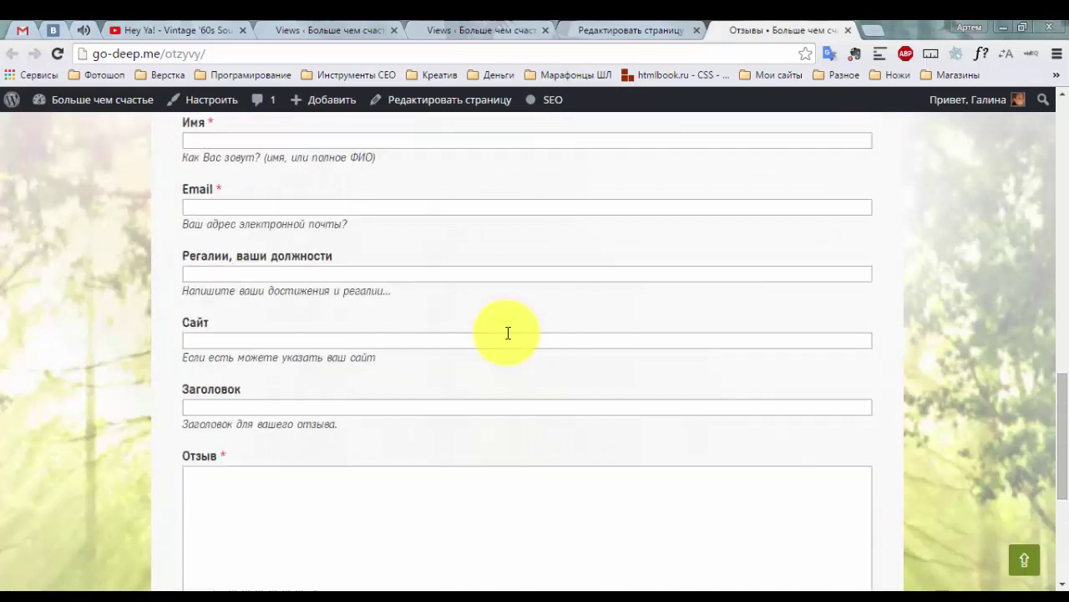
scroll(501, 329, up, 2)
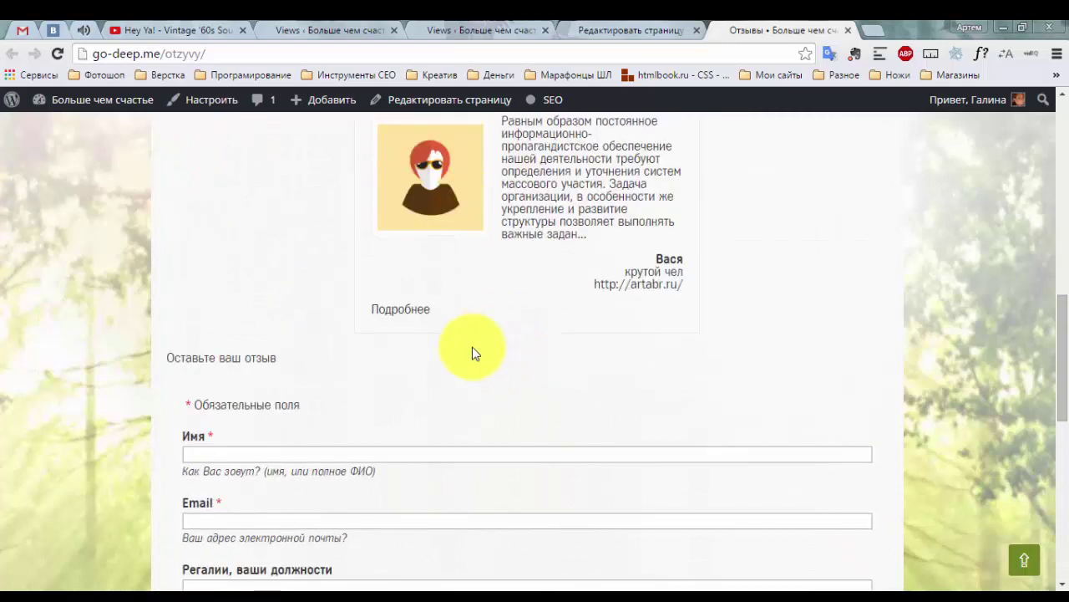
drag(282, 355, 165, 358)
Format the "Оставьте ваш отзыв" line as Заголовок 2 in the page editor and update the page.
click(630, 30)
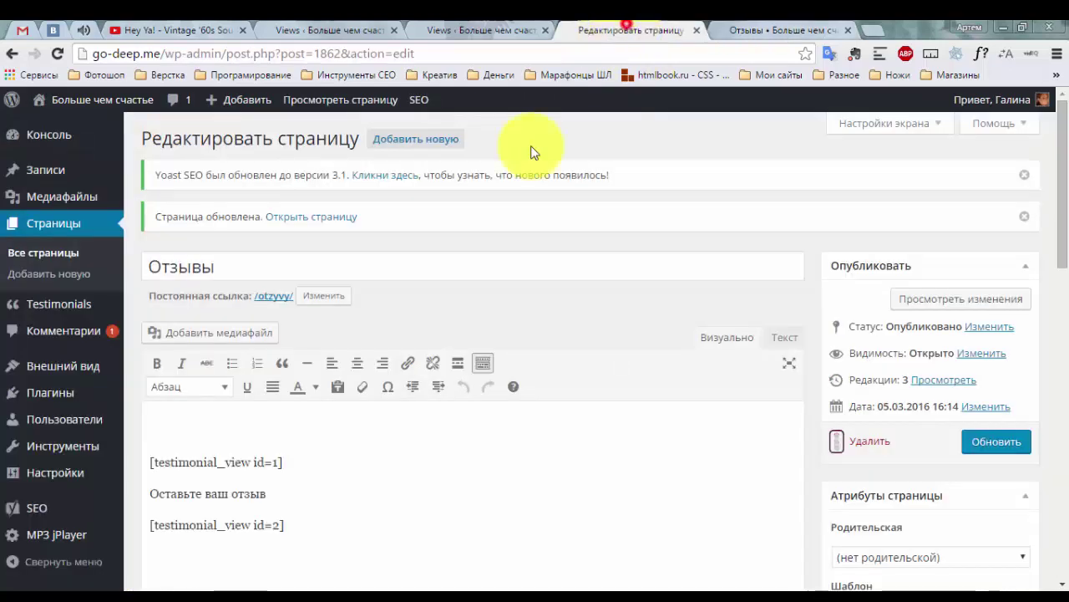
drag(278, 493, 121, 493)
click(202, 386)
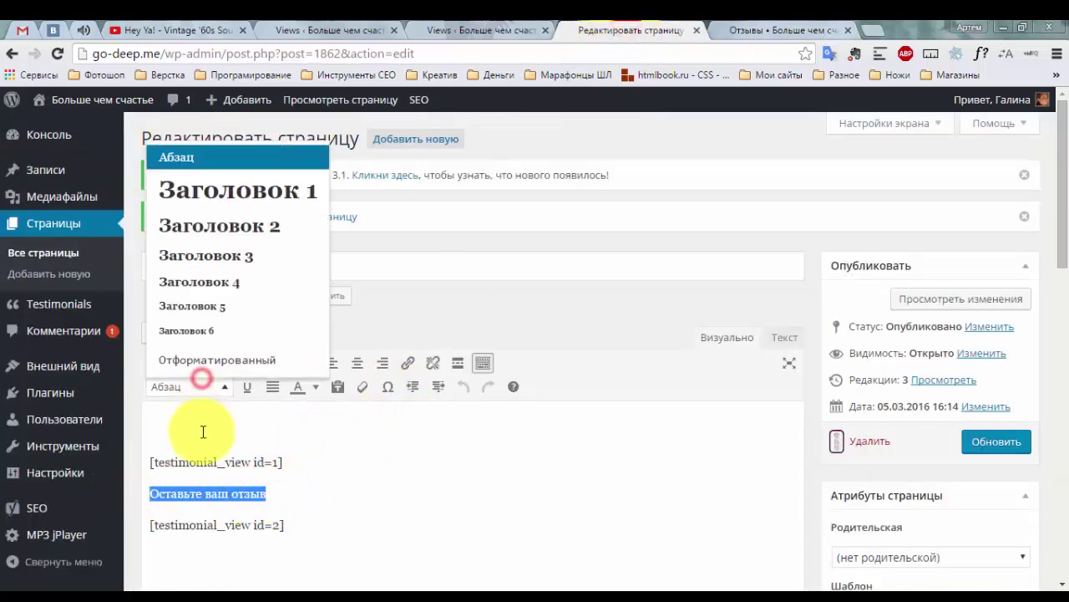
click(215, 225)
click(995, 442)
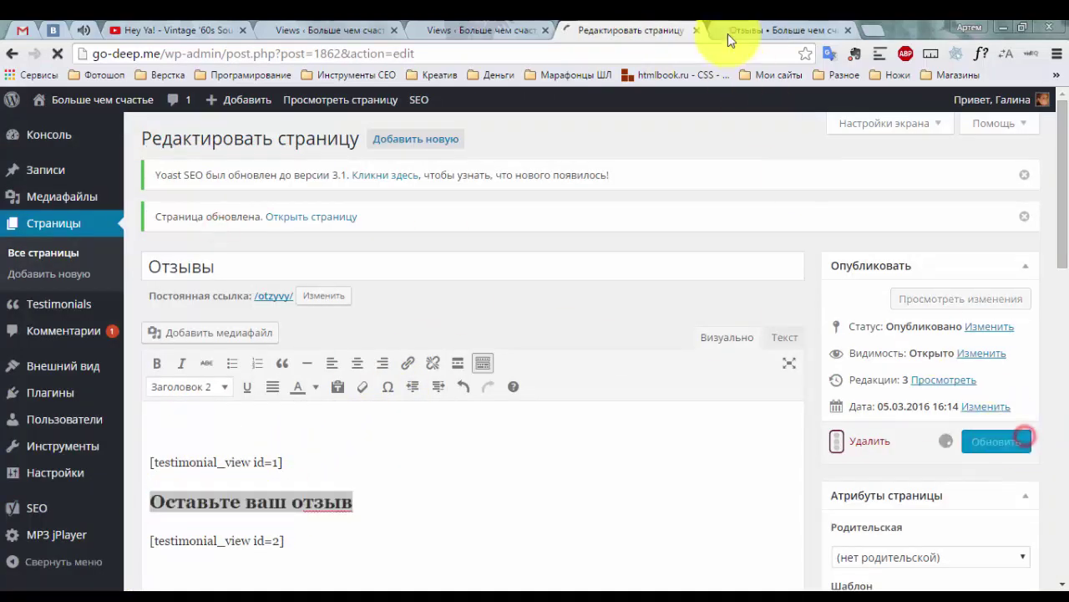
Reload the published Отзывы page and examine the form heading, the form fields and the testimonials above them.
click(752, 31)
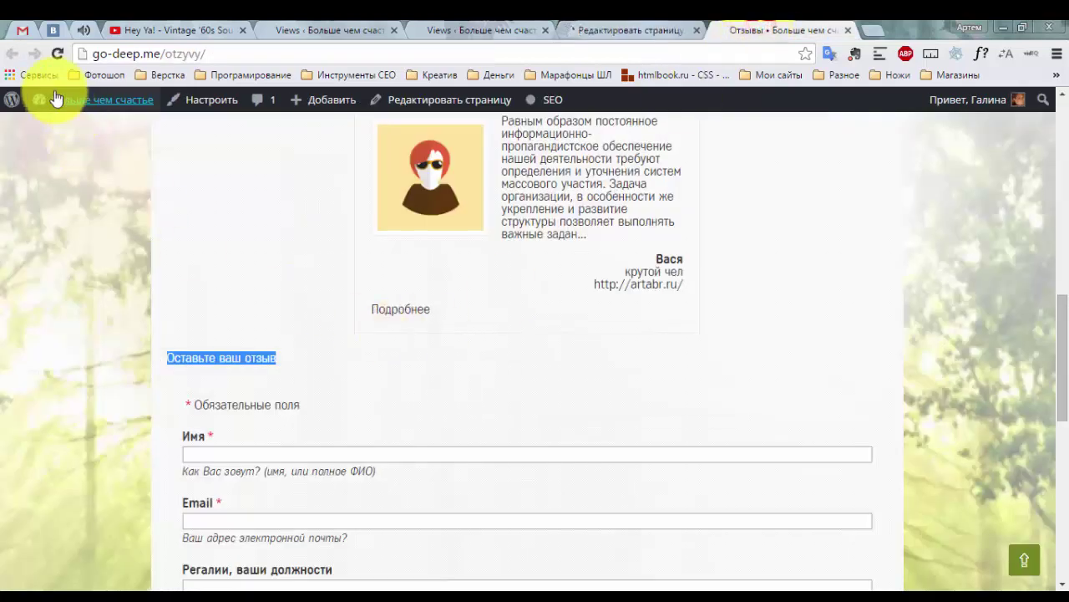
click(57, 54)
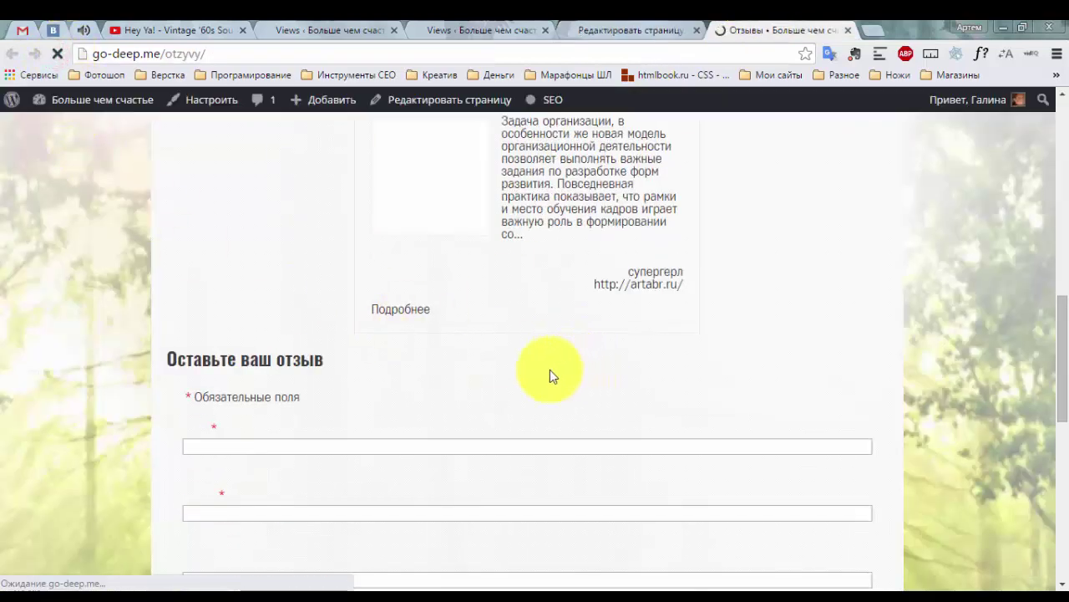
scroll(393, 393, down, 4)
scroll(386, 389, down, 4)
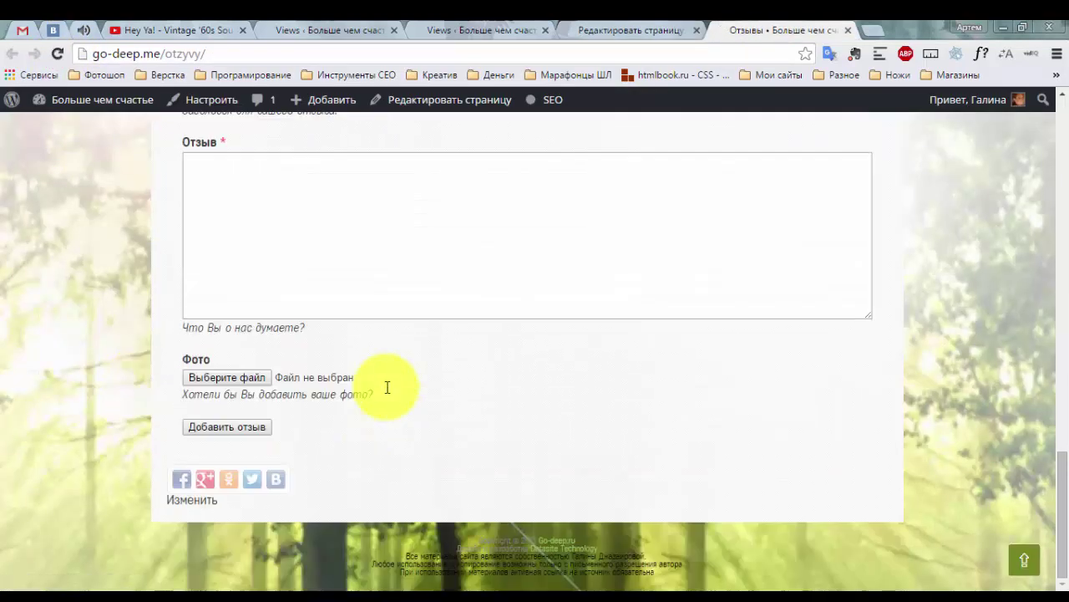
scroll(384, 386, up, 4)
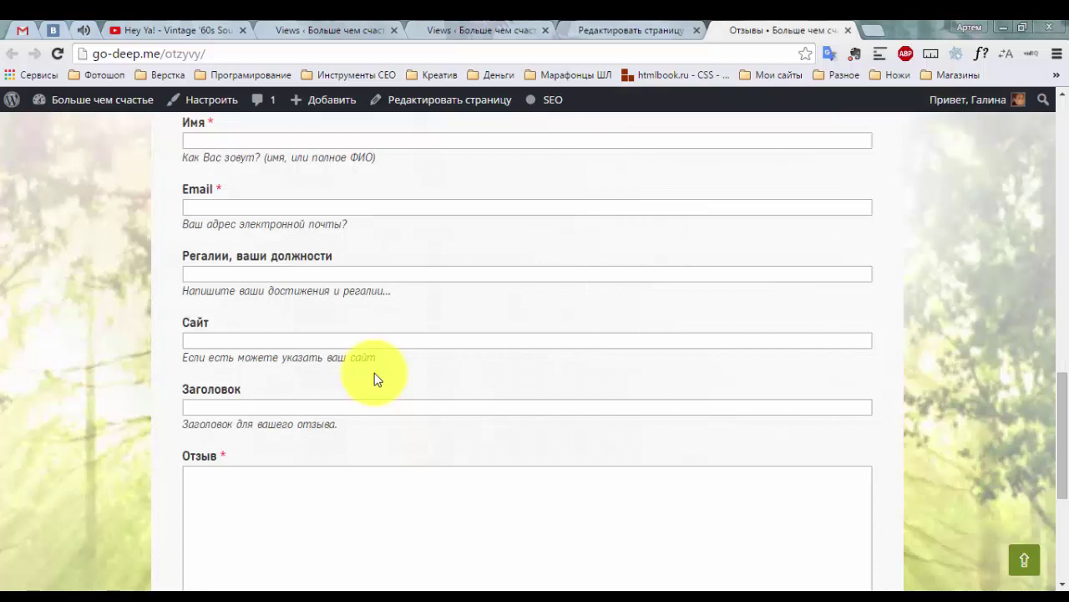
scroll(493, 411, up, 4)
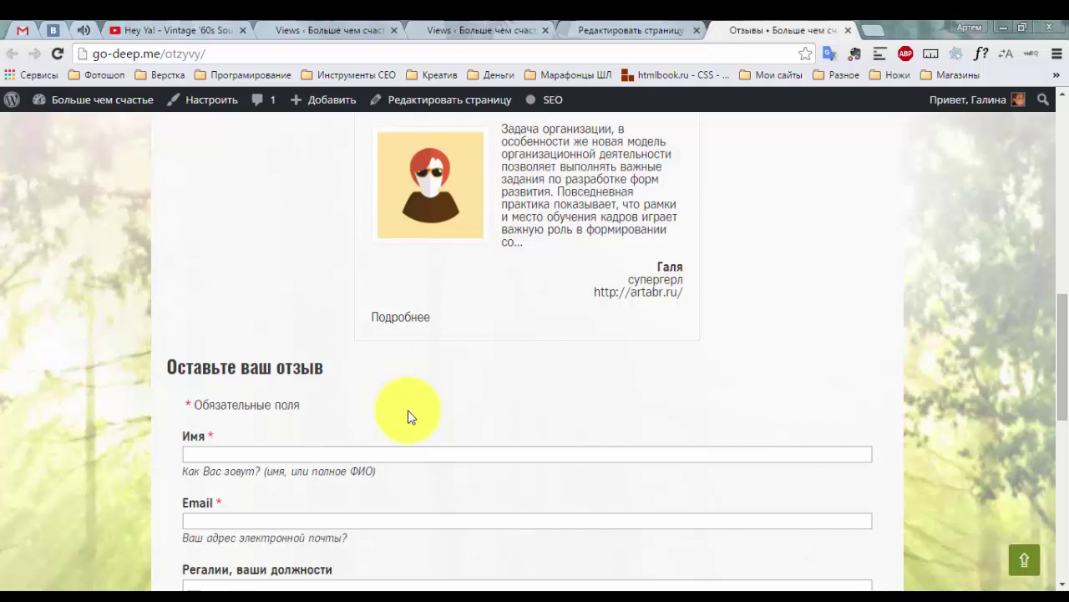
scroll(407, 418, up, 4)
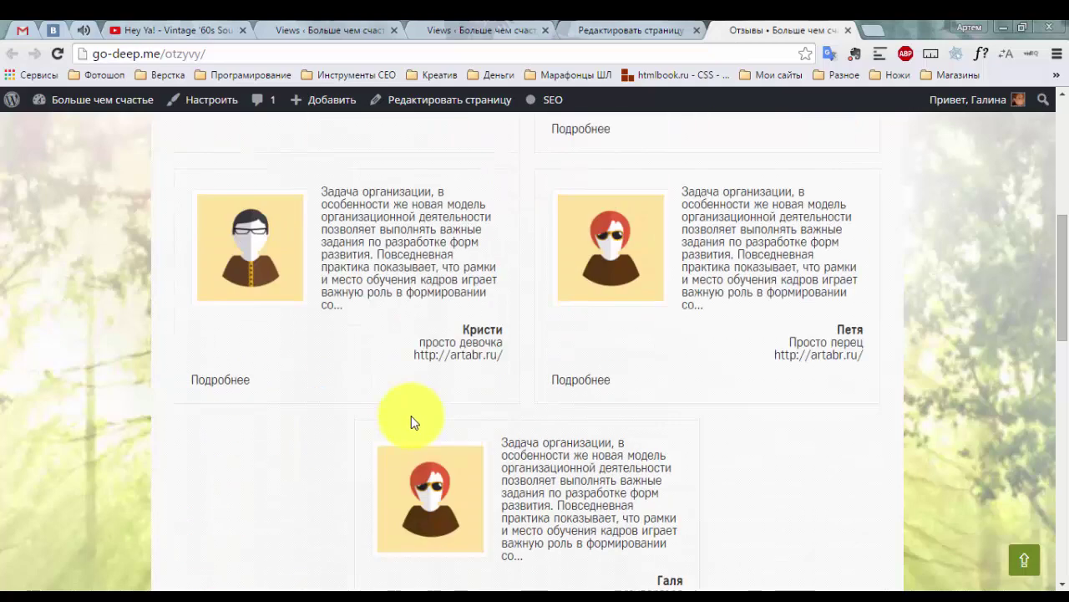
scroll(430, 437, up, 1)
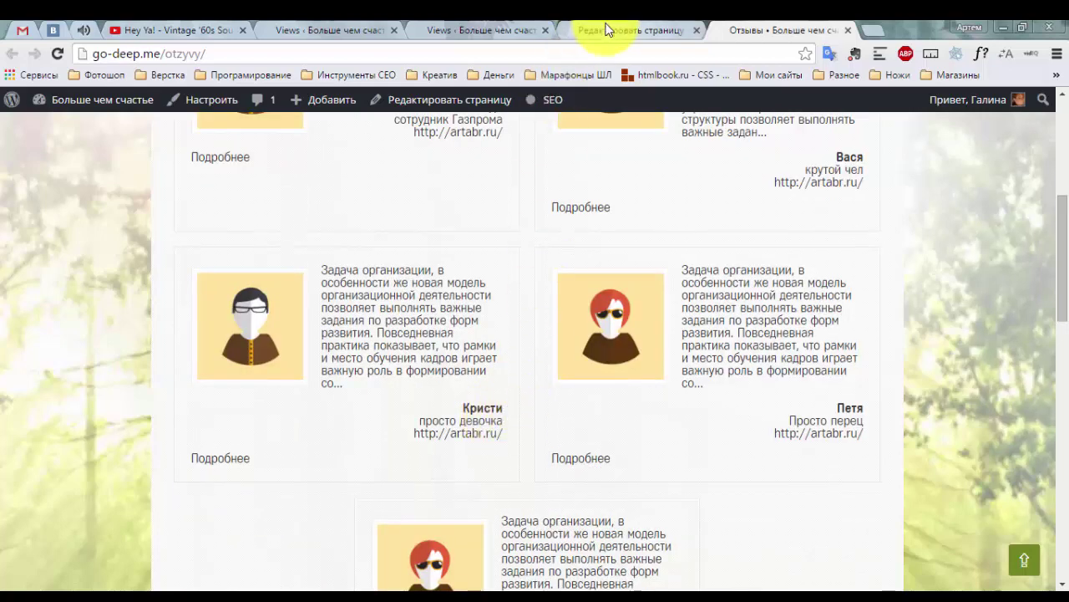
Search the new plugins for "shortcode", and install and activate Shortcodes Ultimate.
click(480, 30)
mouse_move(92, 511)
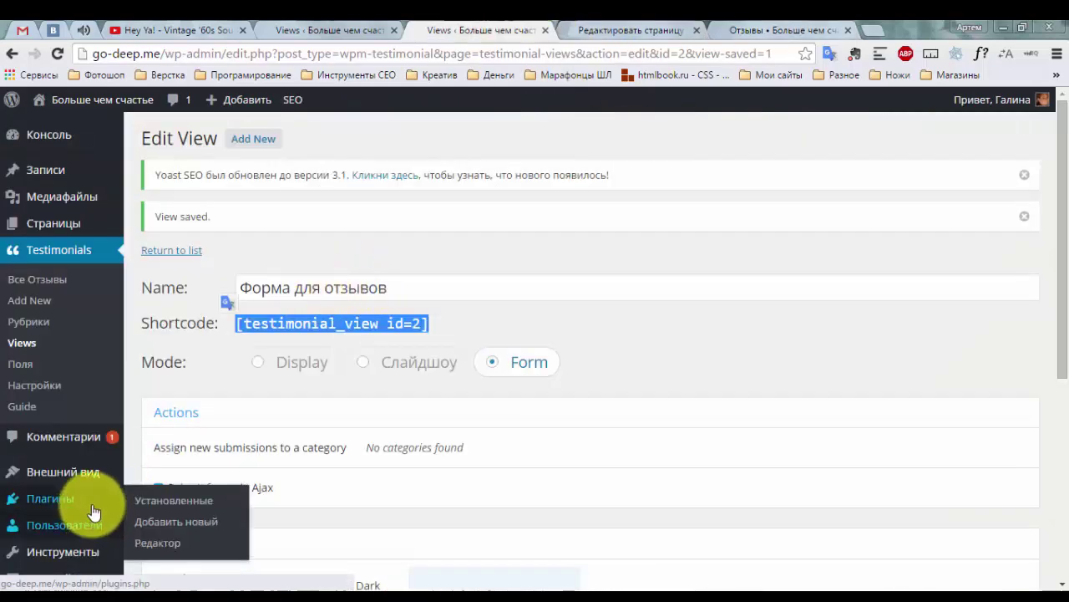
click(175, 519)
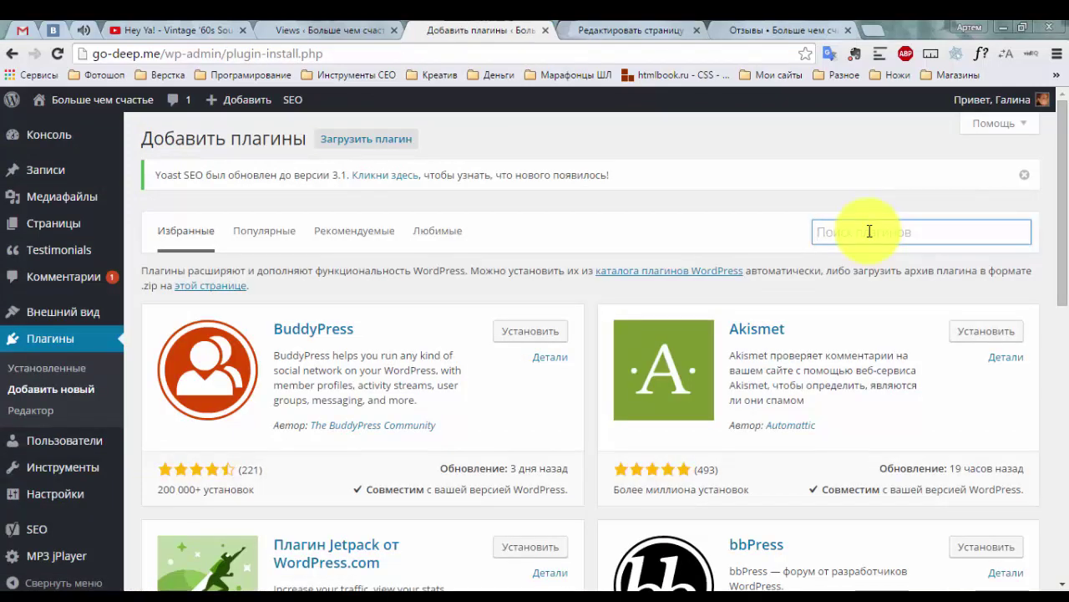
click(869, 231)
text(ы)
key(BackSpace)
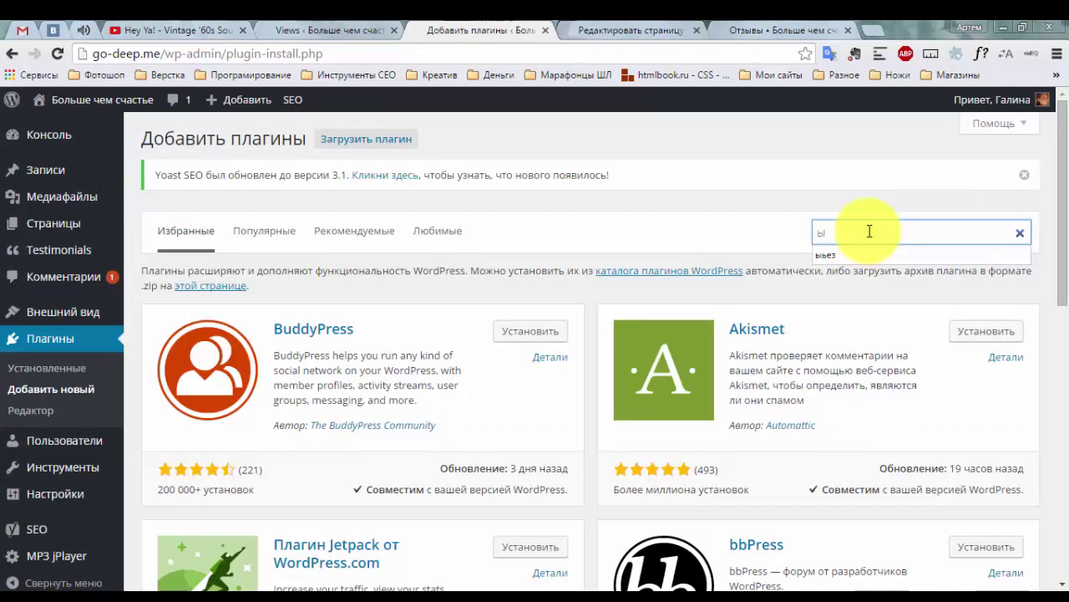
text(shortcode)
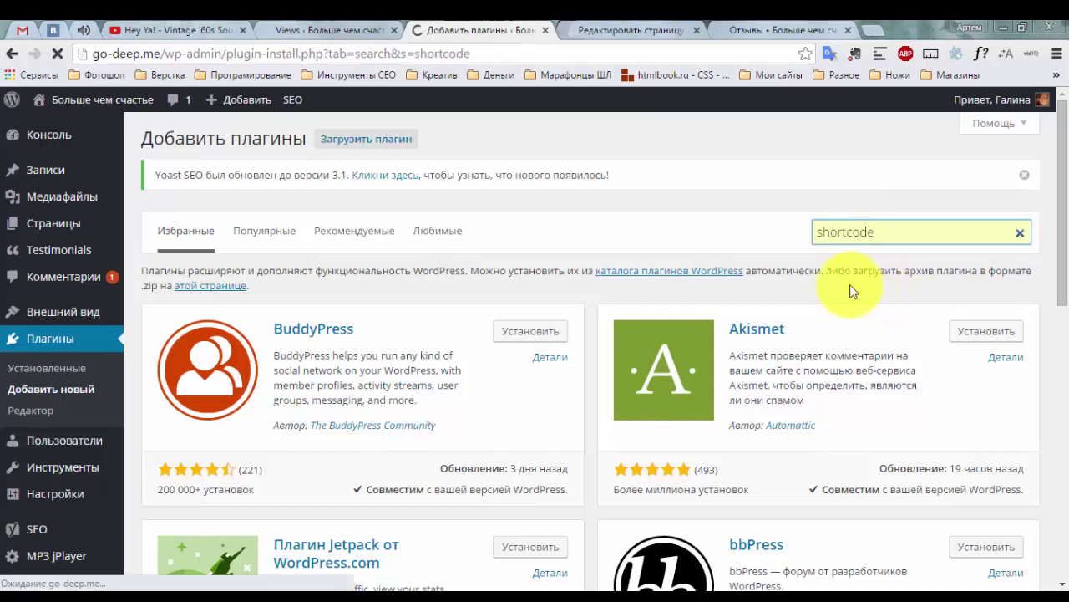
click(986, 322)
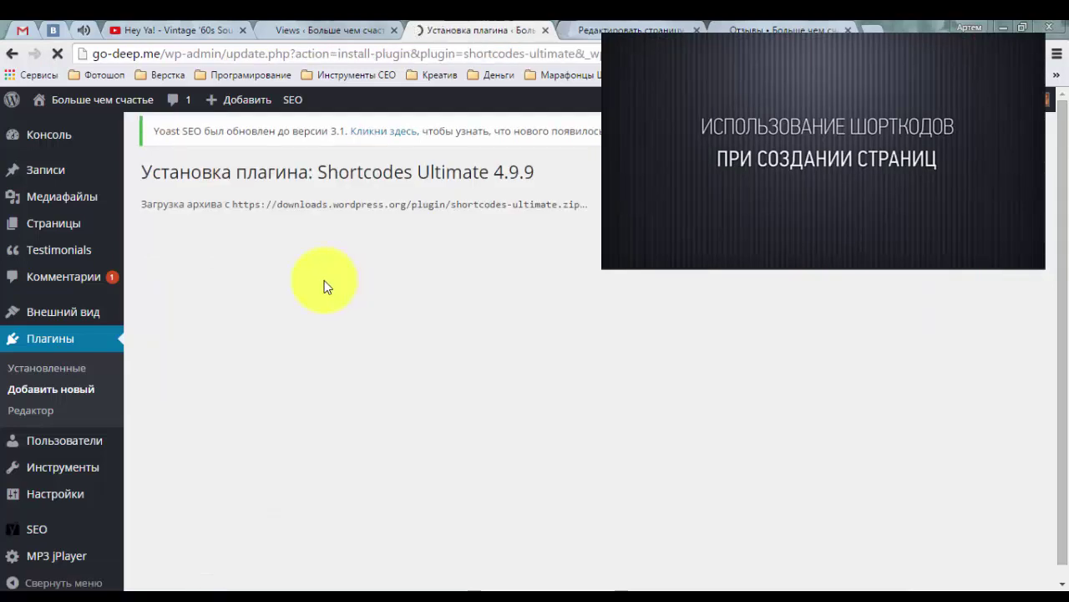
click(192, 302)
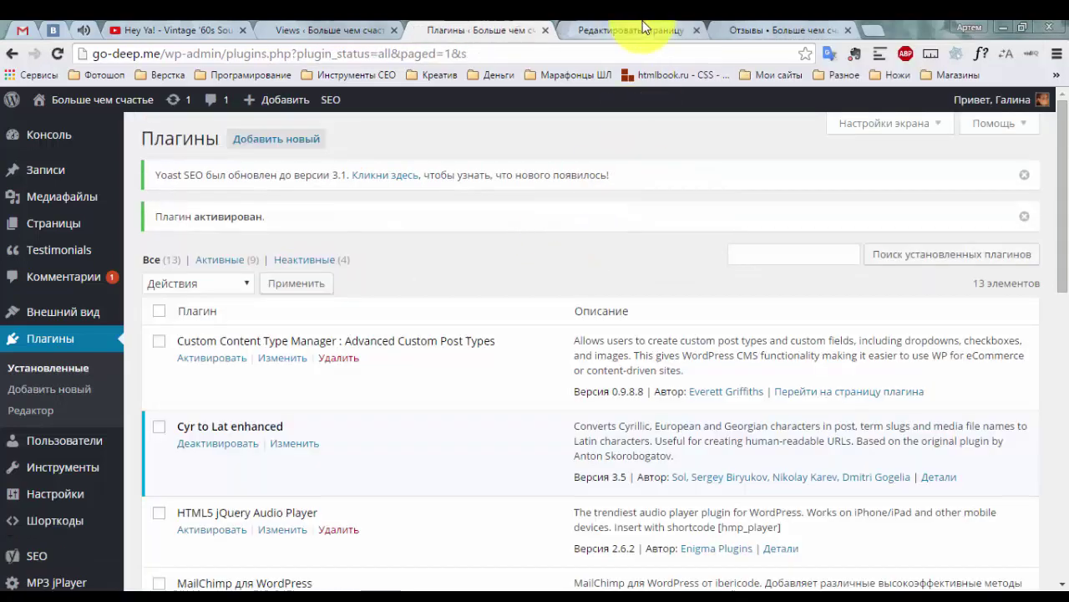
Reload the Отзывы page editor and insert the Колонки shortcode with three 1/3 columns above [testimonial_view id=1].
click(633, 30)
click(56, 56)
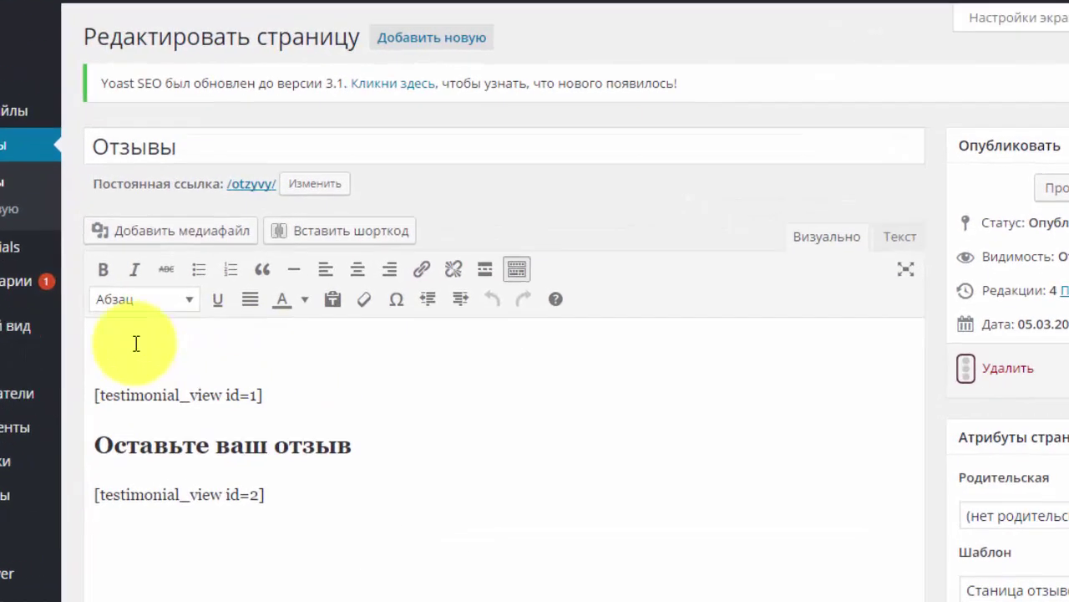
click(165, 384)
click(183, 391)
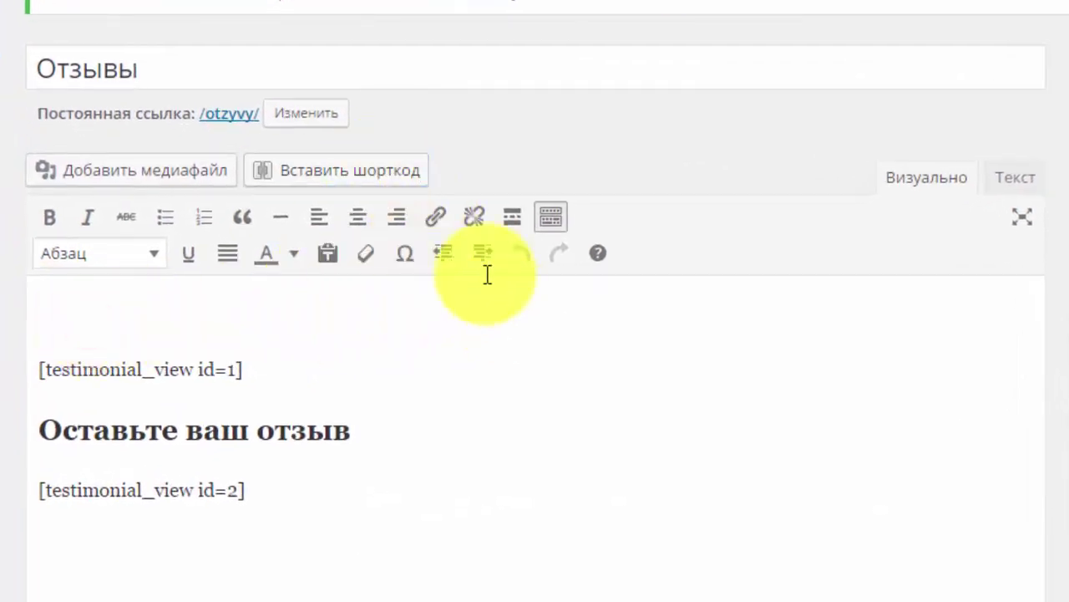
click(345, 173)
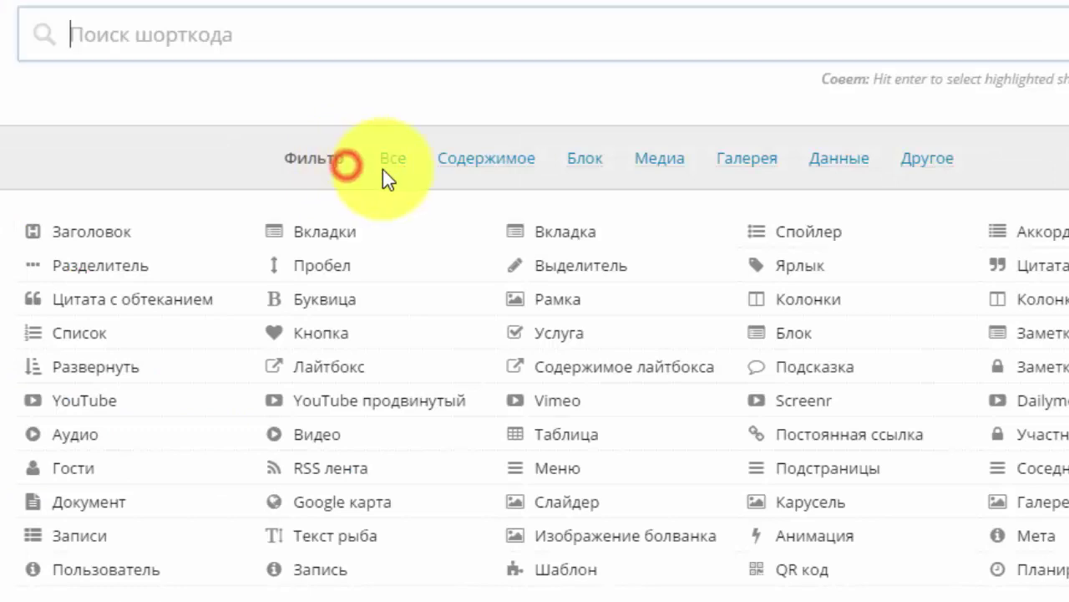
click(838, 300)
scroll(544, 323, down, 2)
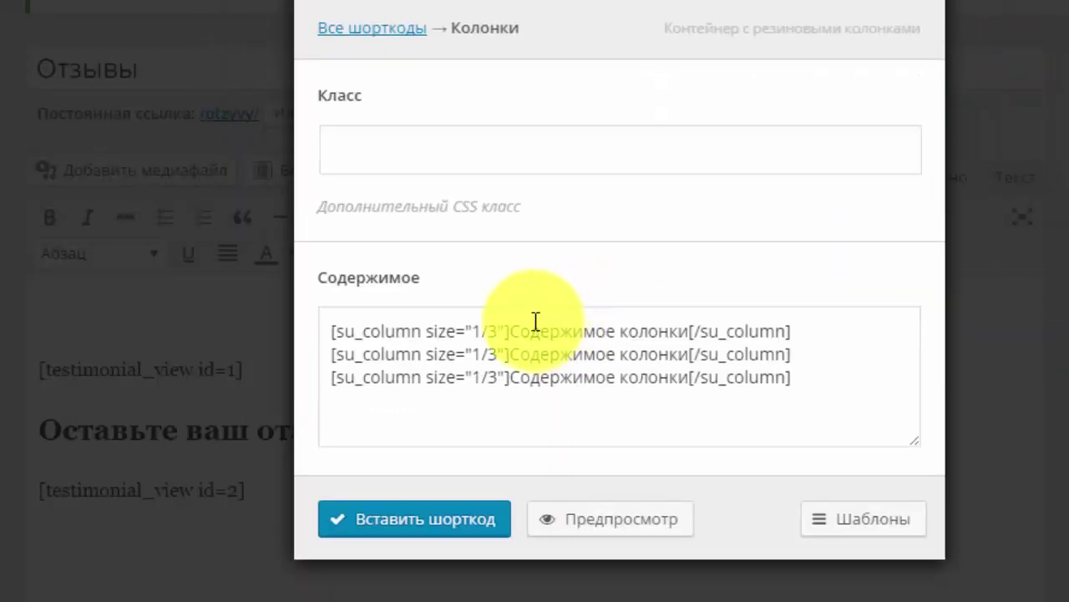
click(468, 518)
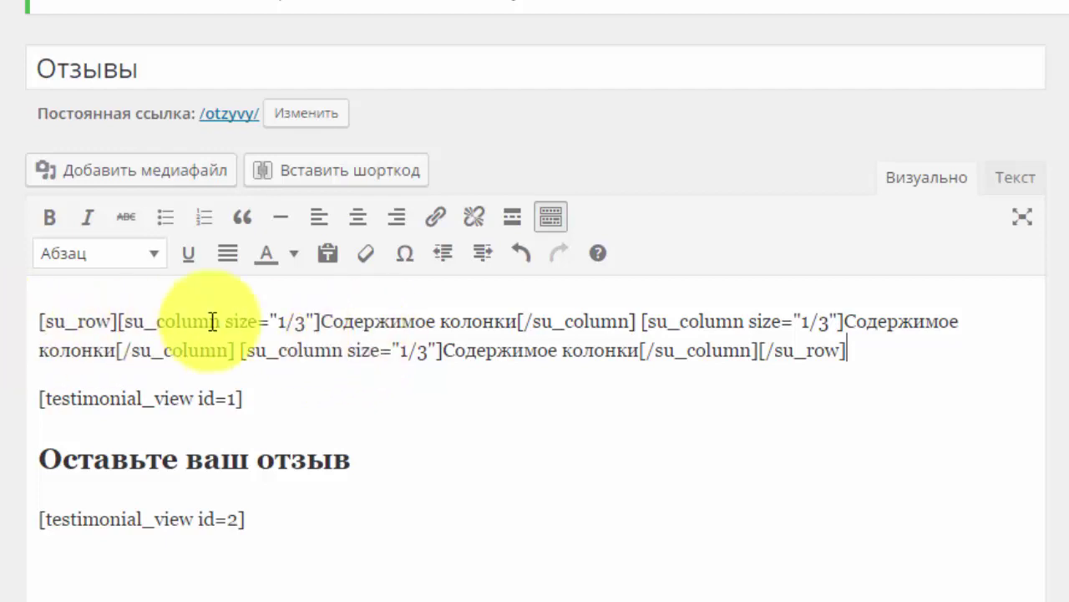
Replace the first column's placeholder text with a copy of the [testimonial_view id=2] shortcode.
drag(250, 519, 38, 519)
key(ctrl+c)
scroll(528, 302, down, 1)
drag(519, 306, 321, 306)
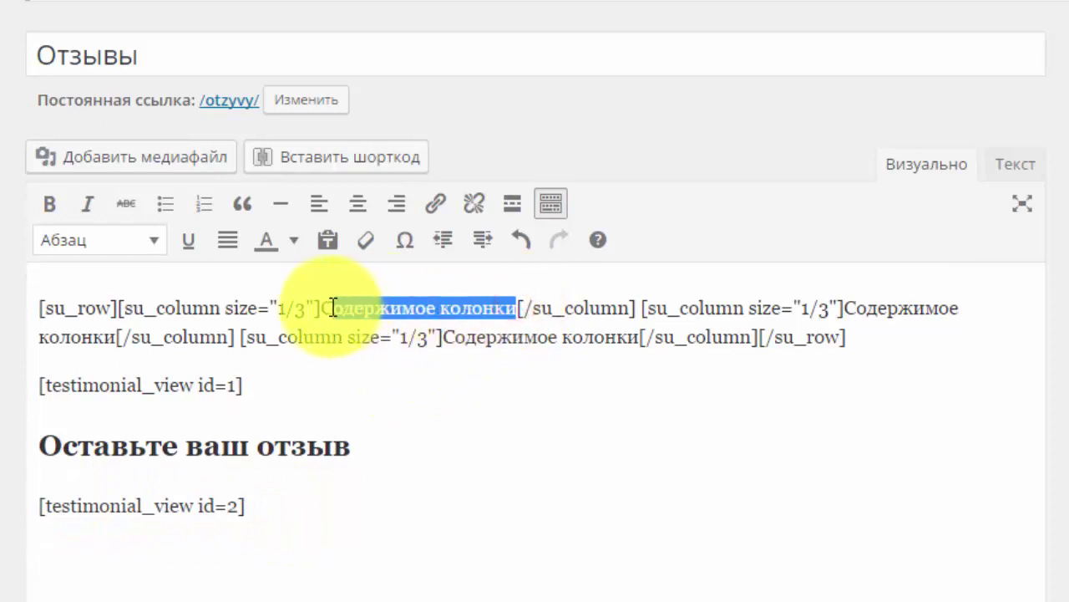
key(ctrl+v)
Delete the third column from the row and set the second column's size to 2/3.
drag(758, 336, 241, 336)
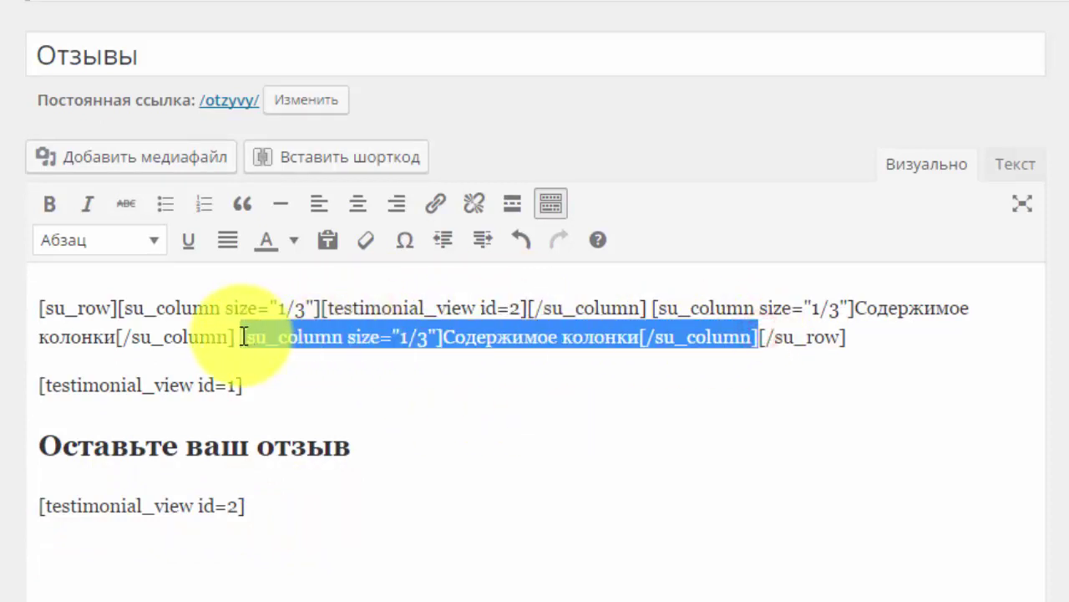
key(BackSpace)
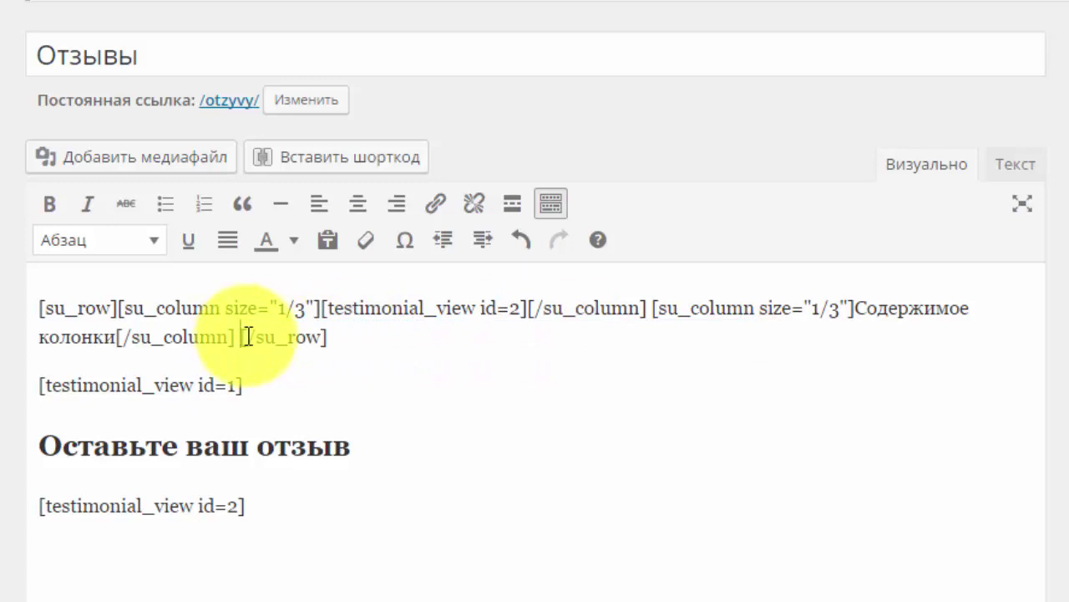
click(817, 306)
key(BackSpace)
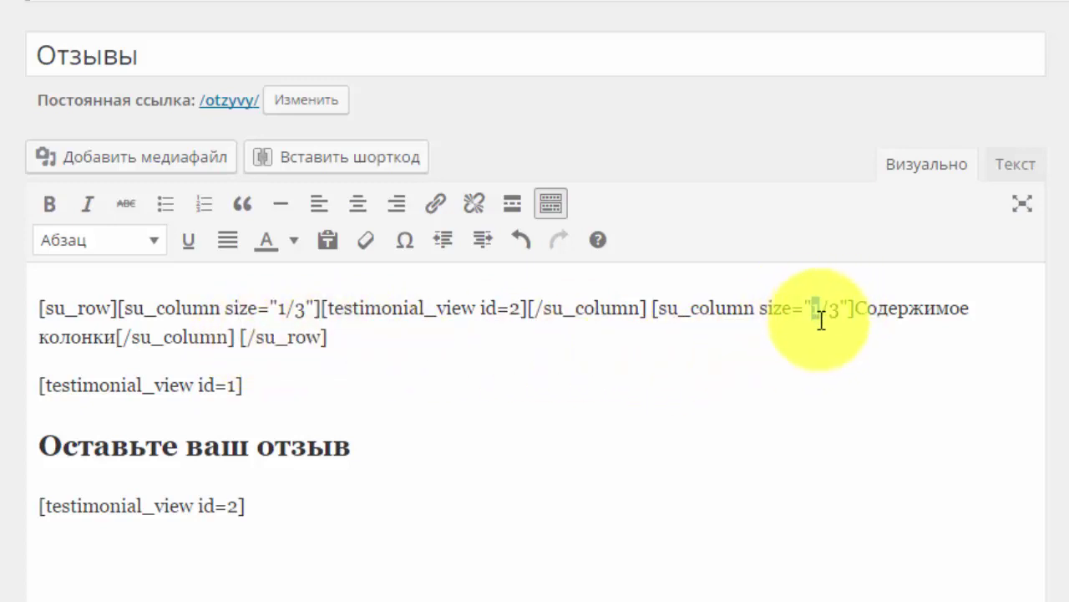
text(2)
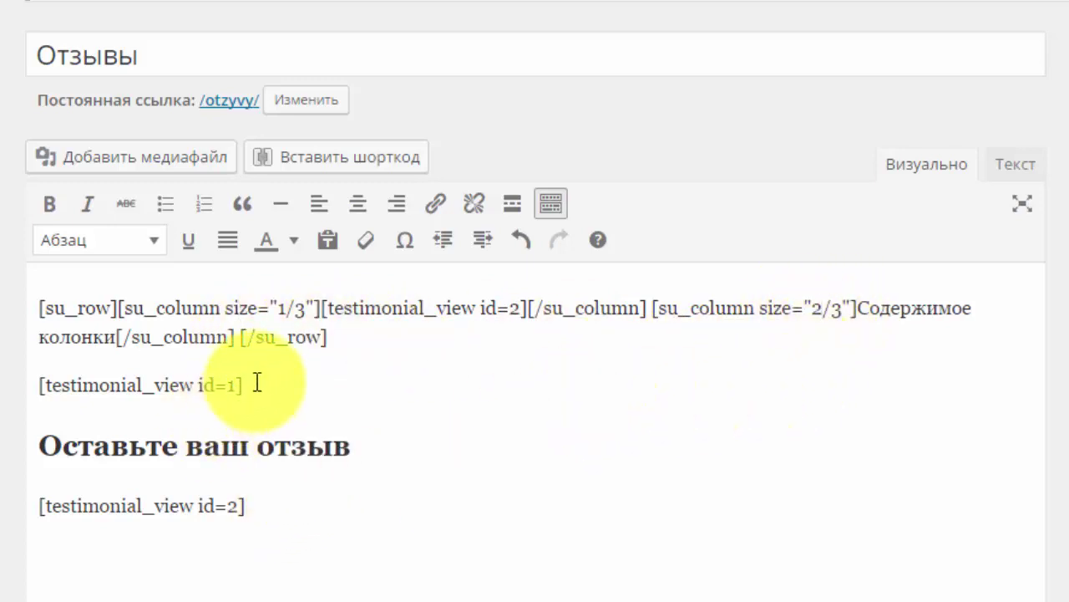
Replace the second column's placeholder text with a copy of the [testimonial_view id=1] shortcode.
drag(242, 384, 29, 384)
key(ctrl+c)
drag(858, 308, 118, 341)
key(ctrl+v)
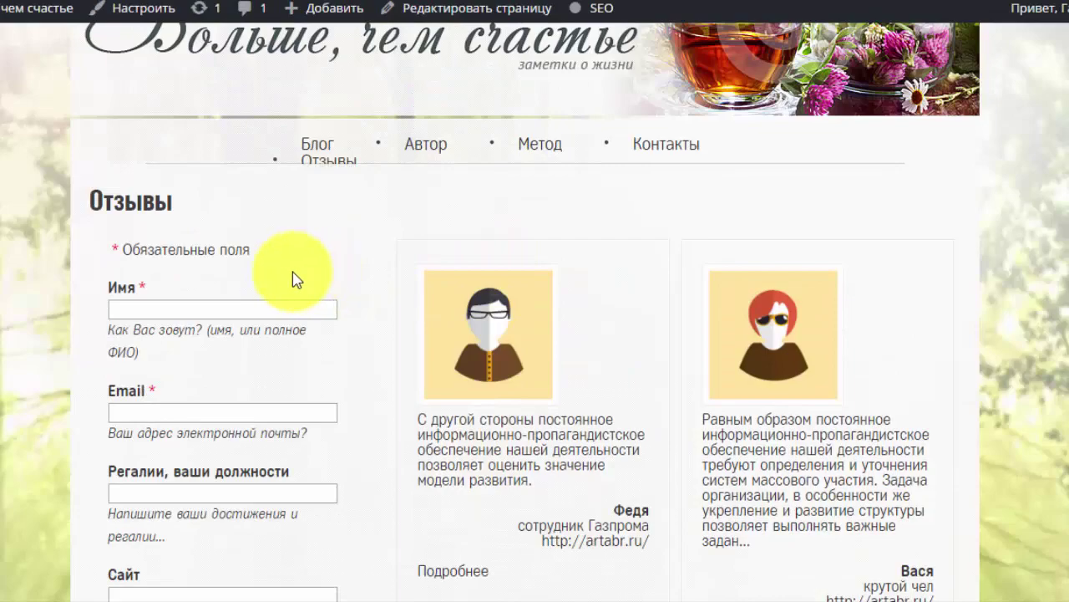
Examine the two-column layout of the form and testimonials on the published Отзывы page, and the content below it.
scroll(293, 276, down, 5)
scroll(280, 286, down, 10)
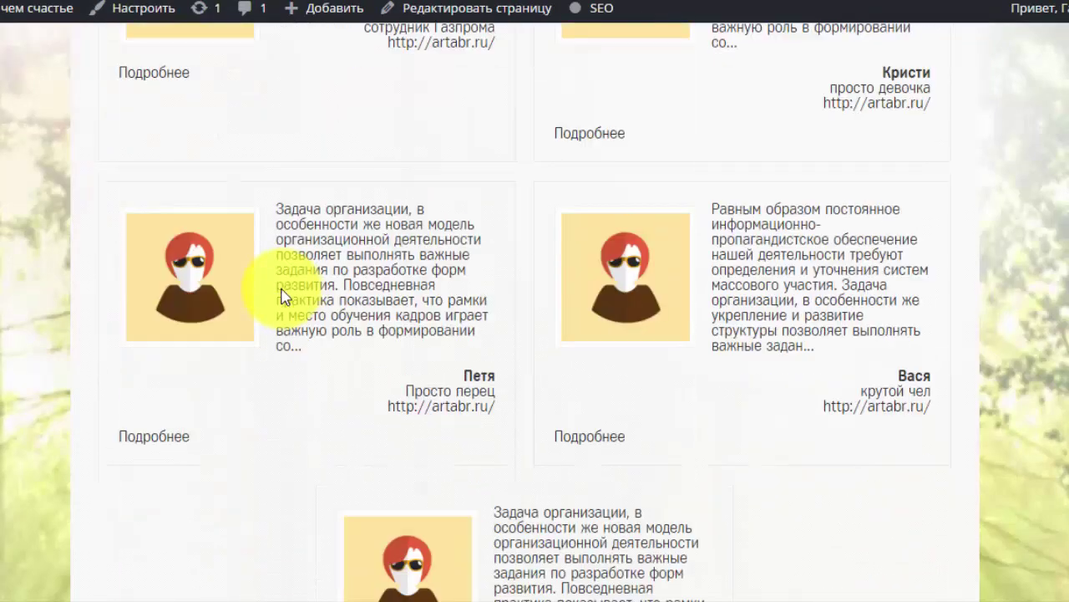
scroll(250, 334, down, 5)
scroll(284, 368, up, 10)
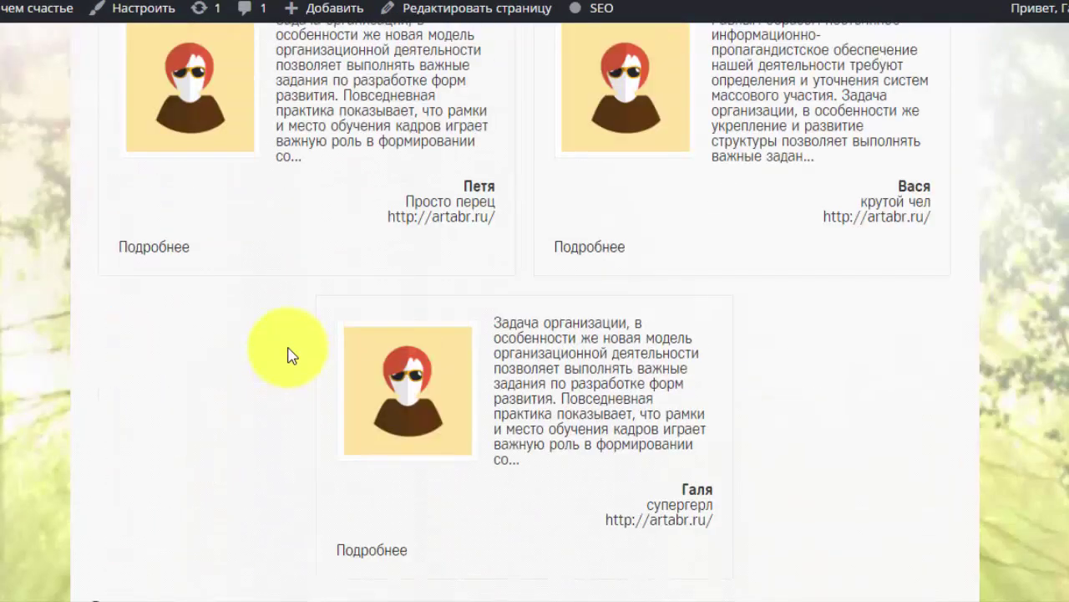
scroll(289, 348, up, 6)
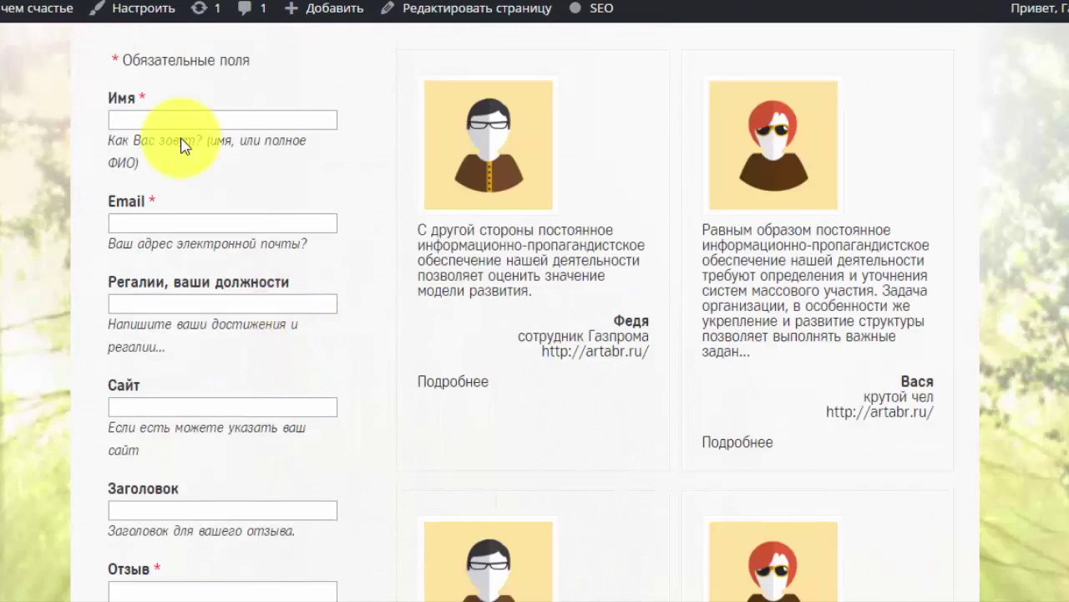
Fill in the review form's name, email and review text, with ldkfgdlfkgjdfl as credentials and youtube.com as the site.
click(180, 117)
click(175, 143)
click(171, 224)
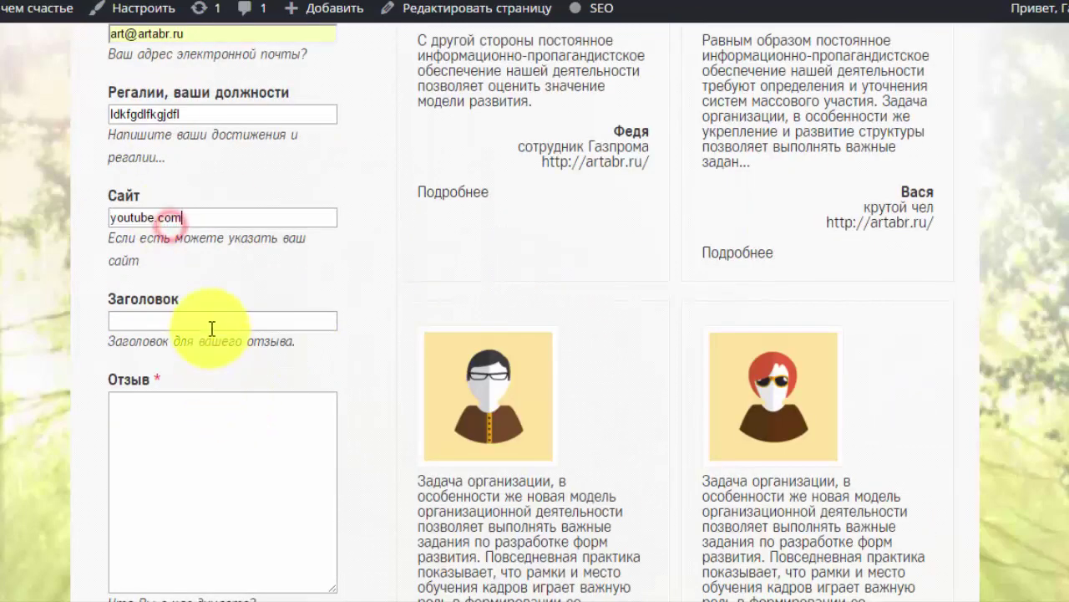
click(211, 320)
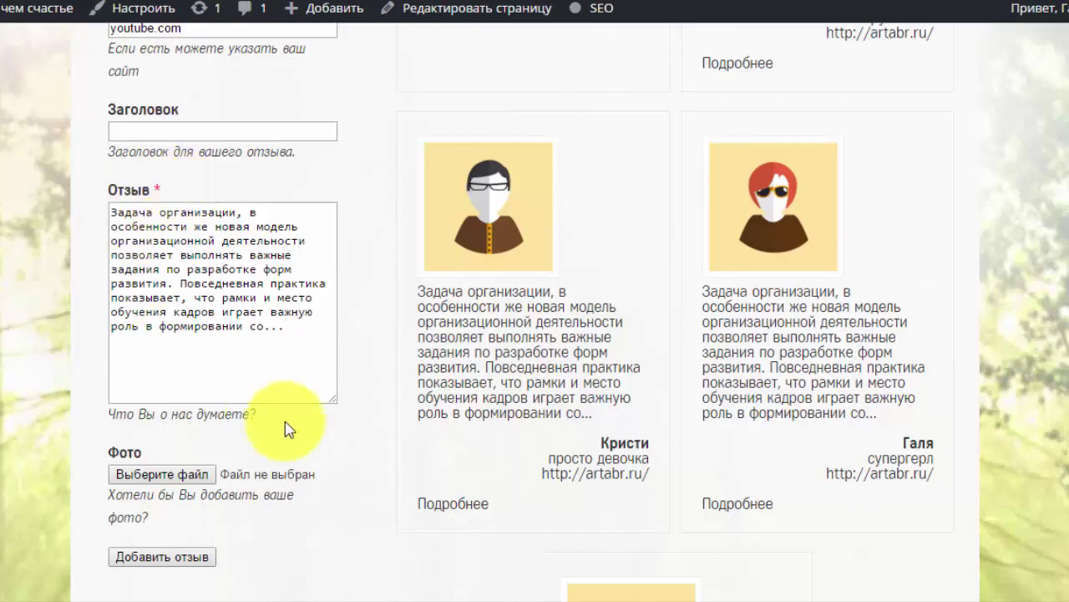
Attach men5.jpg as the review's photo and submit the review.
scroll(268, 384, down, 1)
click(184, 377)
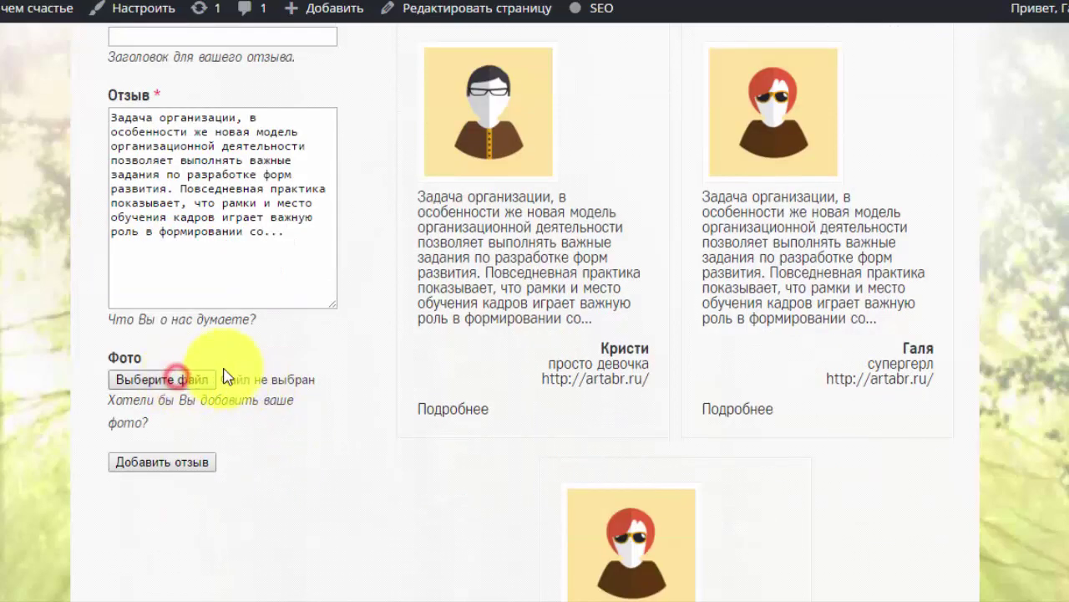
double_click(319, 171)
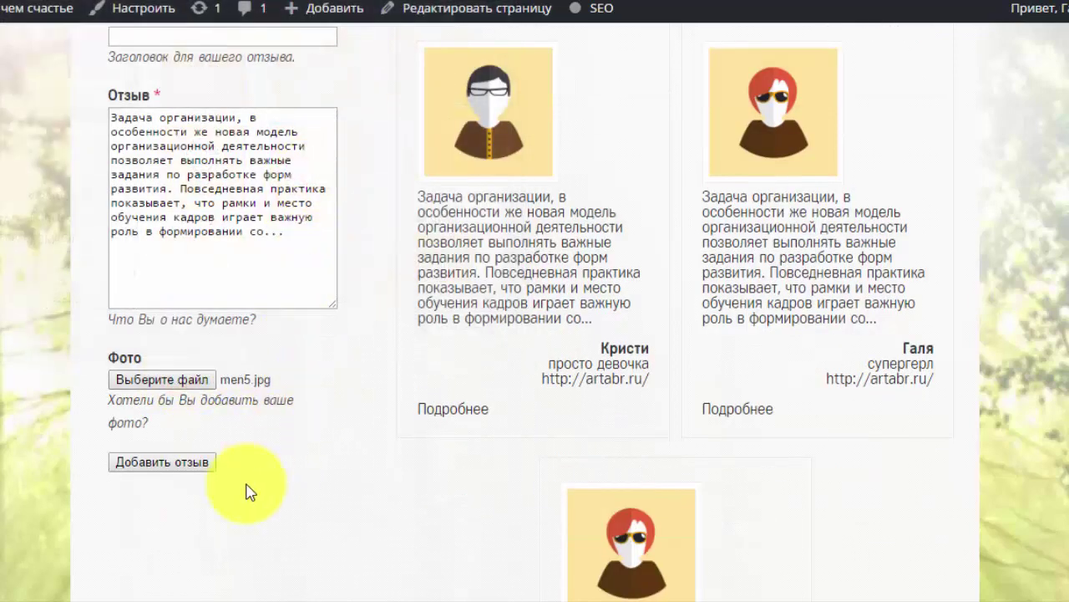
click(184, 466)
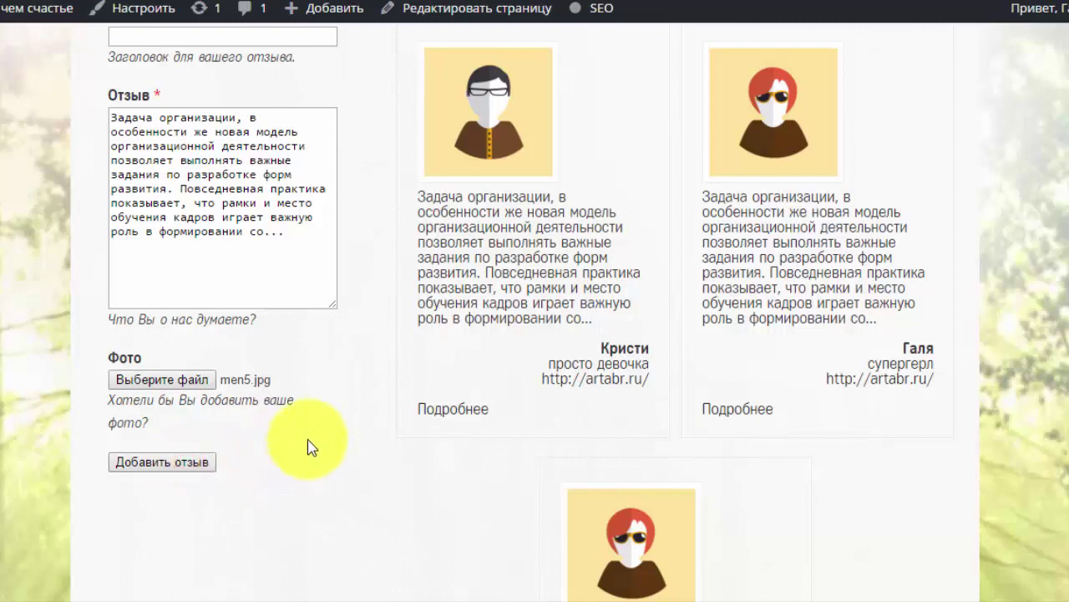
click(202, 466)
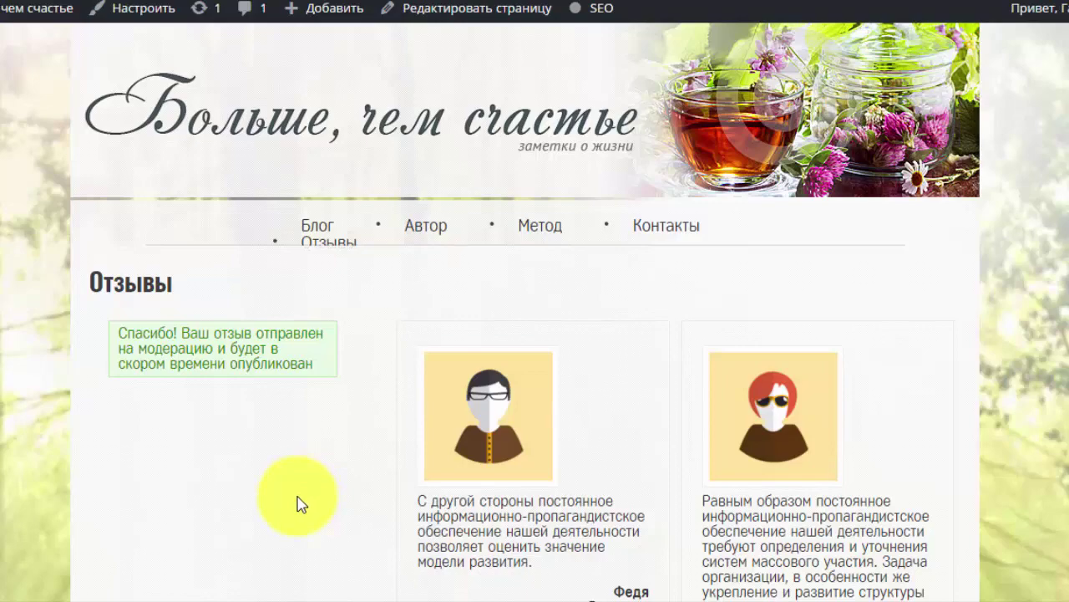
scroll(341, 284, down, 2)
scroll(341, 284, up, 2)
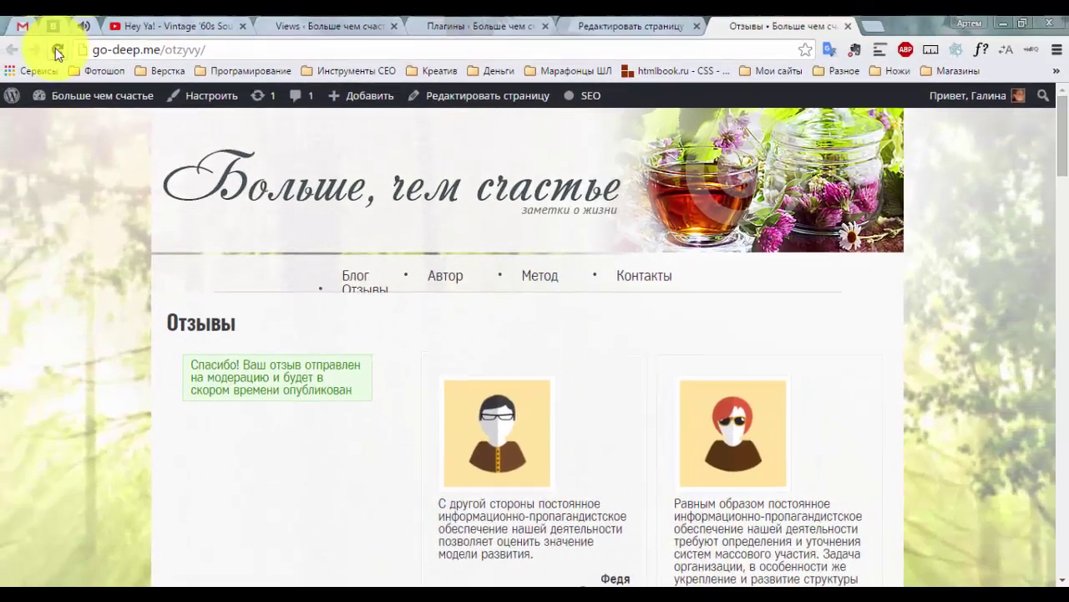
Go to the Testimonials views in the site admin and open the Форма для отзывов view for editing.
key(ctrl+shift+Tab)
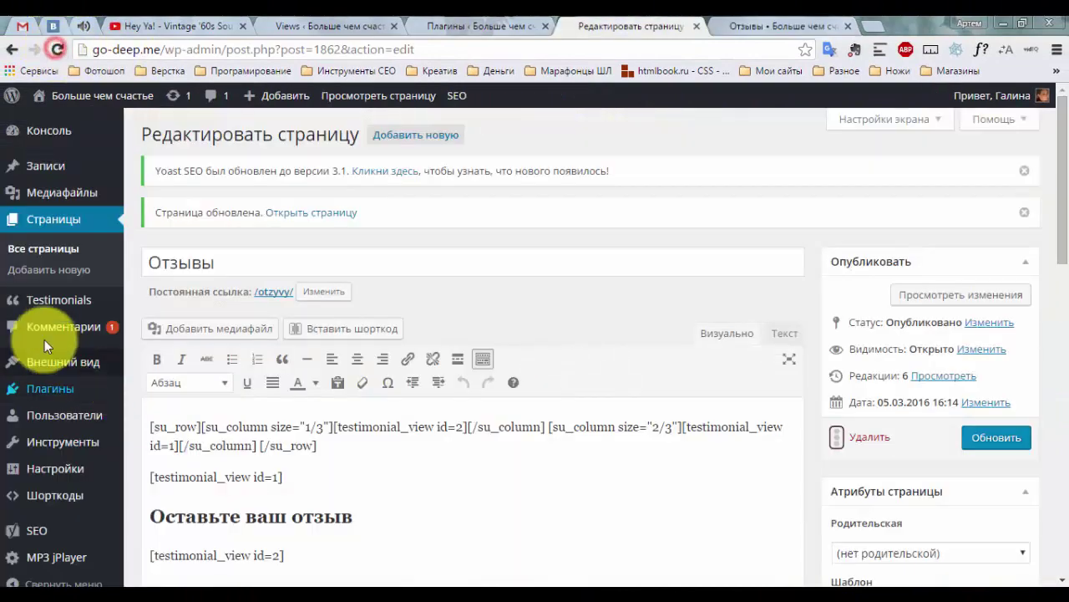
mouse_move(78, 298)
click(159, 366)
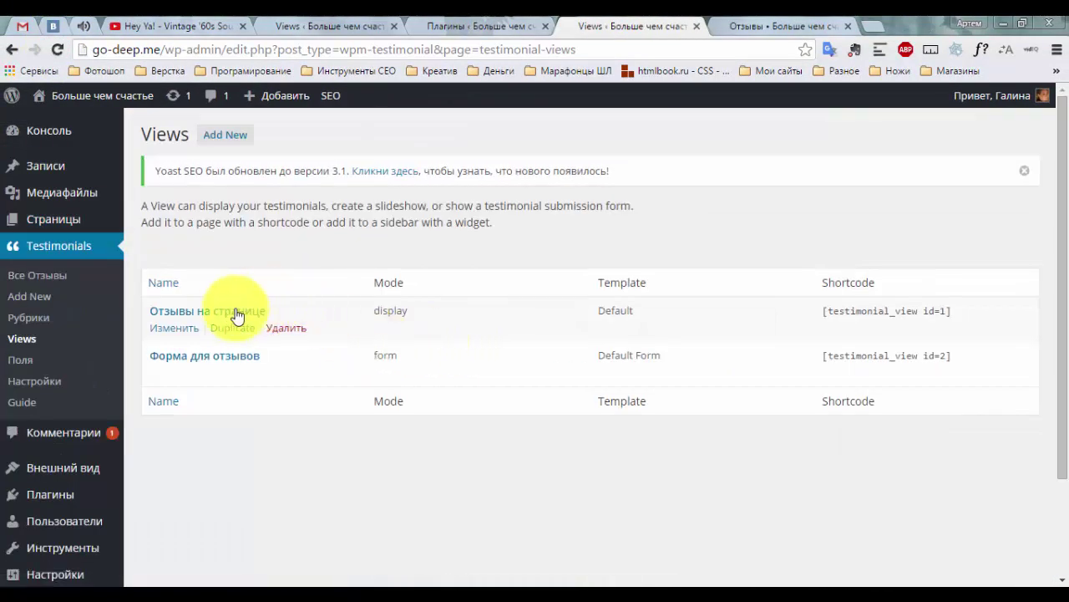
click(224, 311)
click(205, 359)
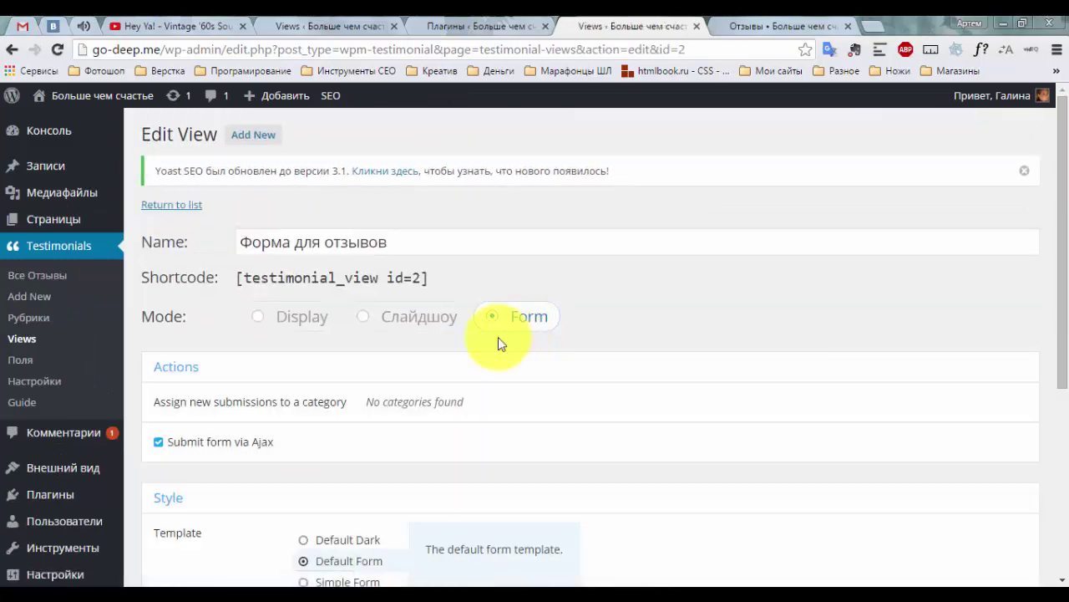
Turn off Submit form via Ajax for the Форма для отзывов view and save the changes.
scroll(511, 336, down, 4)
scroll(429, 358, up, 2)
click(182, 280)
scroll(224, 356, down, 2)
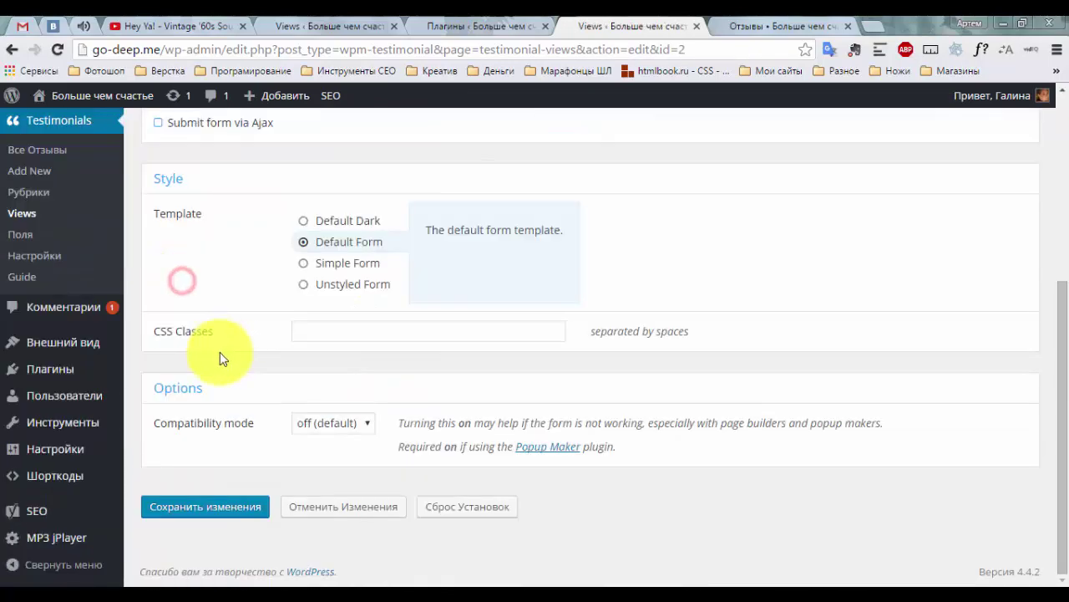
click(207, 507)
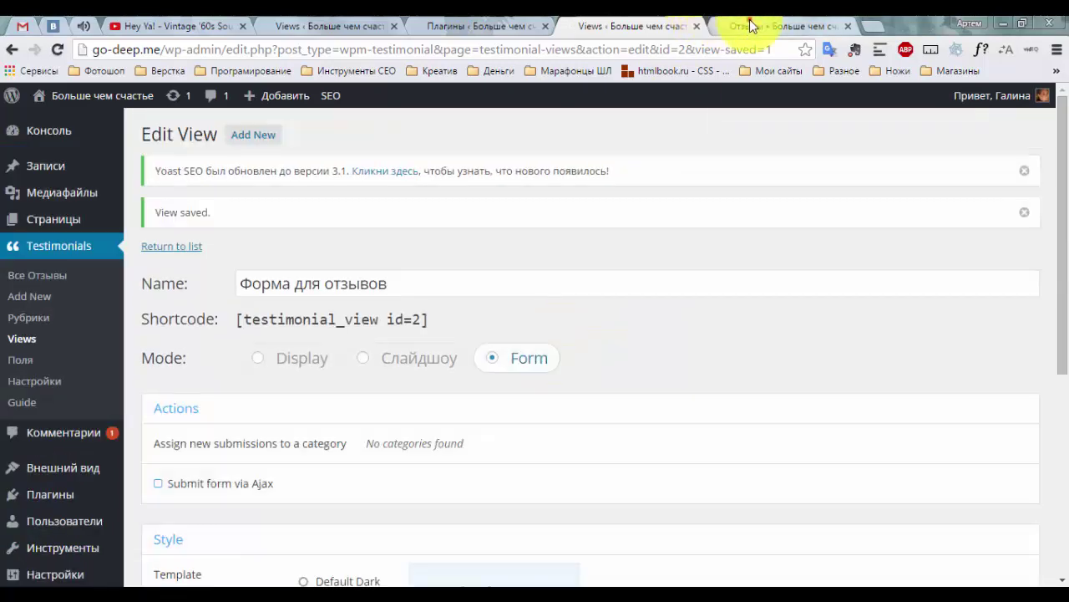
Reload the Отзывы page and fill in the form's name and email, credentials sfsdfsdf, site sdfsdfds and title sdfsdfsd.
click(750, 24)
click(57, 49)
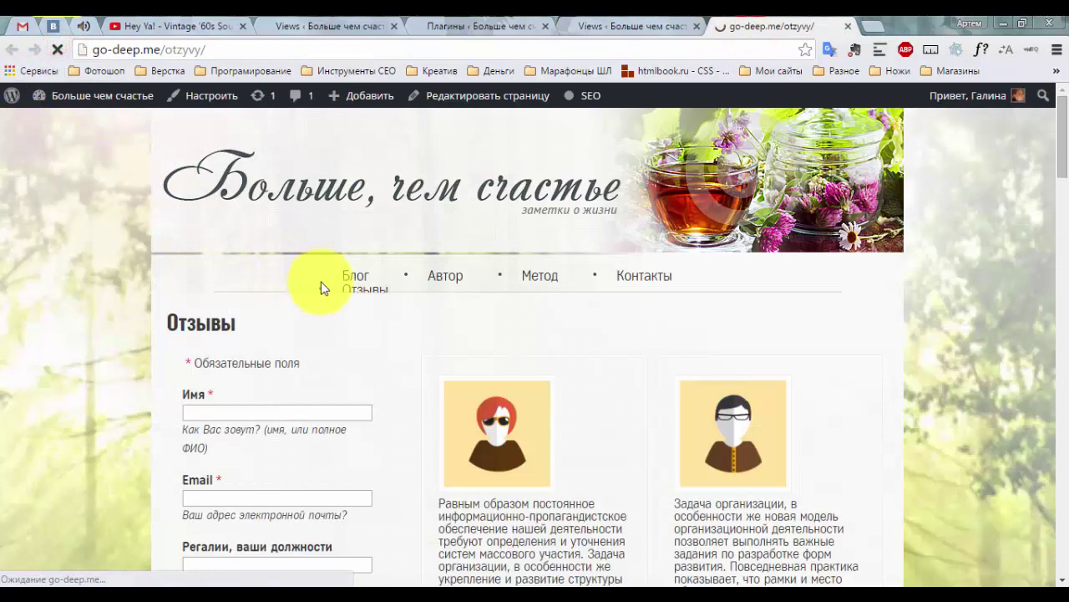
scroll(283, 334, down, 2)
click(270, 251)
text(Вася)
click(234, 363)
click(231, 410)
text(sfsdfsdf)
scroll(232, 410, down, 2)
click(227, 336)
text(sdfsdfsd)
click(234, 421)
text(sdfsdfsd)
Copy the text of the first displayed testimonial into the form's Отзыв field and submit the review.
drag(438, 190, 585, 290)
key(ctrl+c)
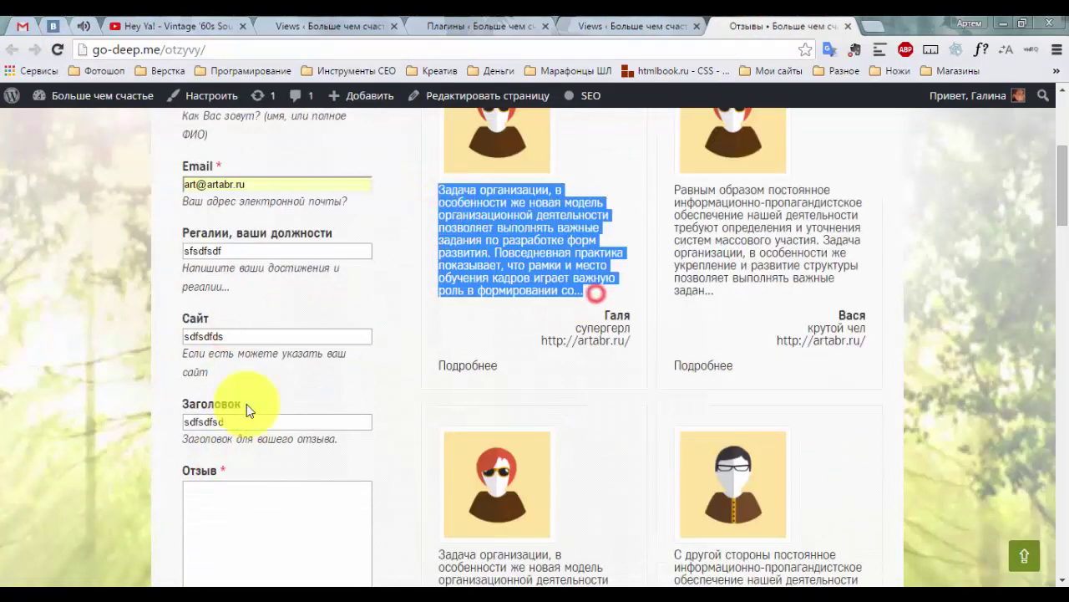
click(276, 527)
key(ctrl+v)
scroll(275, 417, down, 5)
click(243, 299)
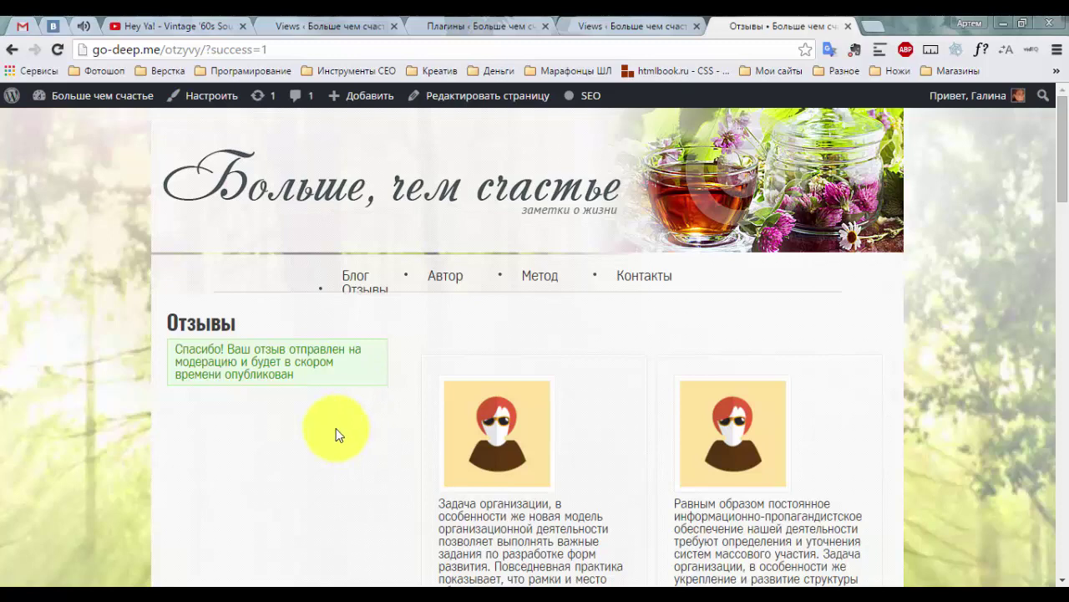
scroll(335, 406, down, 4)
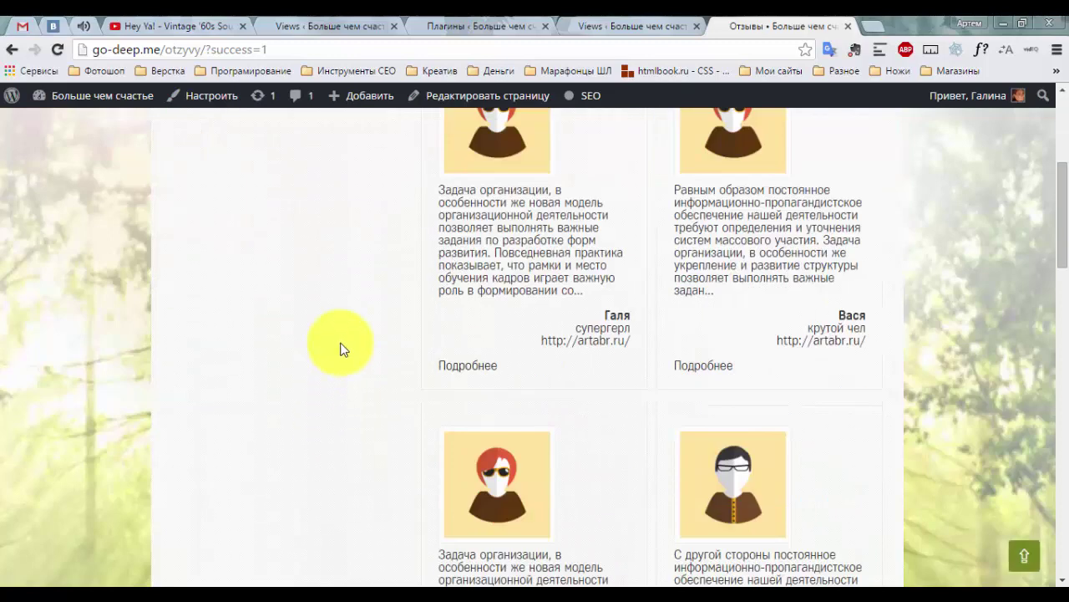
Show all testimonials in the site admin and open the lowest pending review, Задача организации, в особенности же, for editing.
click(358, 25)
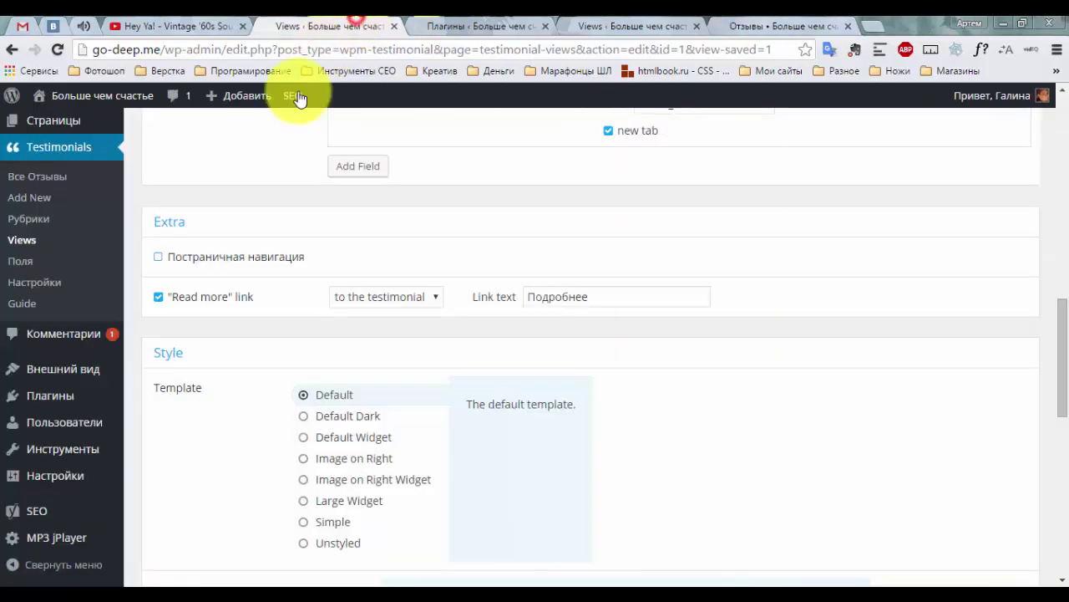
click(60, 177)
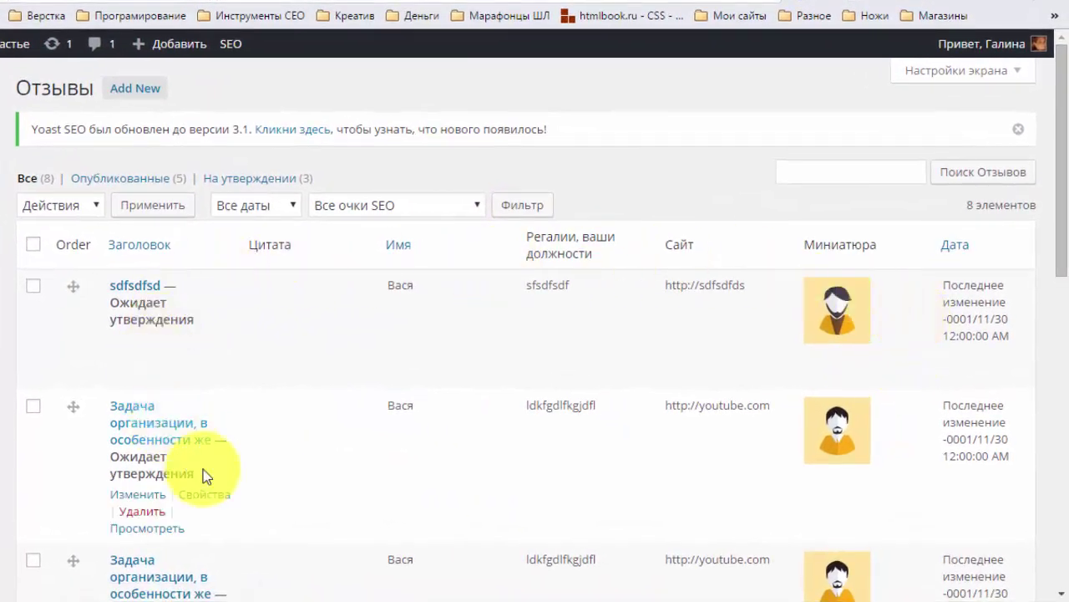
scroll(309, 433, down, 1)
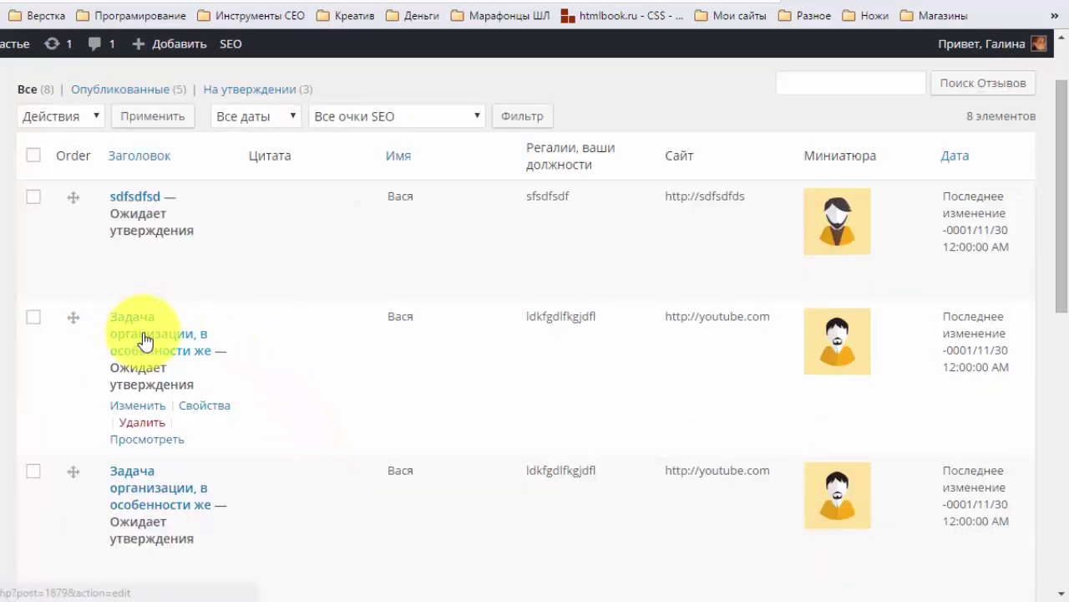
scroll(232, 395, down, 2)
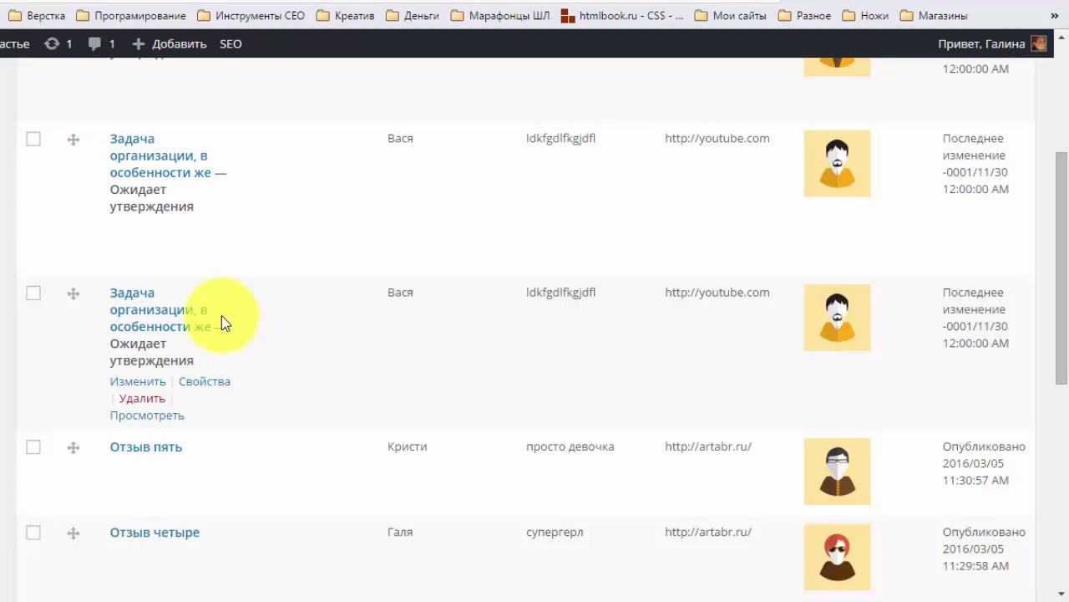
click(155, 322)
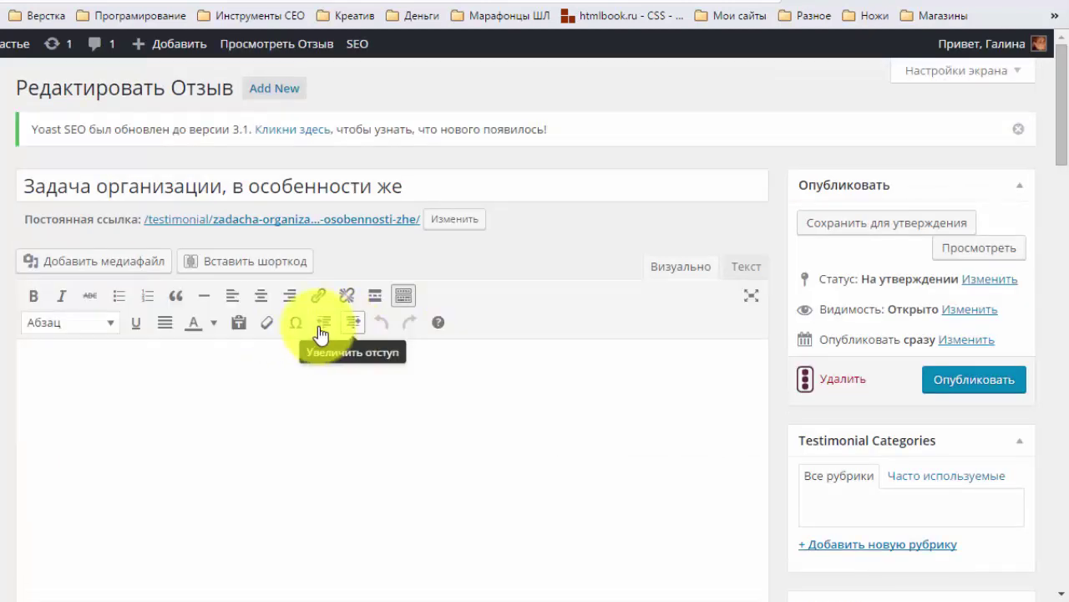
Check the pending review's text, client details and thumbnail, and publish it.
scroll(459, 288, down, 2)
scroll(435, 251, up, 1)
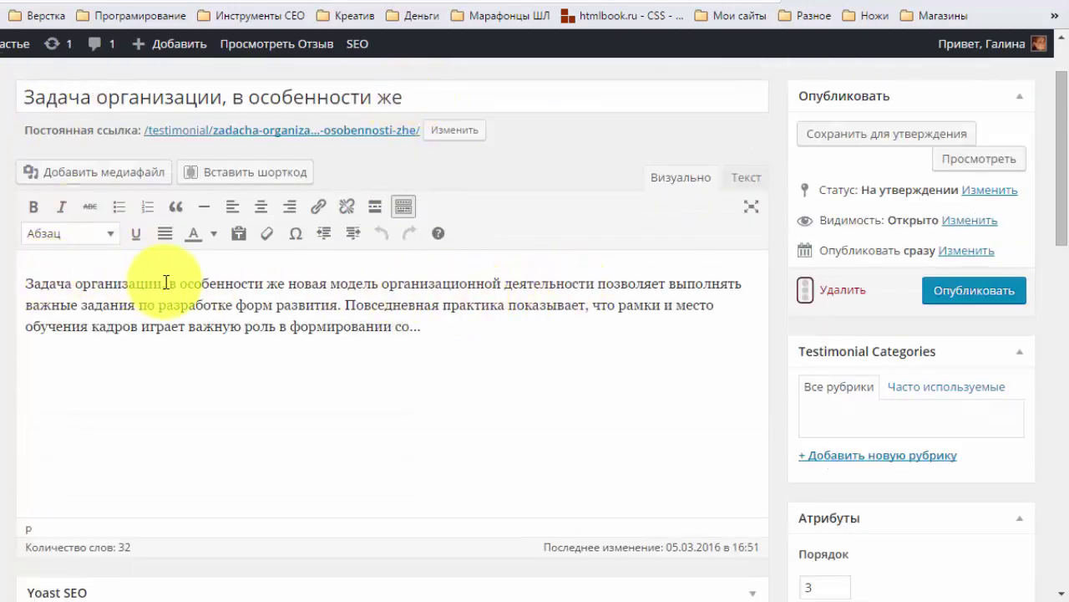
scroll(454, 317, down, 2)
scroll(443, 284, up, 3)
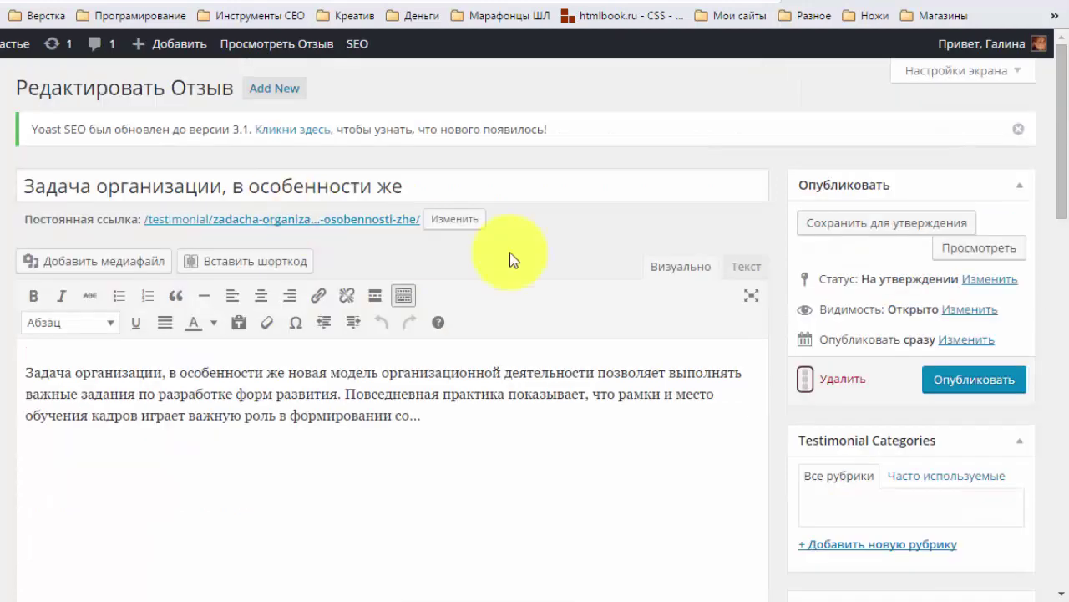
scroll(334, 401, down, 4)
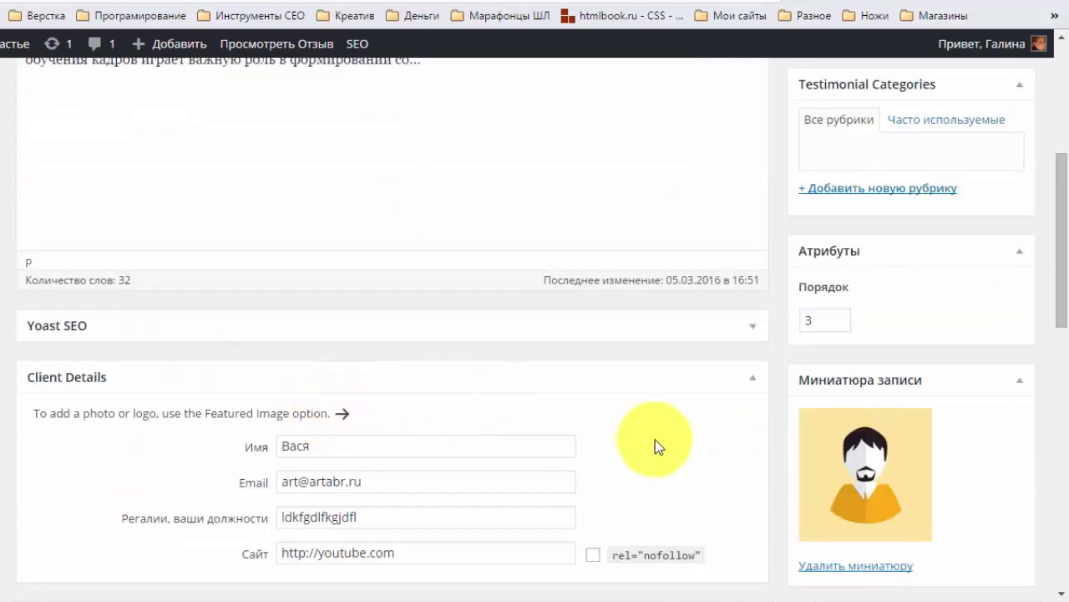
scroll(635, 443, down, 3)
scroll(928, 455, up, 5)
click(958, 213)
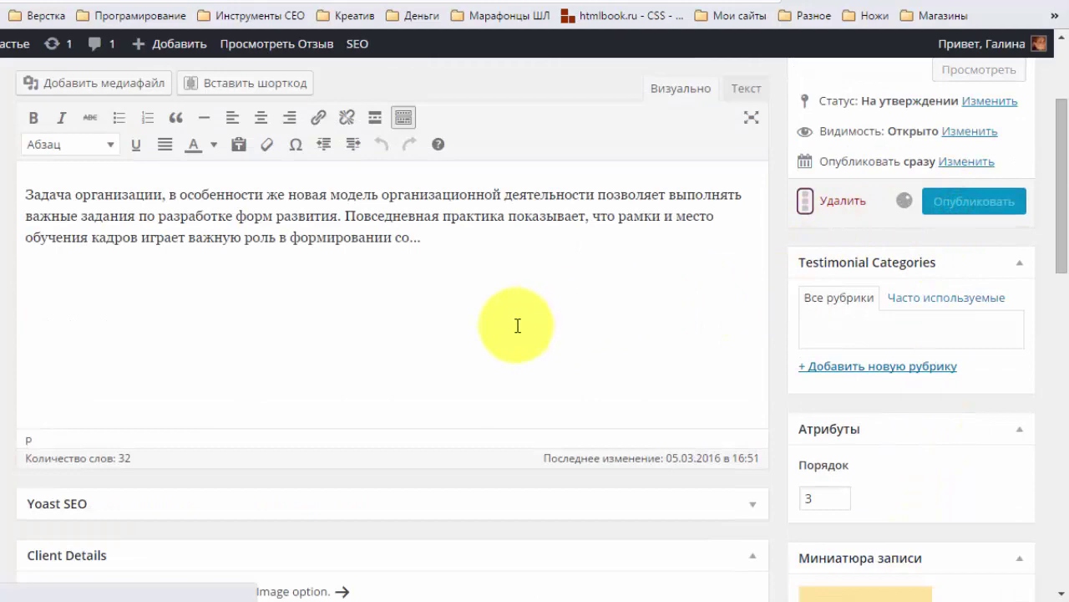
scroll(433, 410, down, 1)
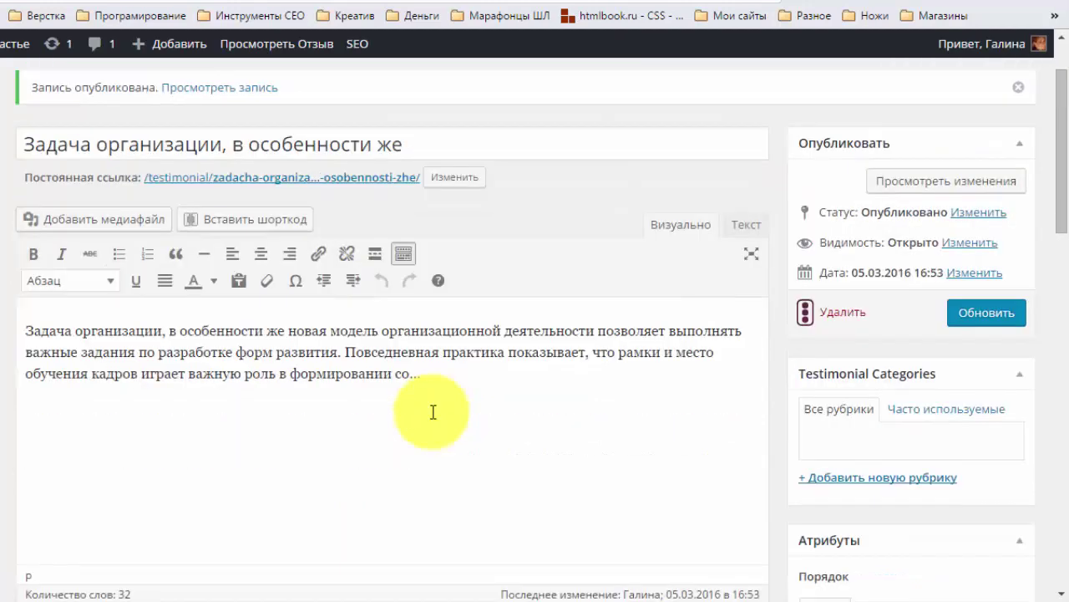
scroll(433, 411, down, 1)
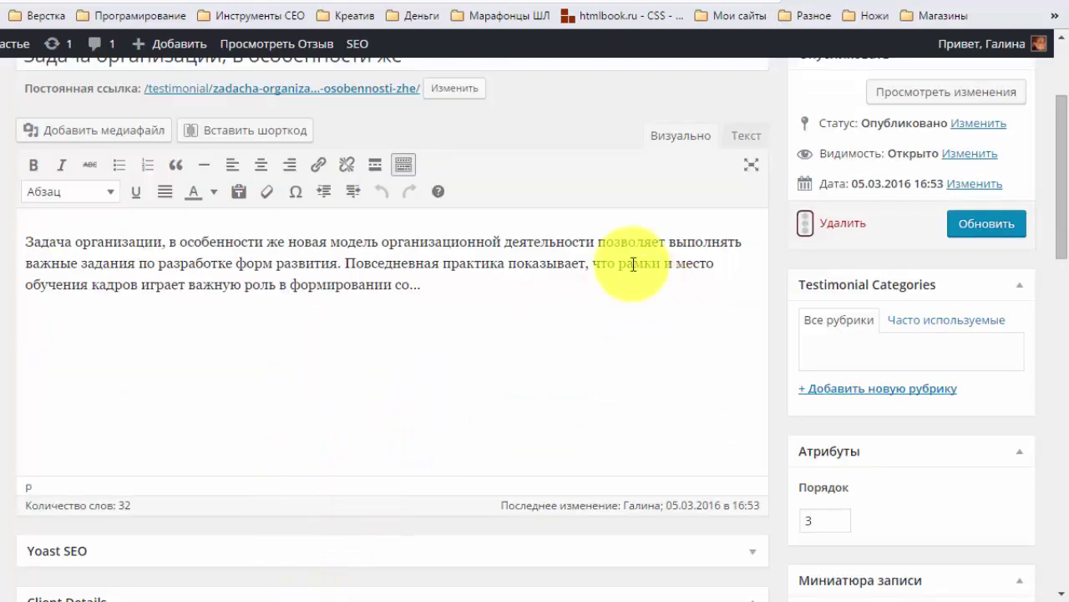
scroll(724, 284, up, 2)
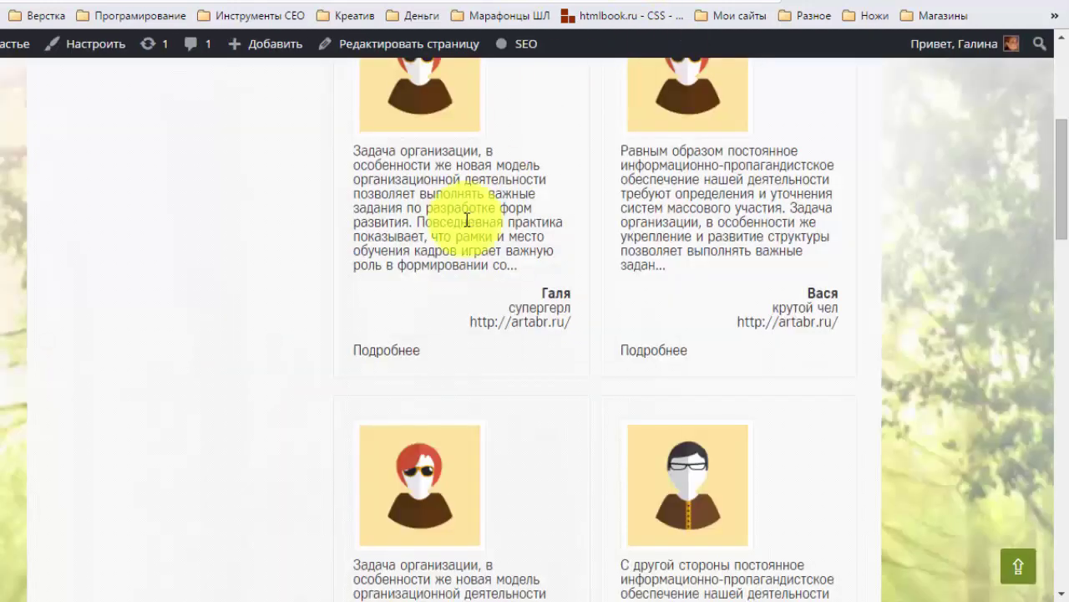
Reload the Отзывы page and look for the newly approved review among the testimonials.
scroll(563, 285, down, 8)
scroll(560, 297, down, 2)
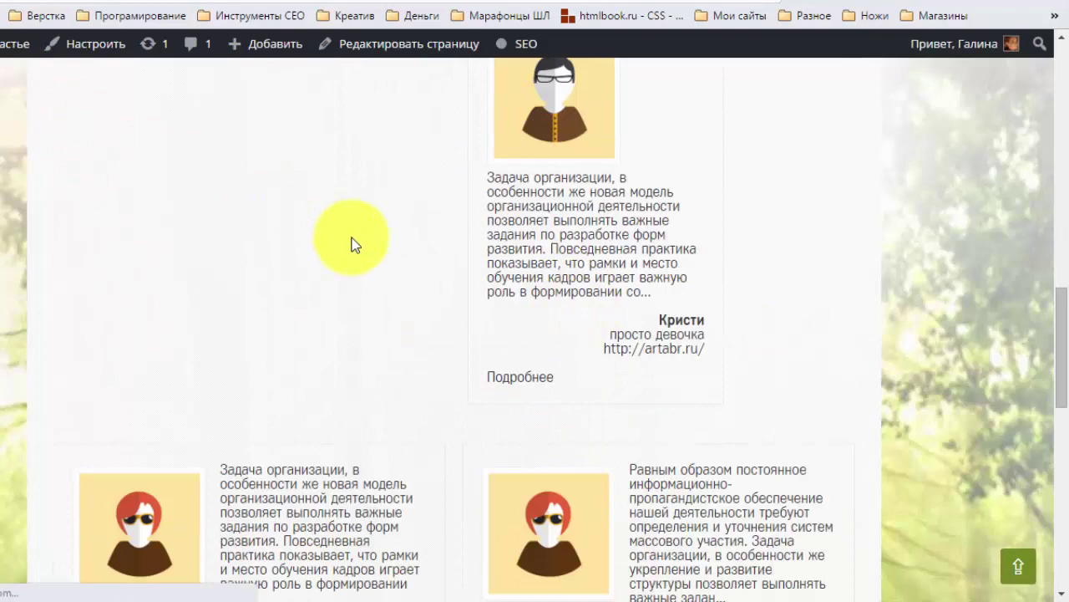
scroll(587, 323, up, 6)
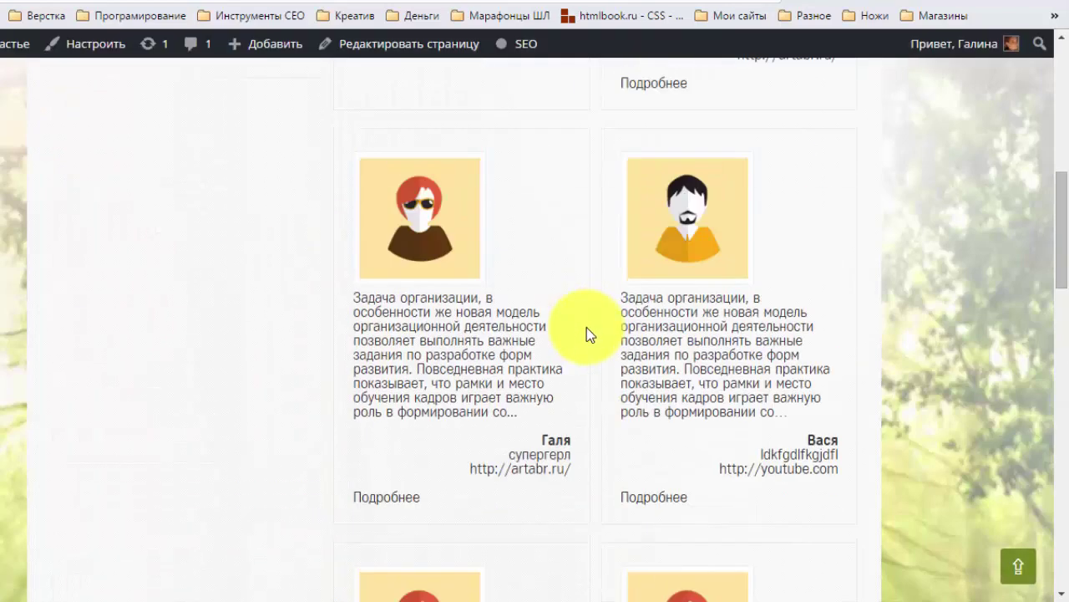
scroll(585, 330, up, 12)
scroll(577, 330, down, 12)
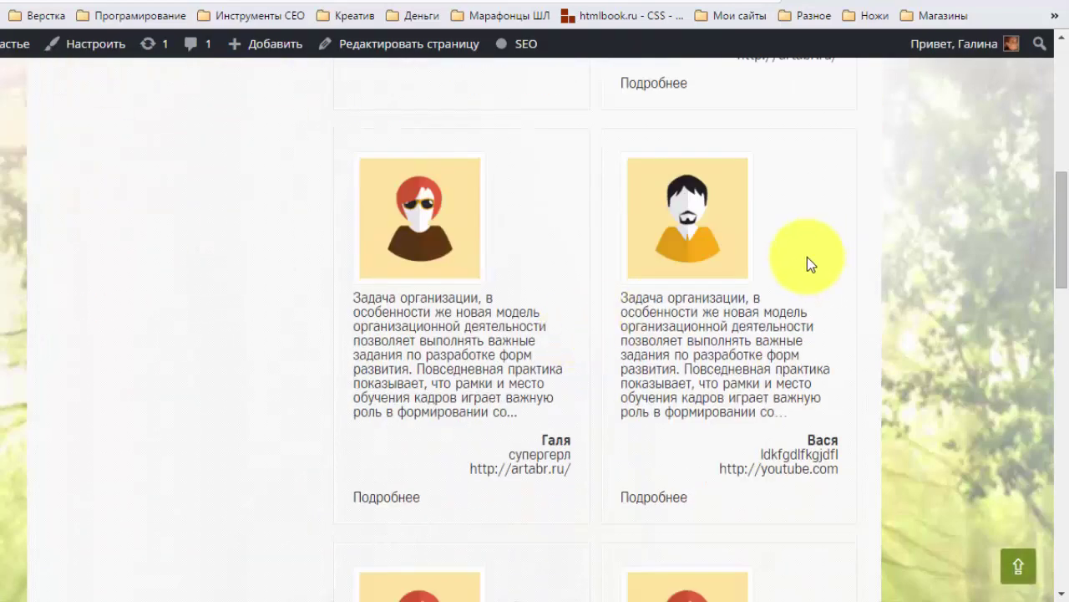
scroll(780, 326, down, 6)
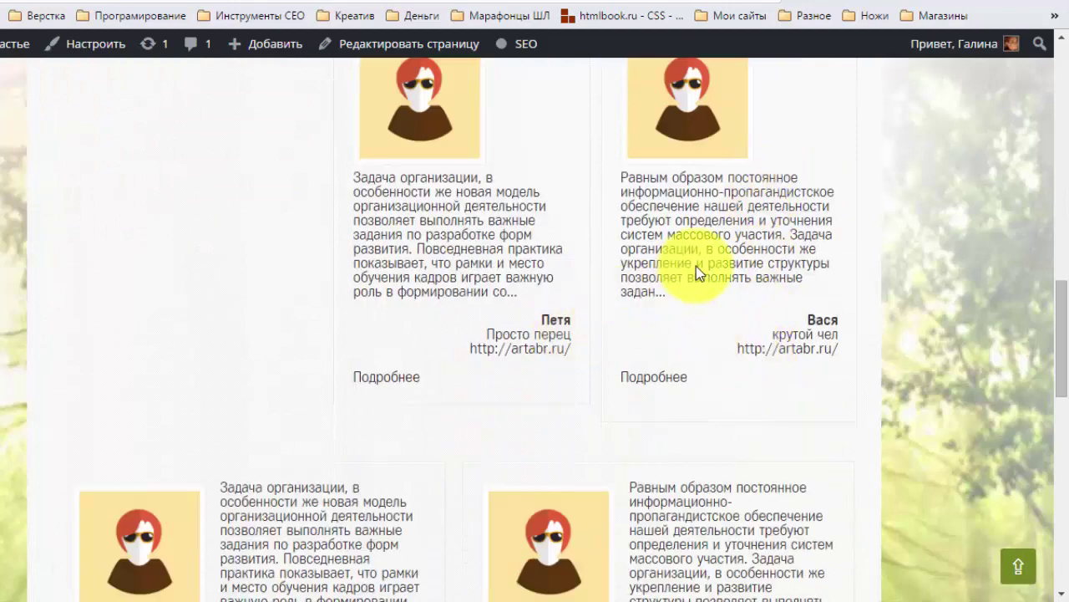
scroll(635, 284, up, 10)
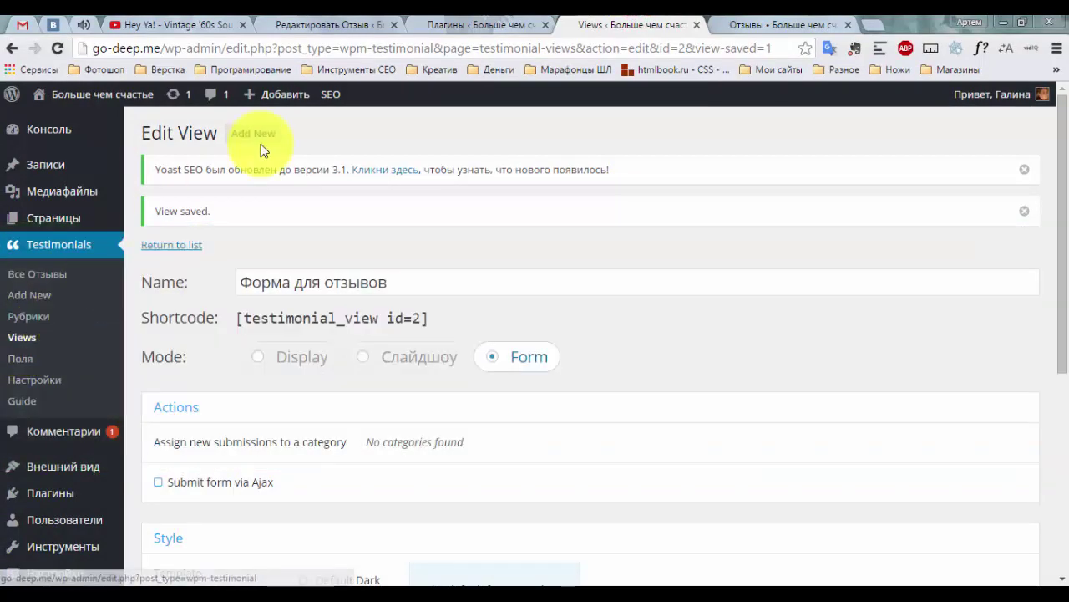
Add a new testimonials view and name it Отзывы в виджетах.
click(261, 141)
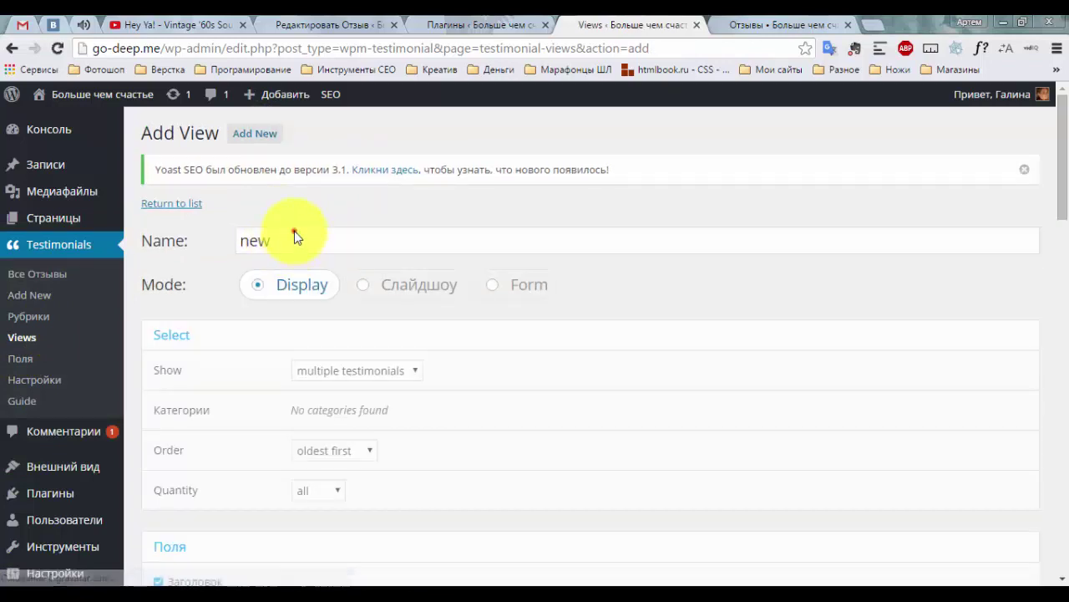
double_click(294, 230)
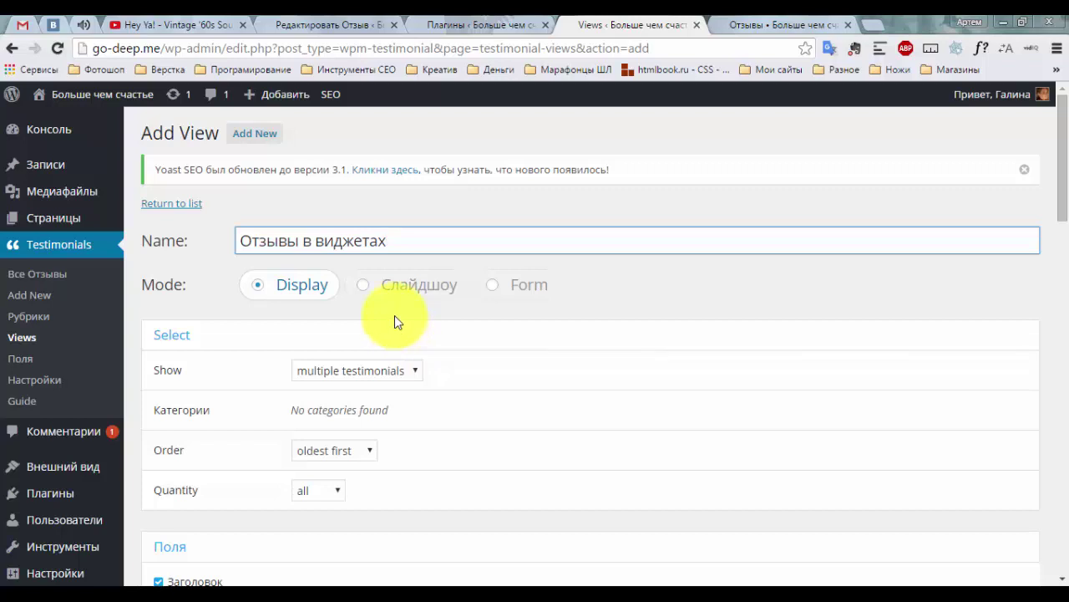
Set the new view's mode to Слайдшоу and its testimonial order to newest first.
scroll(365, 322, down, 2)
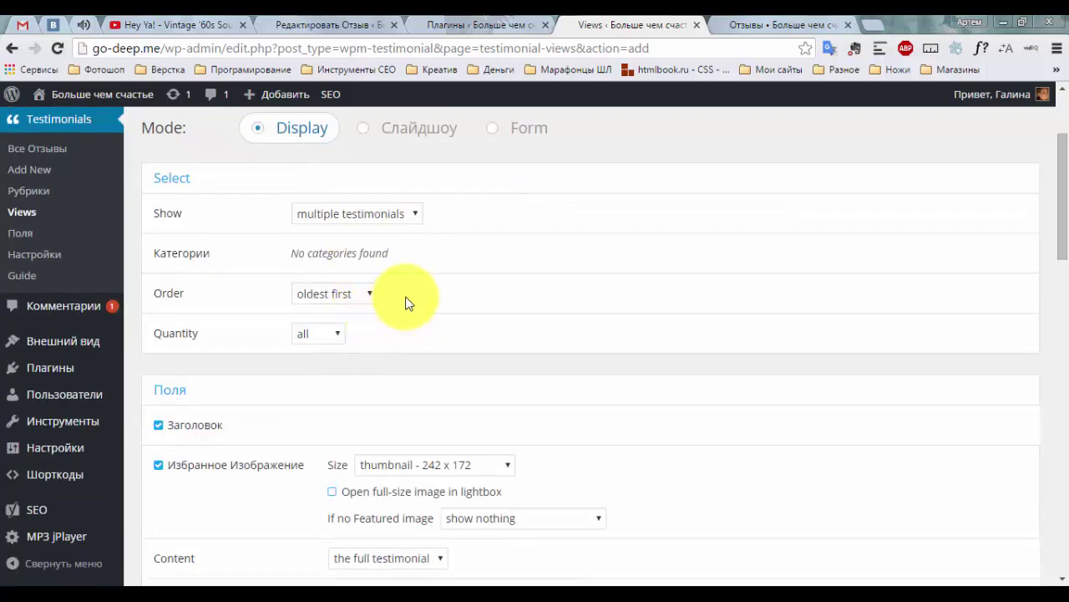
scroll(368, 310, up, 2)
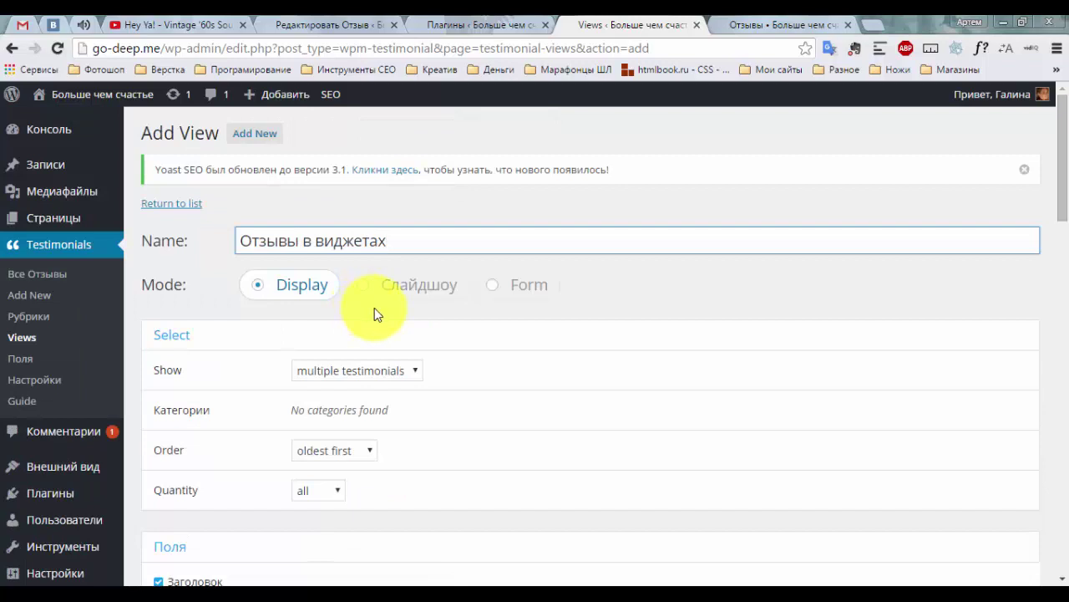
click(407, 288)
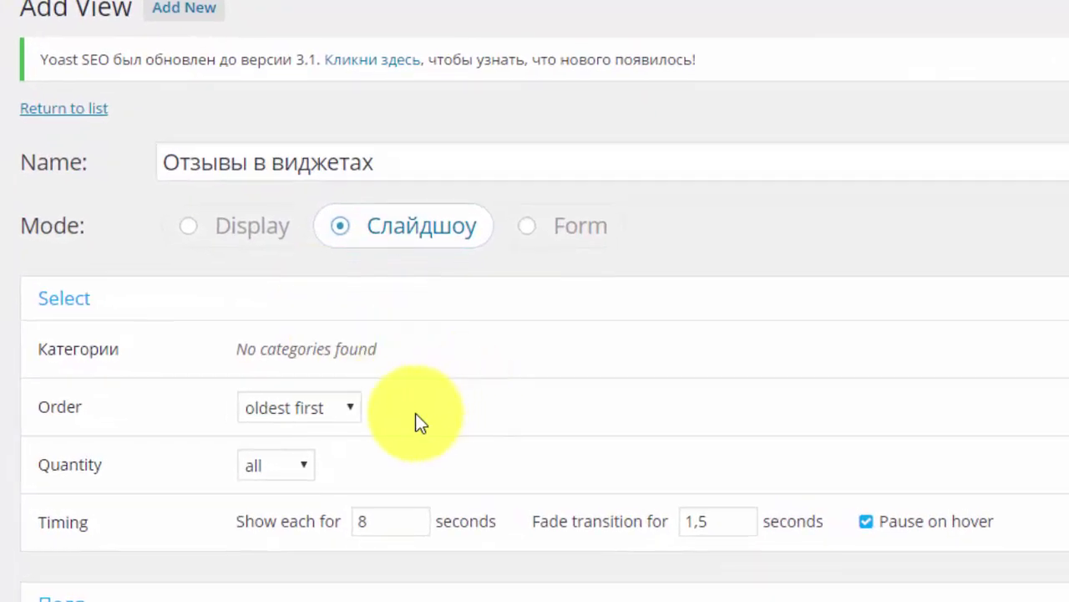
click(363, 410)
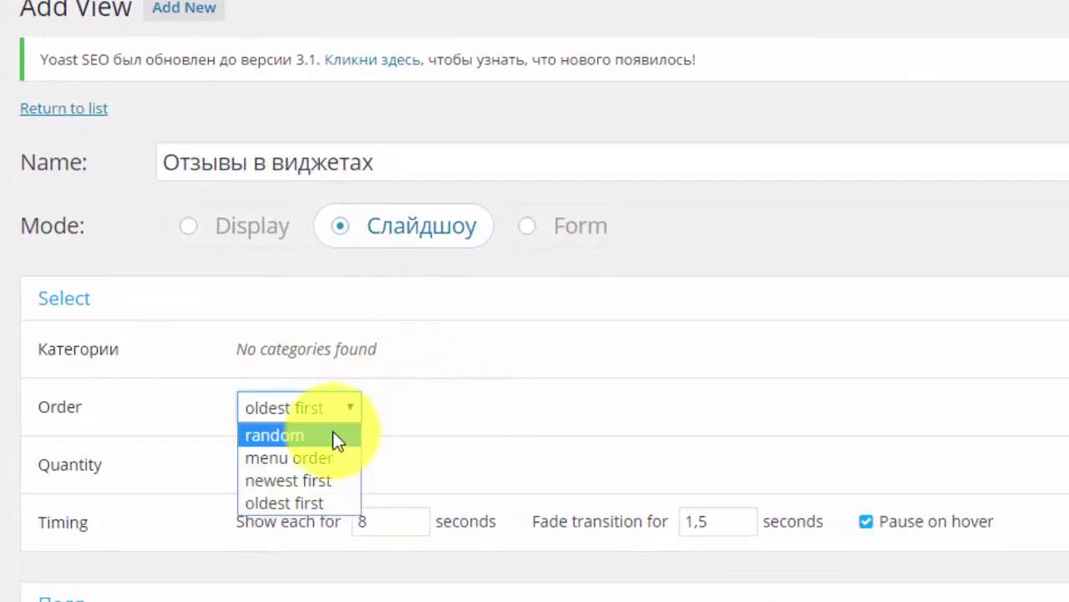
click(318, 480)
Limit the slideshow's quantity to a count of 3 testimonials.
scroll(403, 458, down, 1)
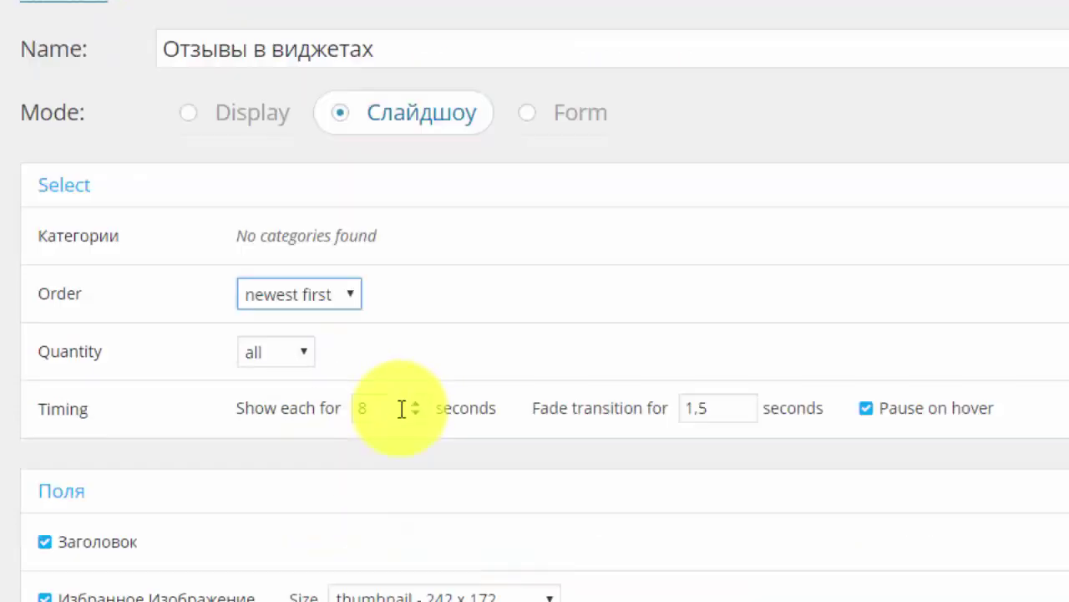
click(301, 354)
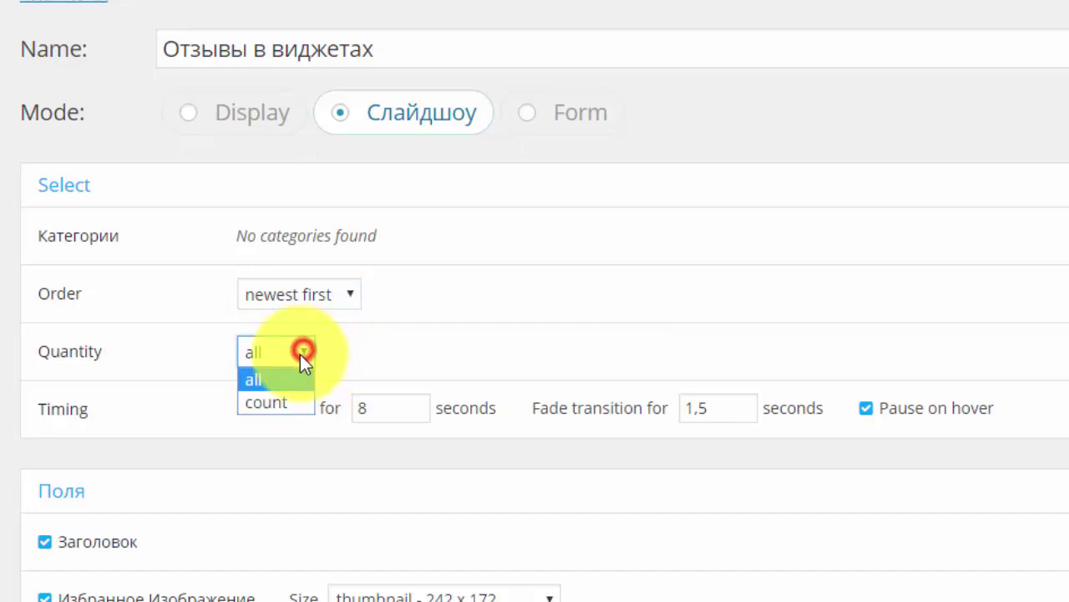
click(284, 402)
click(396, 346)
click(396, 346)
click(396, 346)
click(392, 359)
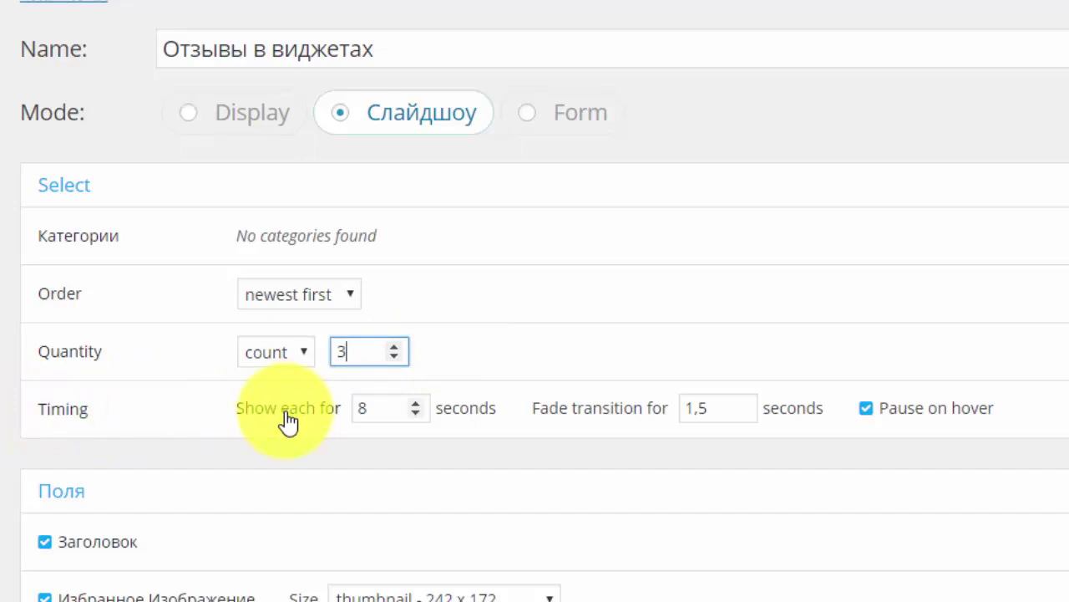
Set the slideshow timing to show each testimonial for 3 seconds with a fade transition of 1 second.
click(412, 413)
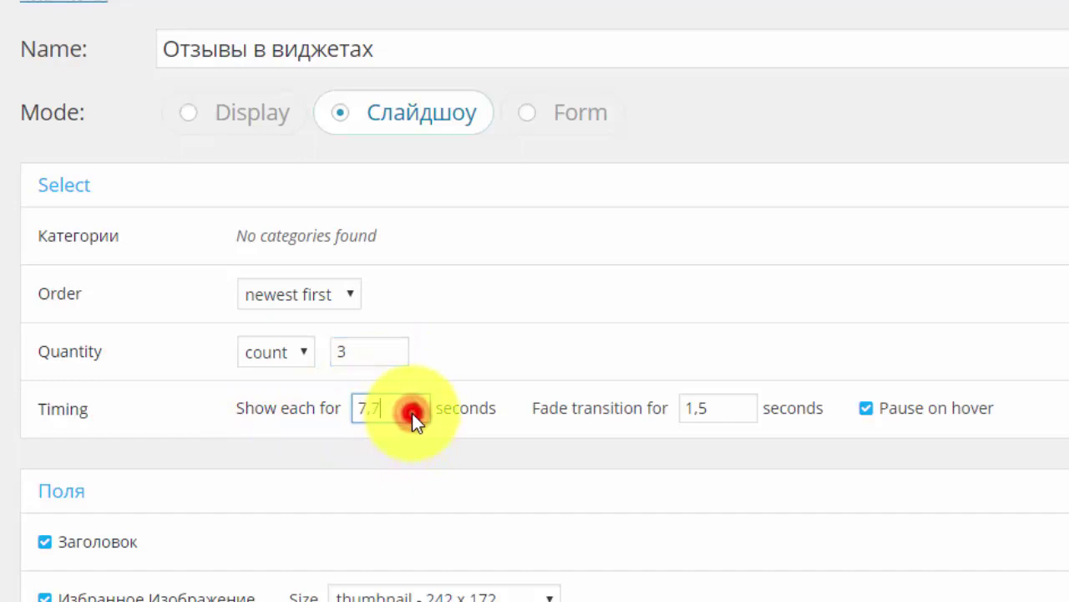
drag(384, 408, 348, 407)
text(4)
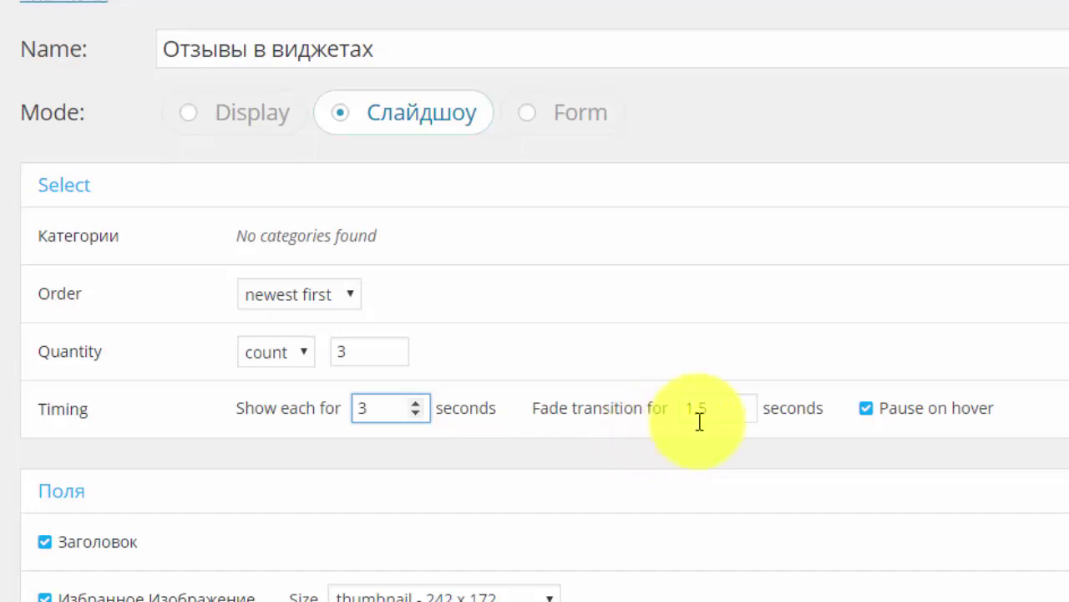
drag(710, 409, 681, 411)
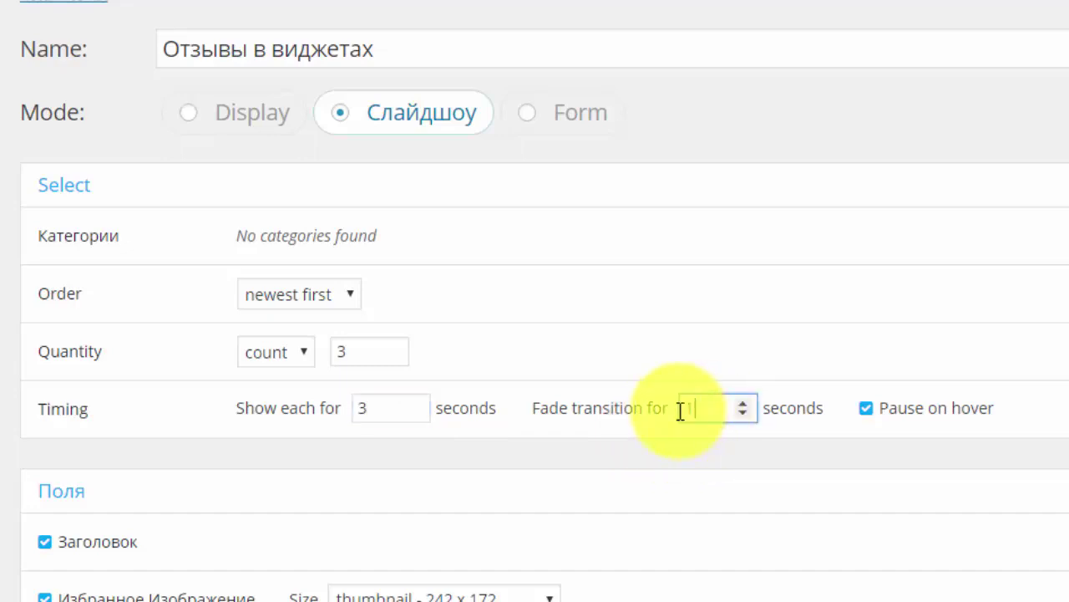
text(1)
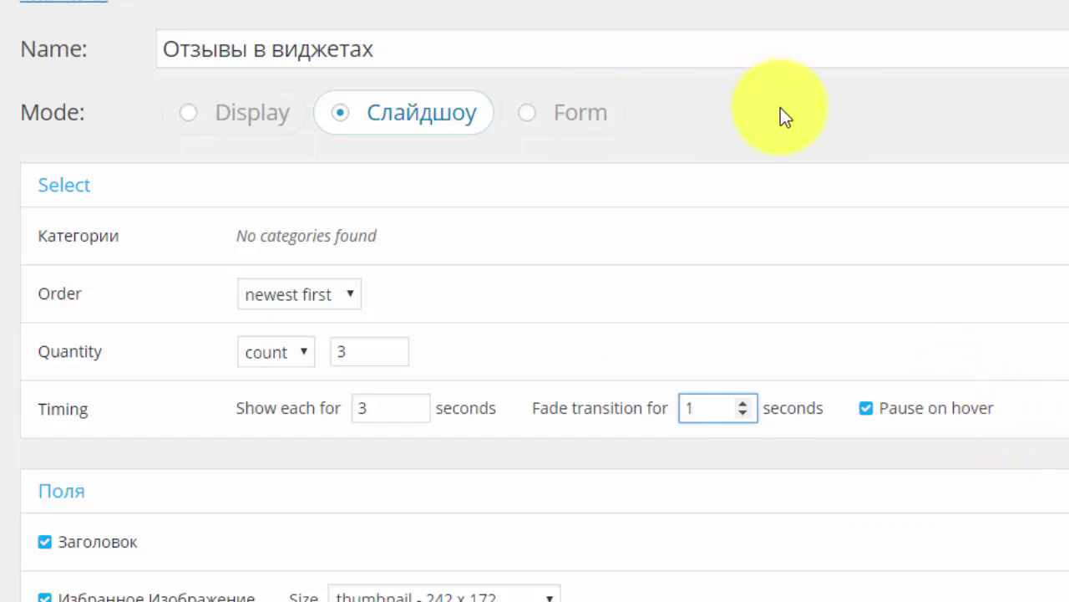
Disable Заголовок and Избранное Изображение in the view's fields and set the content to the excerpt.
scroll(780, 114, down, 4)
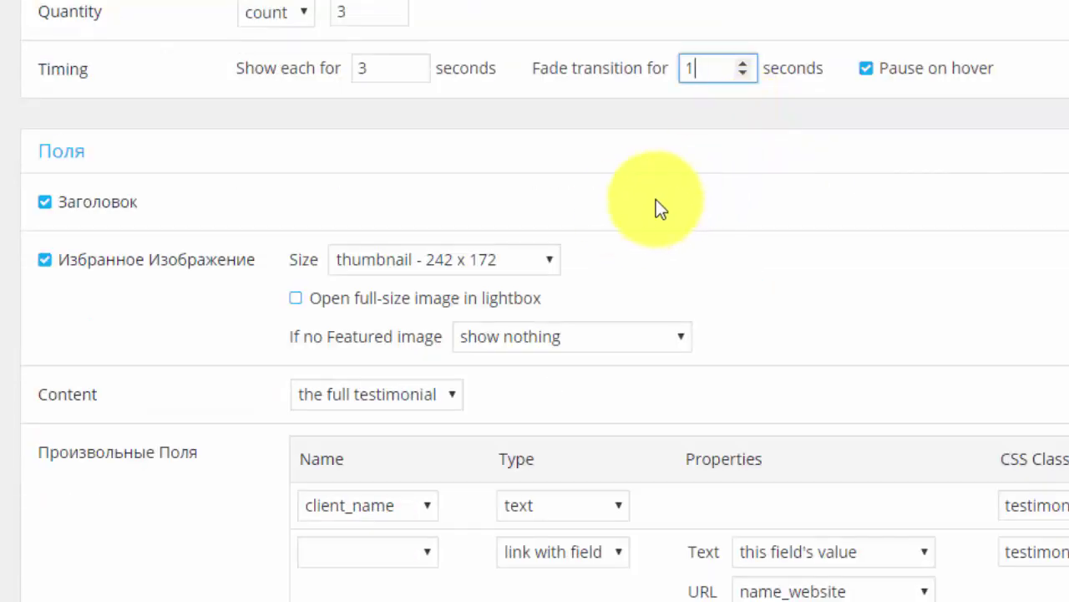
click(47, 203)
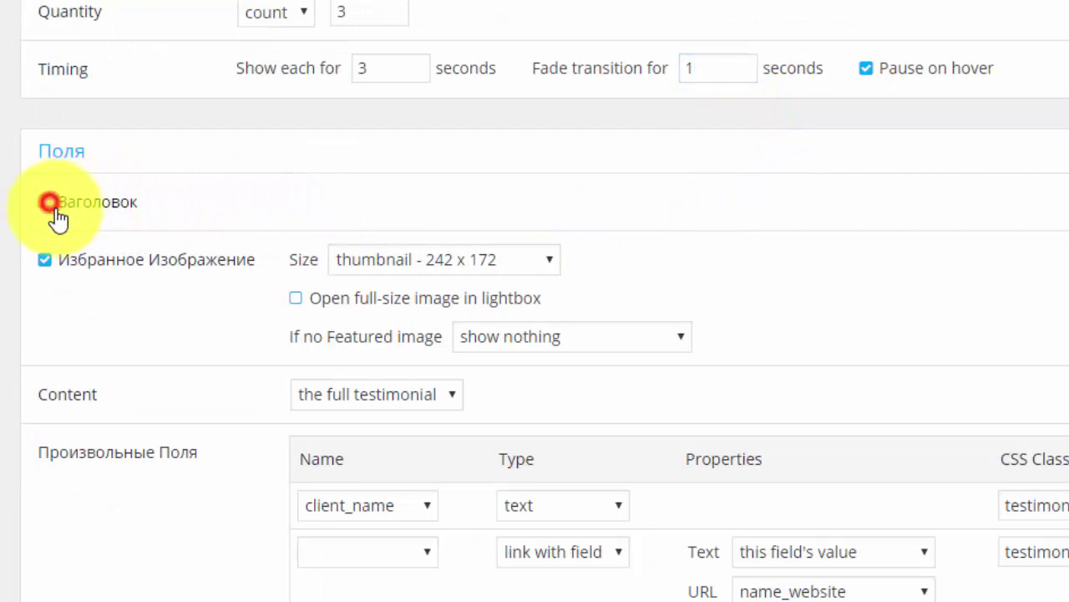
click(104, 266)
scroll(107, 284, down, 3)
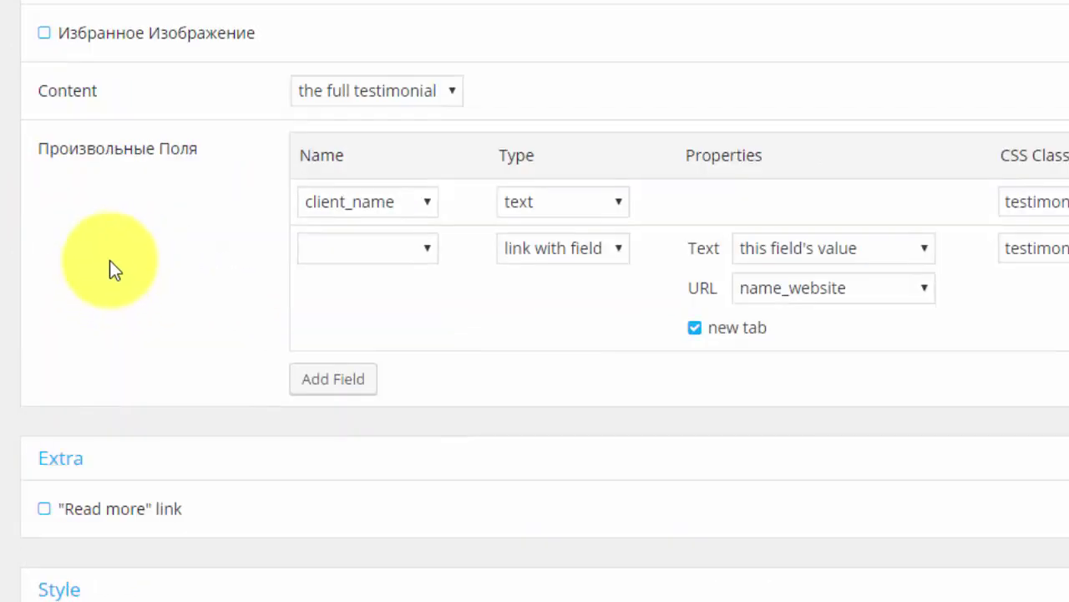
scroll(112, 261, up, 2)
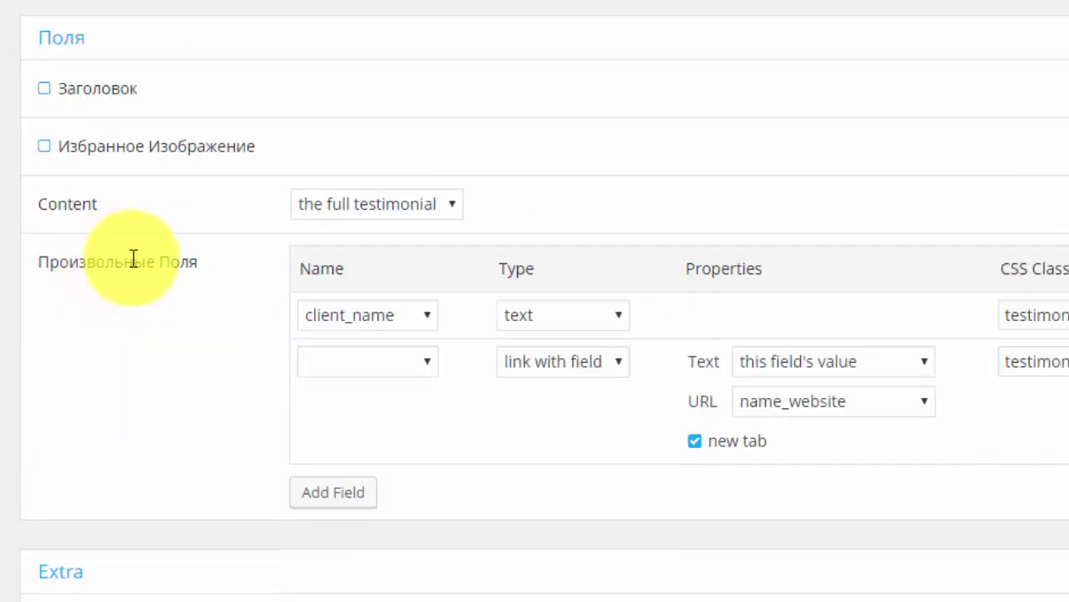
click(431, 212)
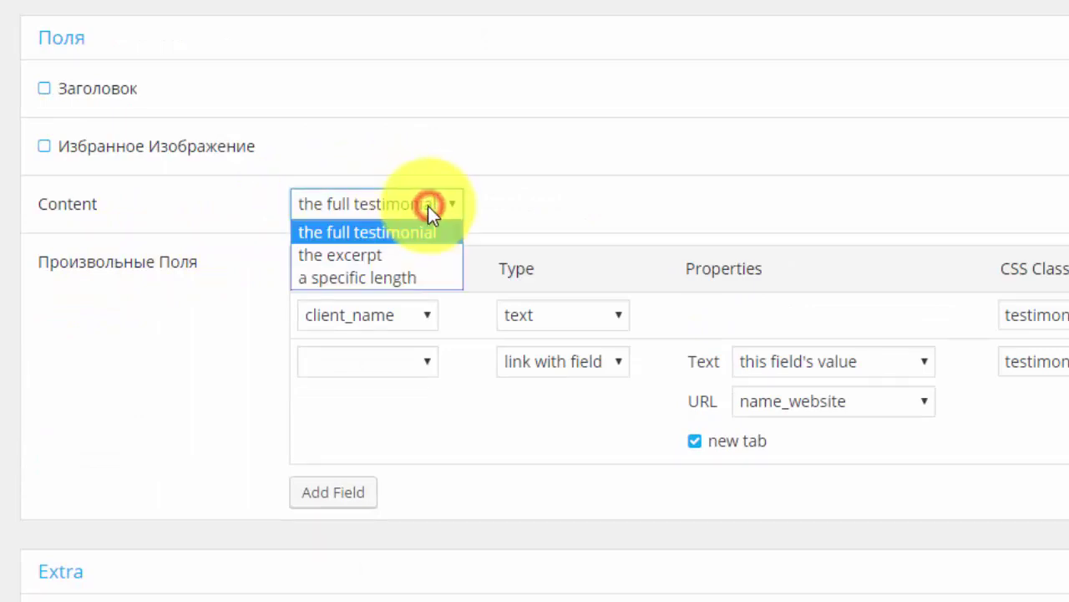
click(373, 255)
Set the second custom field of the view to regals_name.
scroll(468, 251, down, 2)
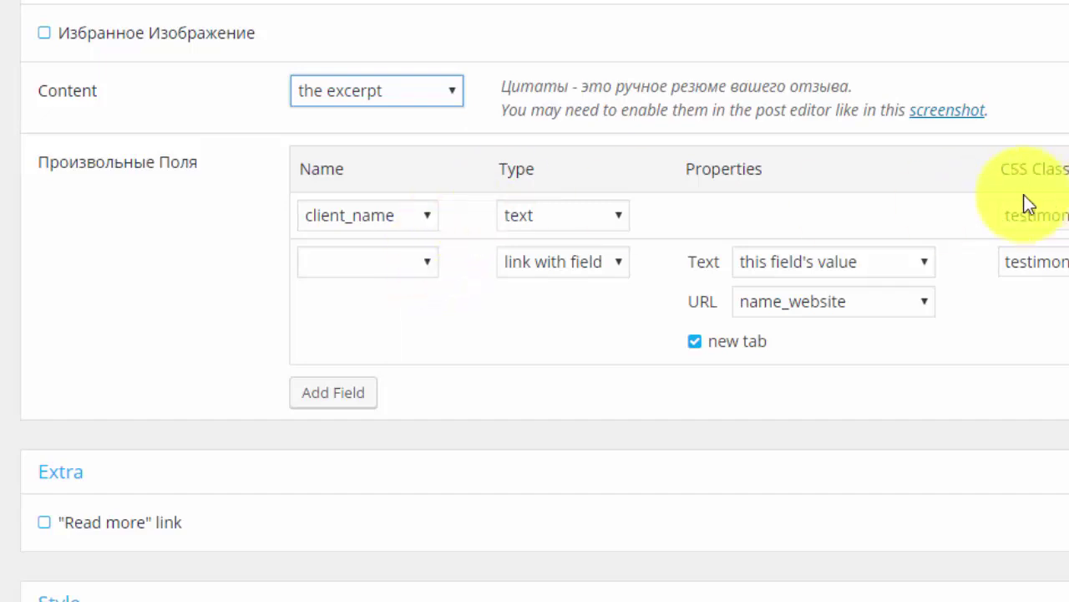
click(434, 263)
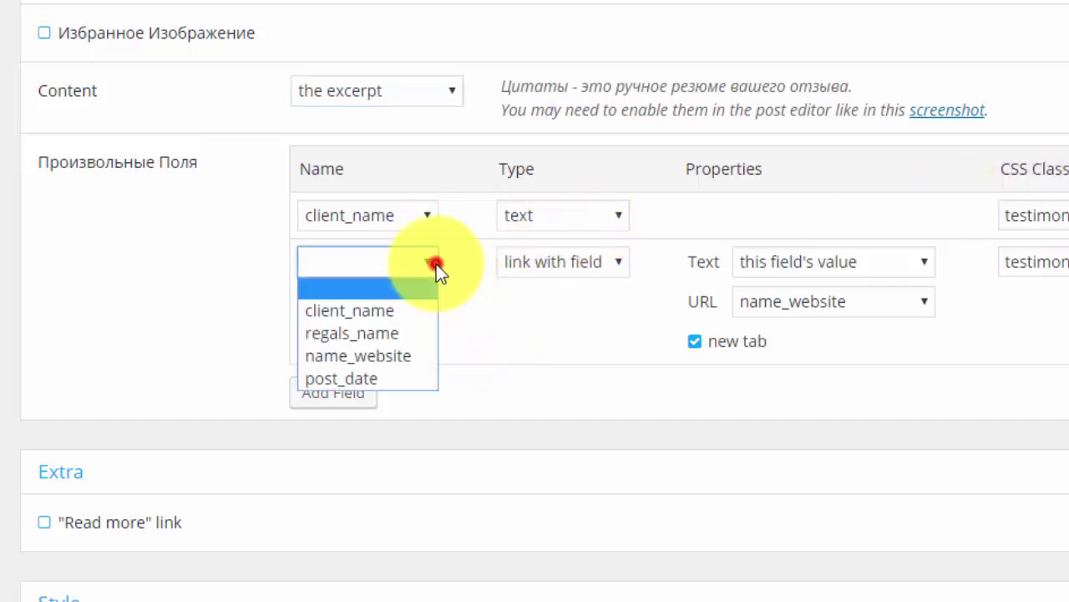
click(434, 263)
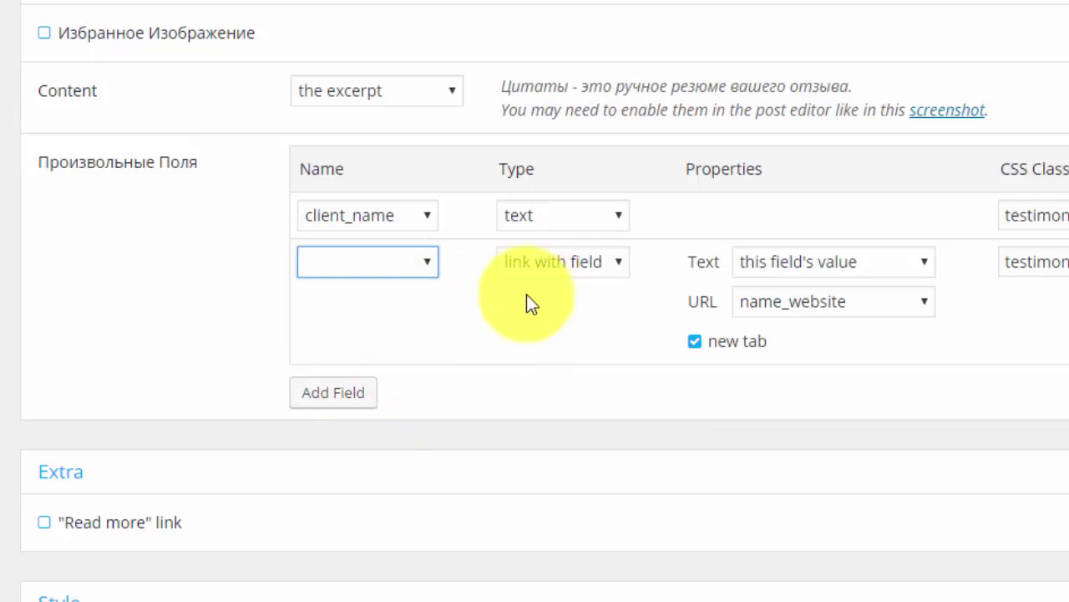
click(424, 260)
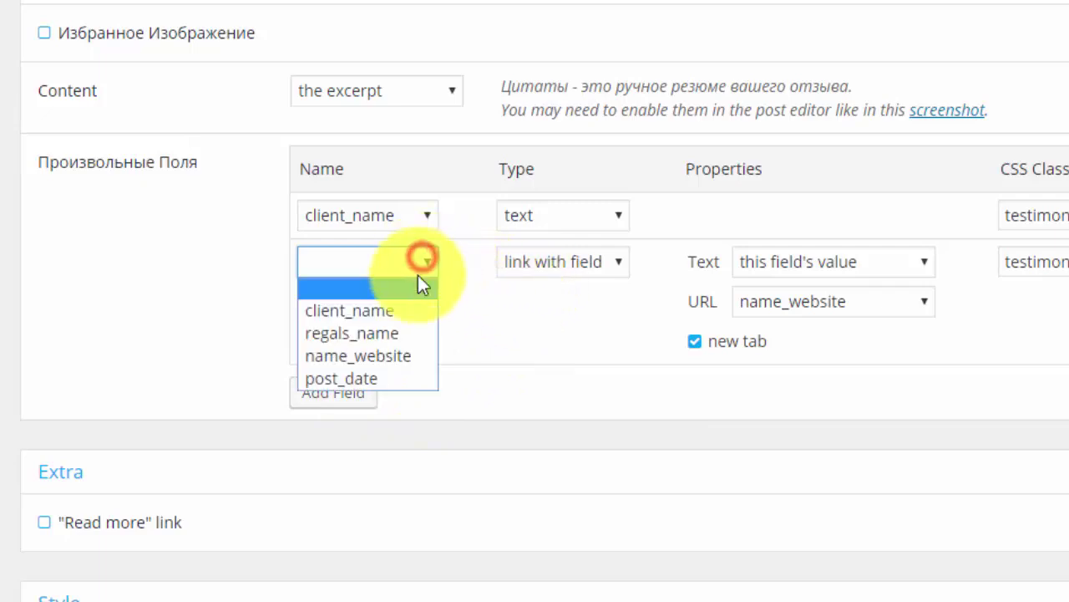
click(398, 327)
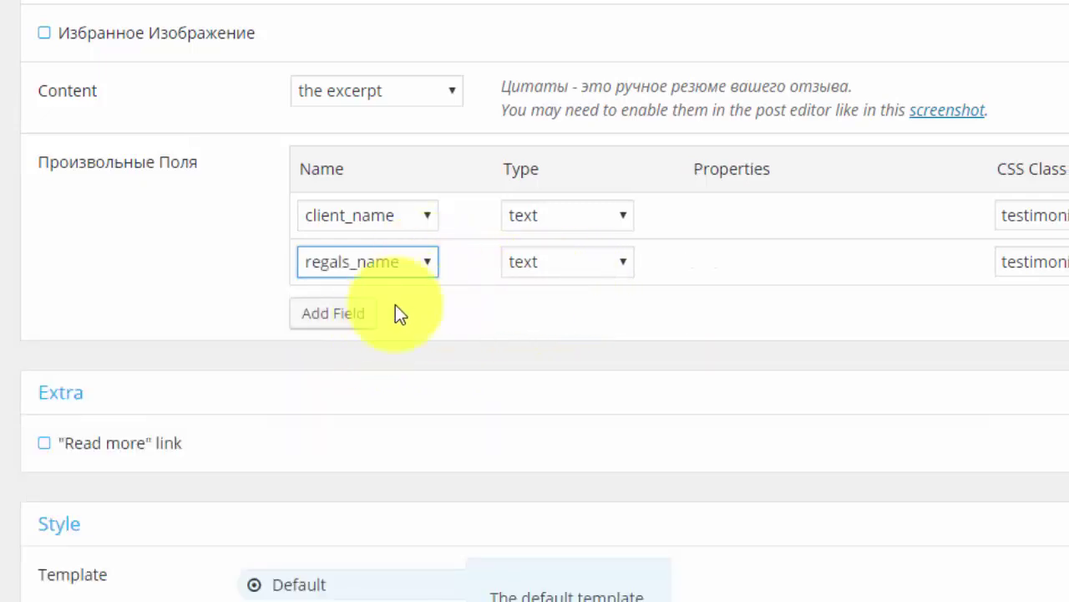
Enable the "Read more" link to the testimonial and set its link text to Подробнее.
scroll(399, 293, down, 1)
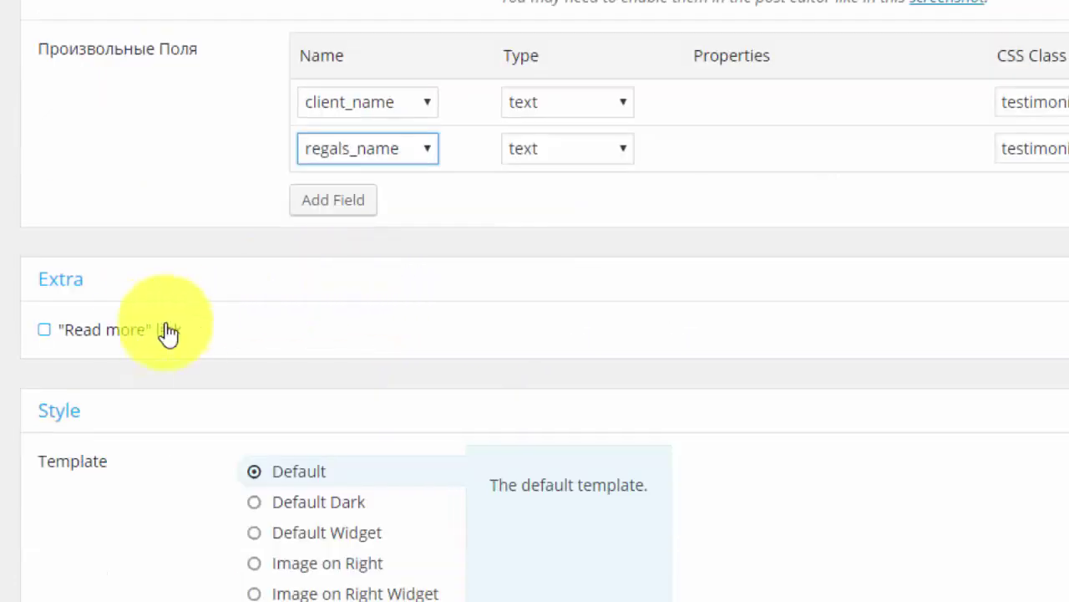
click(45, 329)
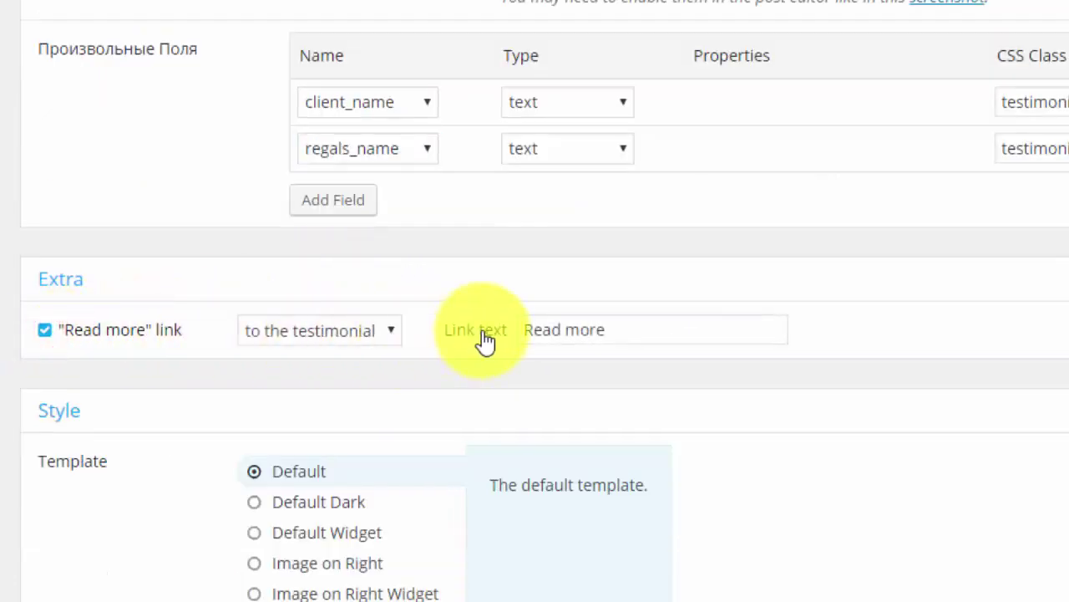
click(373, 329)
click(370, 329)
triple_click(639, 322)
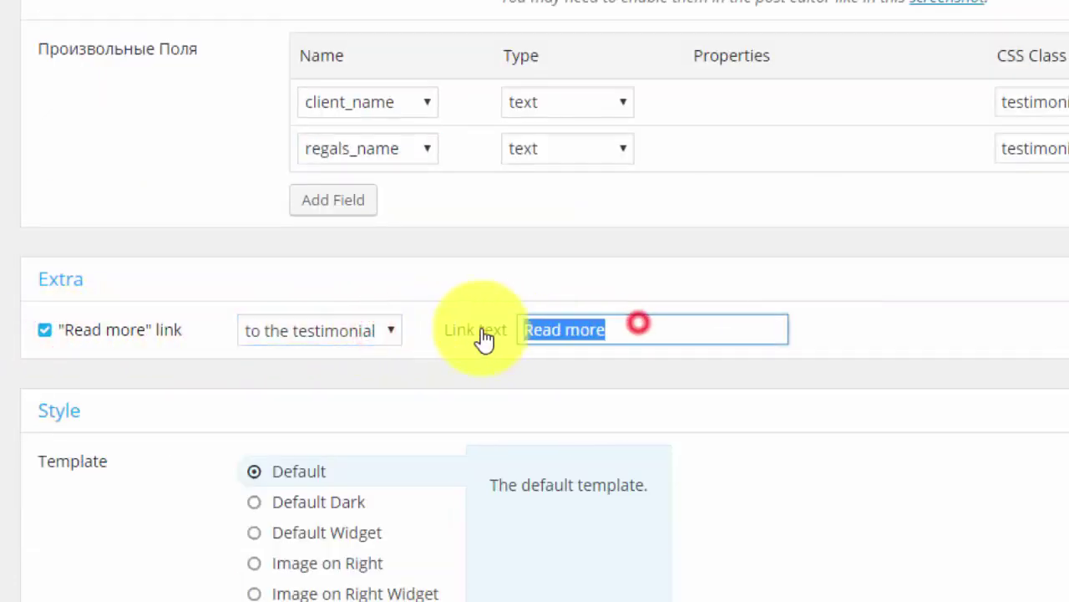
text(Подробнее)
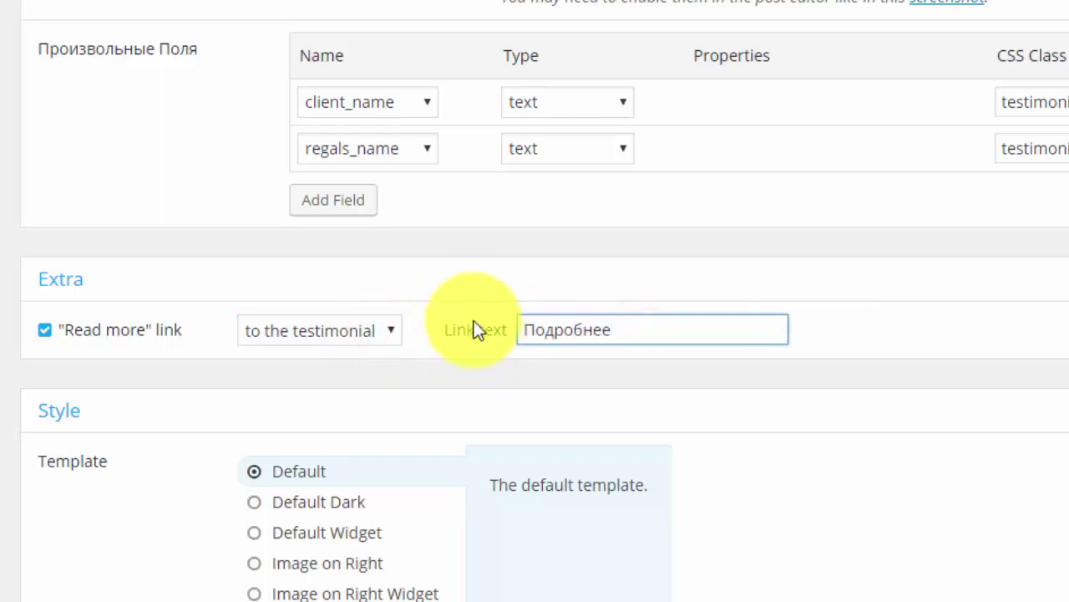
Choose the Default Widget template for the view's style.
scroll(477, 327, down, 4)
click(611, 326)
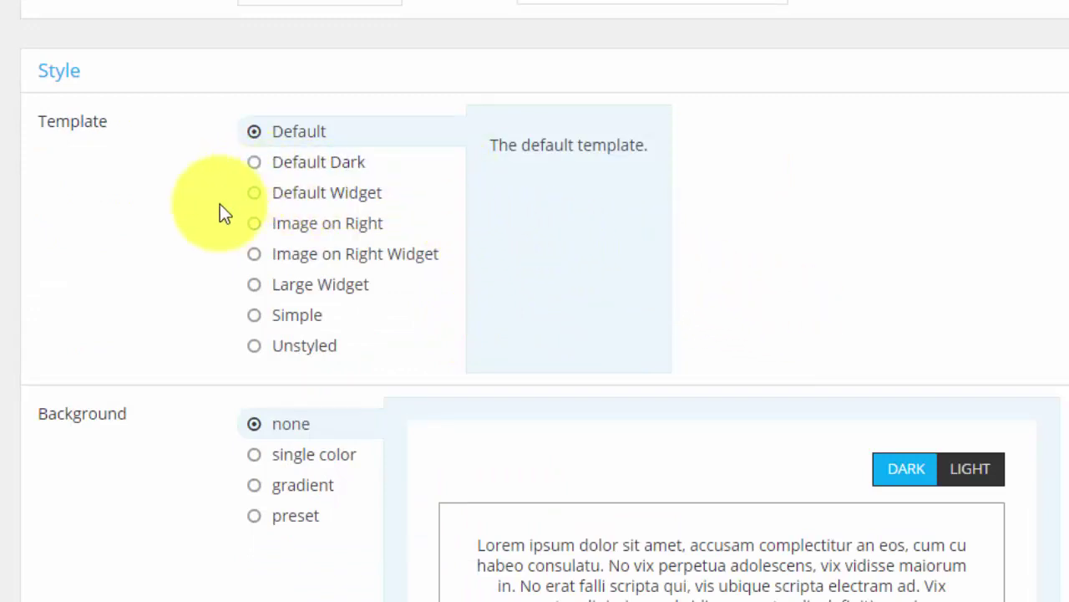
click(256, 197)
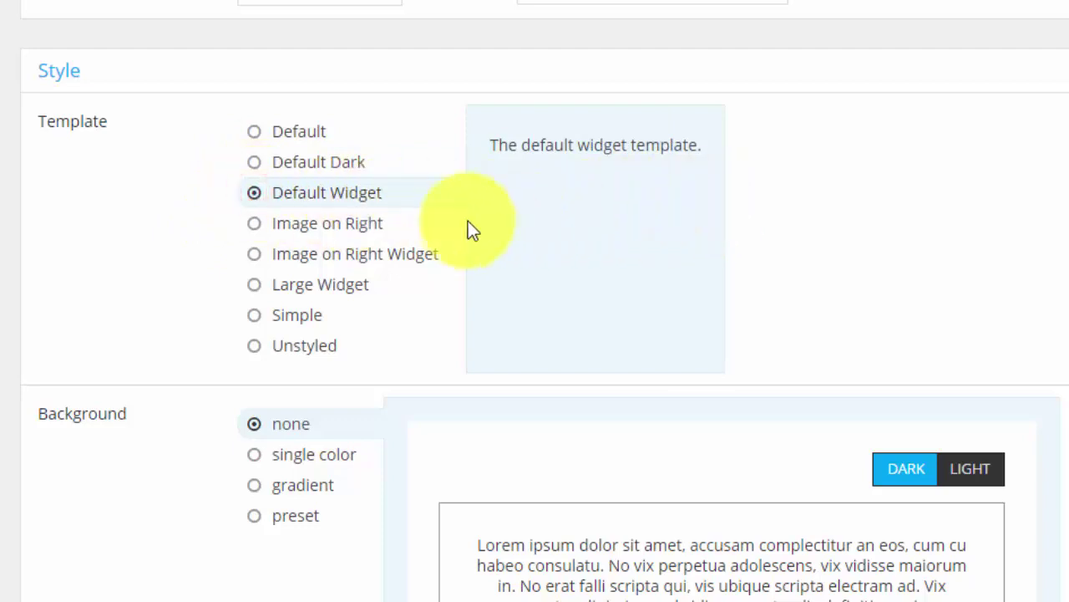
Give the view the light gray gradient preset background and save the view.
scroll(462, 227, down, 3)
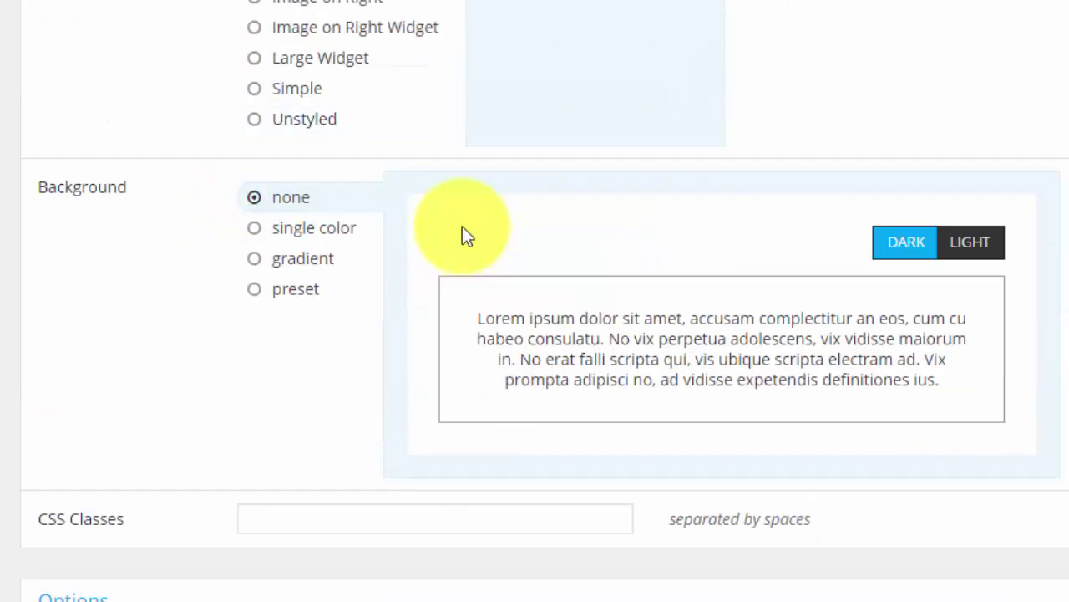
click(328, 232)
click(299, 289)
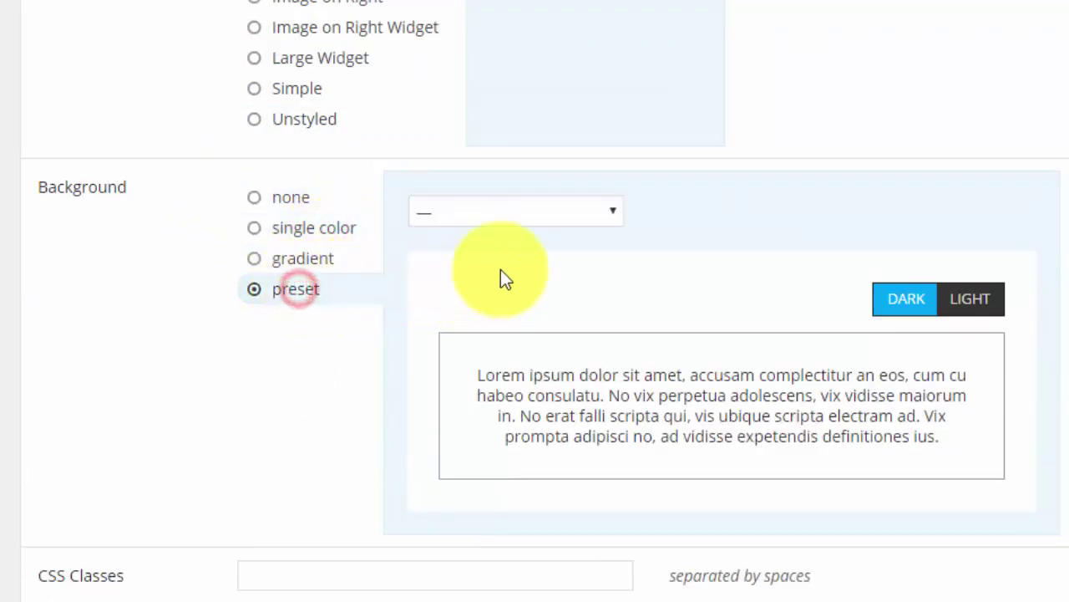
click(573, 211)
click(495, 327)
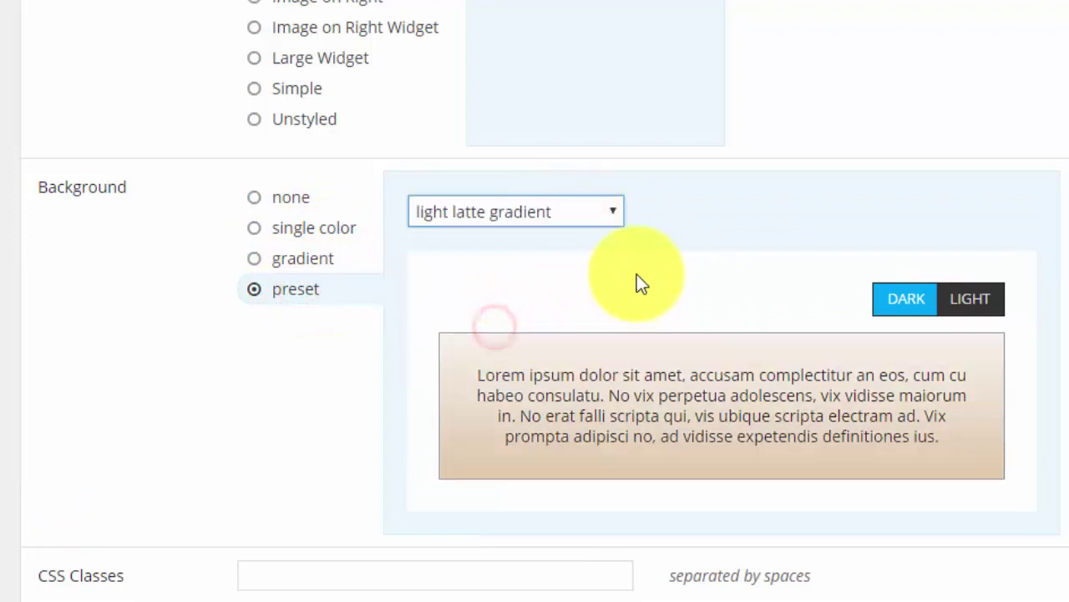
click(560, 212)
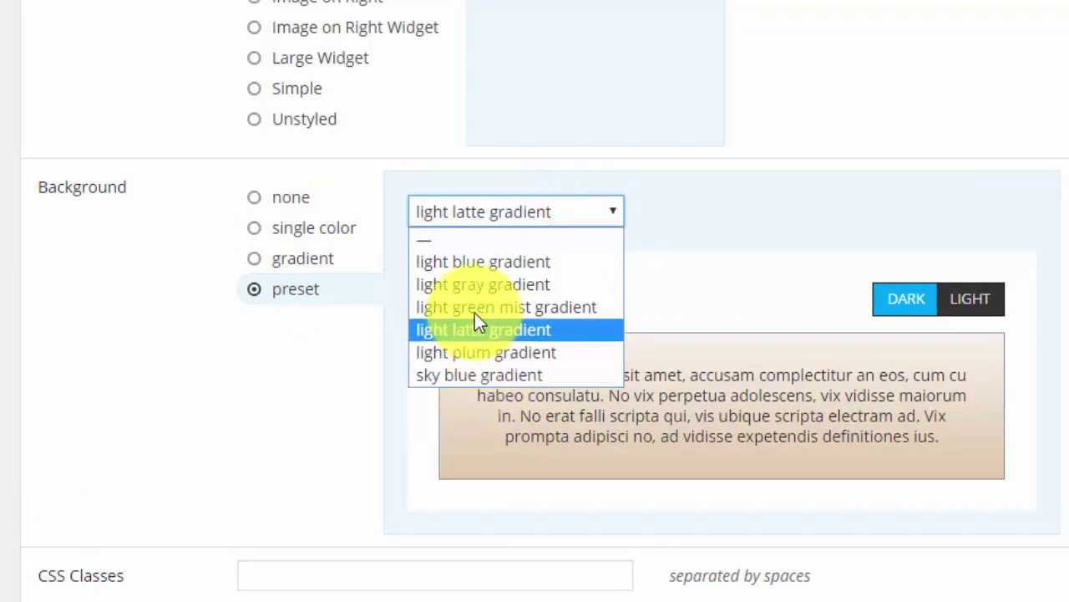
click(485, 285)
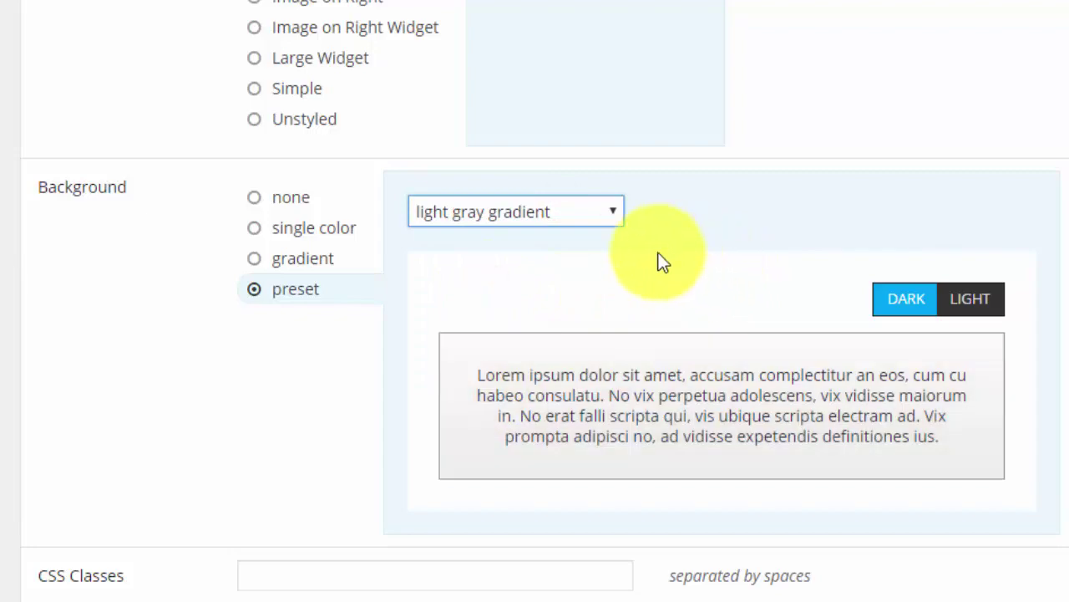
scroll(669, 251, down, 3)
click(143, 539)
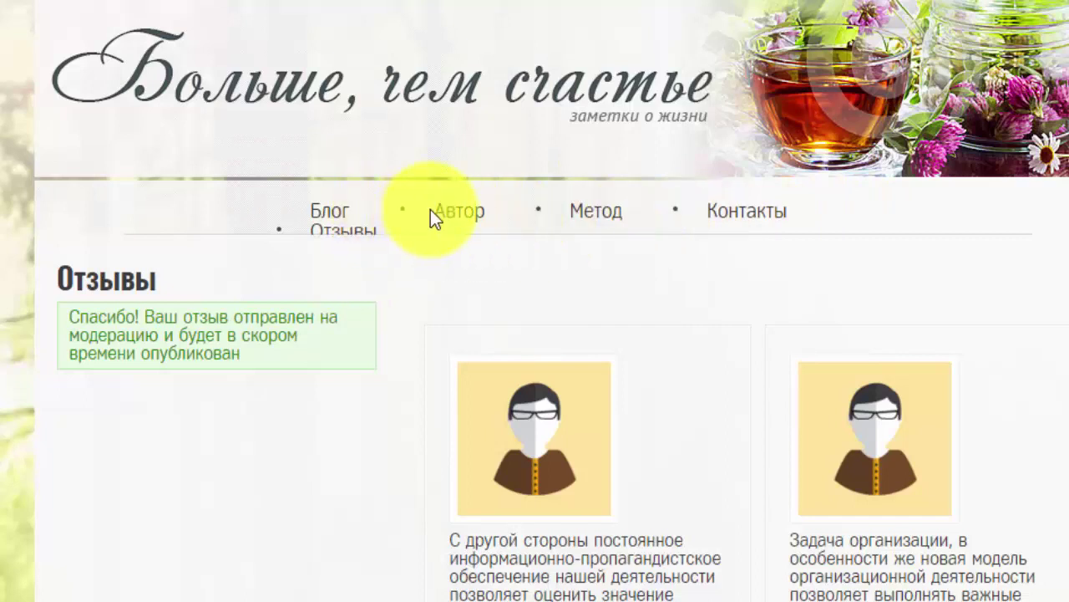
Switch to the public site, open its Блог page and look through it.
click(331, 214)
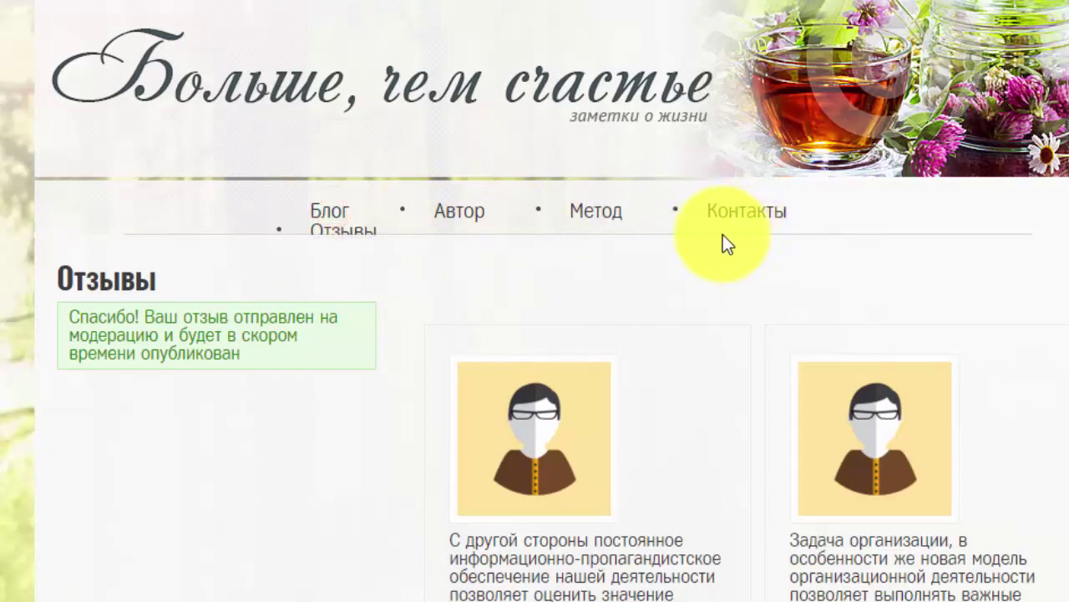
scroll(998, 266, down, 12)
scroll(1003, 267, up, 4)
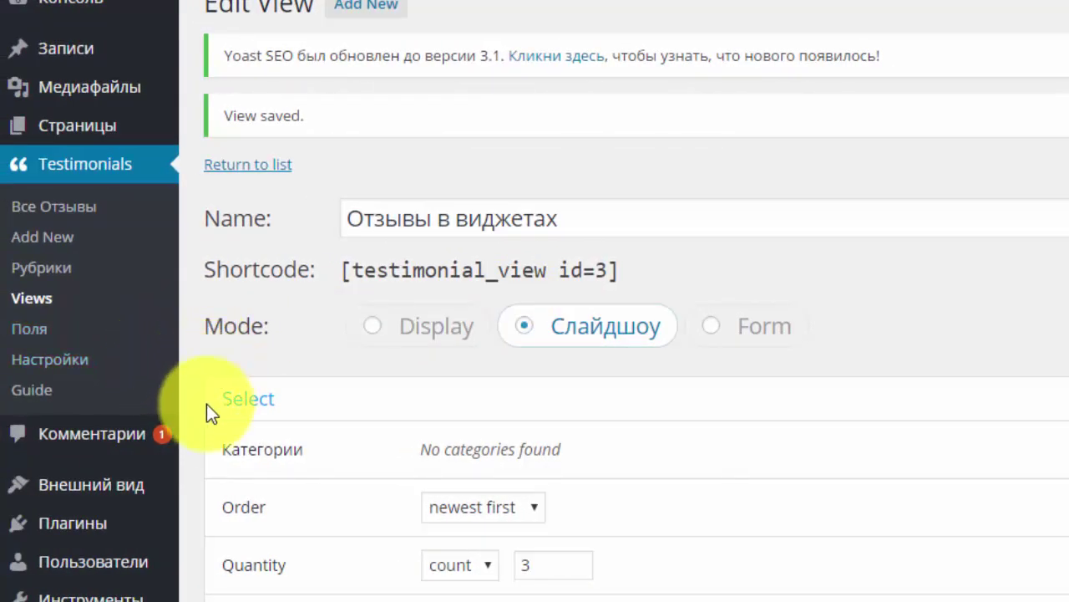
Open the site's Виджеты management page in a new browser tab.
mouse_move(156, 494)
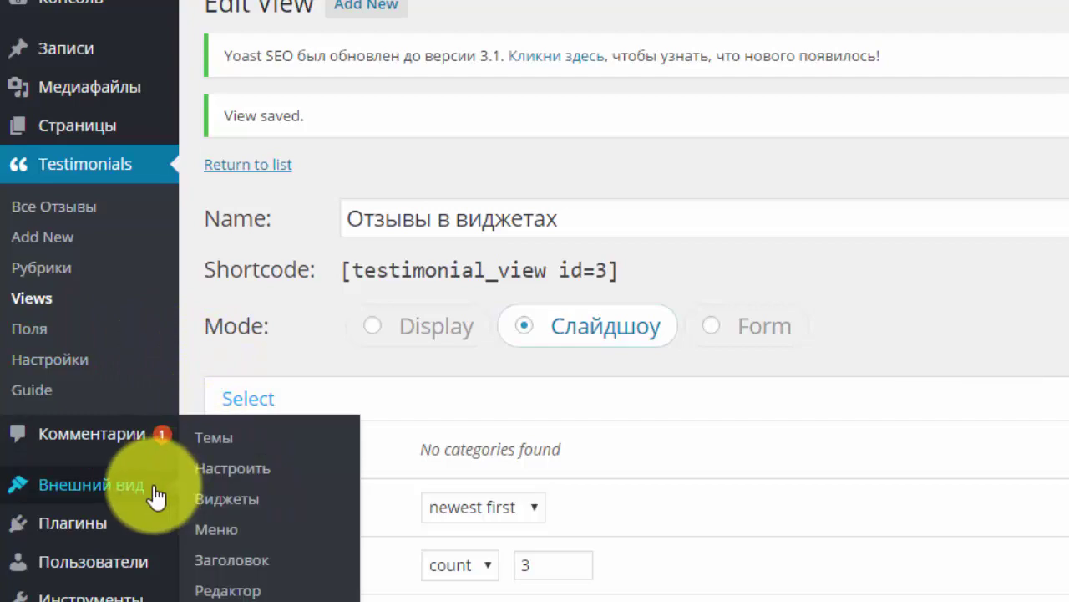
right_click(234, 500)
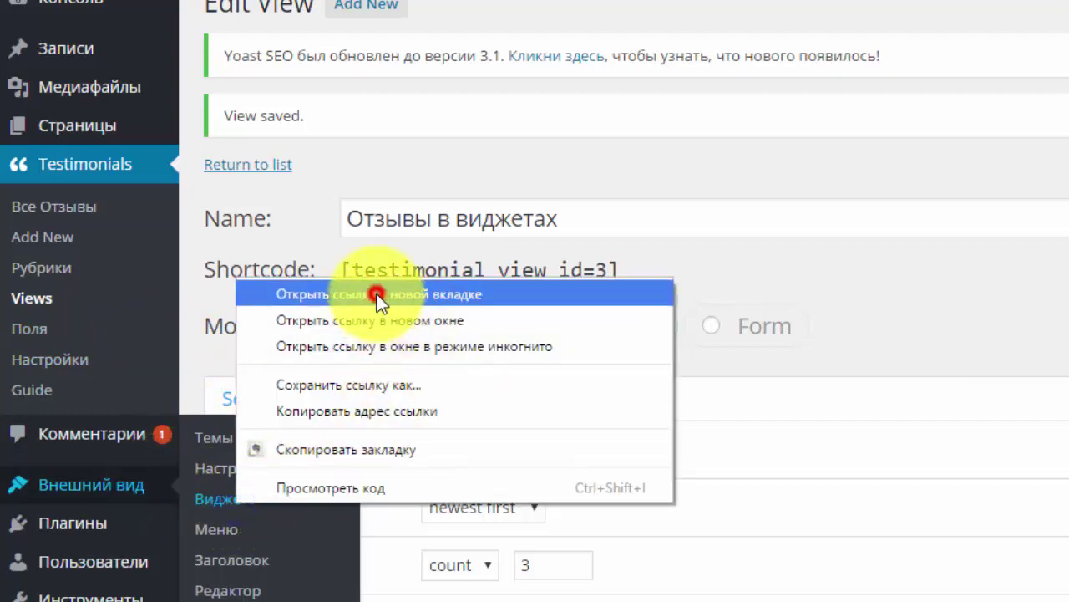
click(376, 294)
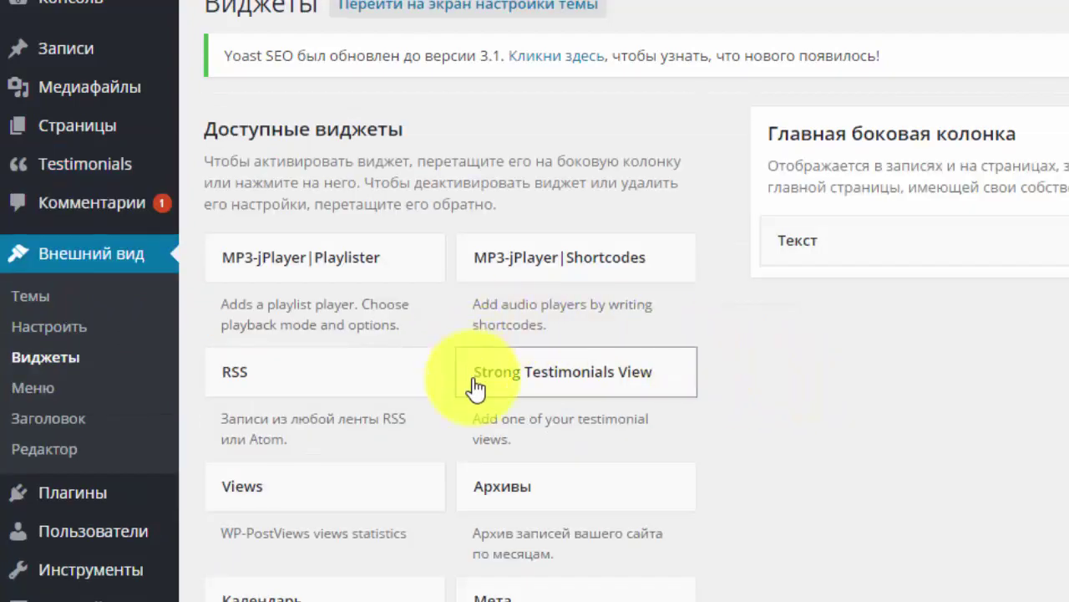
Add the Strong Testimonials View widget to the Главная боковая колонка sidebar, below the Текст widget.
scroll(502, 393, down, 2)
scroll(565, 351, down, 2)
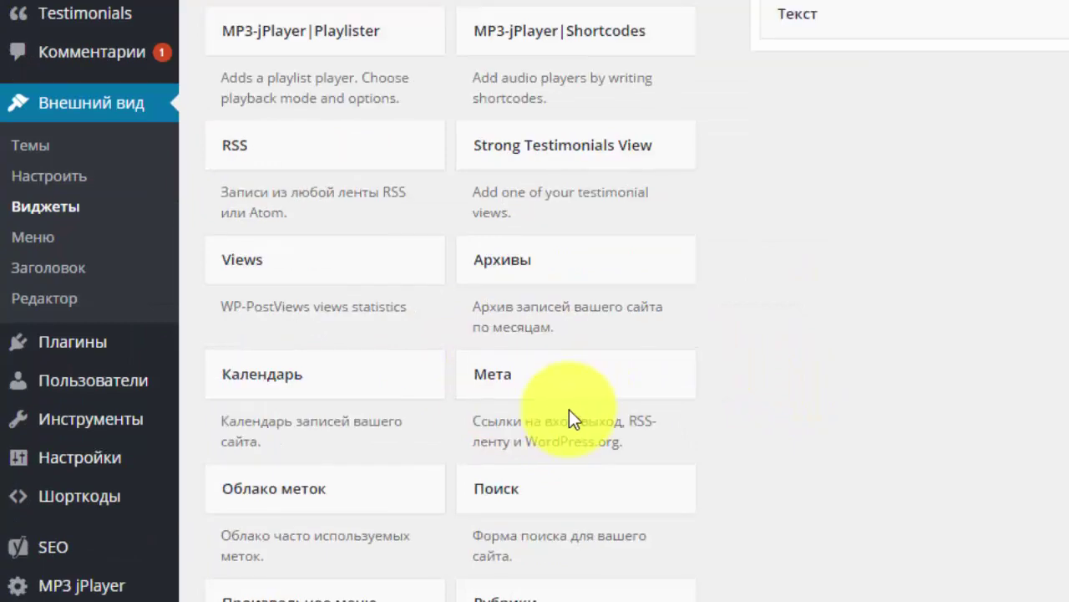
scroll(577, 431, down, 3)
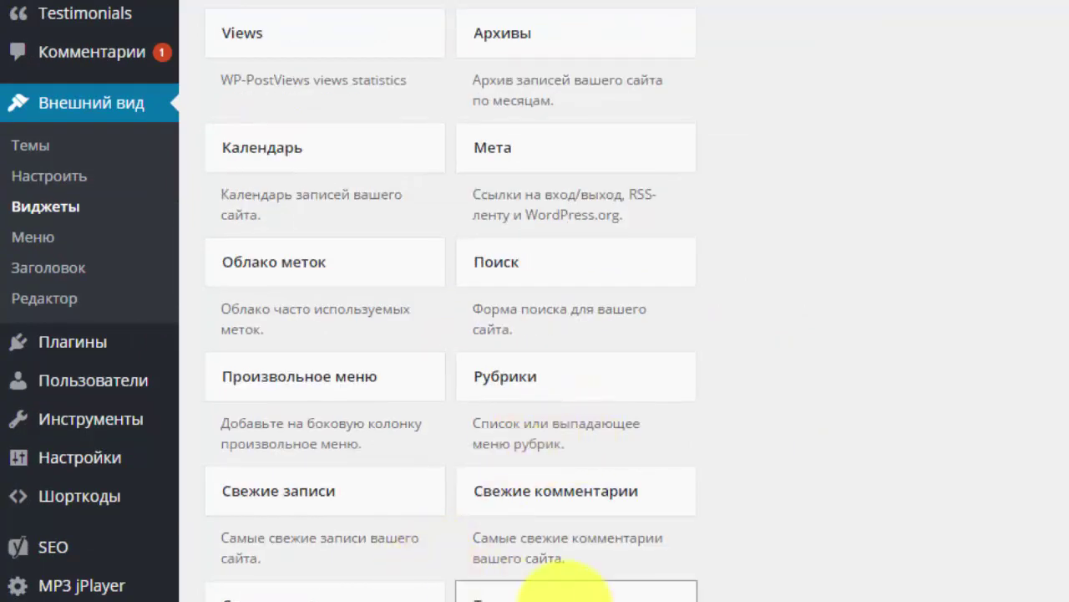
scroll(730, 289, up, 3)
click(592, 266)
drag(603, 256, 919, 146)
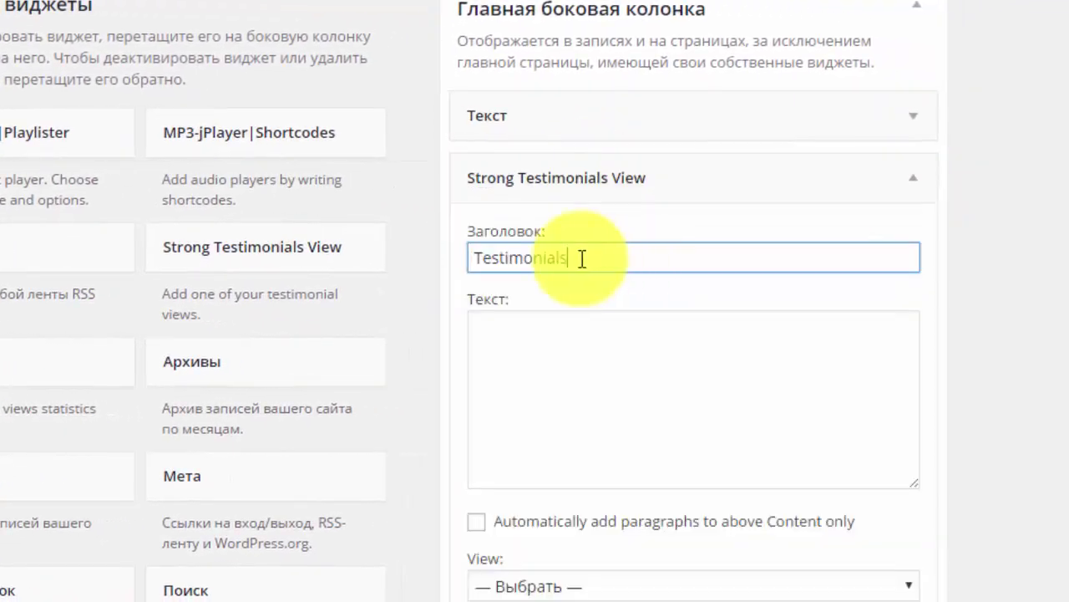
Give the testimonials widget the text "Вот что о нас говорят", select the Отзывы в виджетах view for it, and save the widget.
scroll(566, 261, down, 4)
scroll(569, 246, up, 3)
click(574, 240)
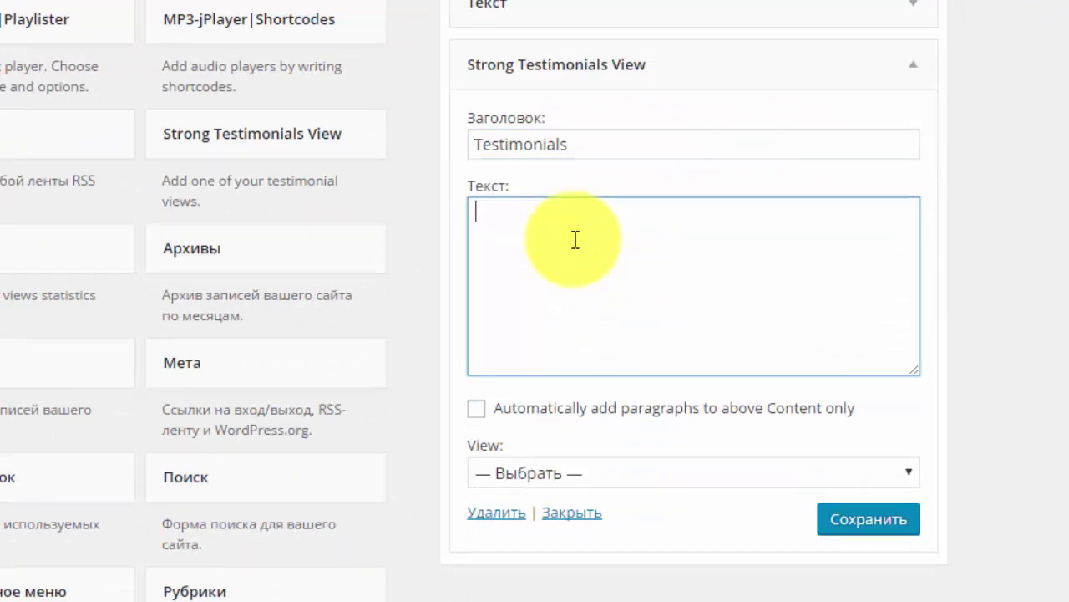
text(Вот что о нас говорят)
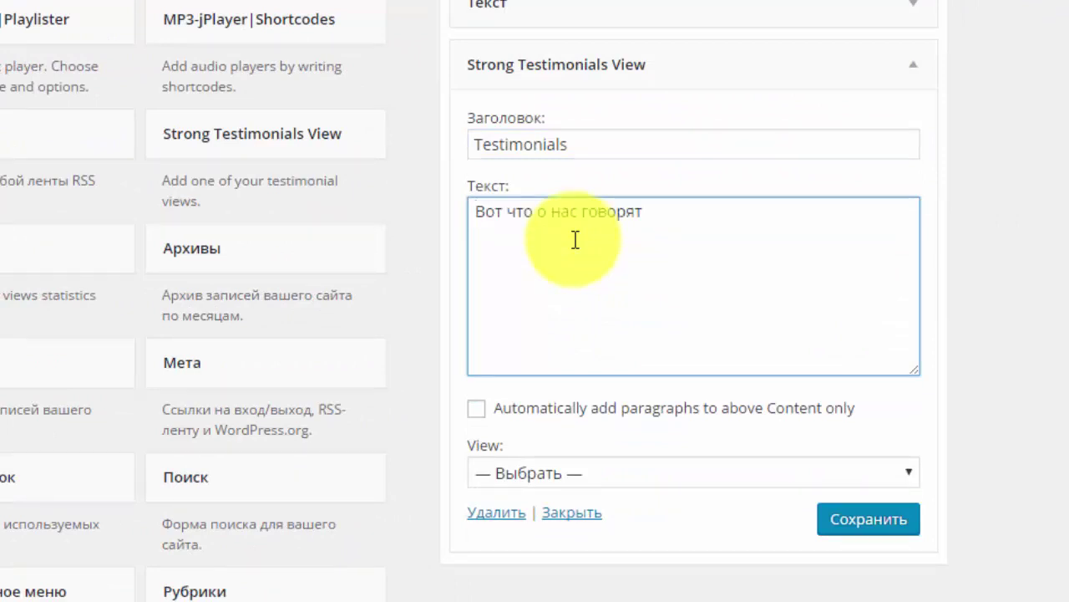
click(549, 471)
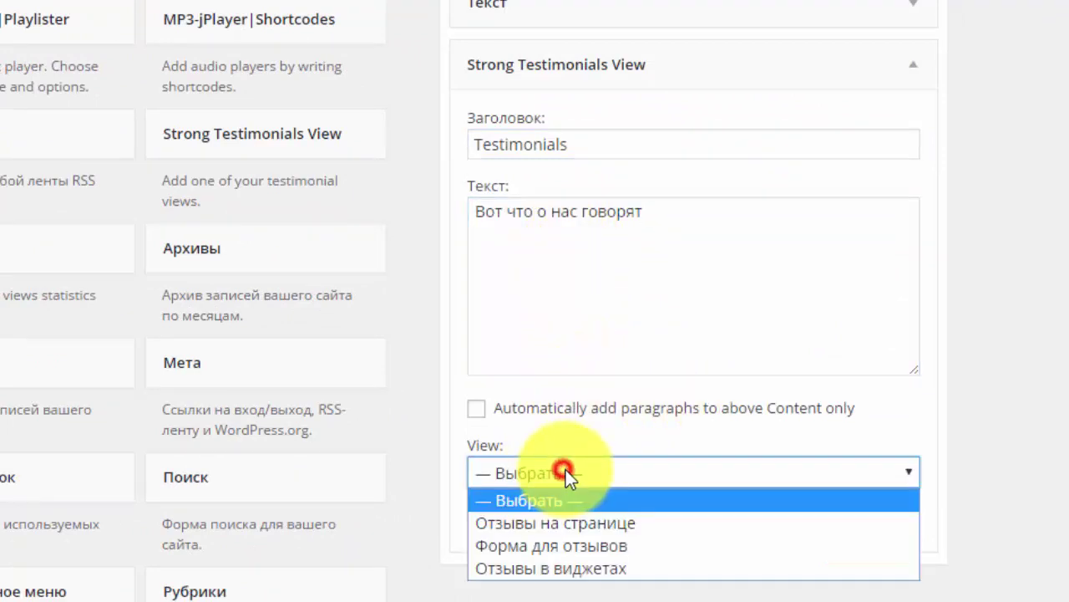
click(571, 568)
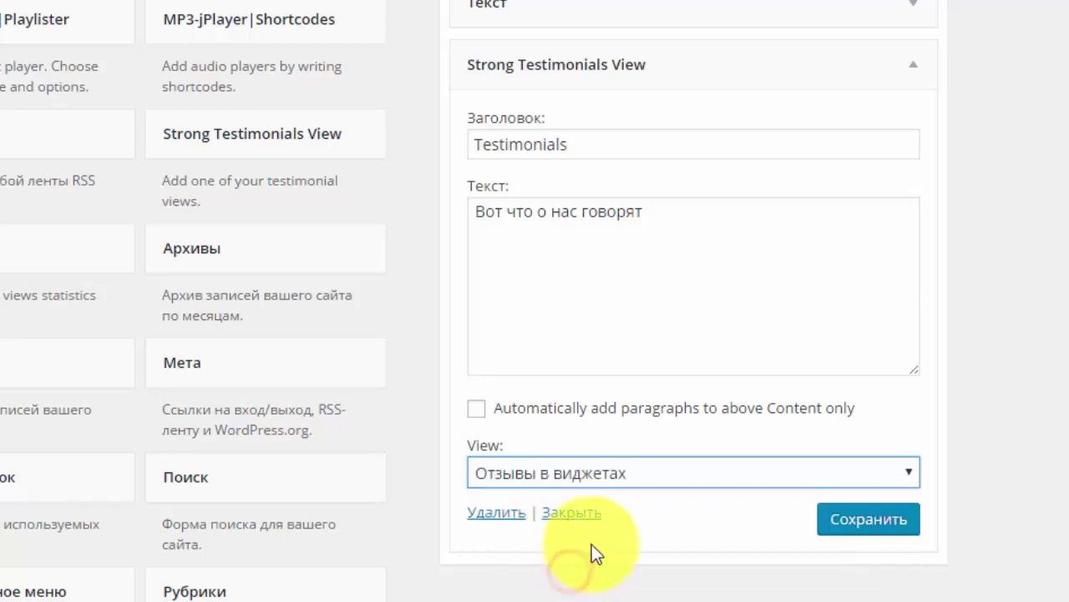
click(832, 531)
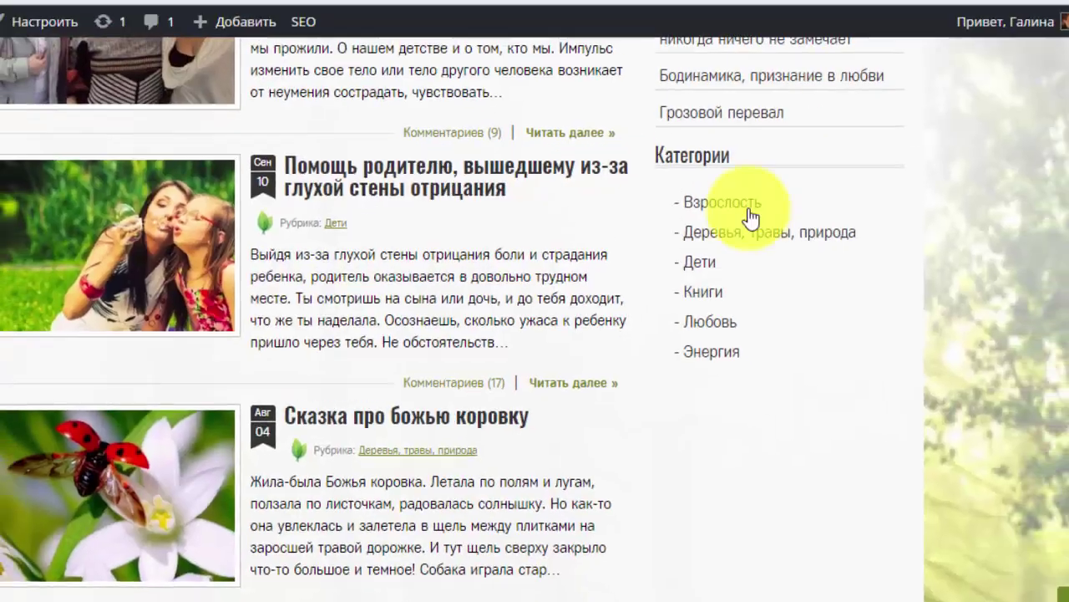
Switch to the public blog page and examine how the testimonials slideshow widget looks in its sidebar.
scroll(758, 195, up, 5)
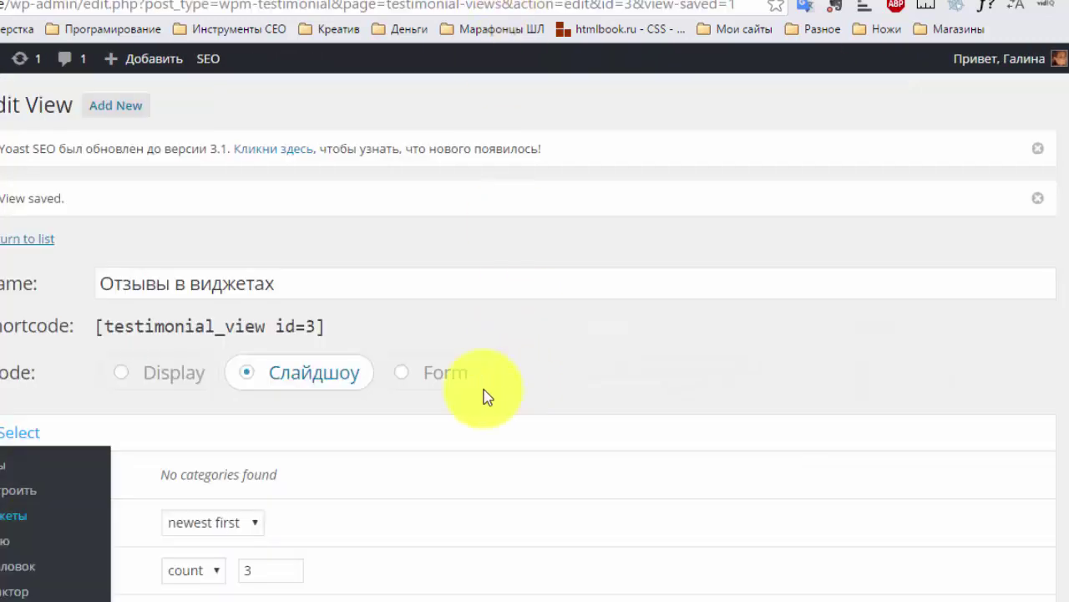
scroll(464, 378, down, 2)
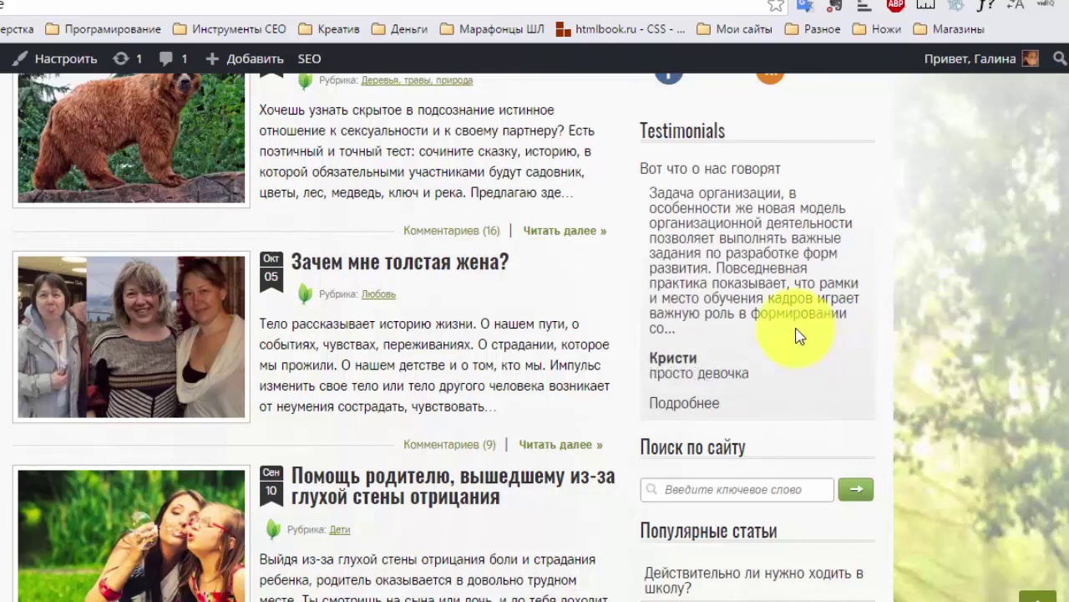
scroll(926, 349, down, 2)
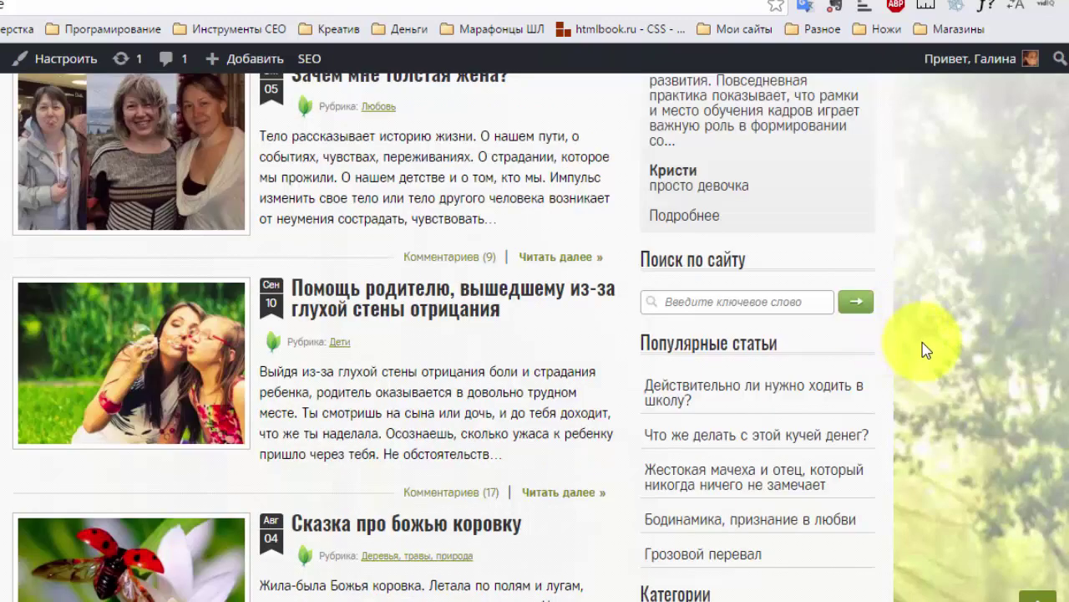
scroll(926, 349, up, 4)
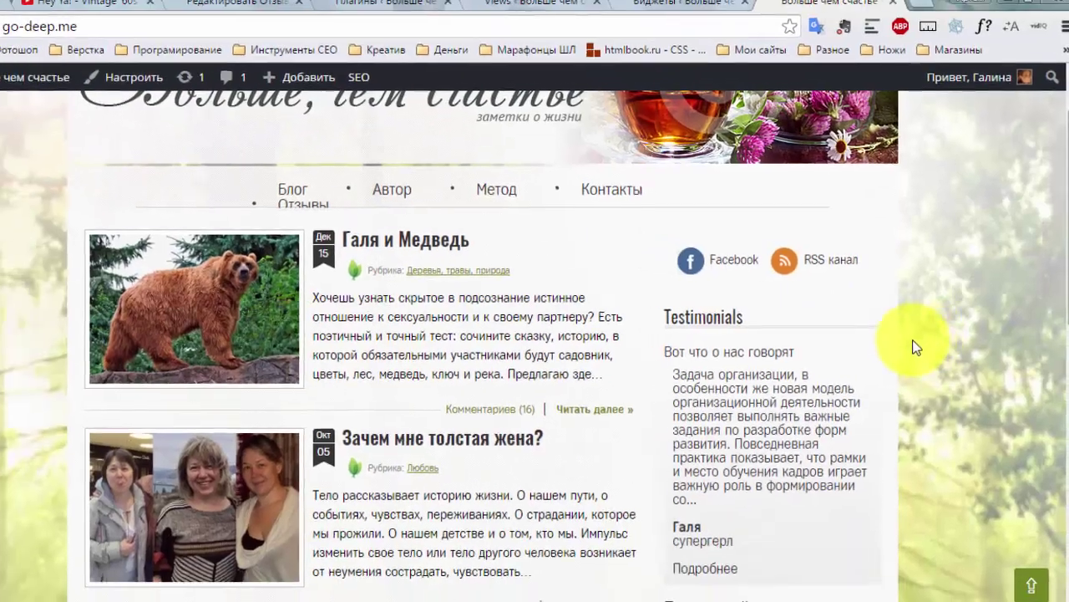